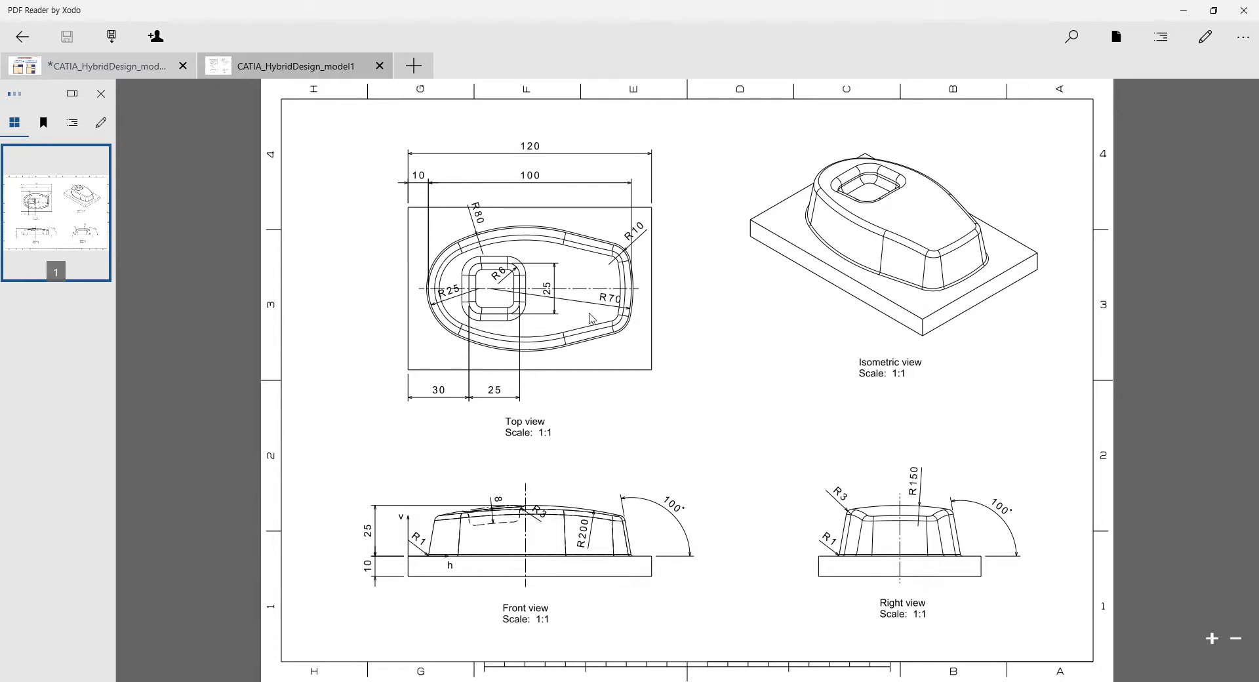
Step: Switch to CATIA V5 and create a new part named Part1 with hybrid design enabled
left_click(404, 0)
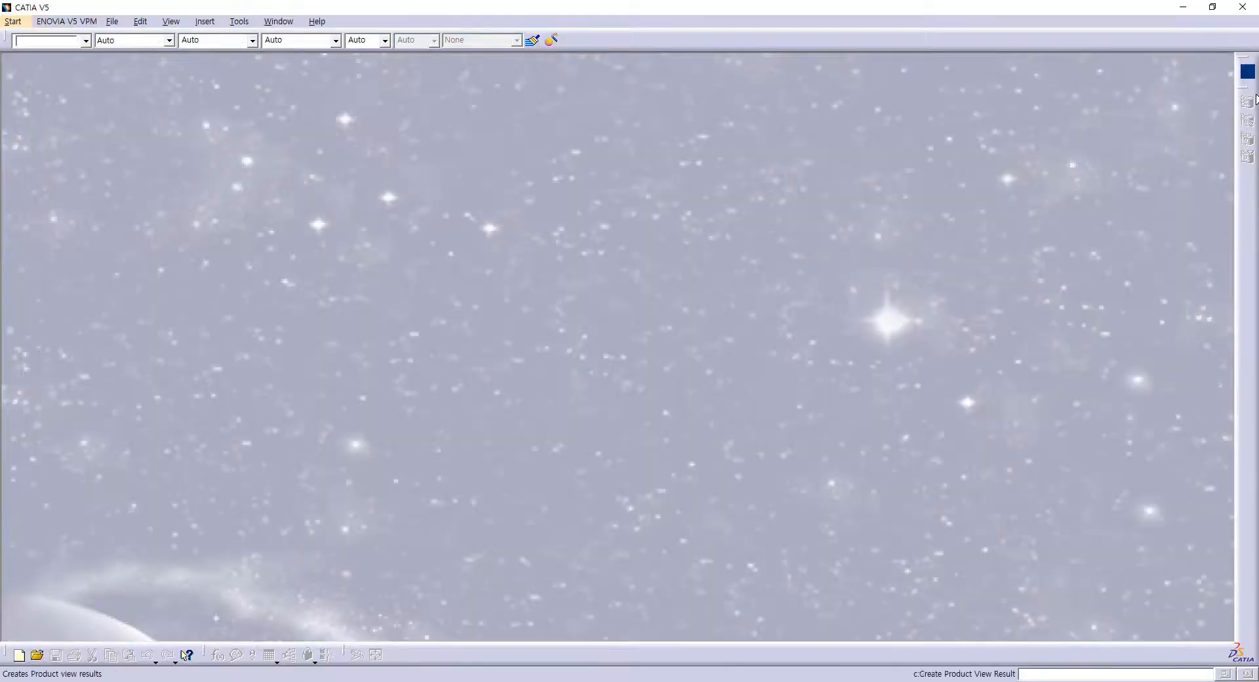
left_click(1247, 72)
left_click(864, 165)
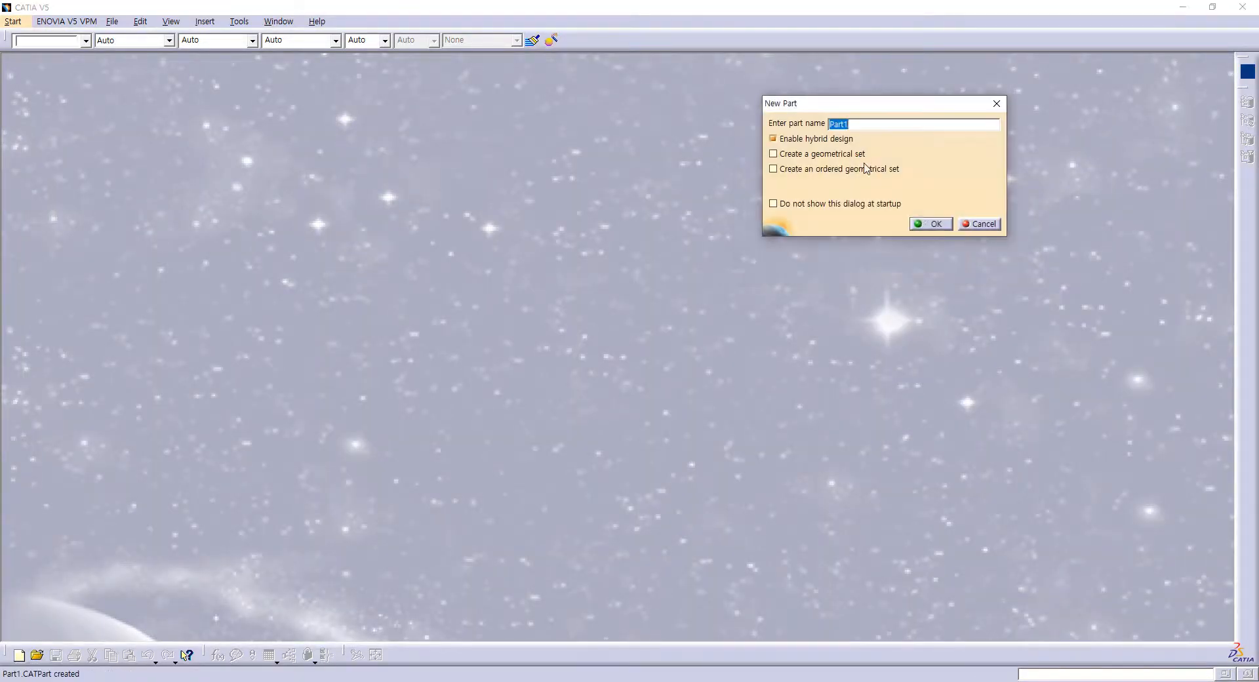
left_click(929, 224)
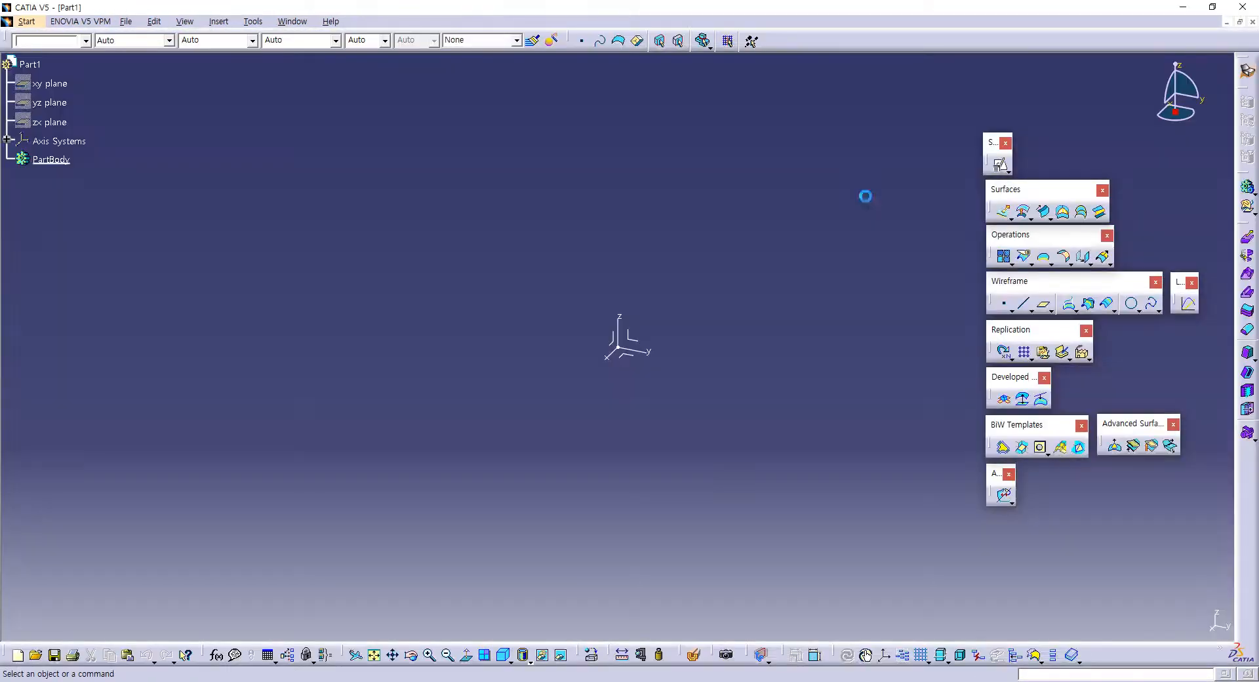
Step: Insert two geometrical sets under Part1, named references and wireframe
left_click(218, 21)
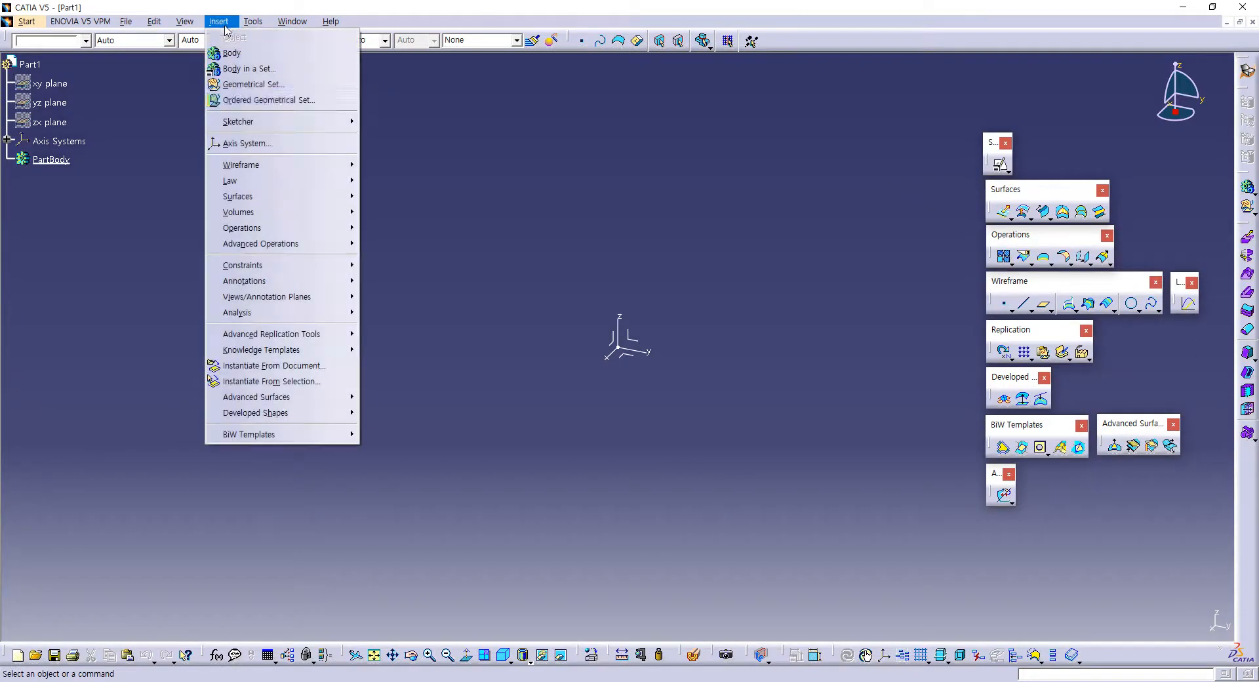
left_click(242, 84)
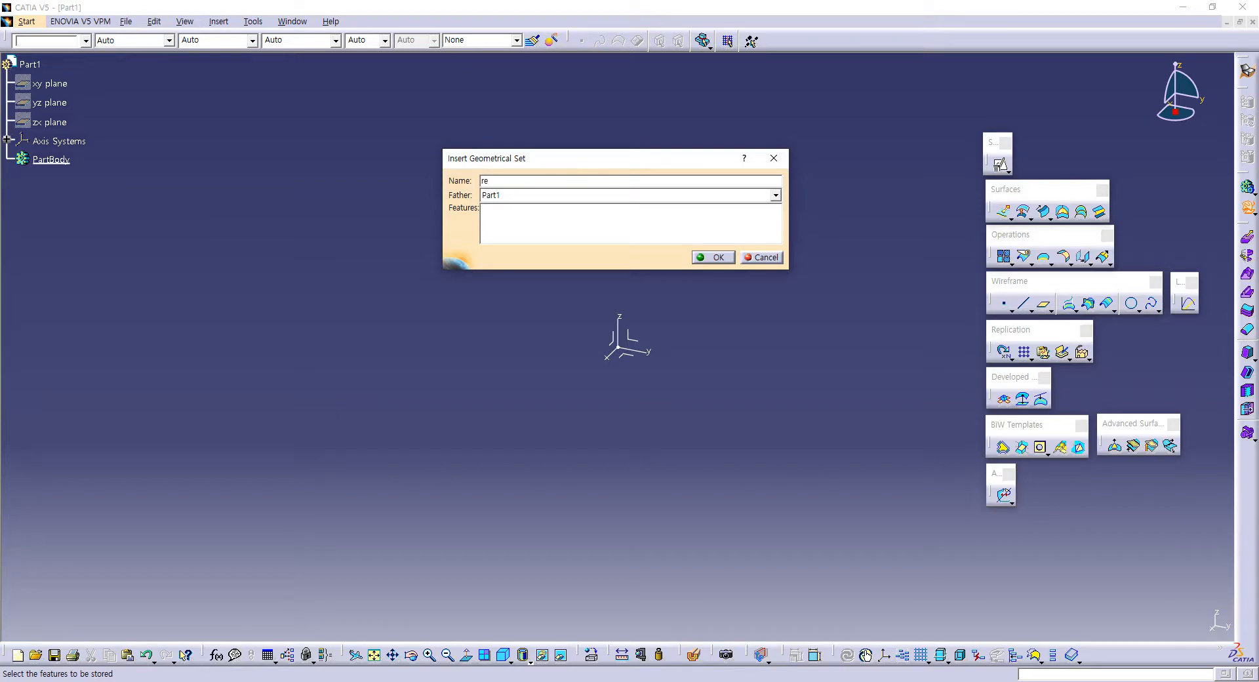
type("references")
key("Return")
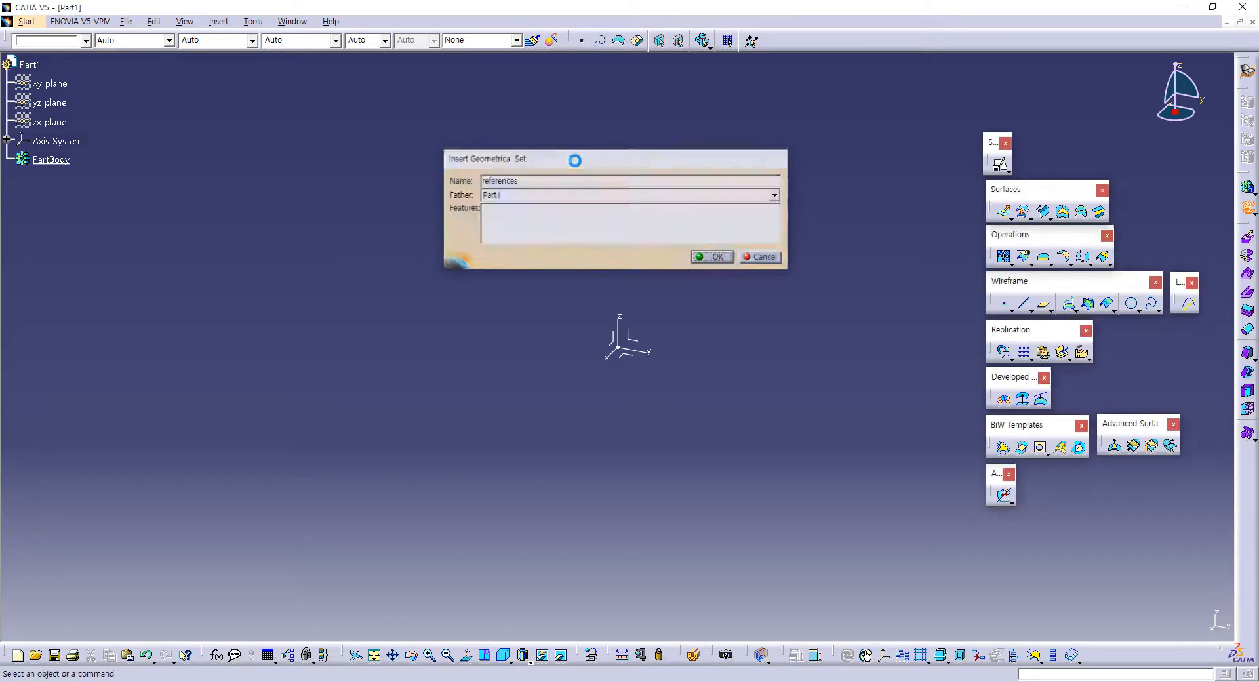
left_click(206, 22)
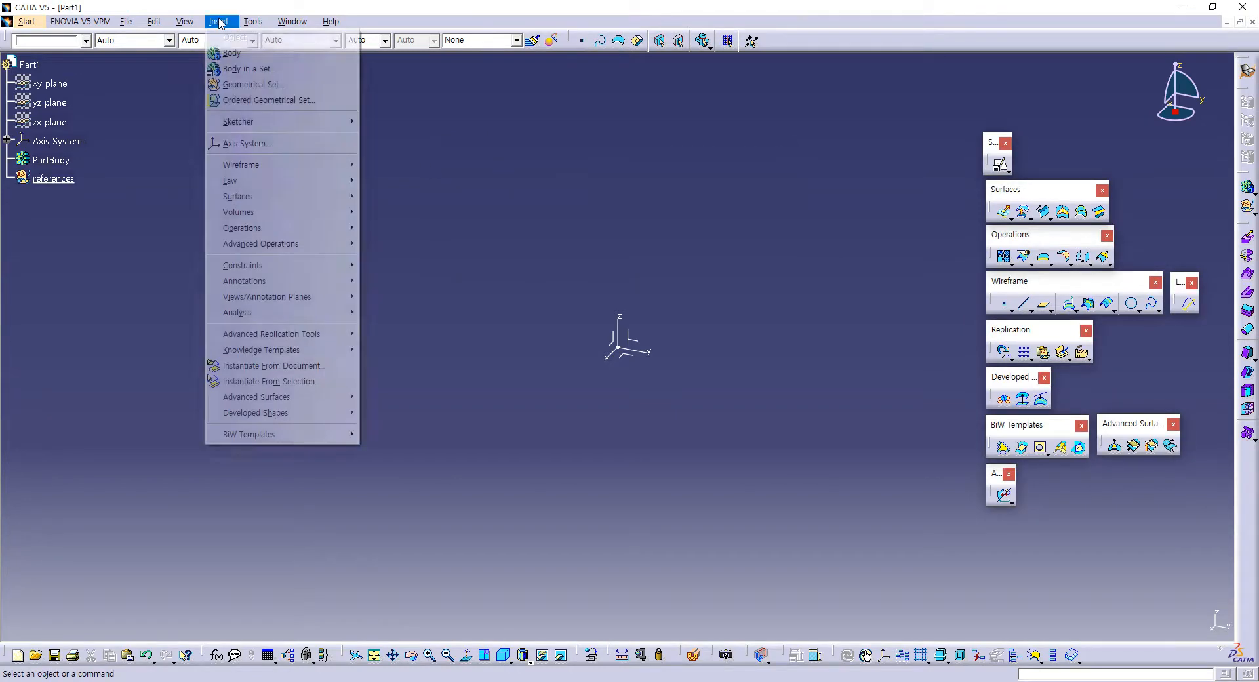
left_click(244, 83)
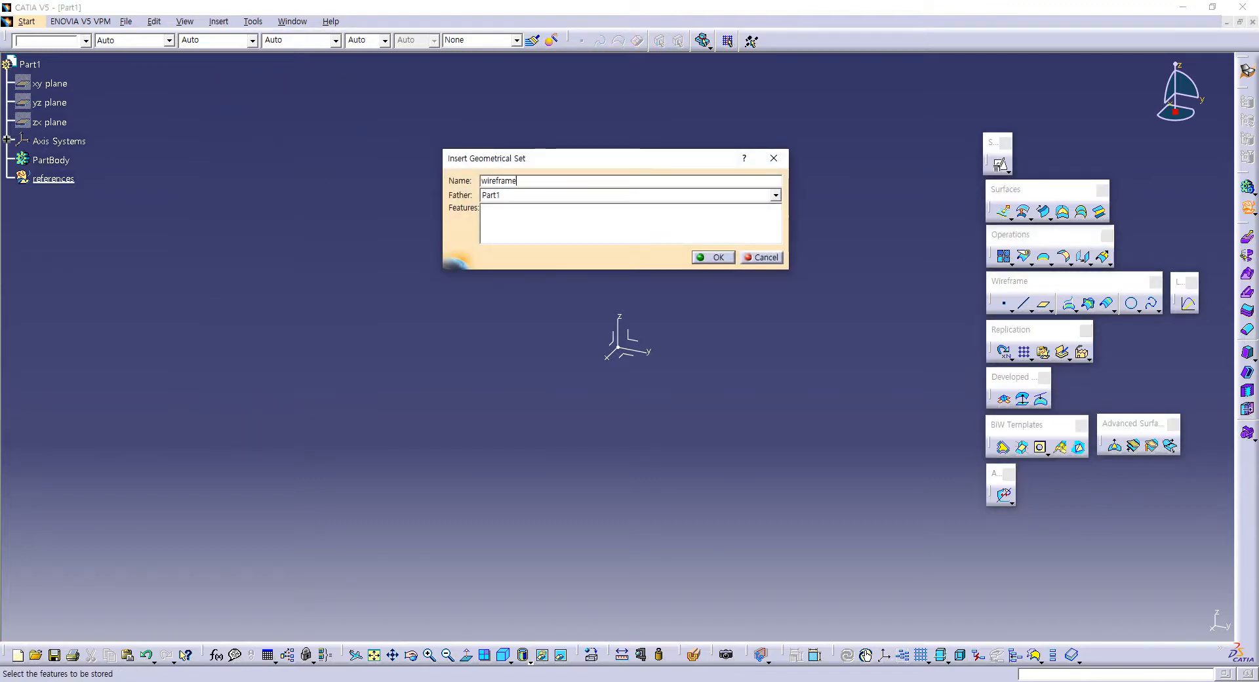
key("Return")
Step: Insert two more geometrical sets under Part1, named surfaces and operation
left_click(218, 22)
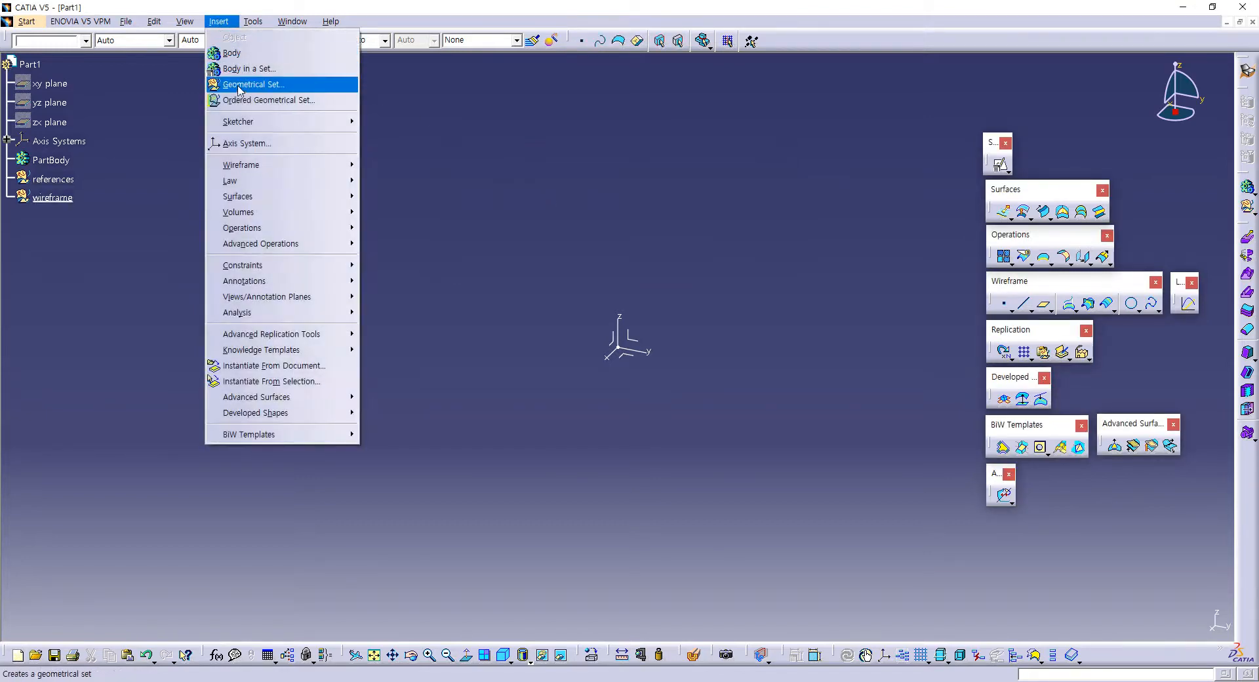
left_click(239, 85)
type("surface")
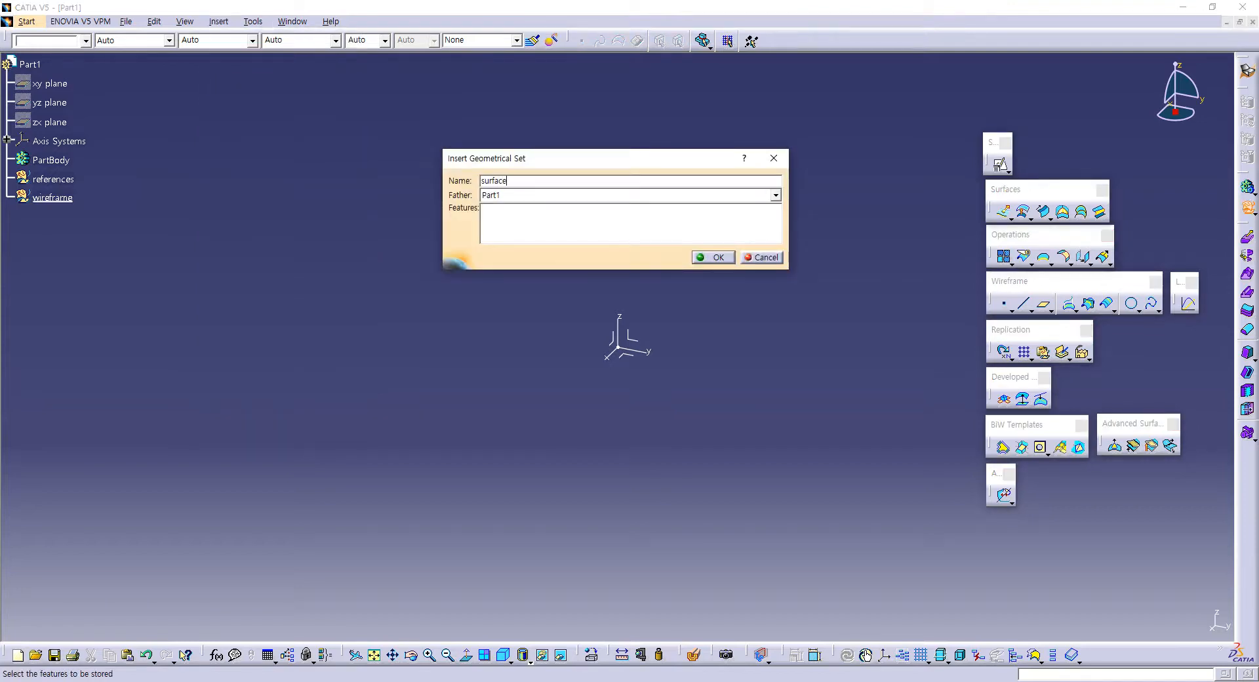
type("s")
key("Return")
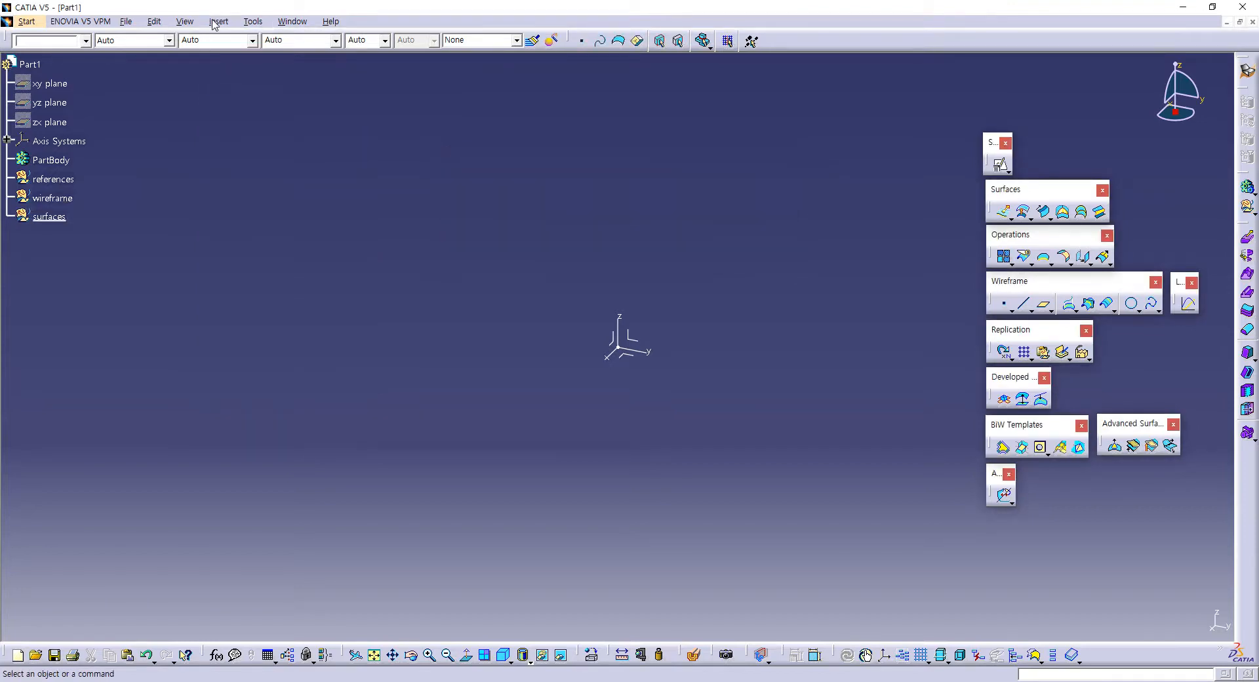
left_click(214, 22)
left_click(239, 84)
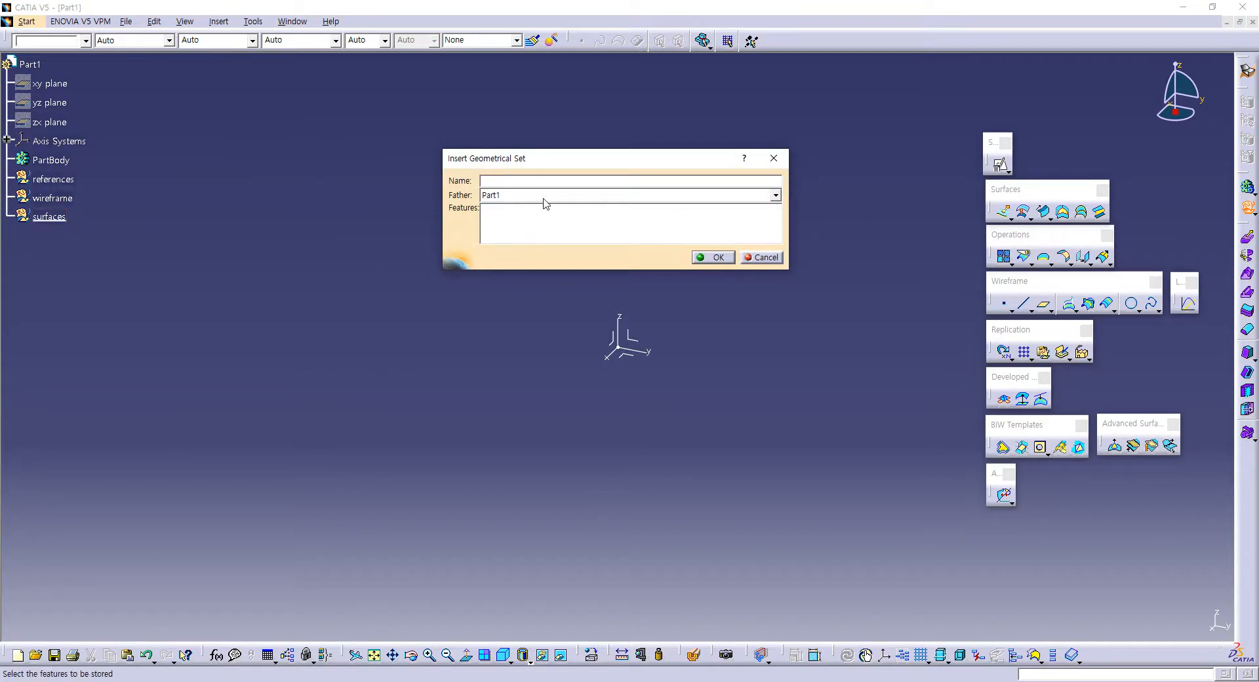
type("operation")
key("Return")
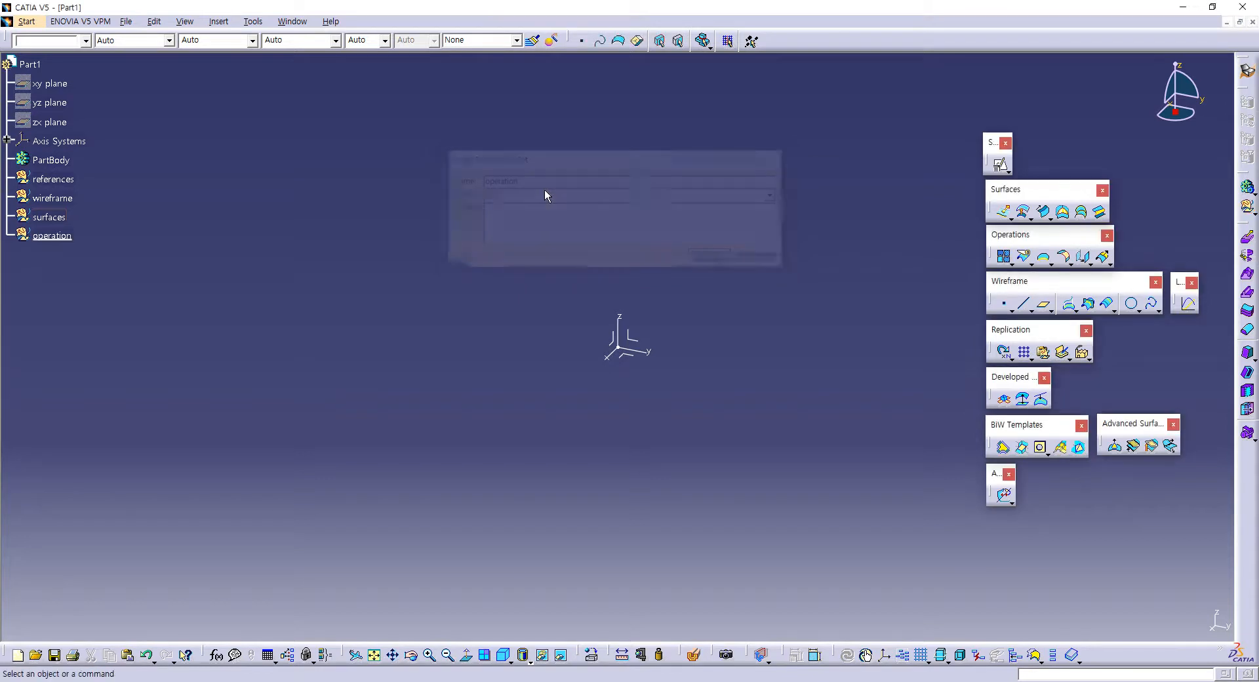
left_click(70, 238)
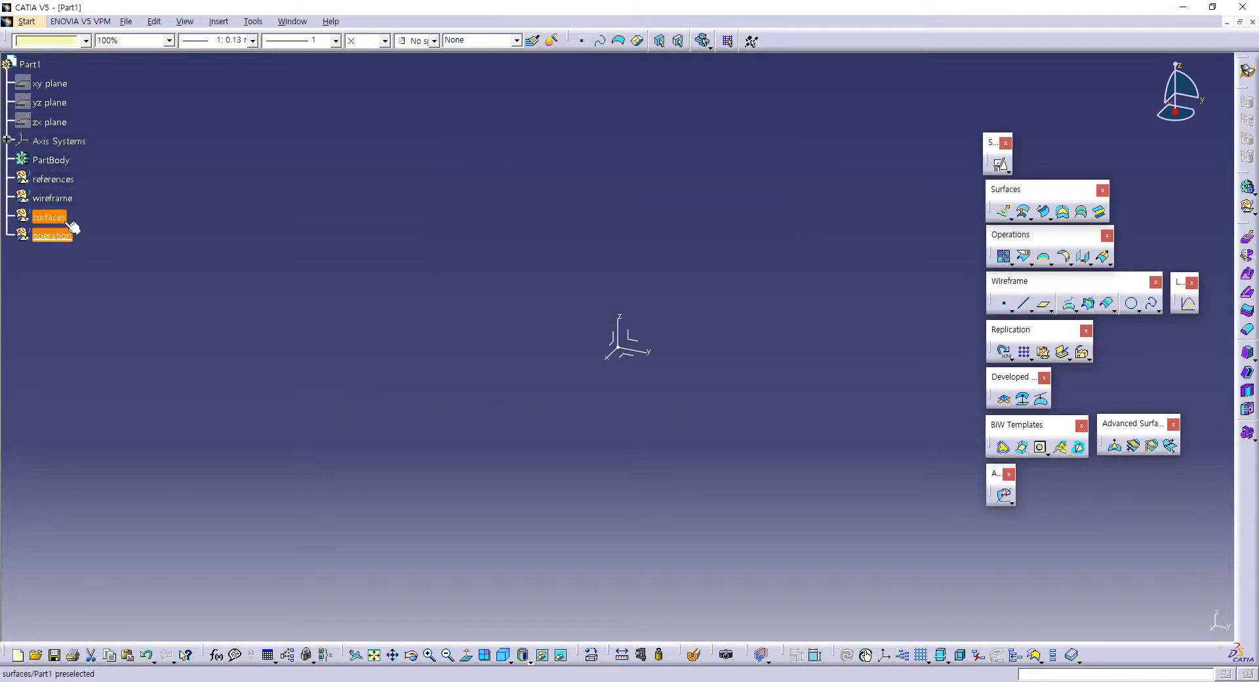
left_click(65, 220)
left_click(61, 199)
left_click(59, 179)
left_click(53, 161)
left_click(190, 216)
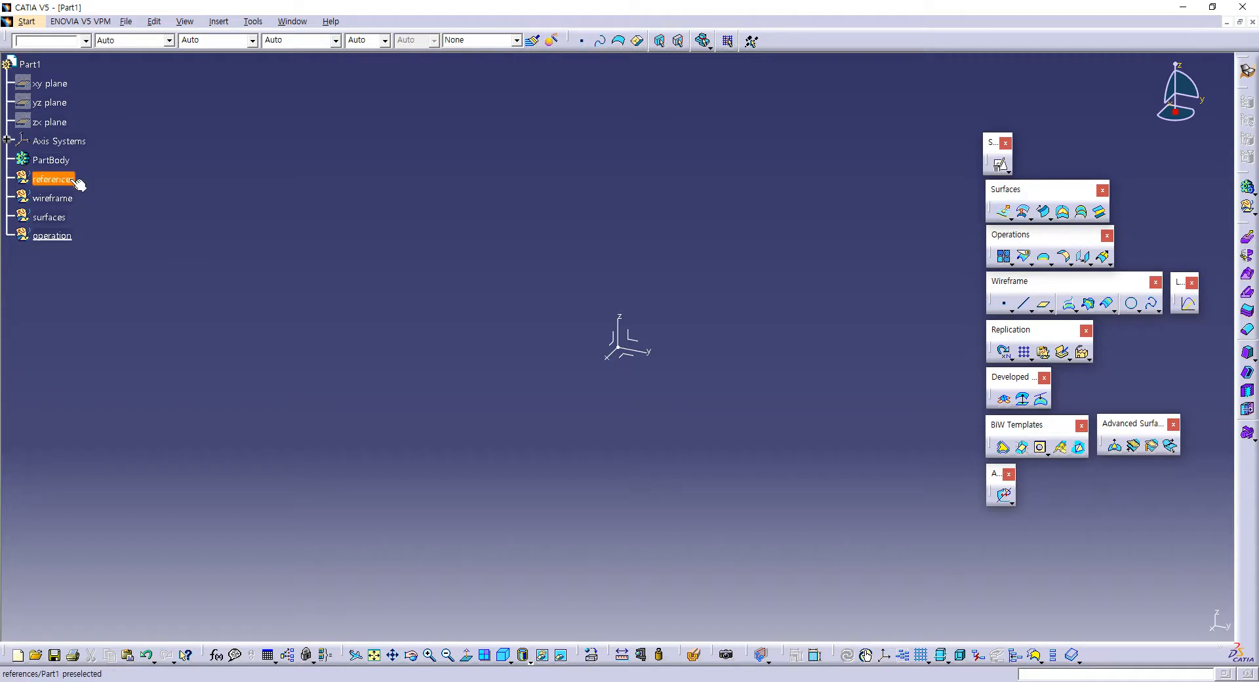
left_click(51, 237)
left_click(49, 217)
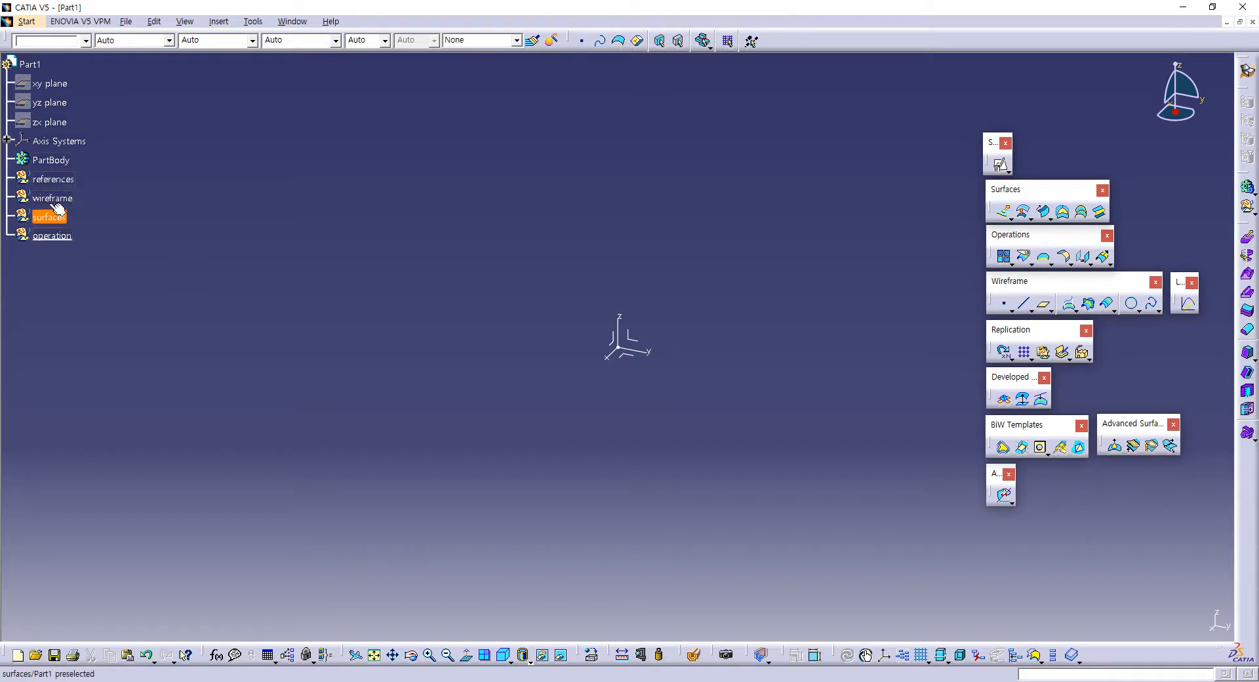
left_click(52, 198)
left_click(46, 179)
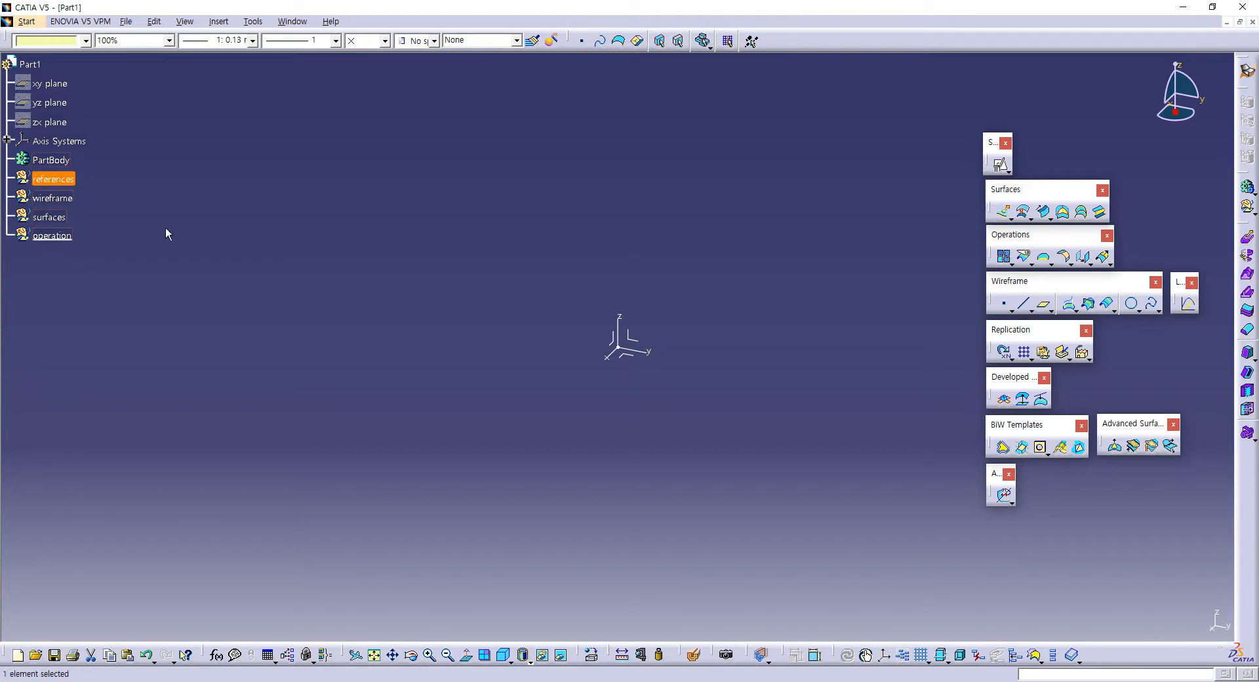
Step: Make the wireframe set the work object and start a positioned sketch on the XY plane with axes swapped and V reversed
right_click(65, 203)
left_click(106, 293)
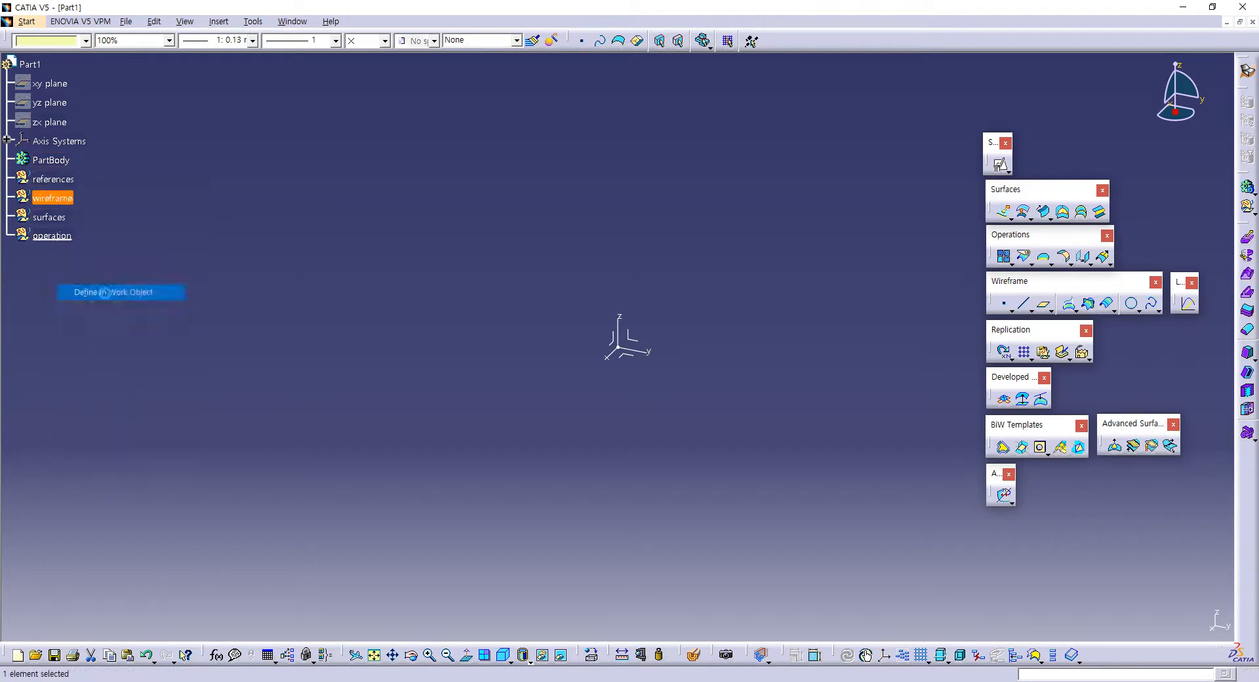
left_click(1001, 165)
left_click(620, 354)
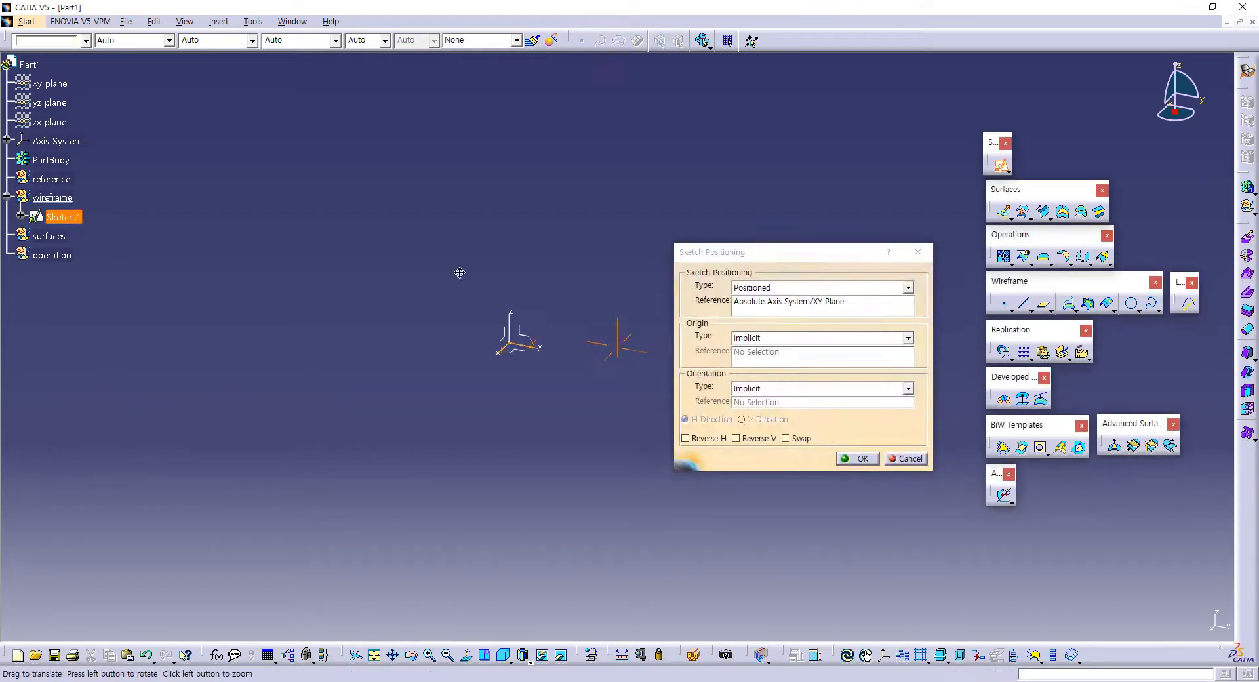
left_click(793, 439)
left_click(863, 459)
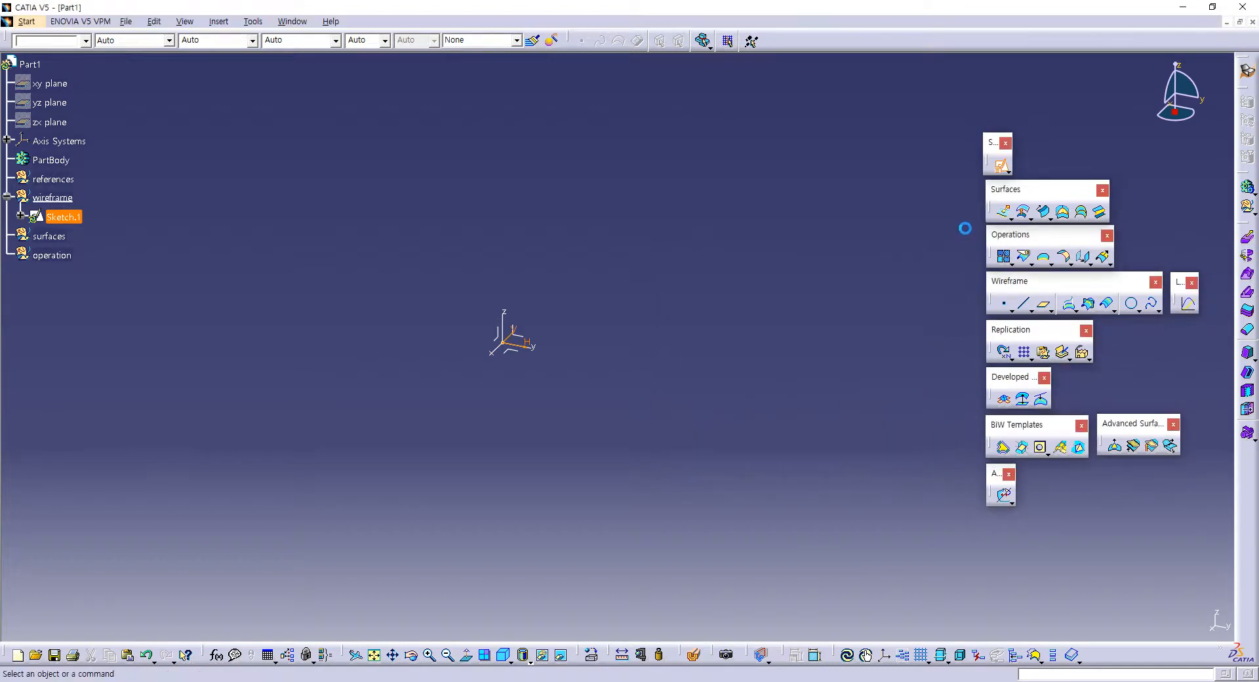
Step: Sketch a rectangle about 112 by 86 mm with its first corner on the sketch origin
left_click(983, 182)
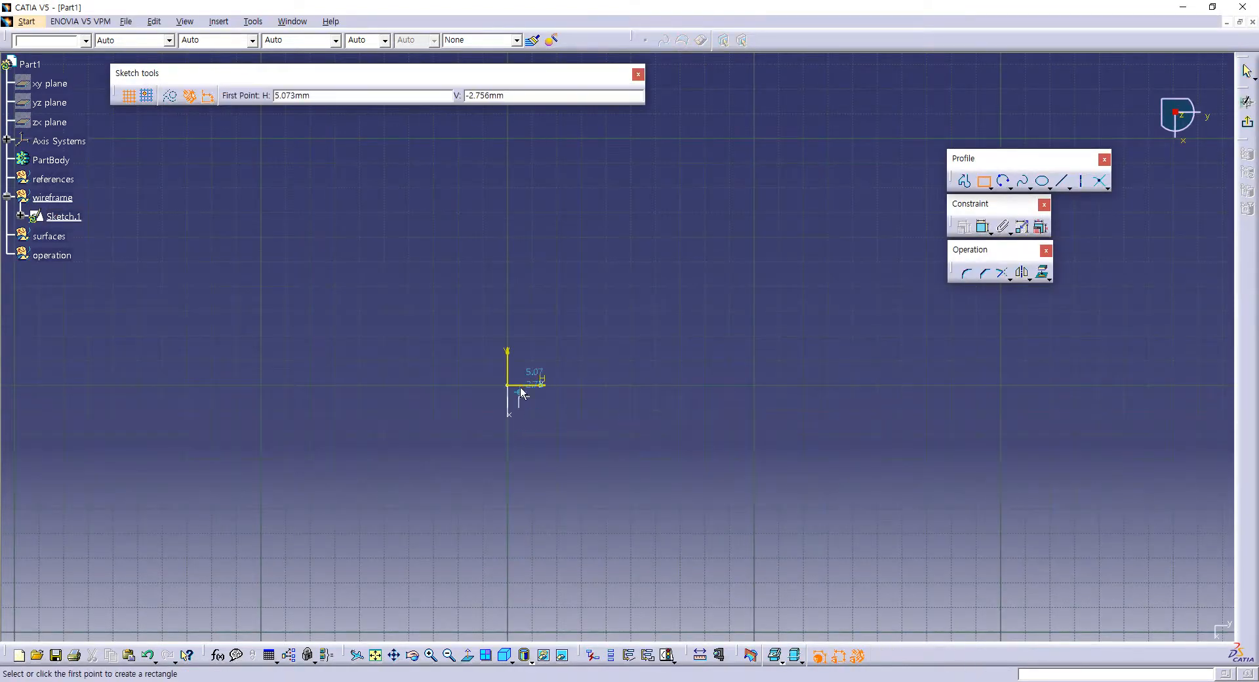
left_click(508, 385)
left_click(785, 173)
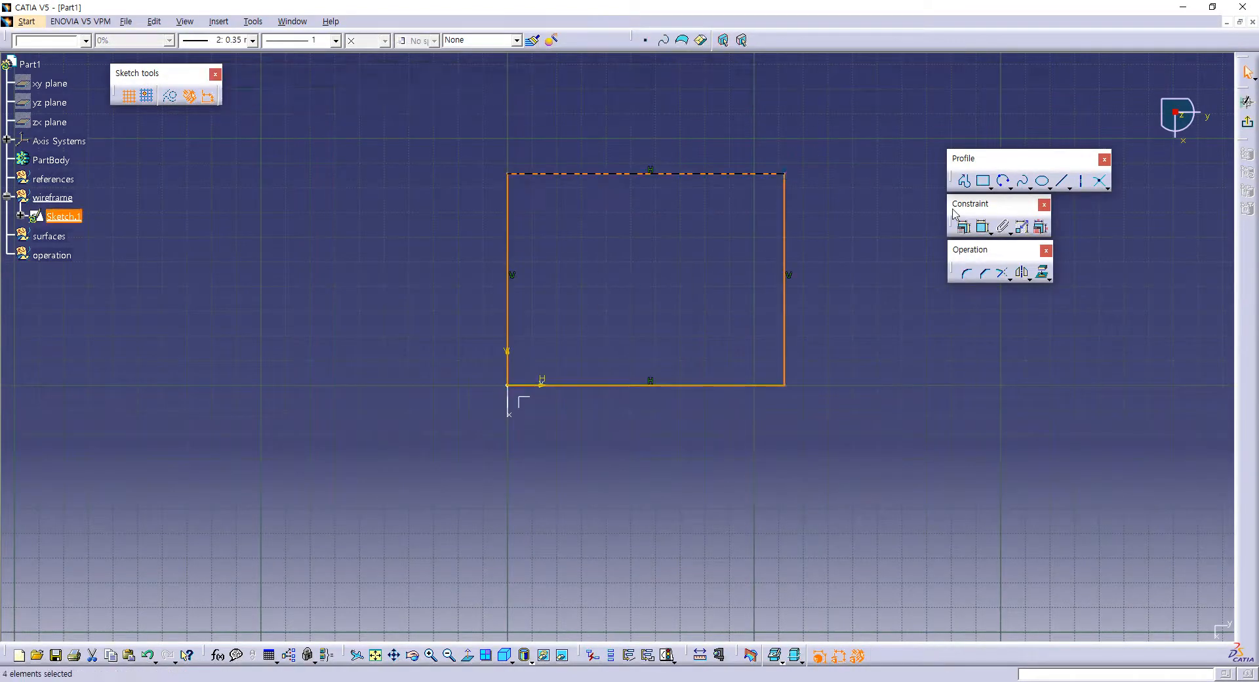
Step: Dimension the rectangle's width between its two vertical sides and set it to 120 mm
left_click(982, 226)
left_click(509, 260)
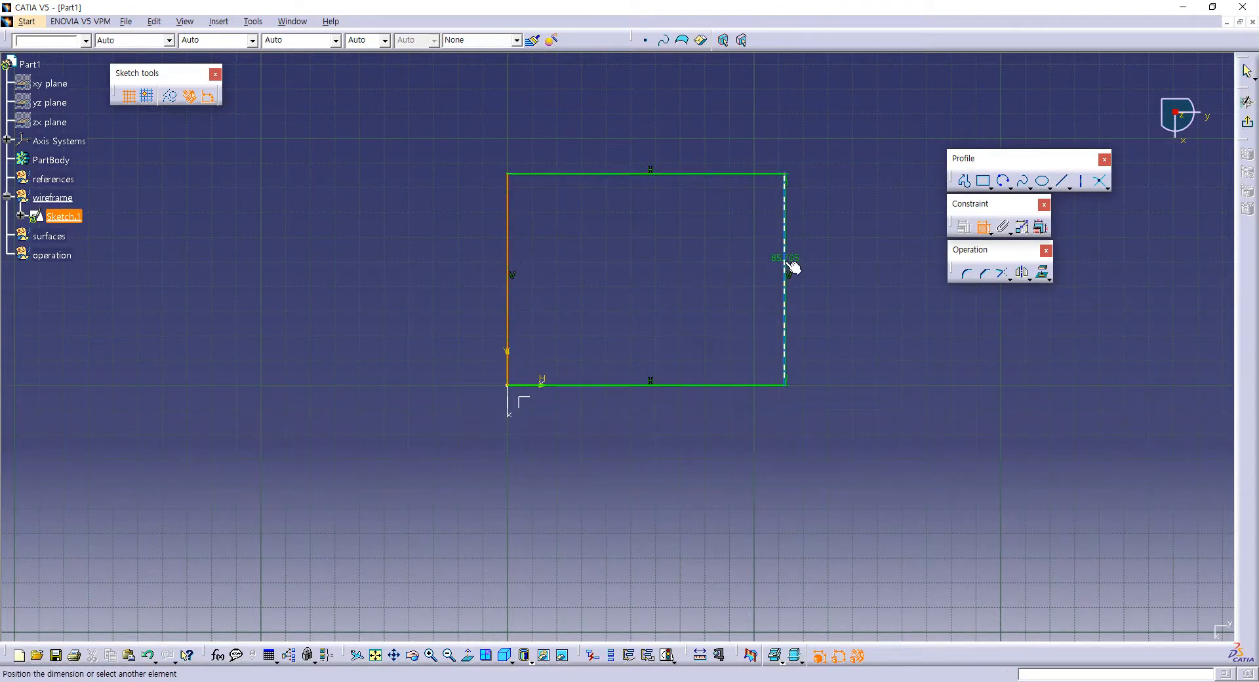
left_click(786, 265)
left_click(661, 424)
double_click(665, 419)
type("120")
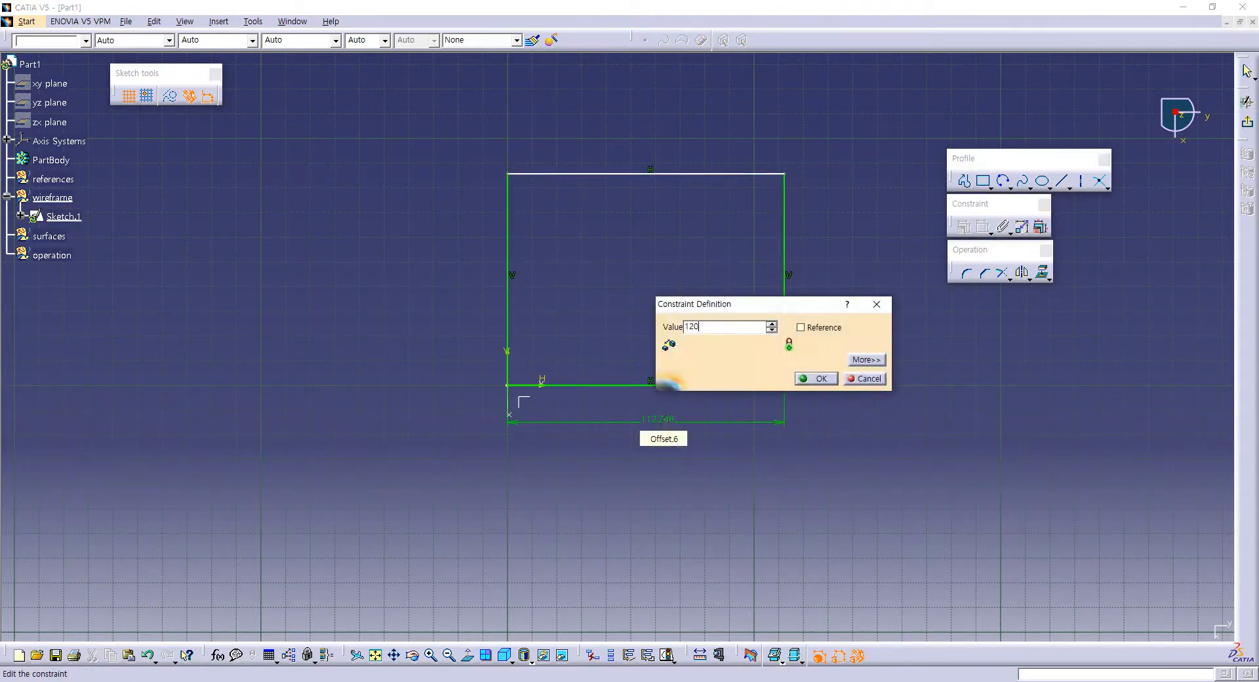
key("Return")
Step: Dimension the rectangle's height between its horizontal sides, set it to 80 mm, and exit the sketch
left_click(675, 385)
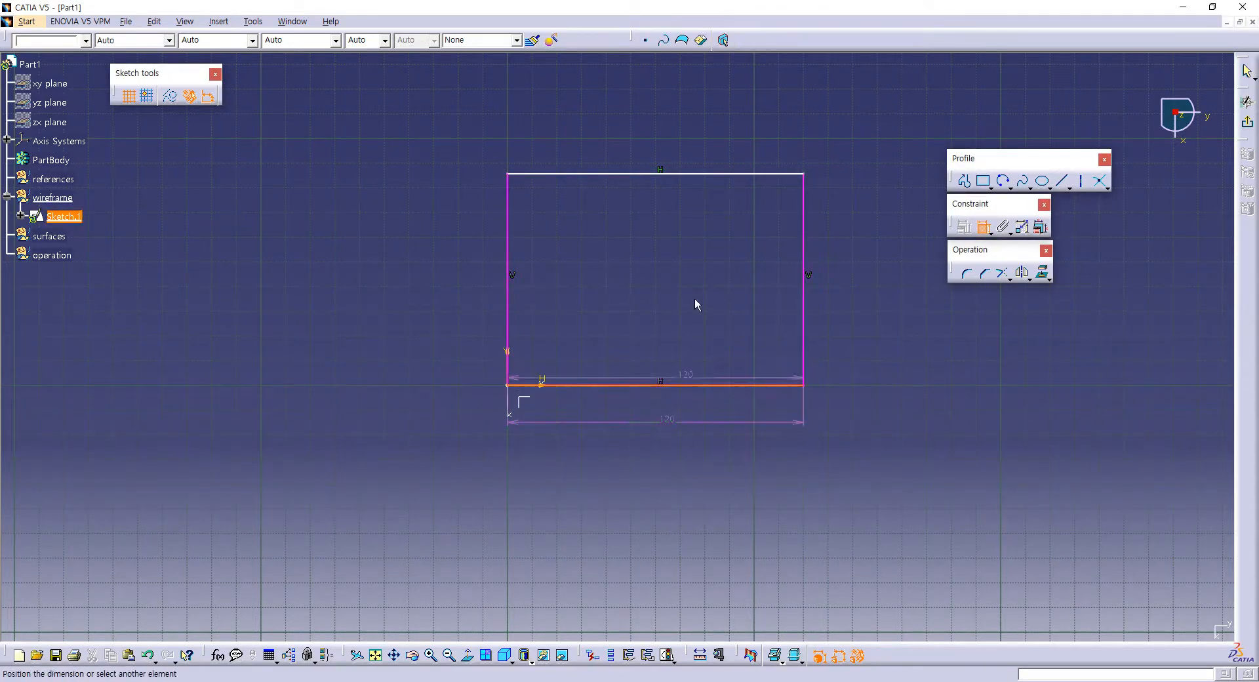
left_click(746, 174)
left_click(859, 272)
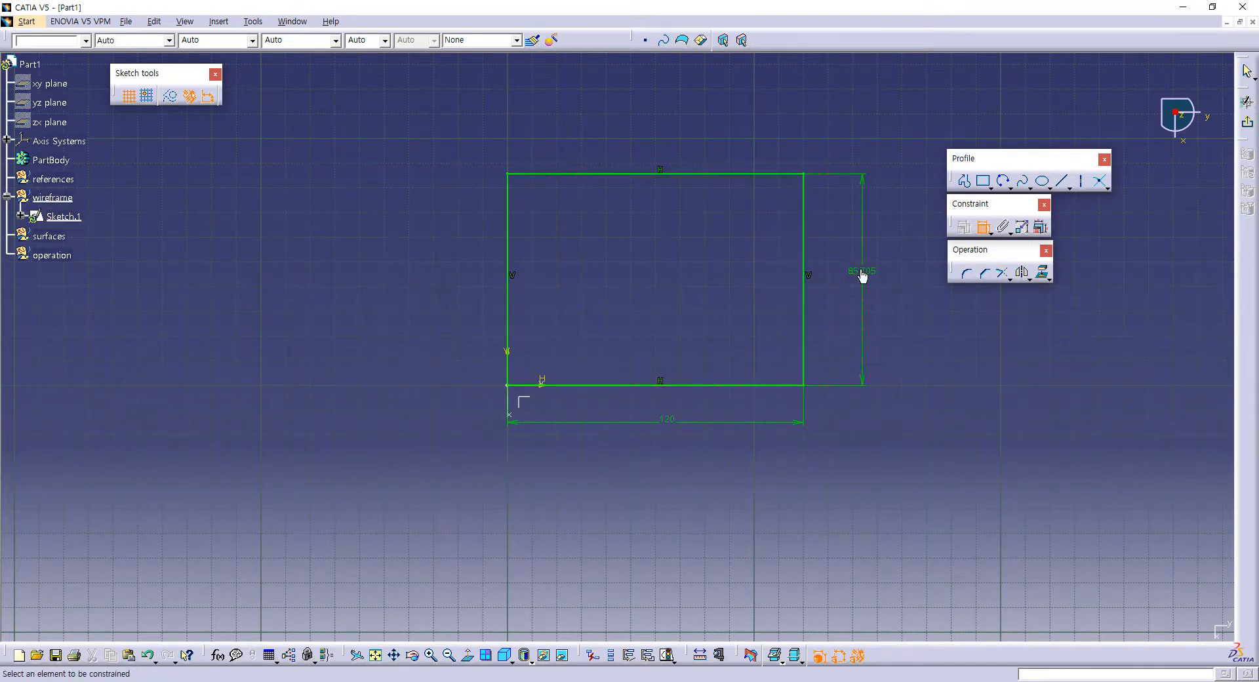
double_click(861, 274)
type("80mm")
key("Return")
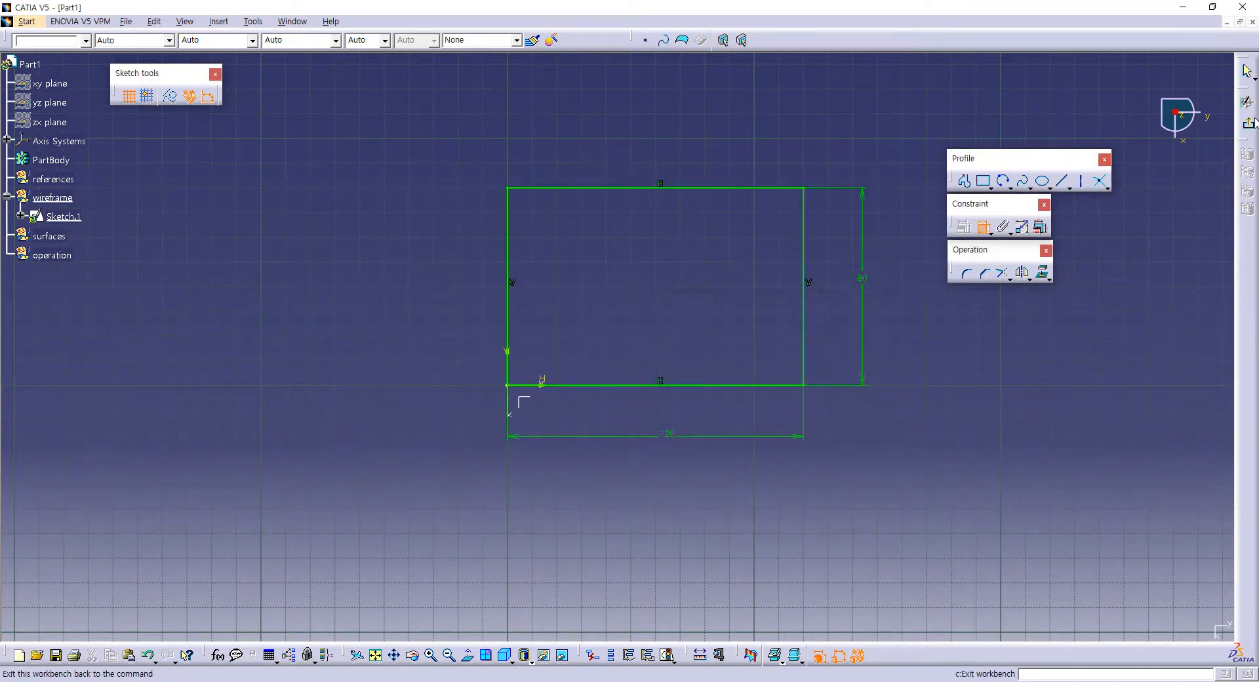
left_click(1231, 141)
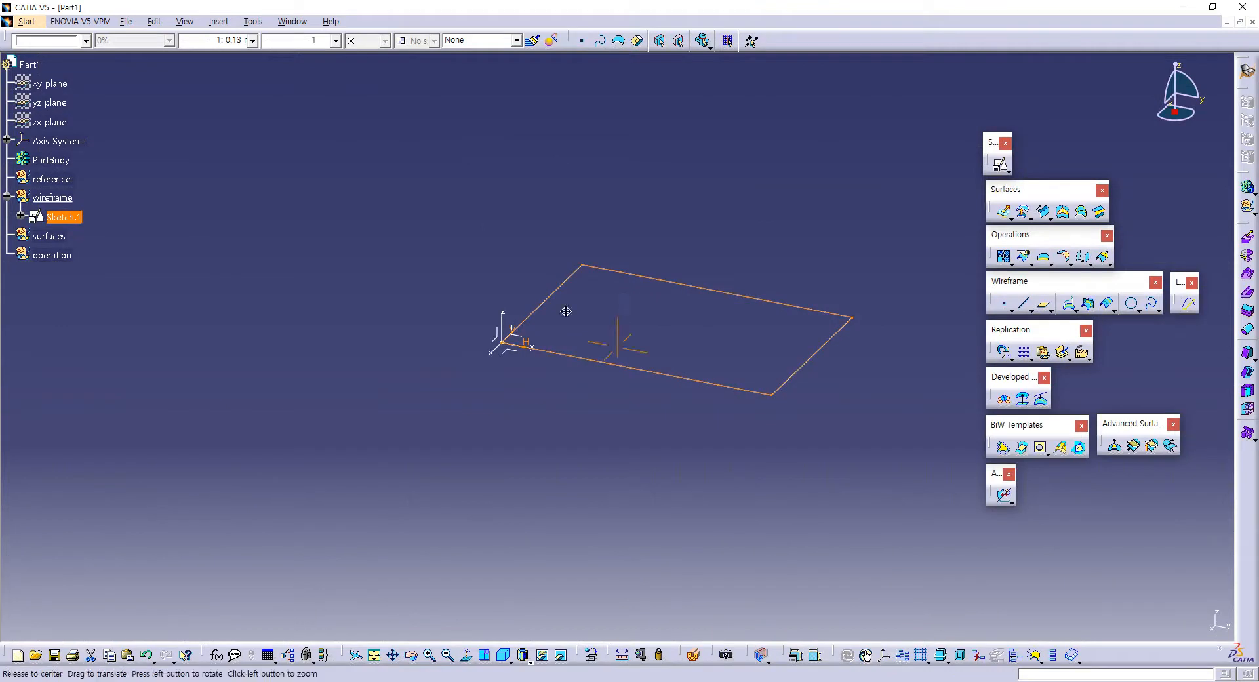
left_click(621, 351)
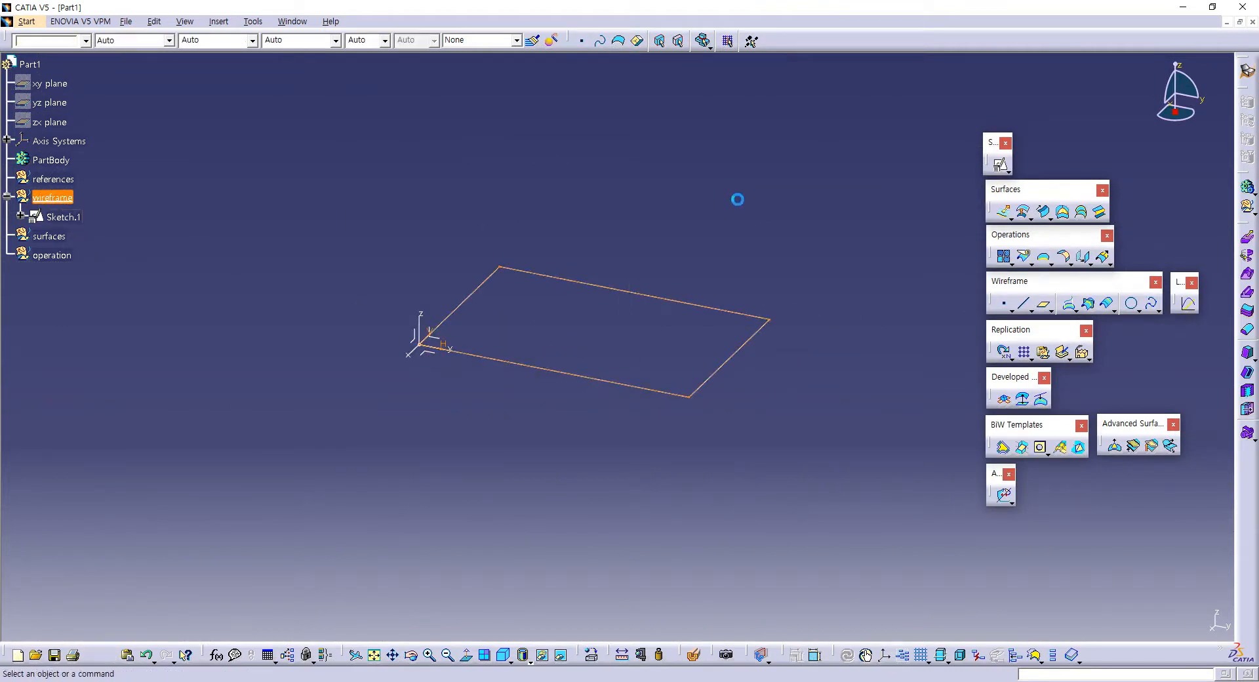
Step: Start a second positioned sketch on the absolute XY plane with axes swapped and V reversed
left_click(998, 166)
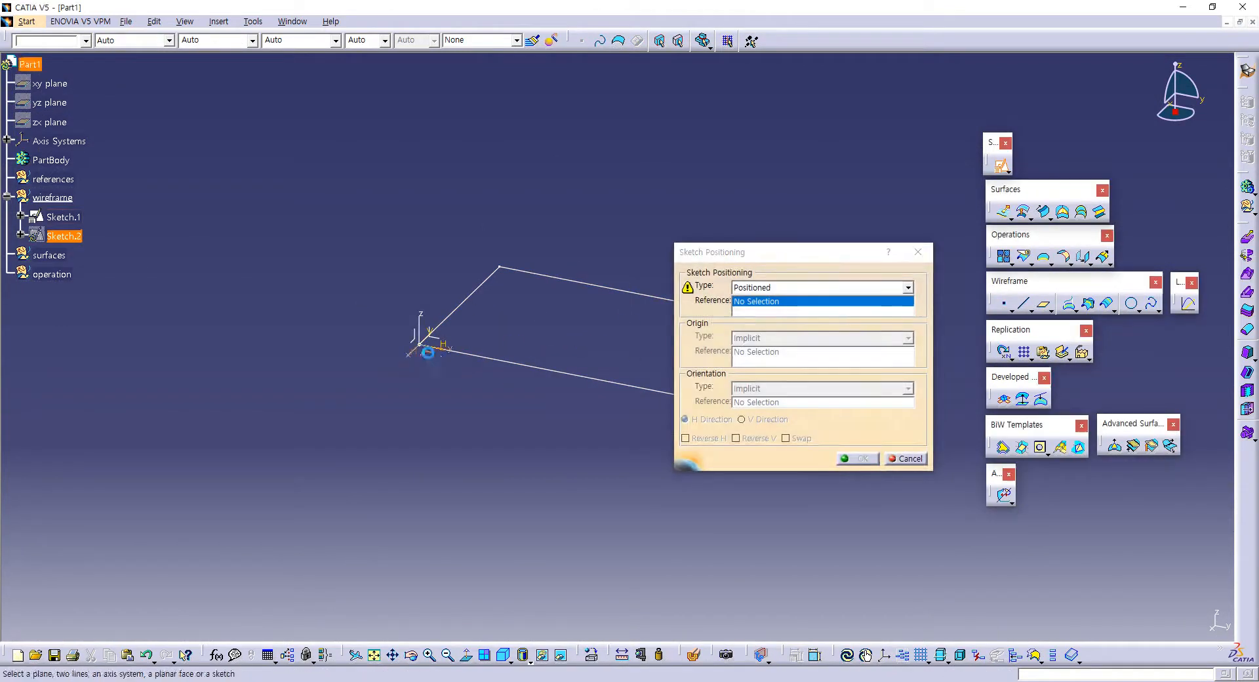
left_click(777, 438)
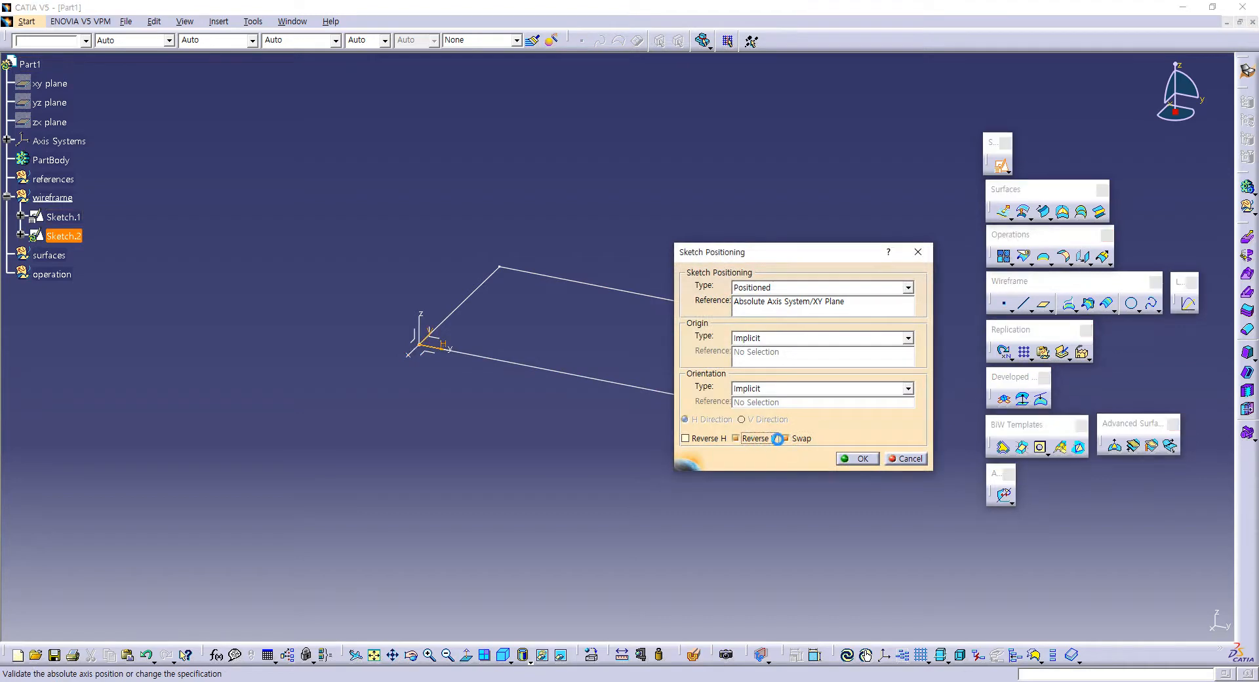
left_click(862, 459)
middle_click_drag(565, 287, 561, 234, "ctrl")
Step: Draw a horizontal axis about 152 mm long through the rectangle, about 36 mm above its lower edge and extending past both sides
left_click(1081, 187)
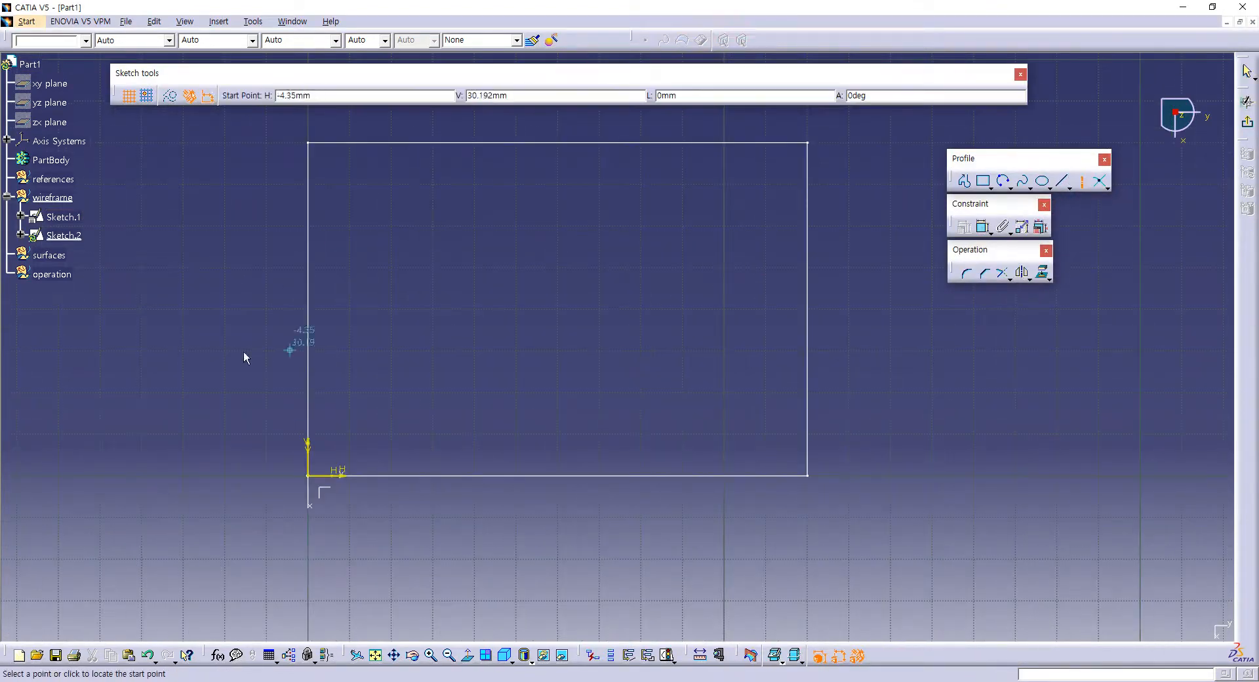
left_click(232, 325)
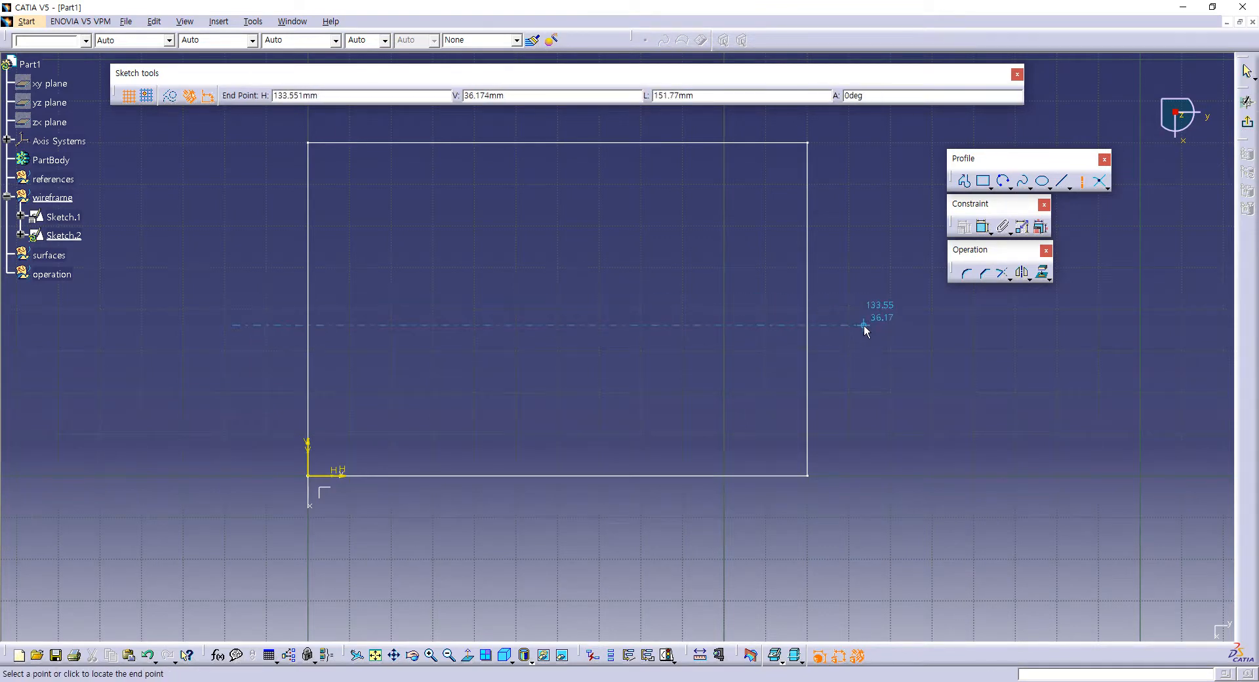
left_click(863, 327)
mouse_move(863, 326)
middle_mouse_down("ctrl")
mouse_move(826, 361)
mouse_move(748, 380)
middle_mouse_up("ctrl")
left_click(818, 357)
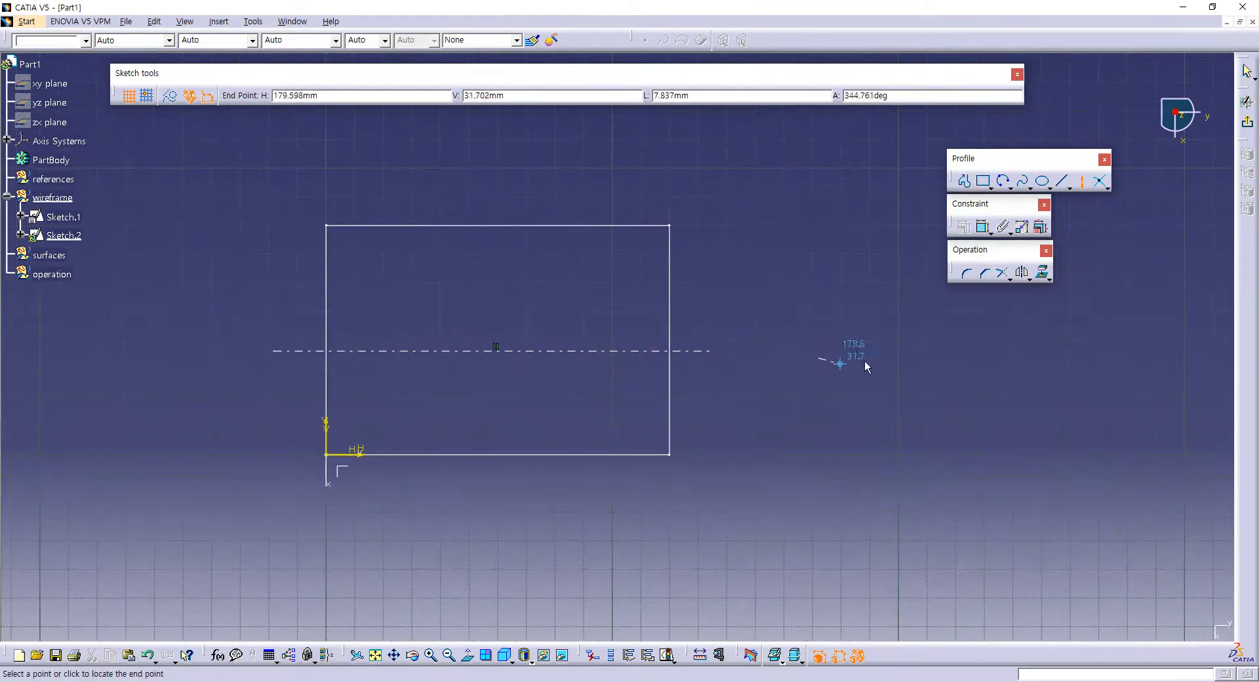
Step: Constrain the rectangle's upper and lower edges to be symmetric about the horizontal axis line
left_click(983, 227)
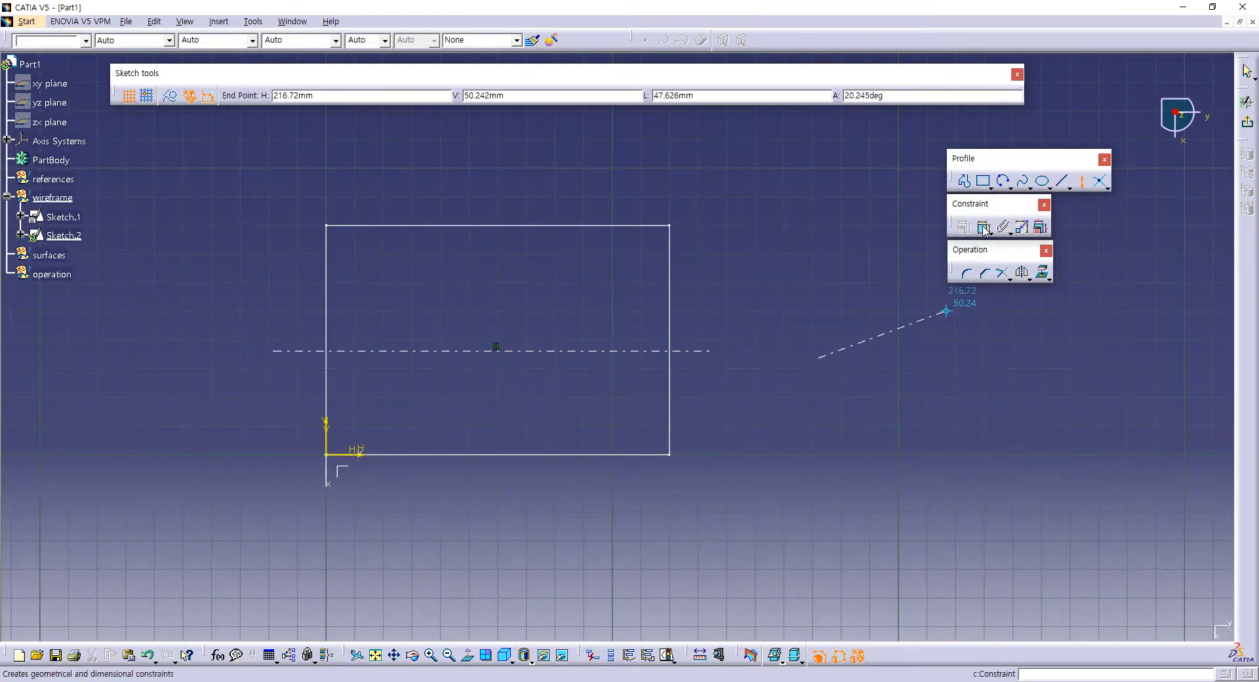
left_click(568, 227)
left_click(642, 455)
right_click(872, 263)
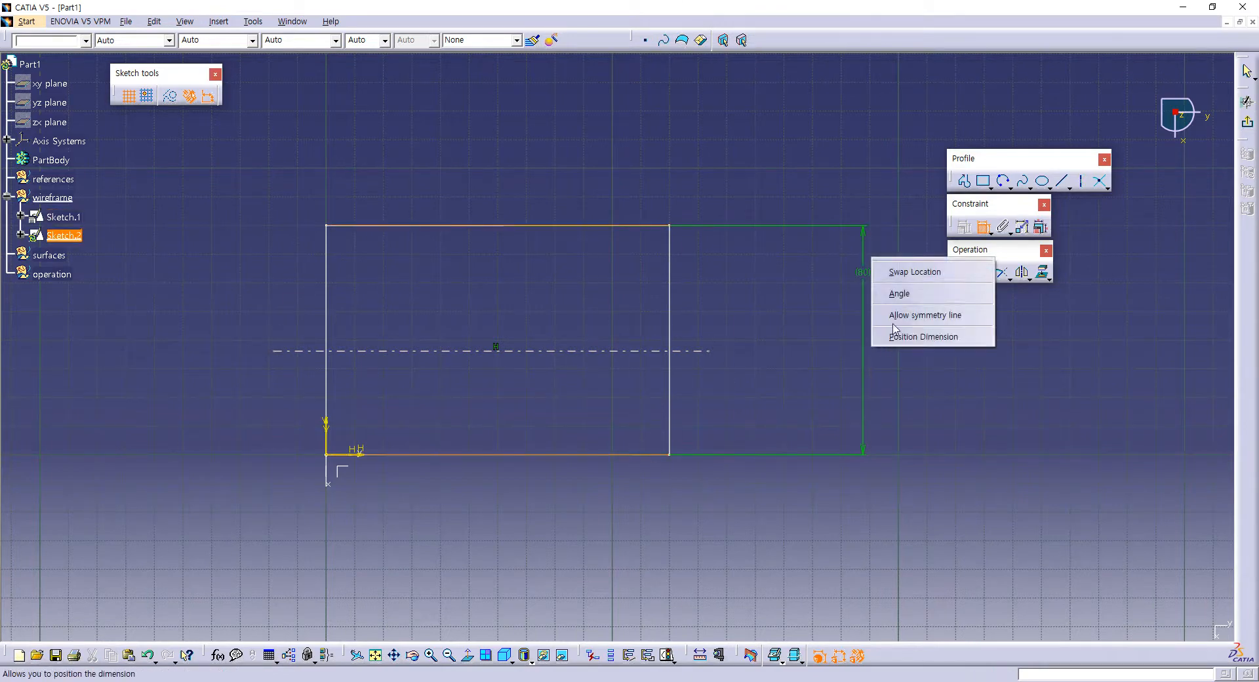
left_click(925, 315)
left_click(685, 351)
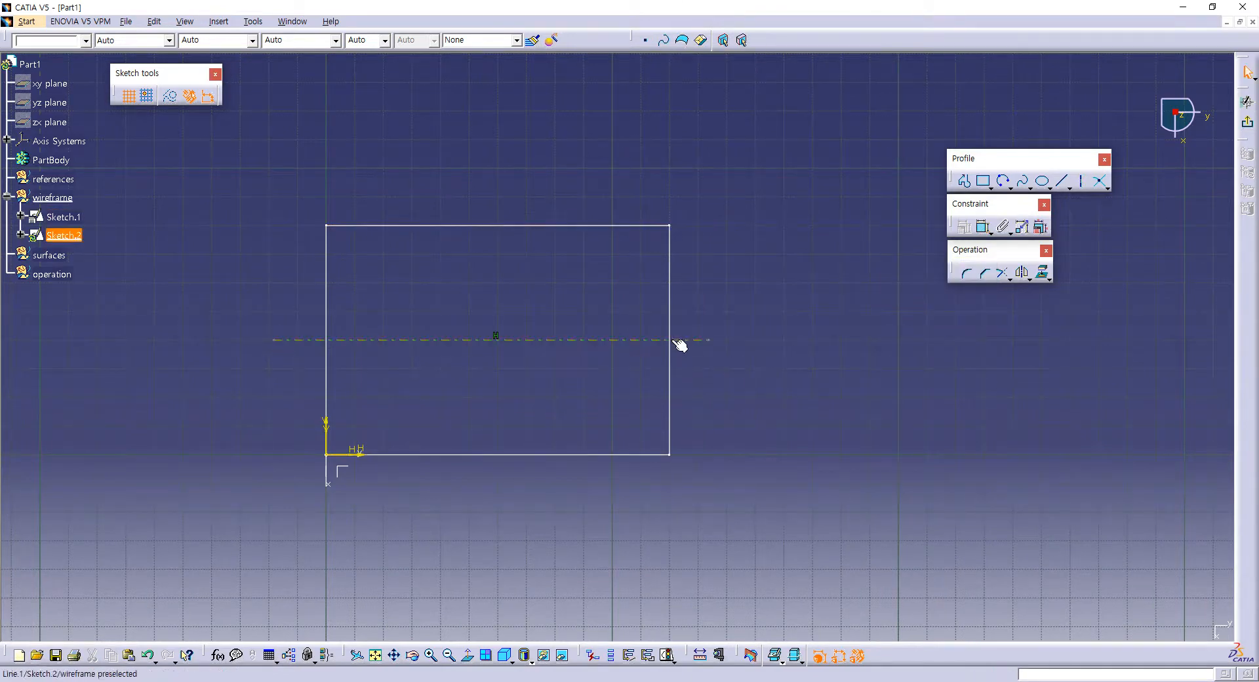
Step: Draw a rectangle about 104 by 64 mm inside the base outline and convert it to construction geometry
middle_click_drag(699, 325, 775, 276)
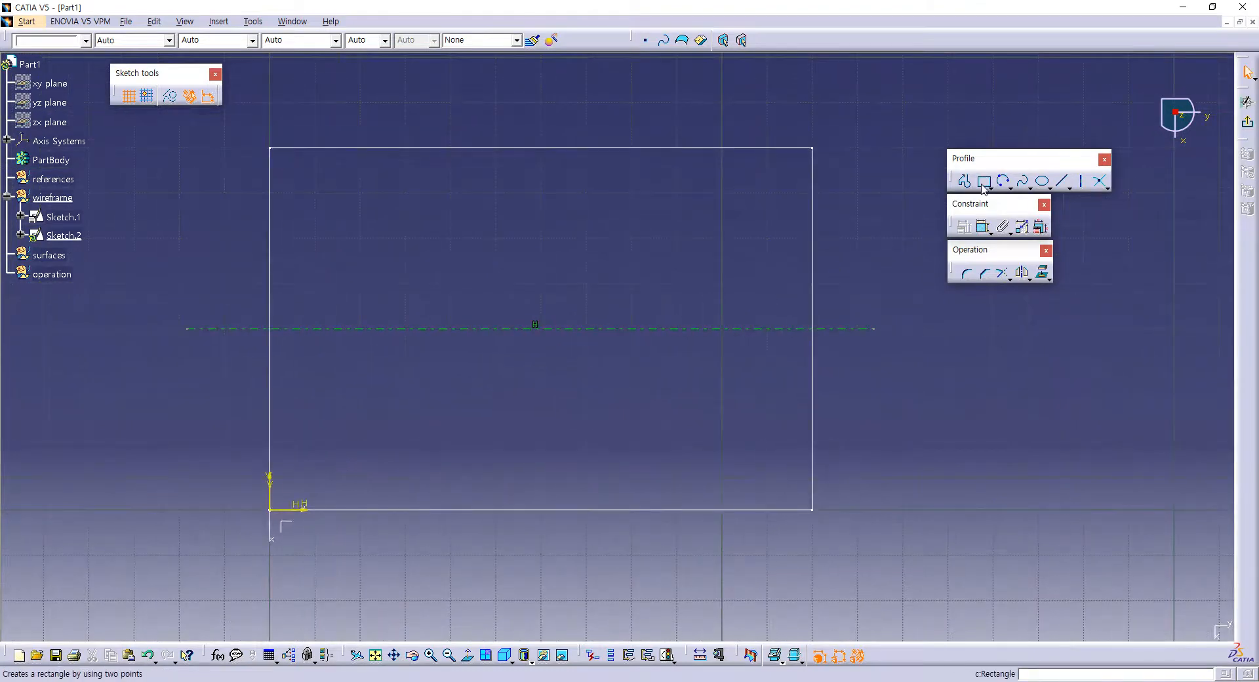
left_click(983, 181)
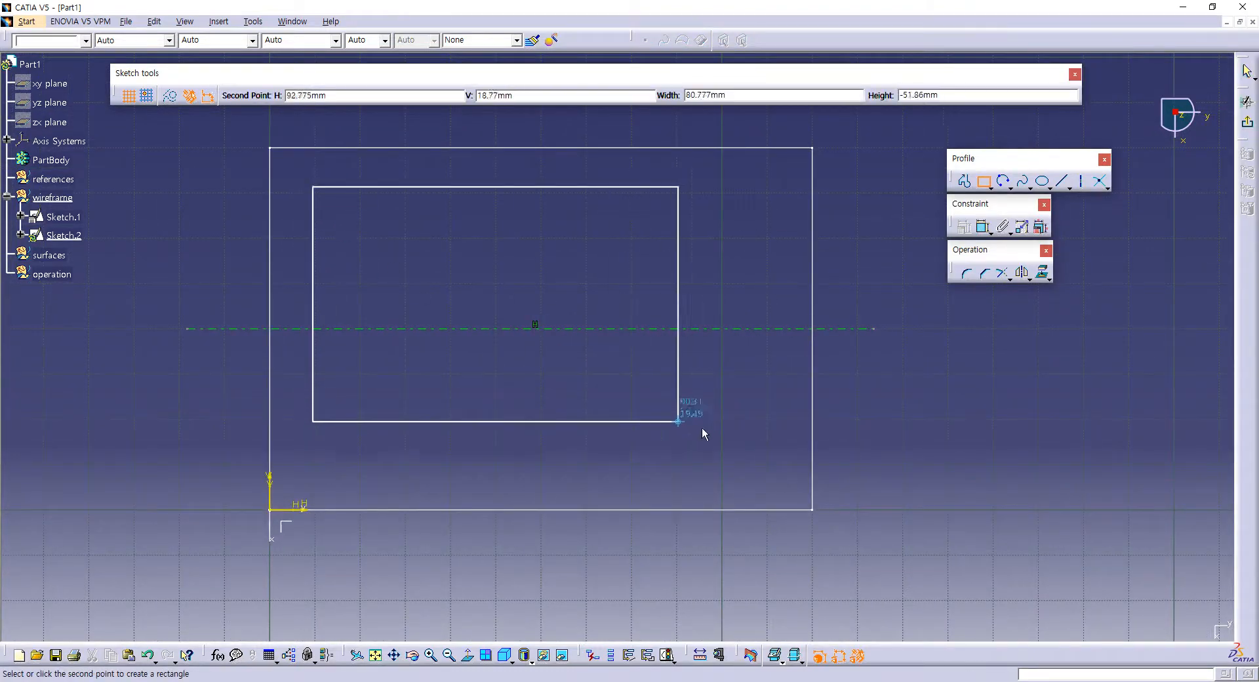
left_click(783, 477)
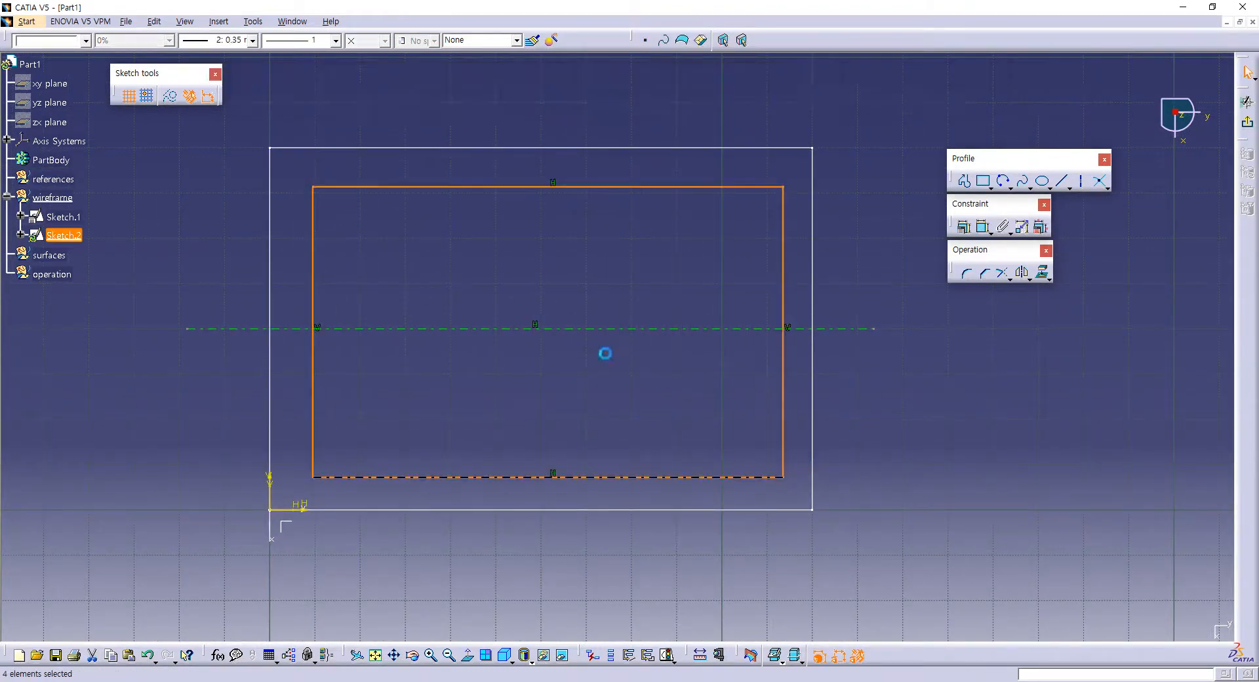
left_click(170, 96)
left_click(514, 222)
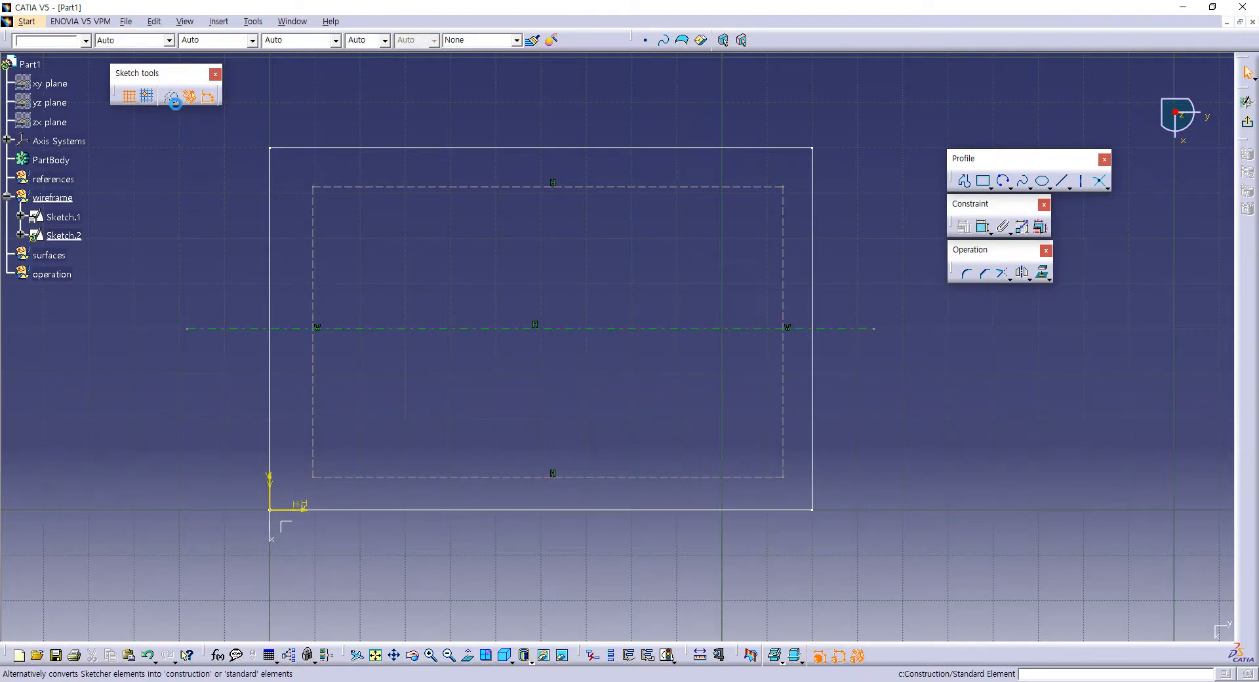
Step: Make the construction rectangle's upper and lower sides symmetric about the horizontal axis
left_click(982, 226)
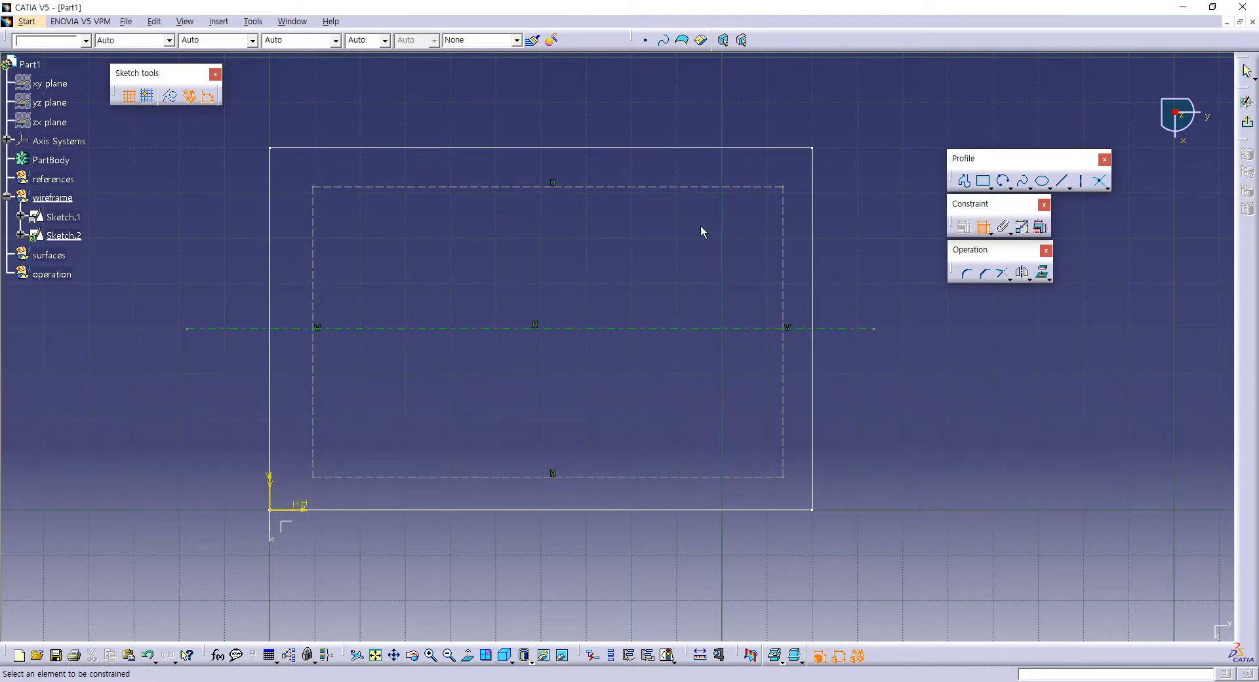
left_click(700, 188)
left_click(709, 476)
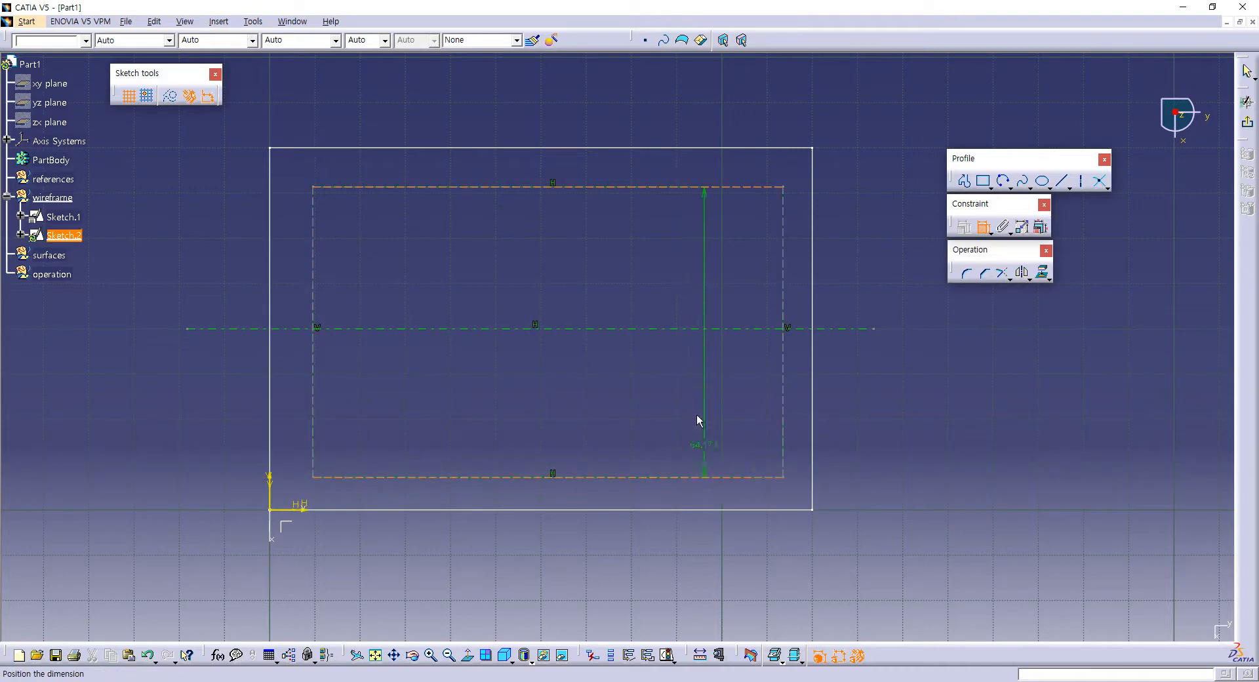
right_click(693, 390)
left_click(739, 517)
left_click(737, 330)
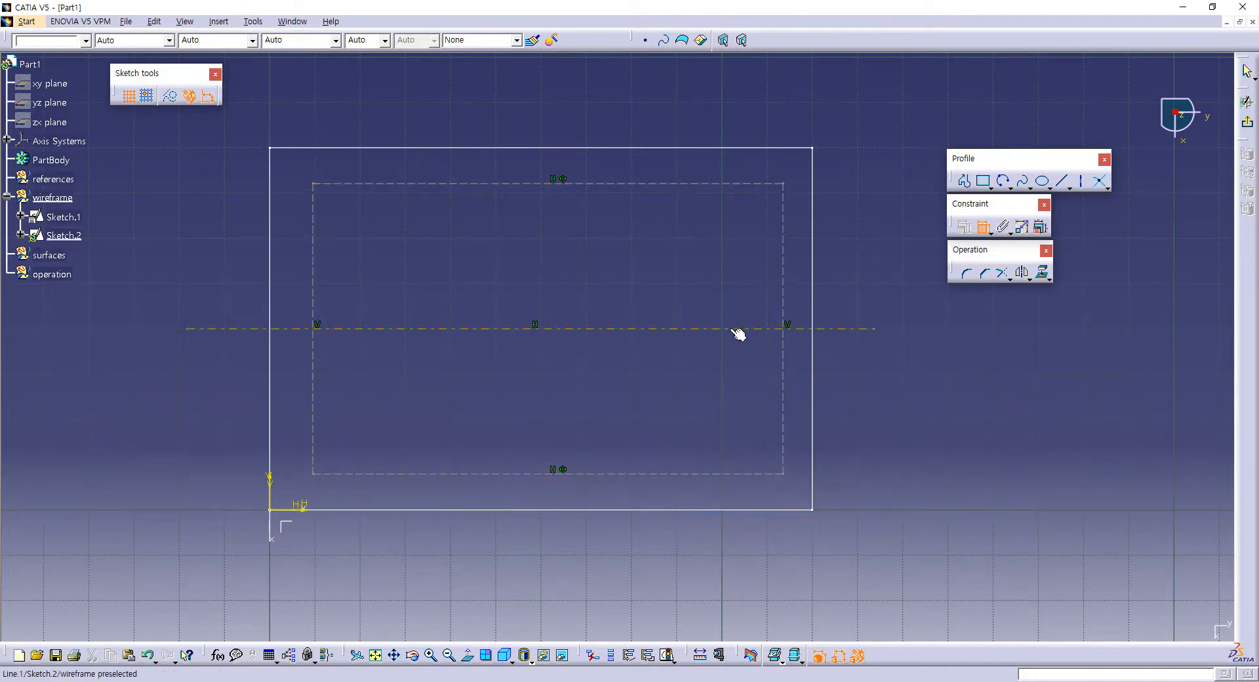
Step: Dimension the offset between the left sides of the base outline and the construction rectangle and set it to 10 mm
left_click(320, 415)
left_click(318, 207)
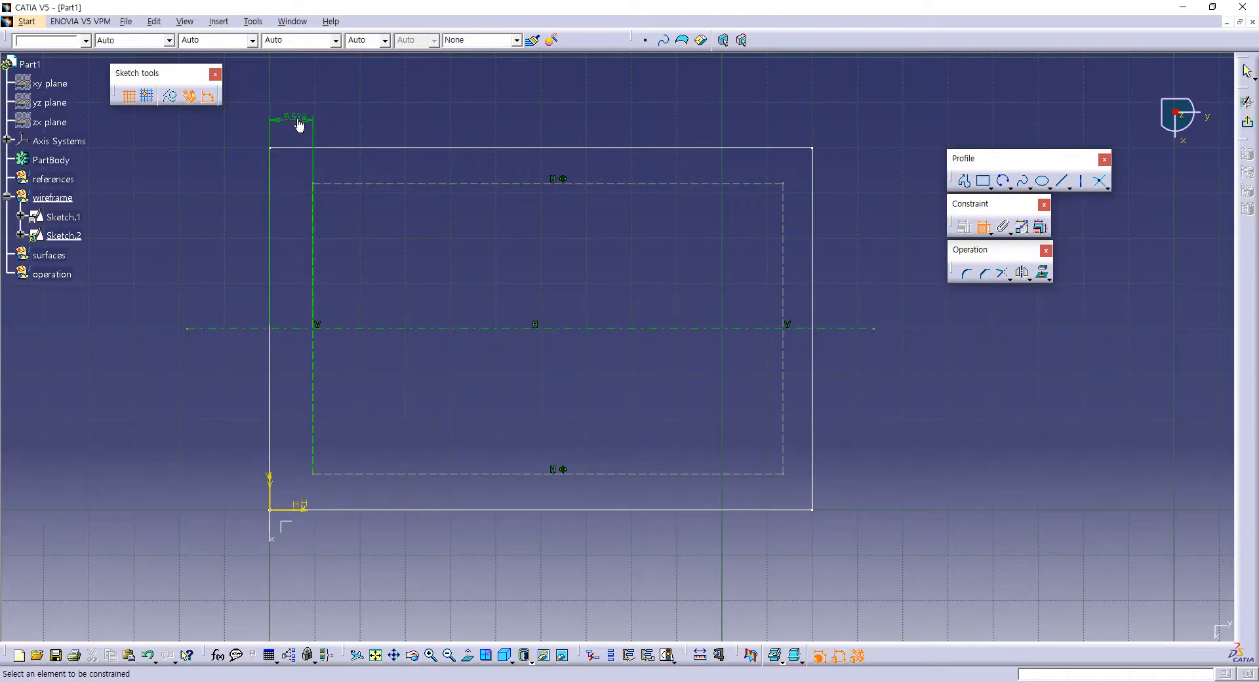
left_click(299, 125)
double_click(299, 123)
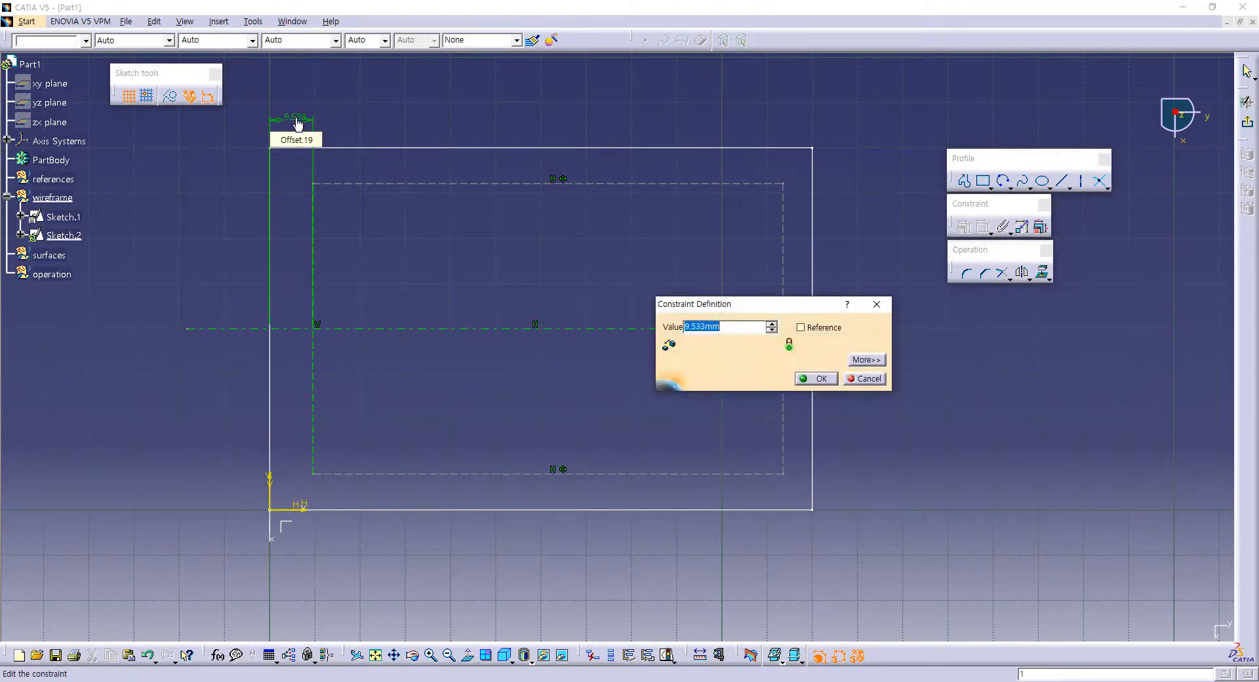
type("10")
key("Return")
Step: Dimension the construction rectangle's width between its vertical sides and set it to 100 mm
left_click(316, 197)
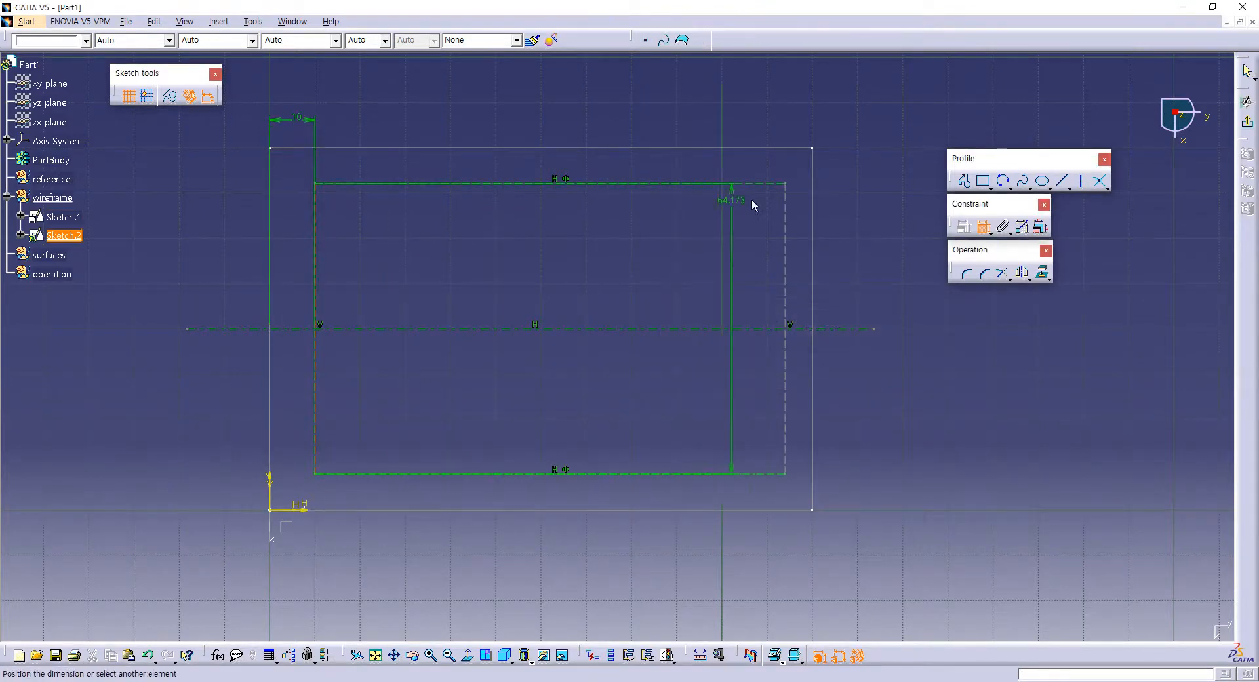
left_click(786, 202)
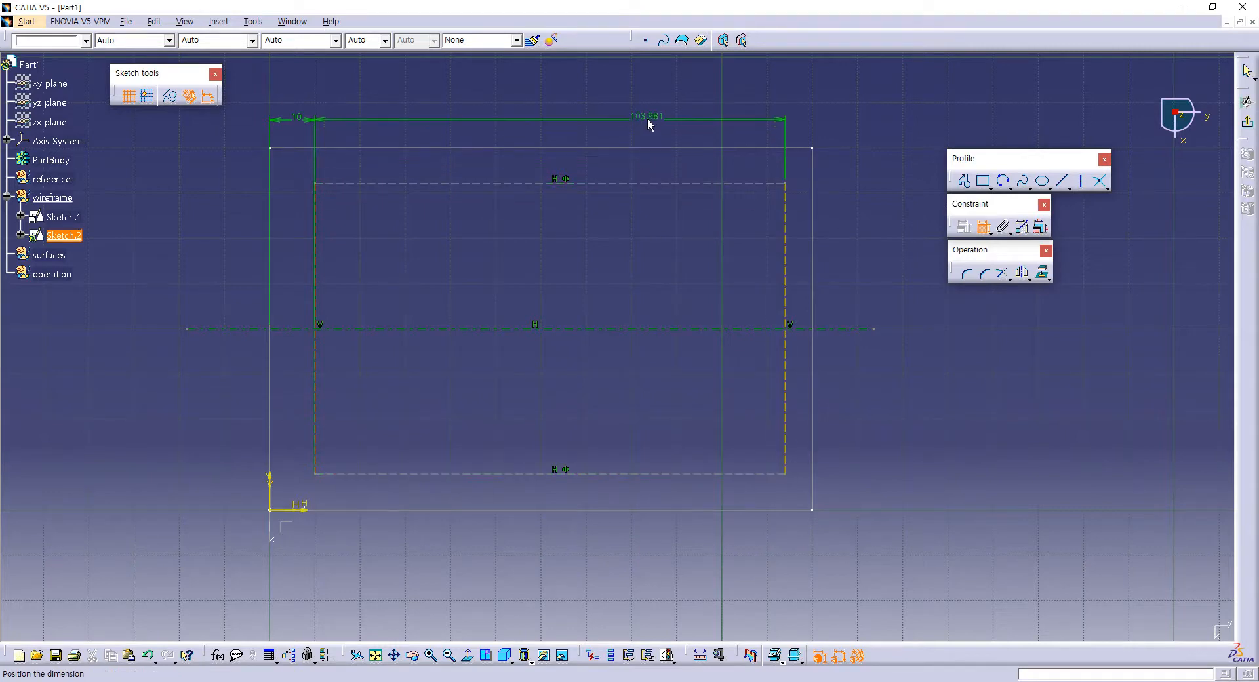
left_click(647, 125)
double_click(648, 125)
type("100")
key("Return")
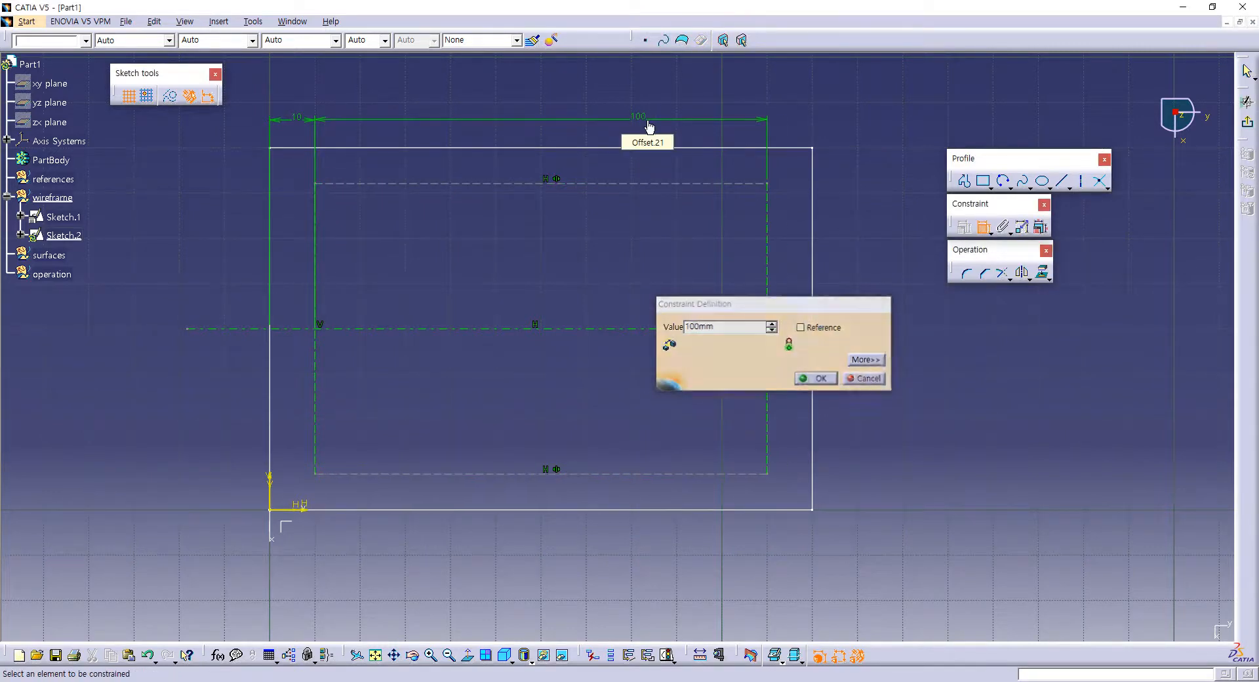
Step: Dimension the construction rectangle's height between its horizontal sides and set it to 60 mm
left_click(715, 184)
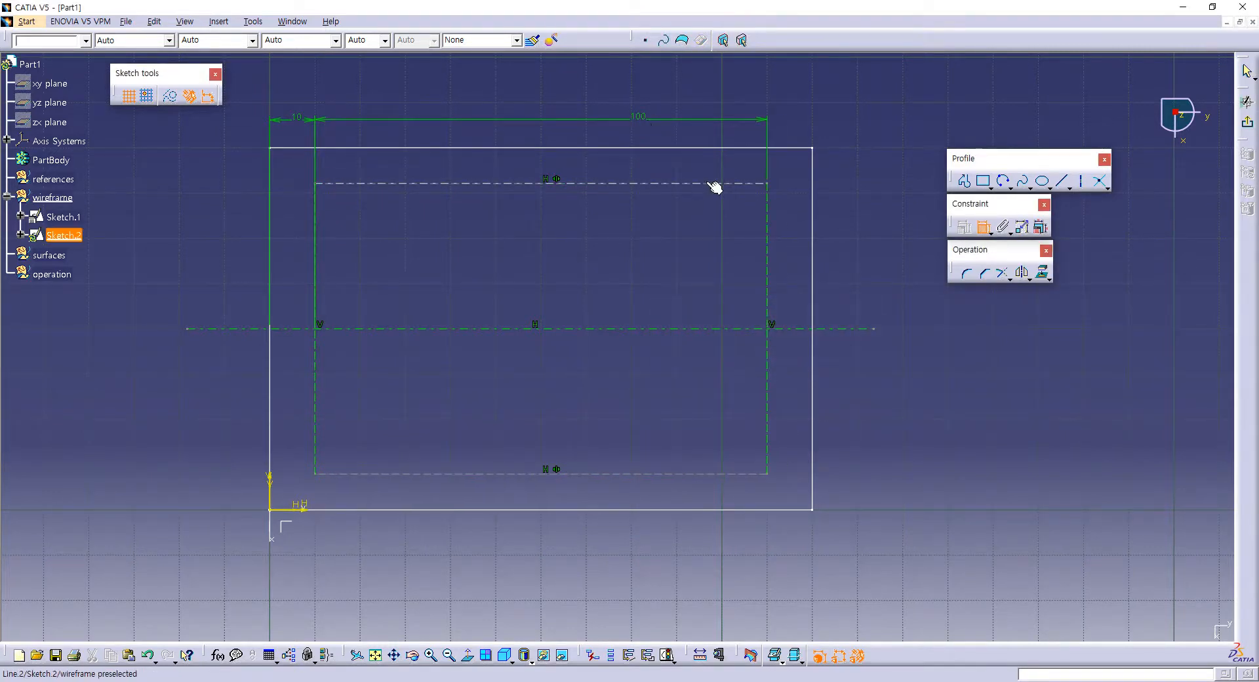
left_click(753, 473)
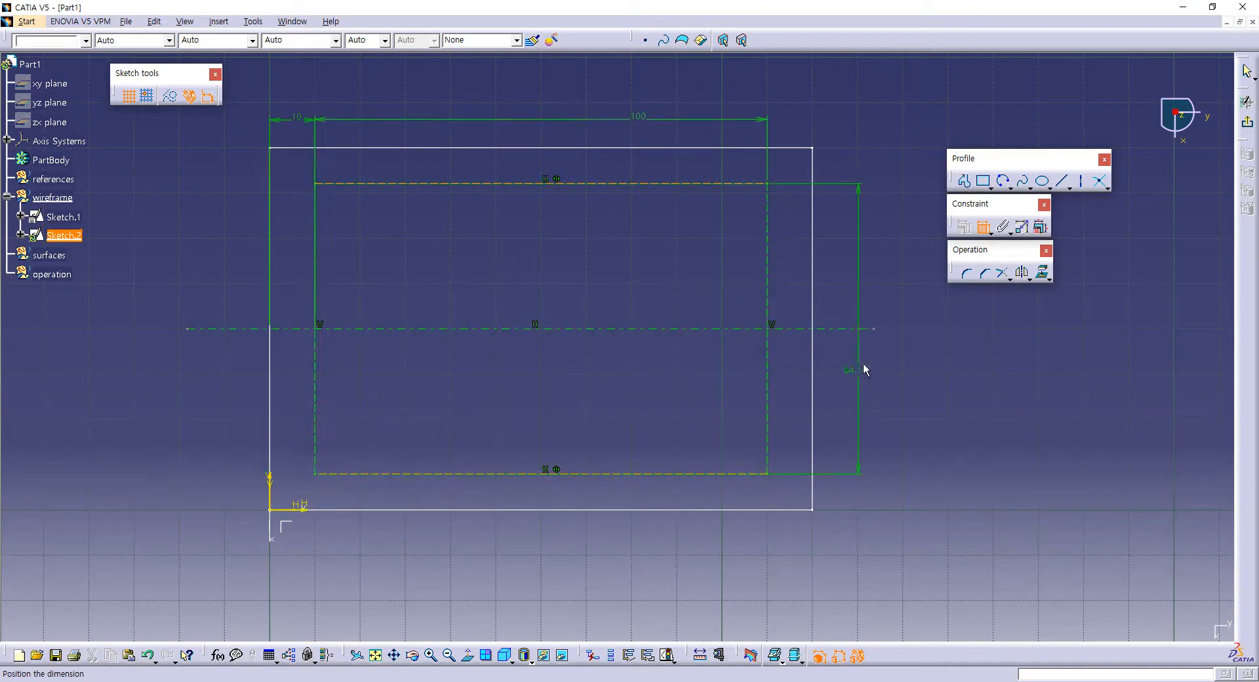
left_click(891, 341)
double_click(891, 341)
type("60")
key("Return")
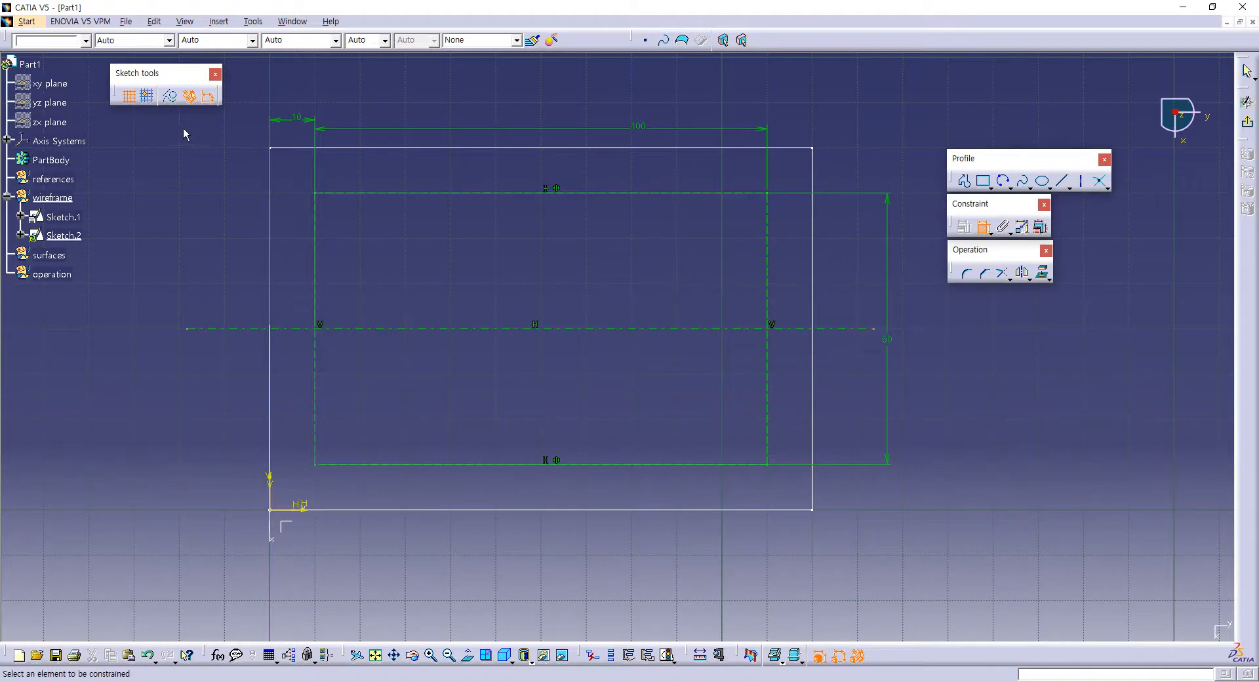
Step: Draw two circles centred on the axis, radius about 25 mm tangent to the left construction side and about 60 mm tangent to the right
left_click(1008, 187)
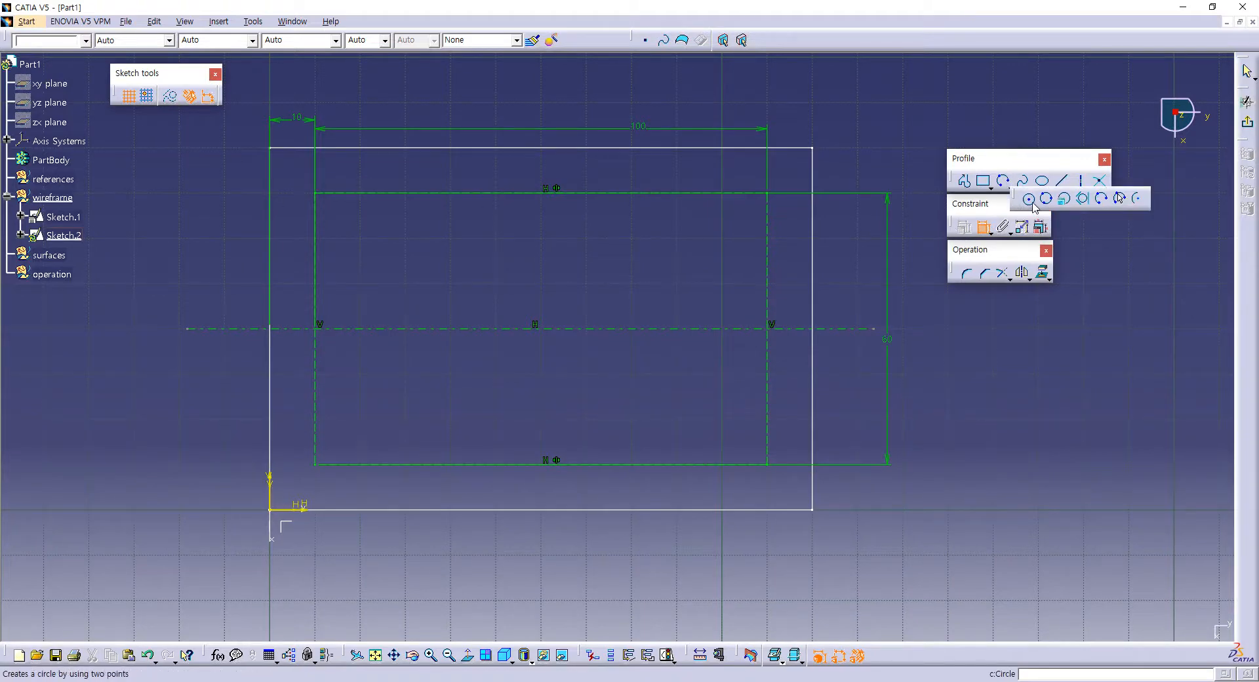
left_click(1029, 200)
left_click(430, 328)
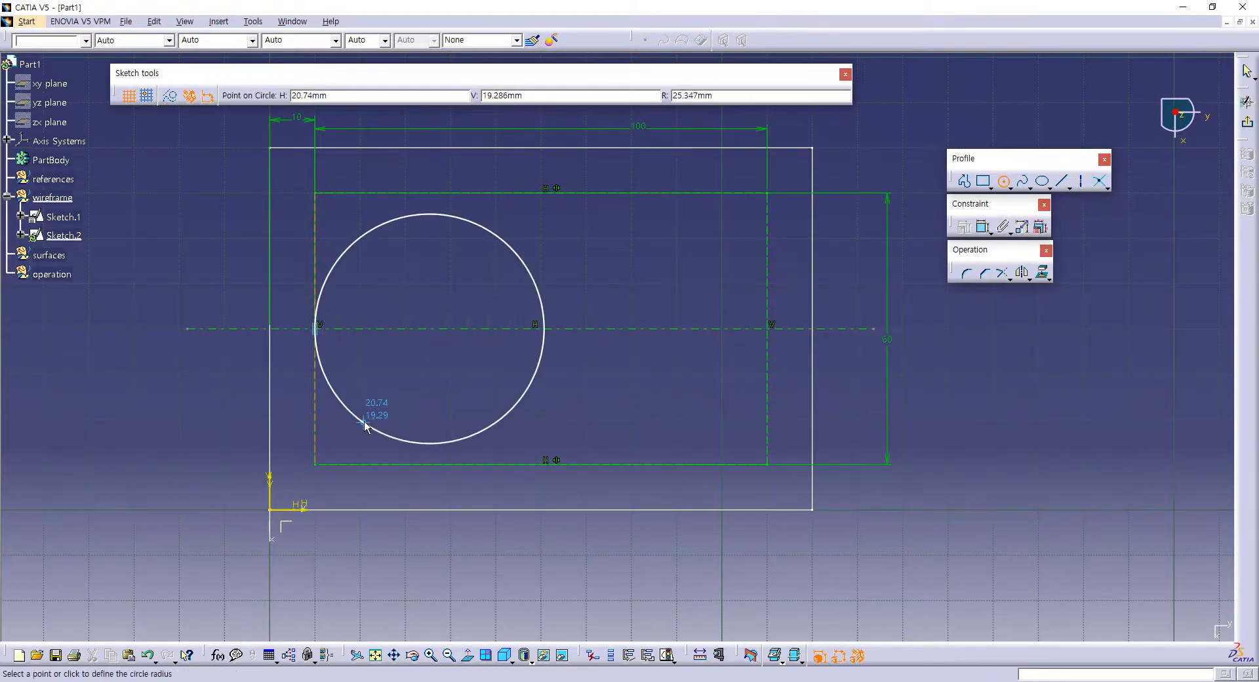
left_click(366, 421)
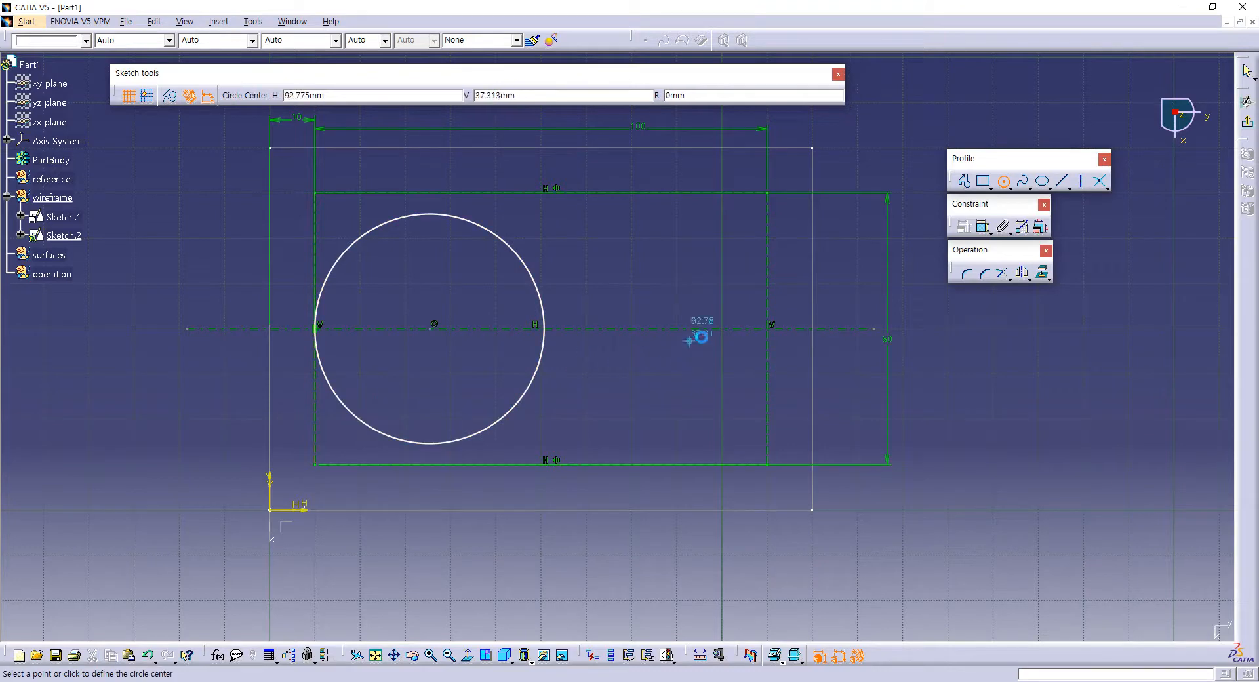
left_click(496, 339)
left_click(757, 415)
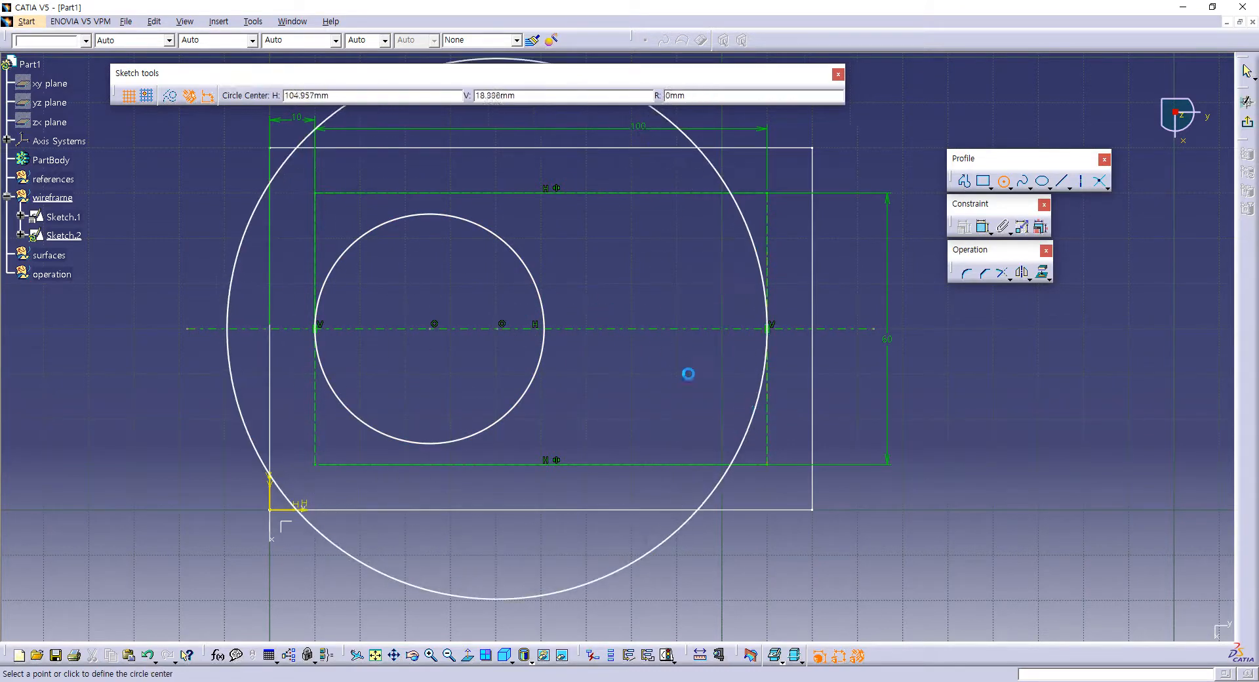
Step: Draw a three-point arc above the small circle, touching the construction rectangle's upper side and ending inside the large circle
mouse_move(604, 281)
middle_mouse_down()
mouse_move(615, 330)
mouse_move(627, 307)
middle_mouse_up()
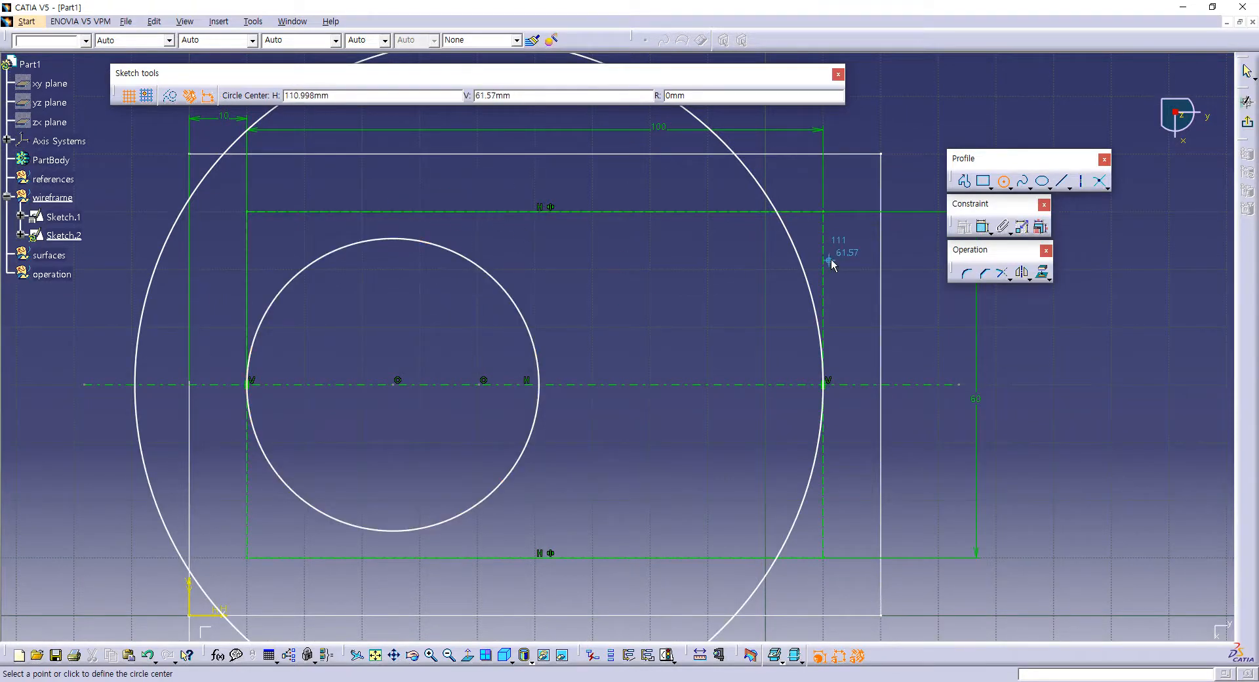
left_click(1009, 188)
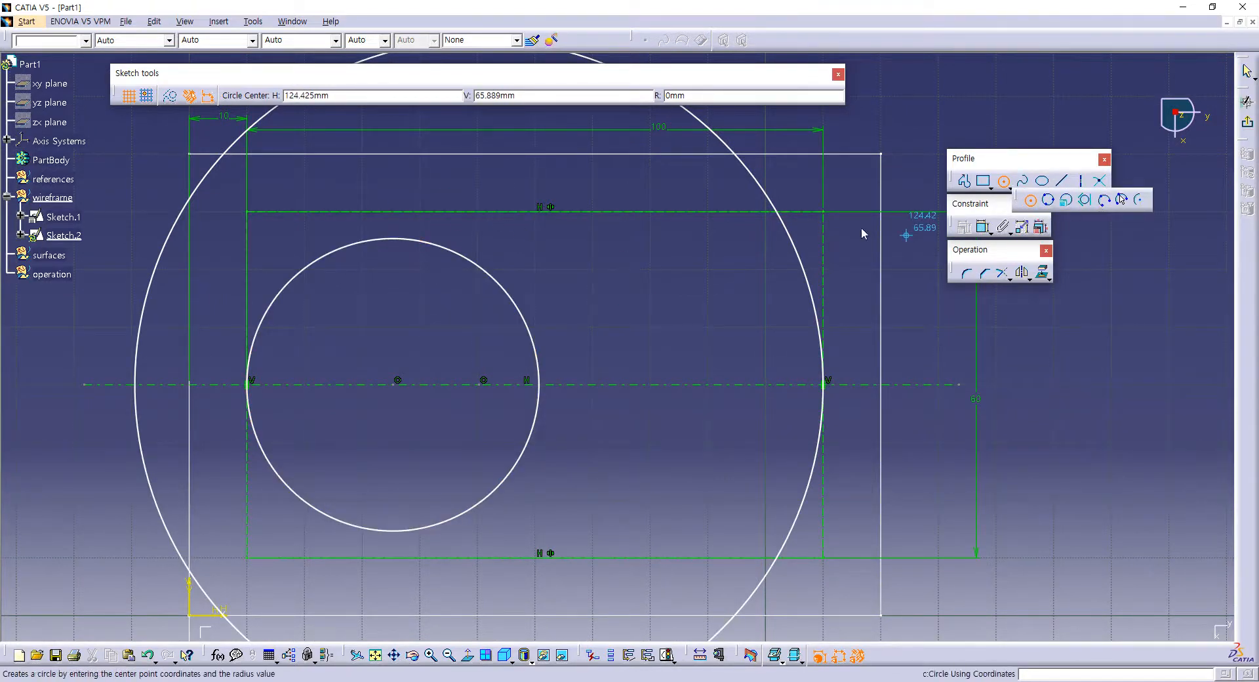
left_click(1106, 199)
left_click(220, 259)
left_click(433, 211)
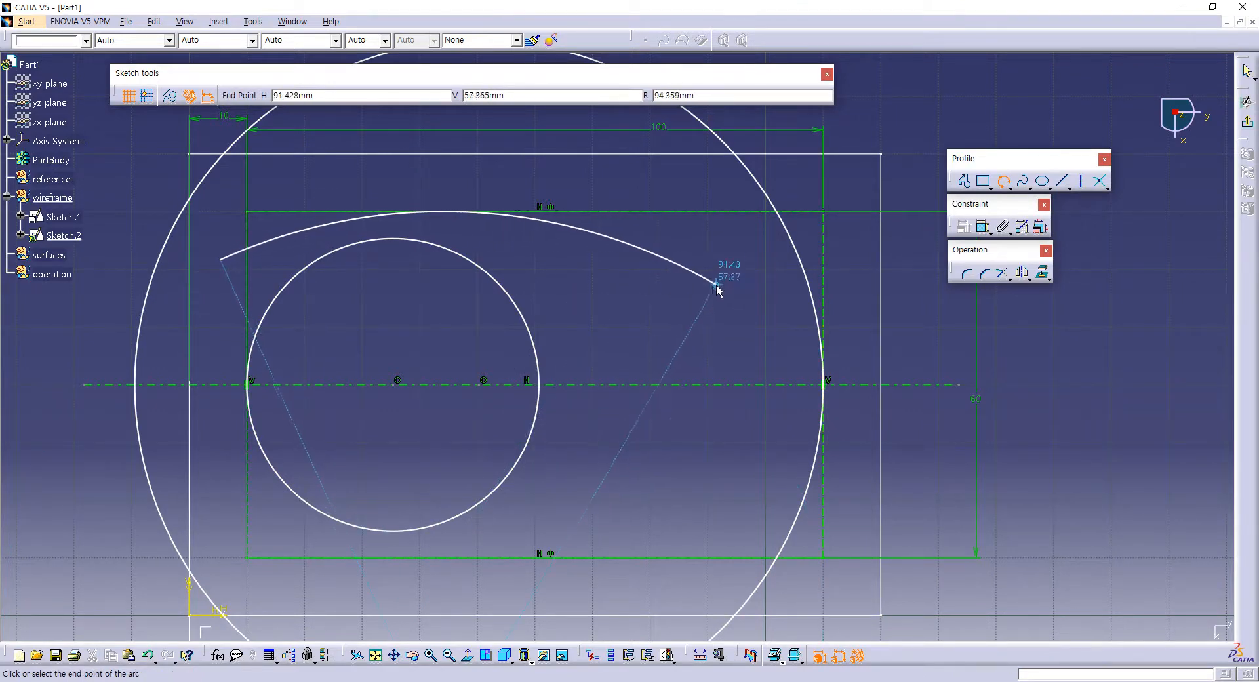
left_click(713, 303)
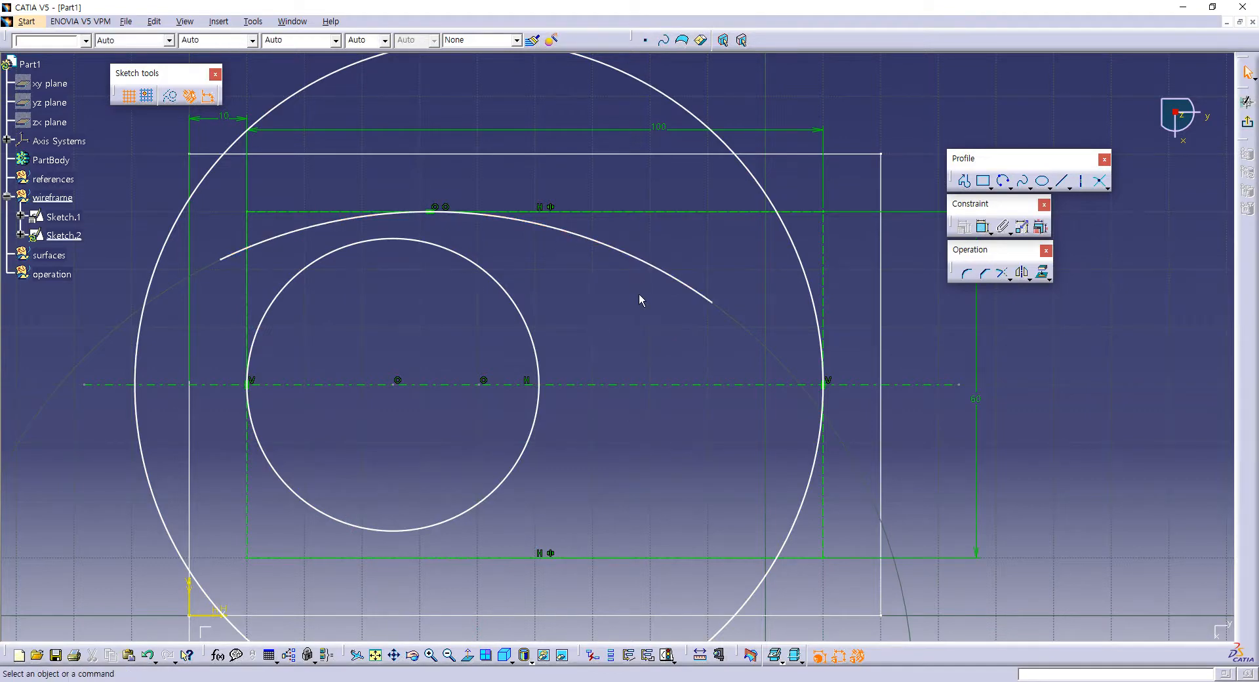
Step: Constrain the arc to be tangent to the small circle
left_click(982, 227)
left_click(356, 217)
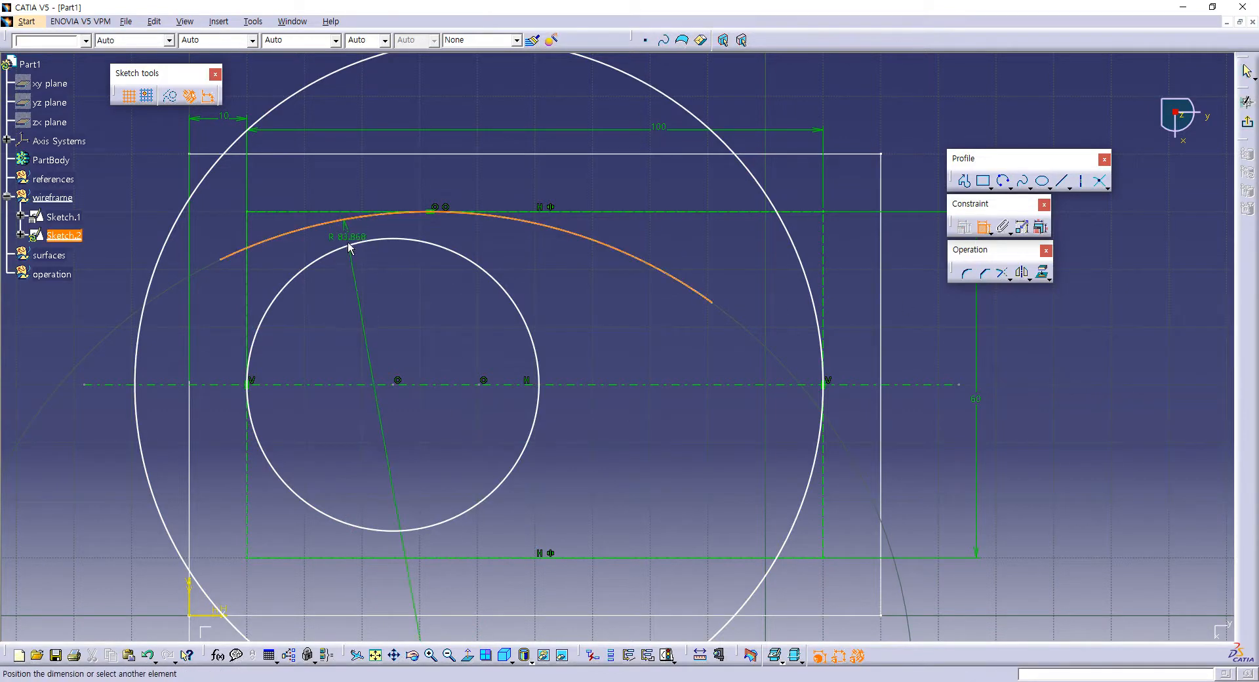
left_click(349, 247)
right_click(348, 242)
left_click(395, 358)
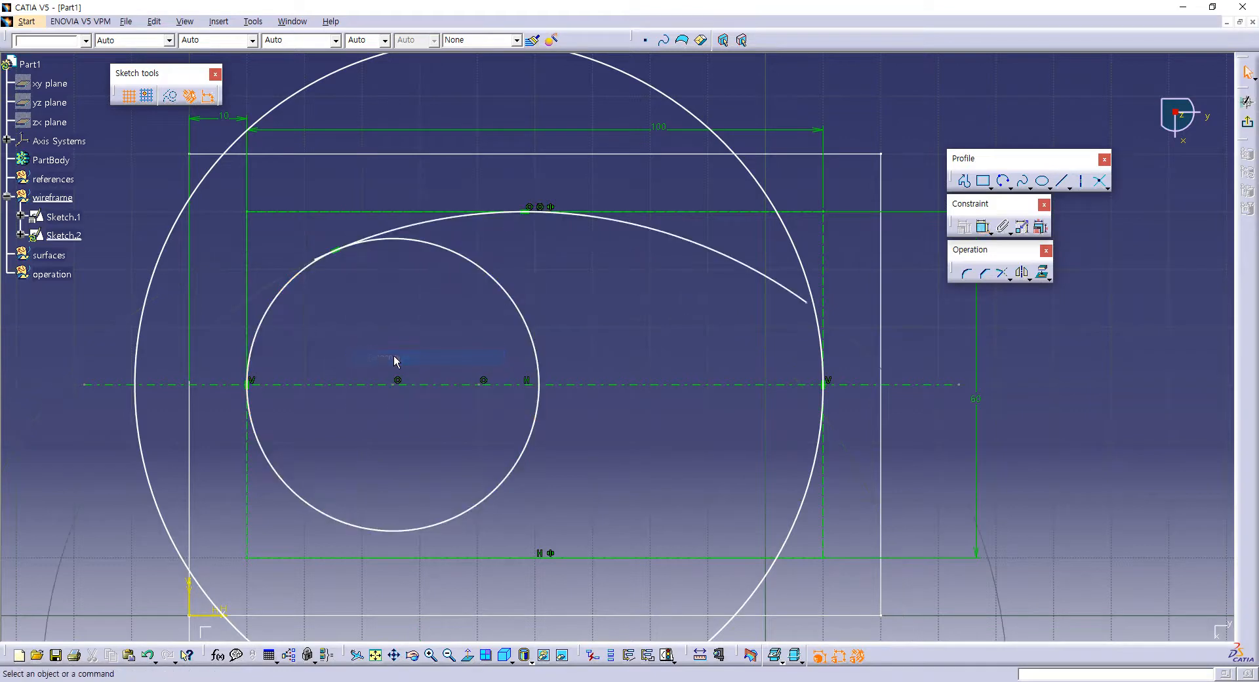
Step: Dimension the small circle's radius and set it to 25 mm
left_click(983, 226)
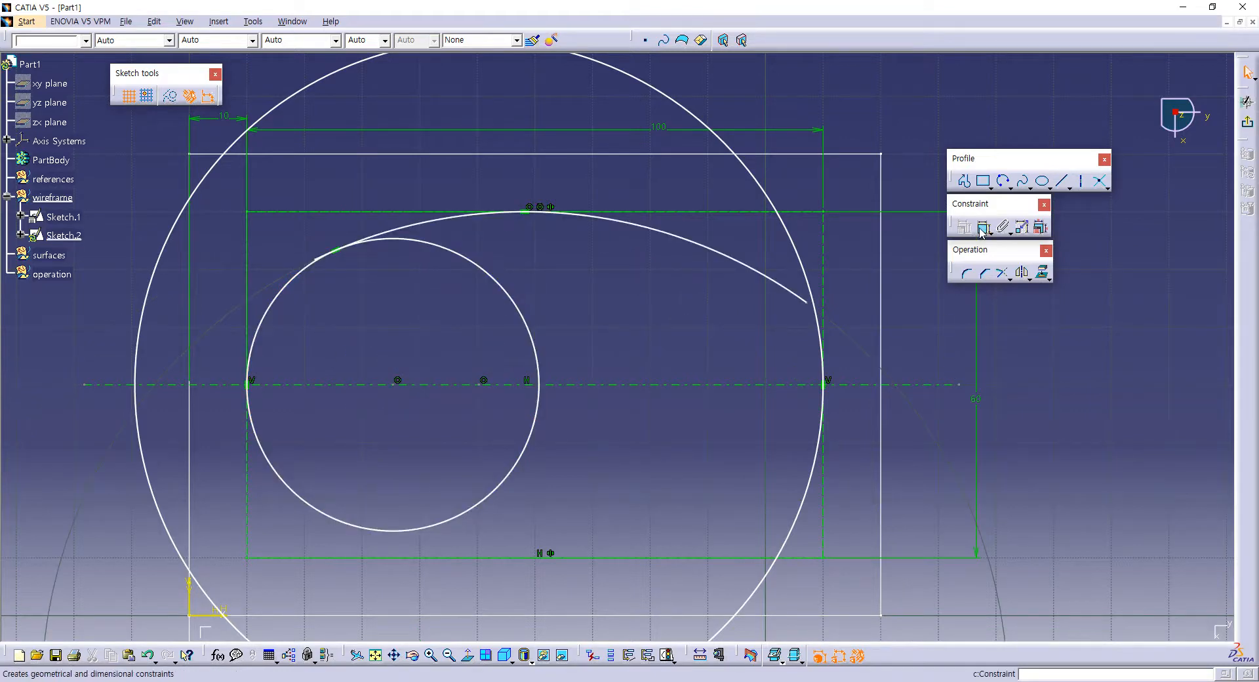
left_click(284, 478)
right_click(310, 453)
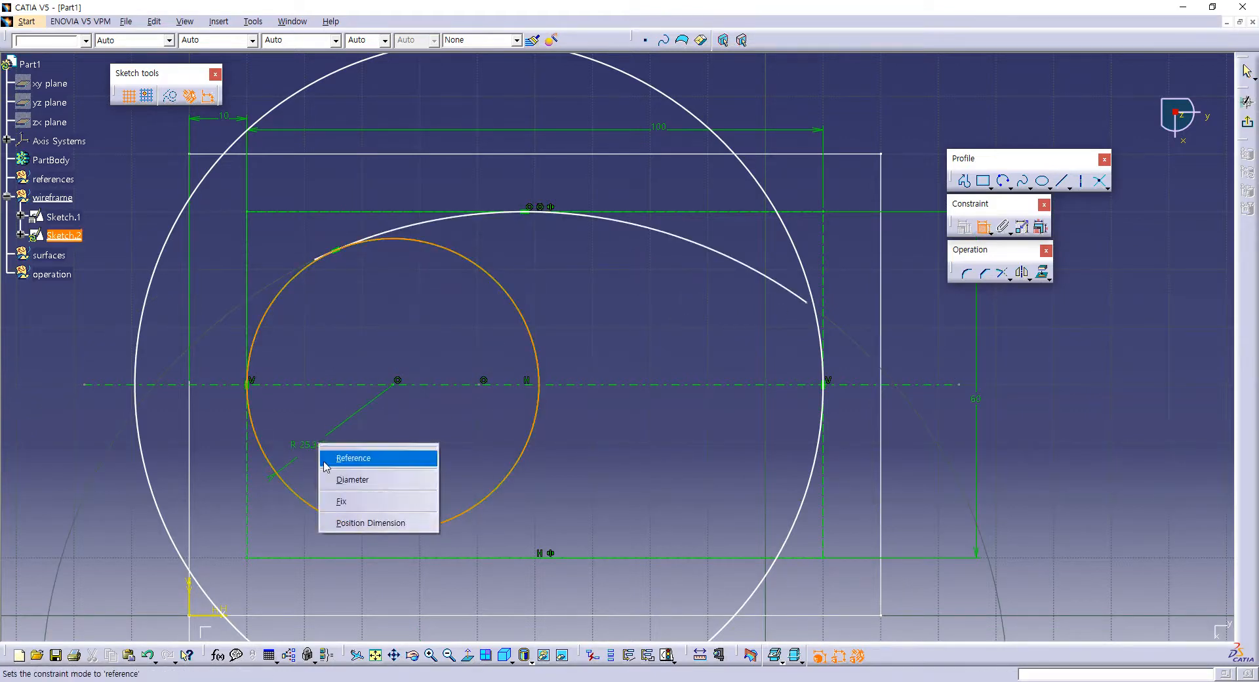
left_click(314, 461)
left_click(332, 450)
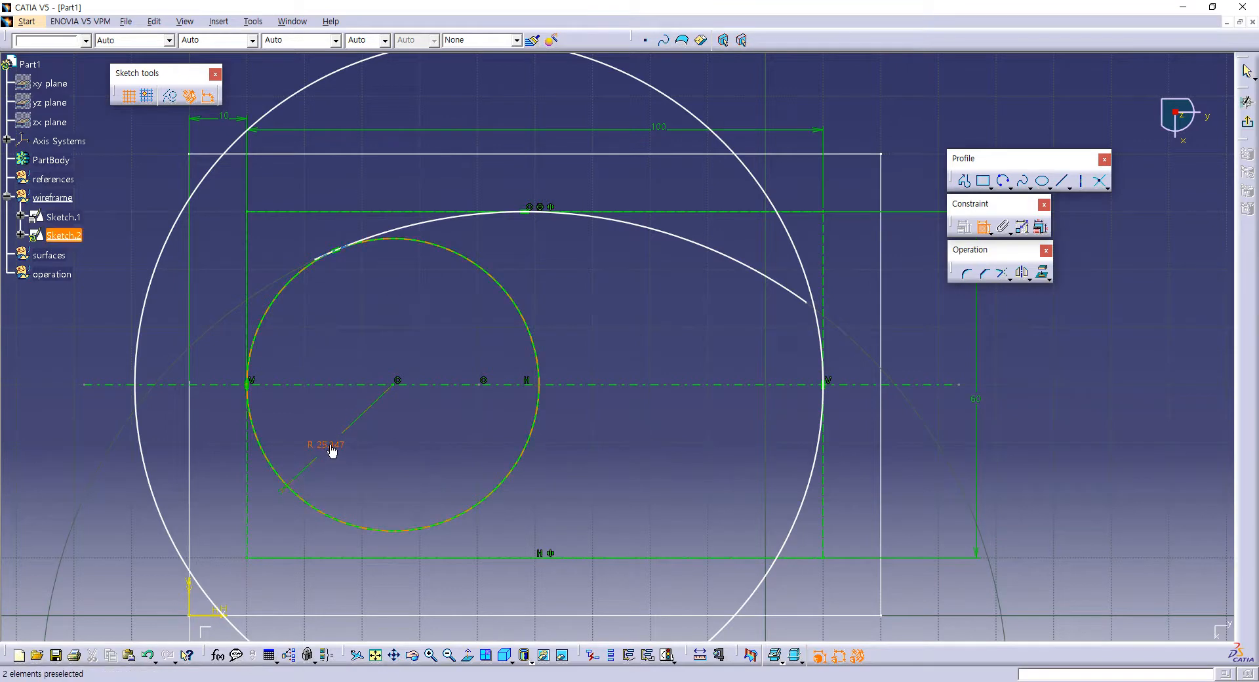
double_click(328, 446)
type("25")
key("Return")
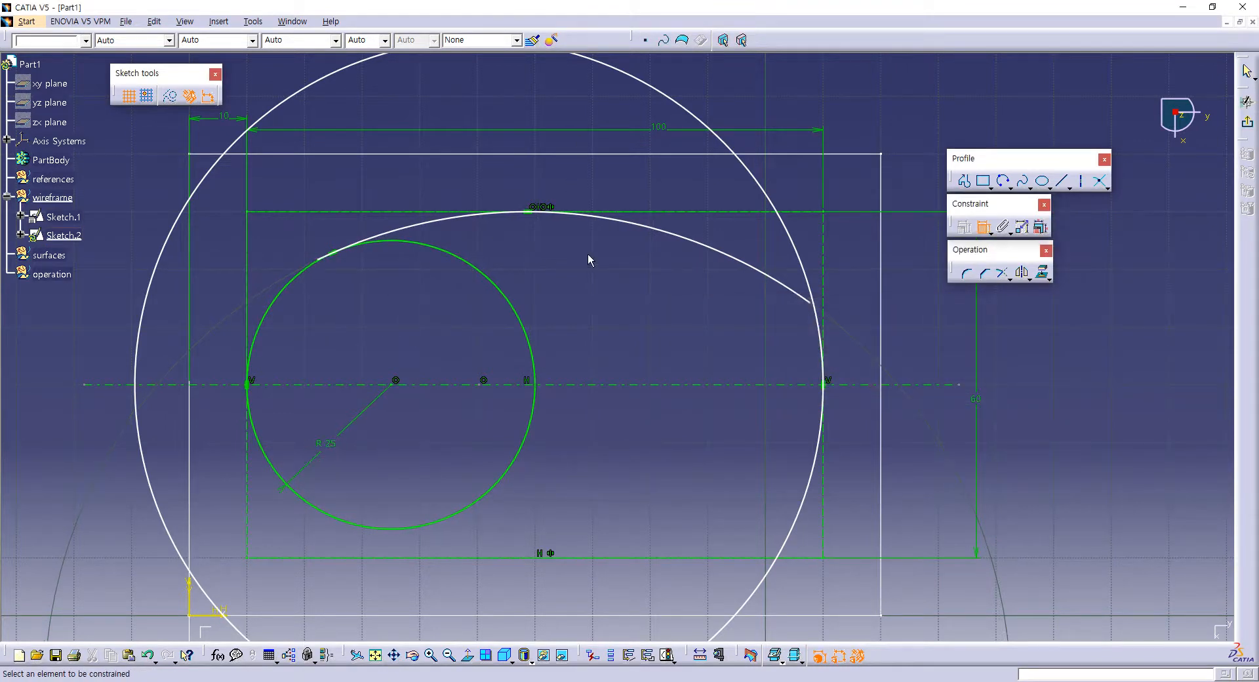
Step: Dimension the large circle's radius and set it to 70 mm
left_click(809, 497)
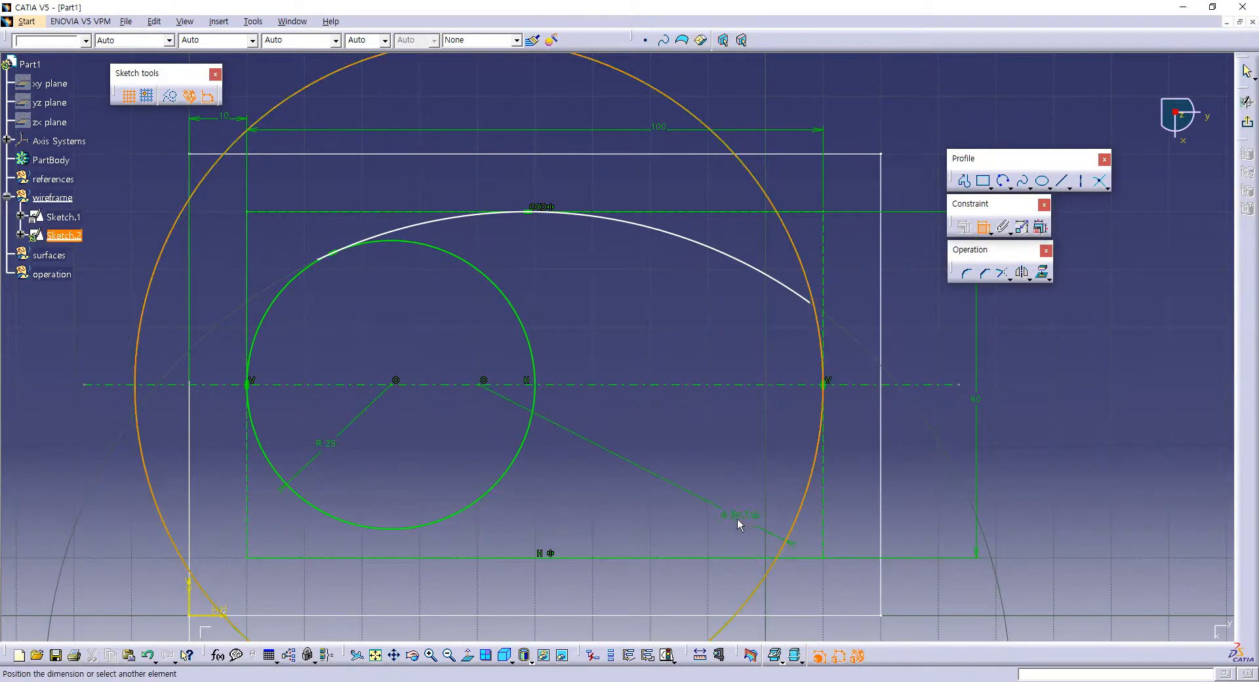
left_click(737, 522)
double_click(732, 516)
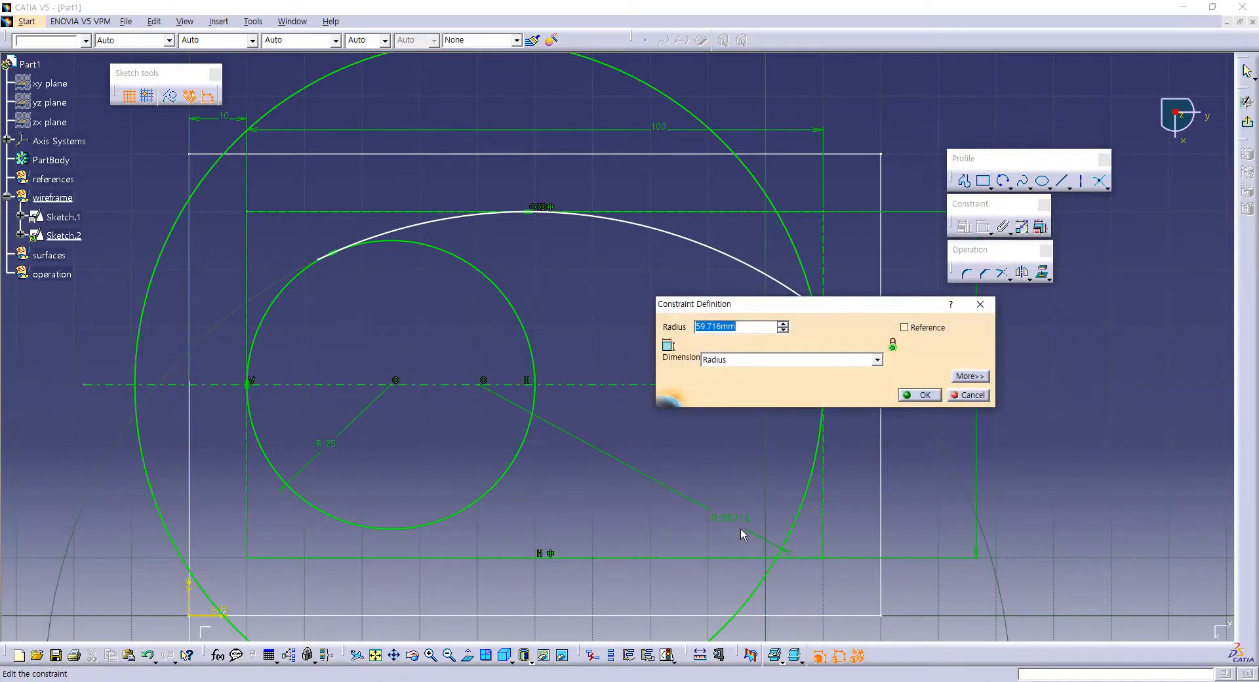
type("70")
key("Return")
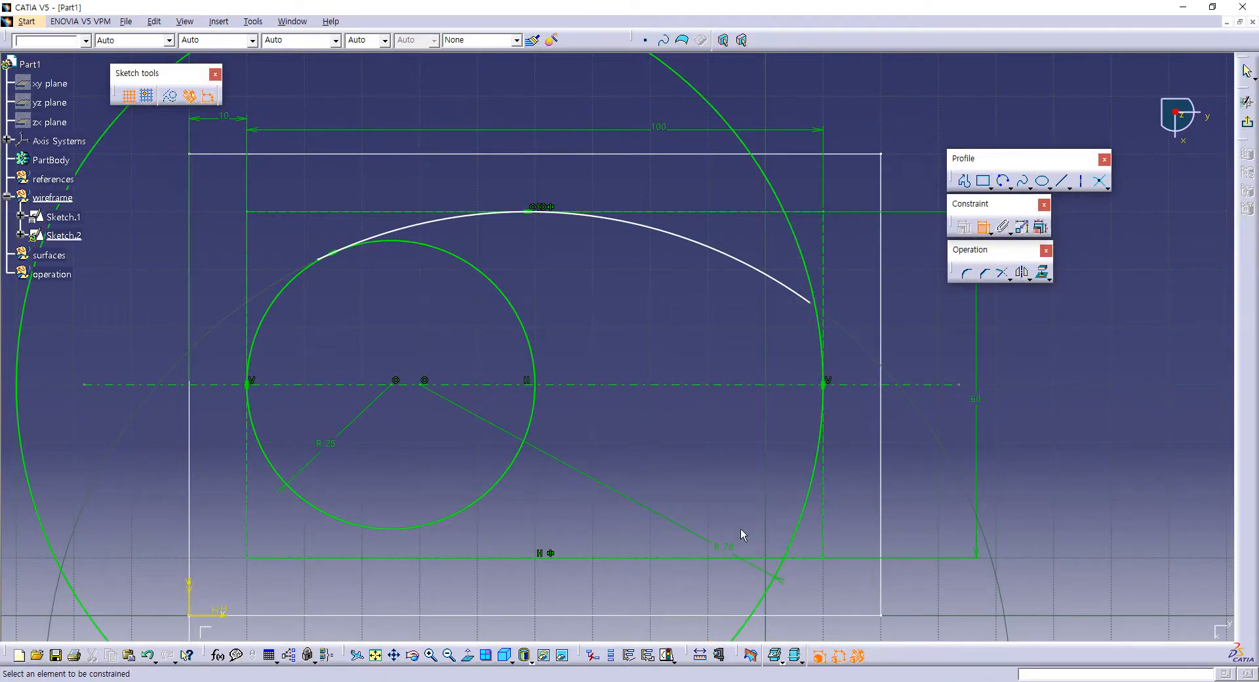
Step: Dimension the radius of the arc above the small circle and set it to 80 mm
left_click(681, 237)
left_click(595, 280)
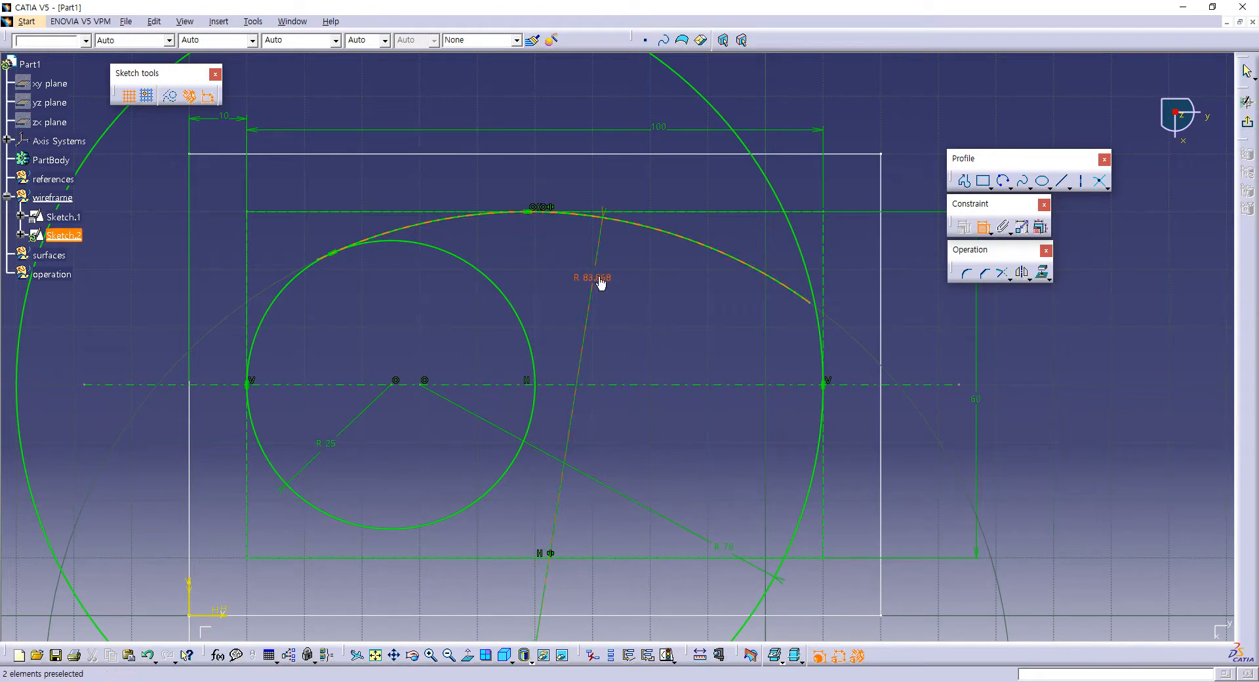
double_click(599, 281)
type("80")
key("Return")
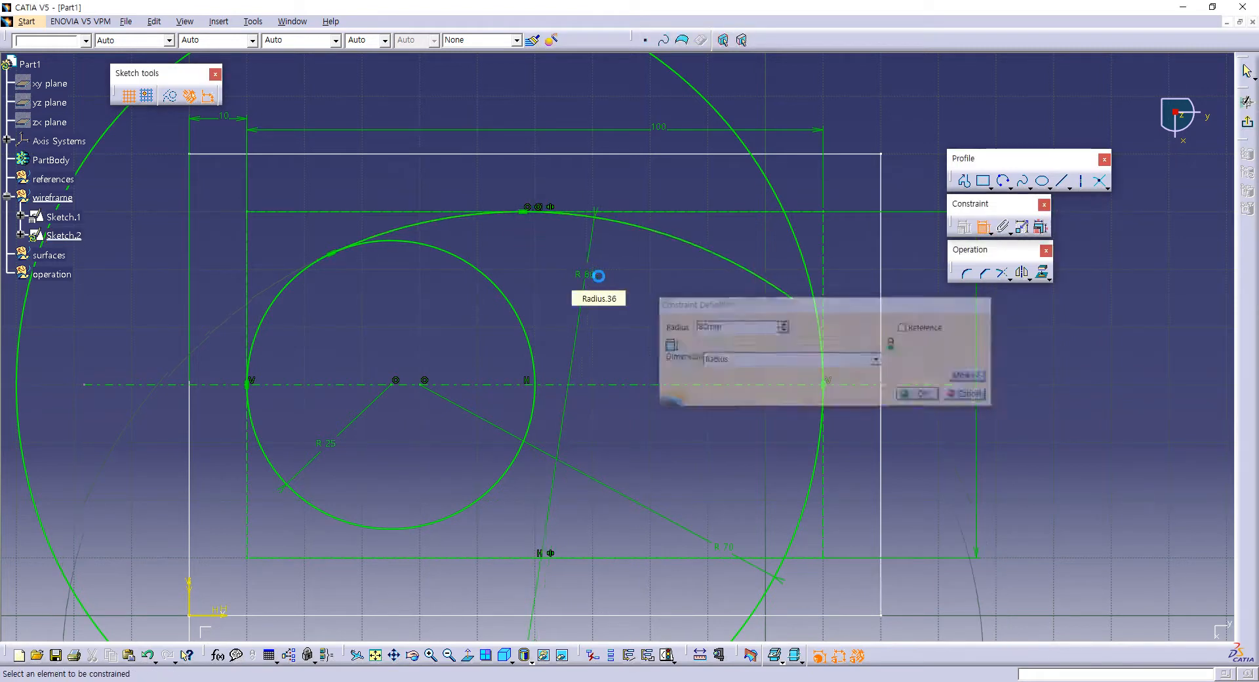
Step: Draw a slanted line about 56 mm long above the arc, crossing the large circle and descending past the outer rectangle
left_click(1062, 181)
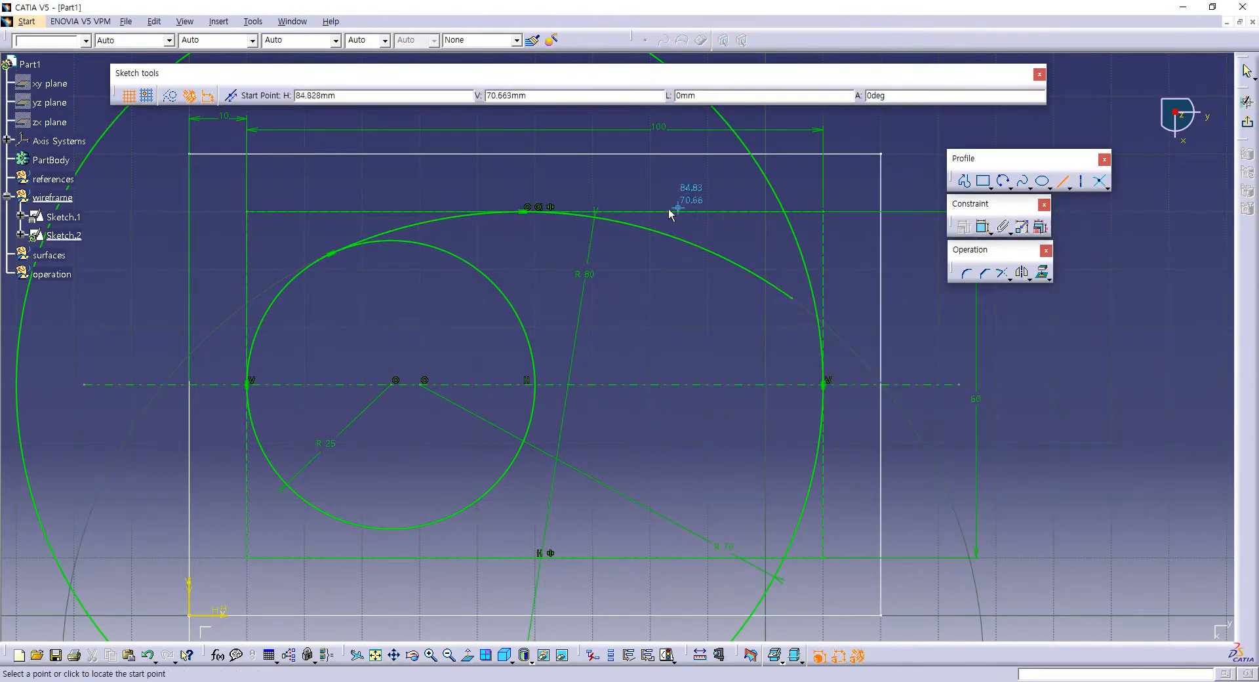
left_click(612, 194)
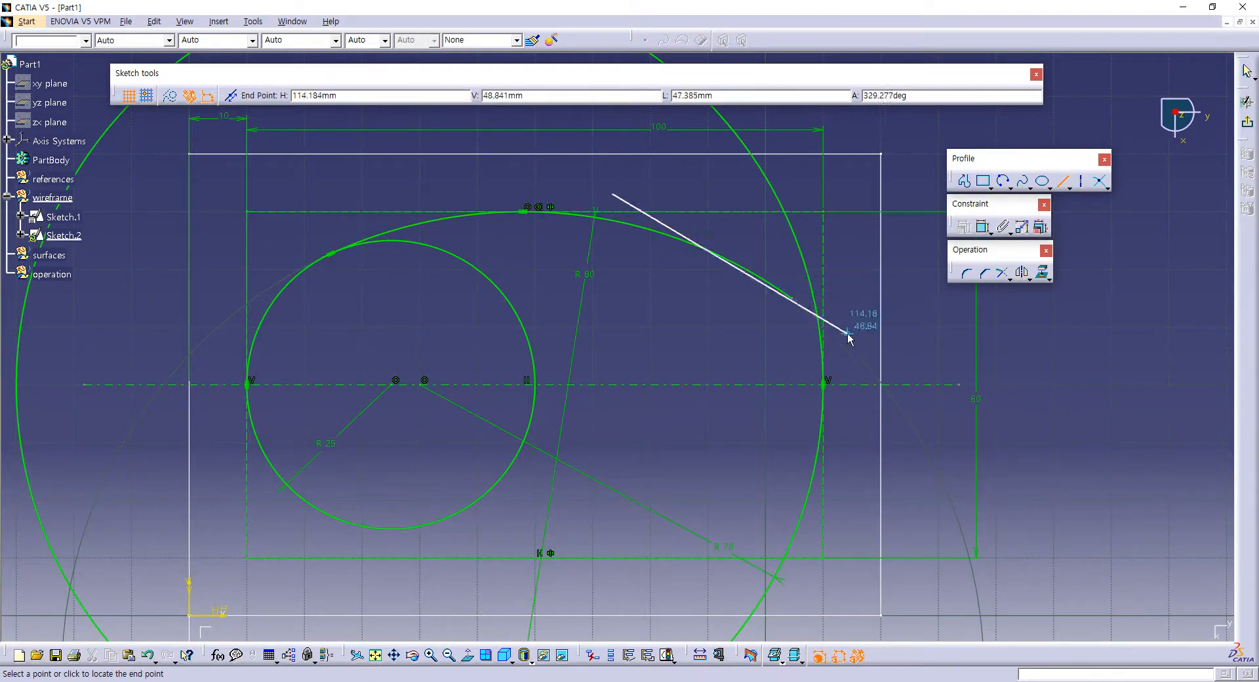
left_click(924, 291)
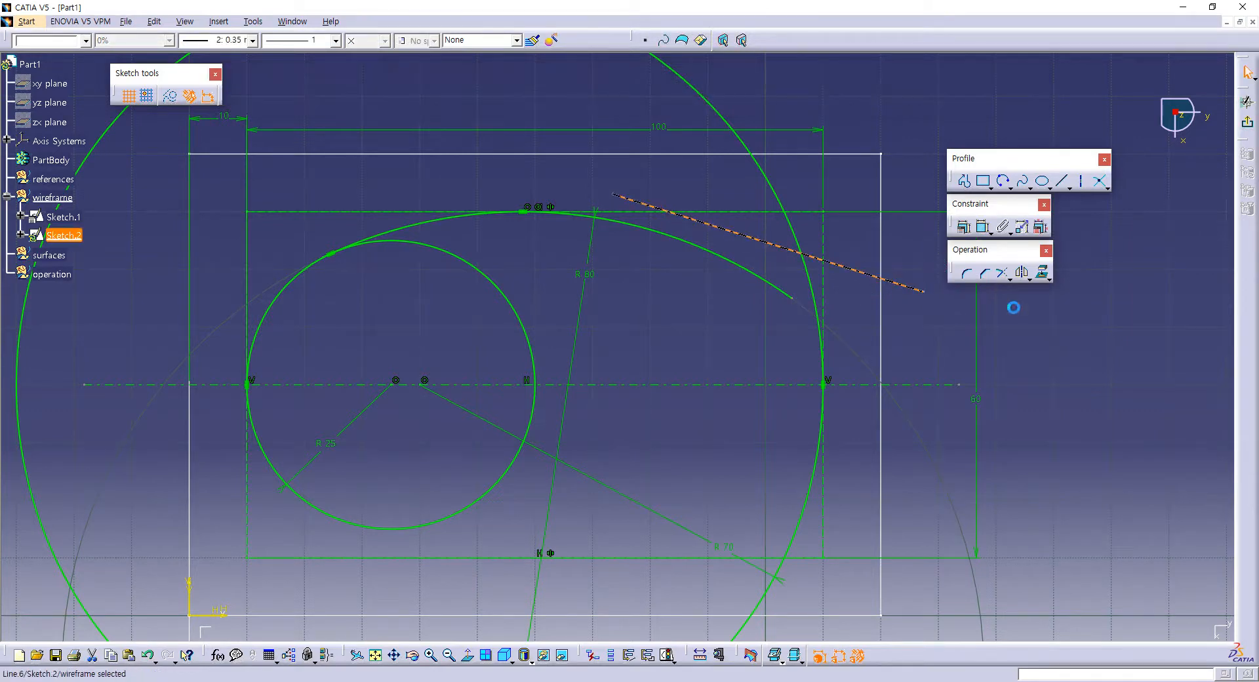
left_click(1069, 240)
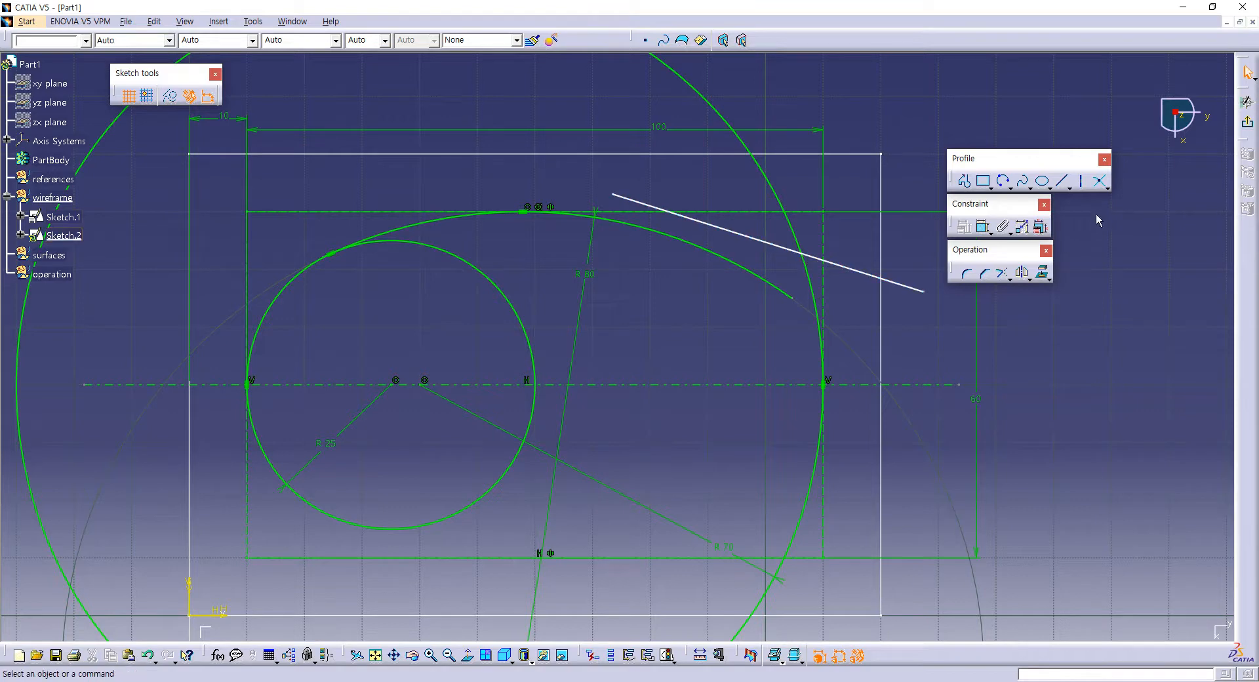
Step: Create an intersection point between the slanted line and the large circle
left_click(1097, 185)
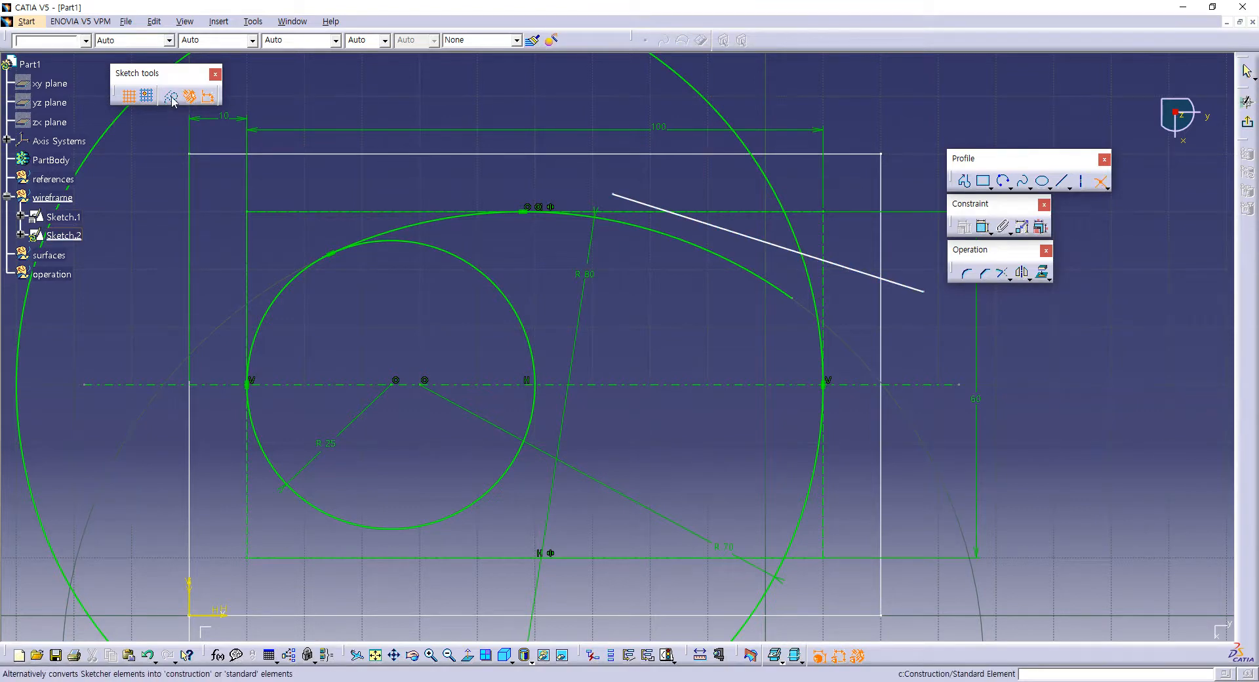
left_click(766, 242)
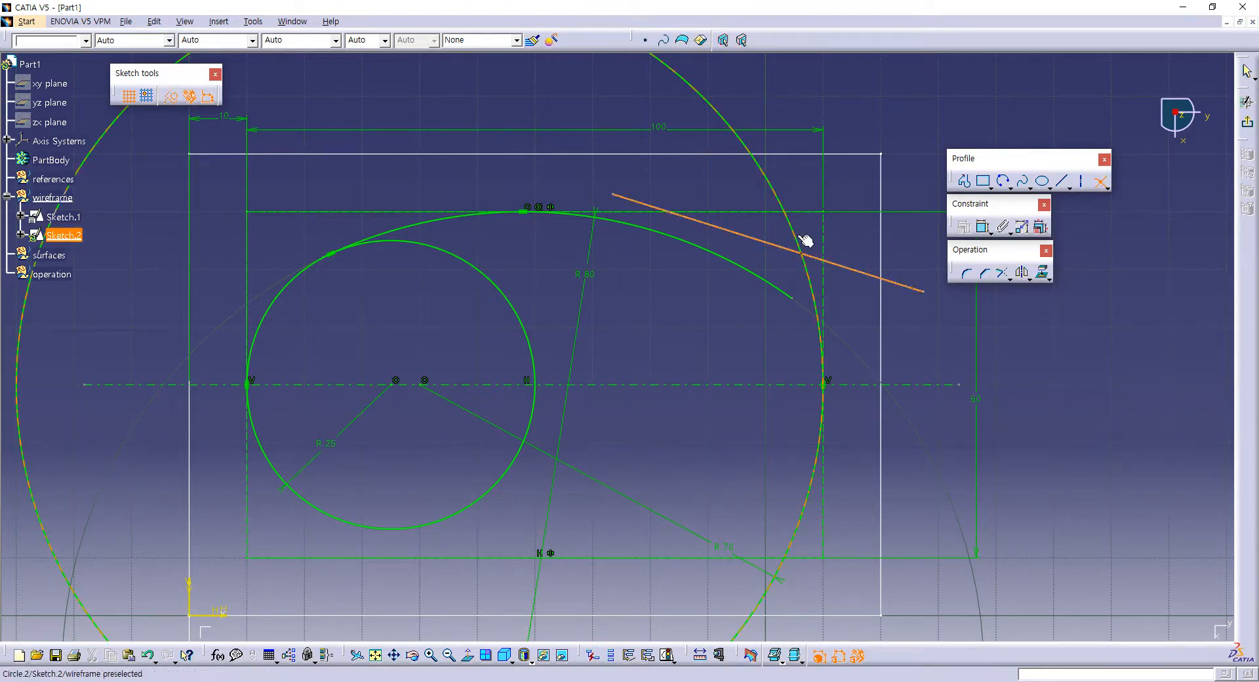
left_click(805, 249)
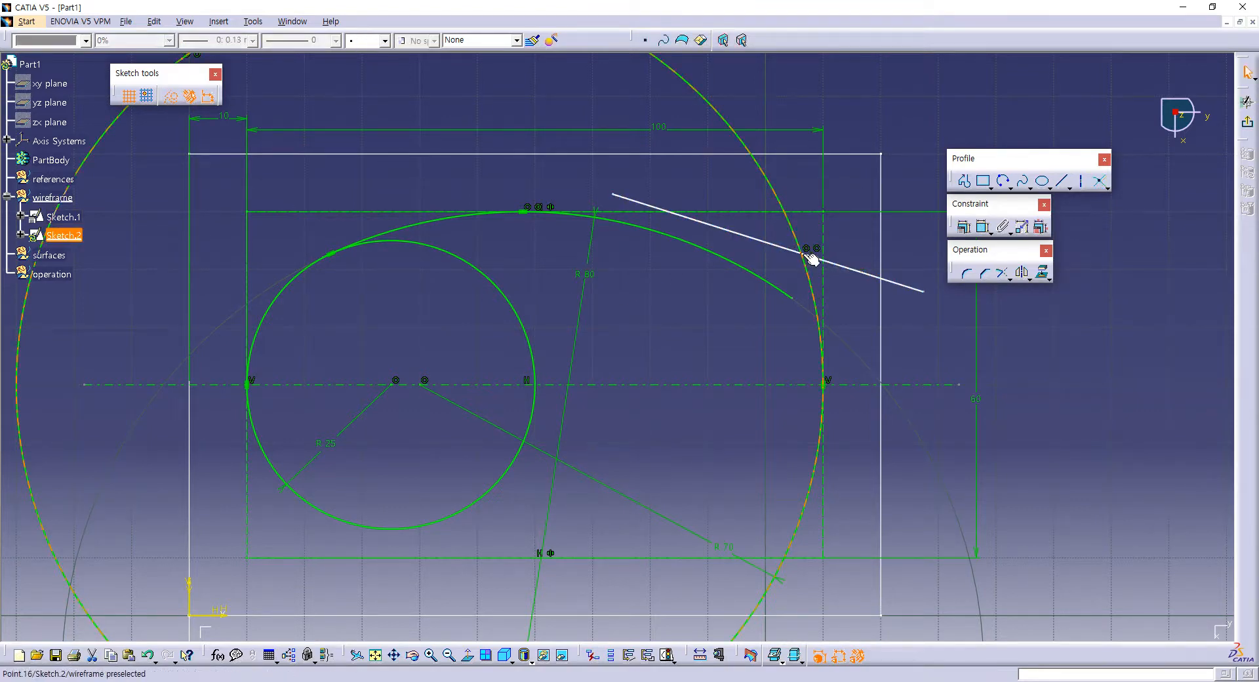
left_click(924, 332)
Step: Dimension the intersection point's distance from the horizontal centerline and set it to 20 mm
left_click(982, 228)
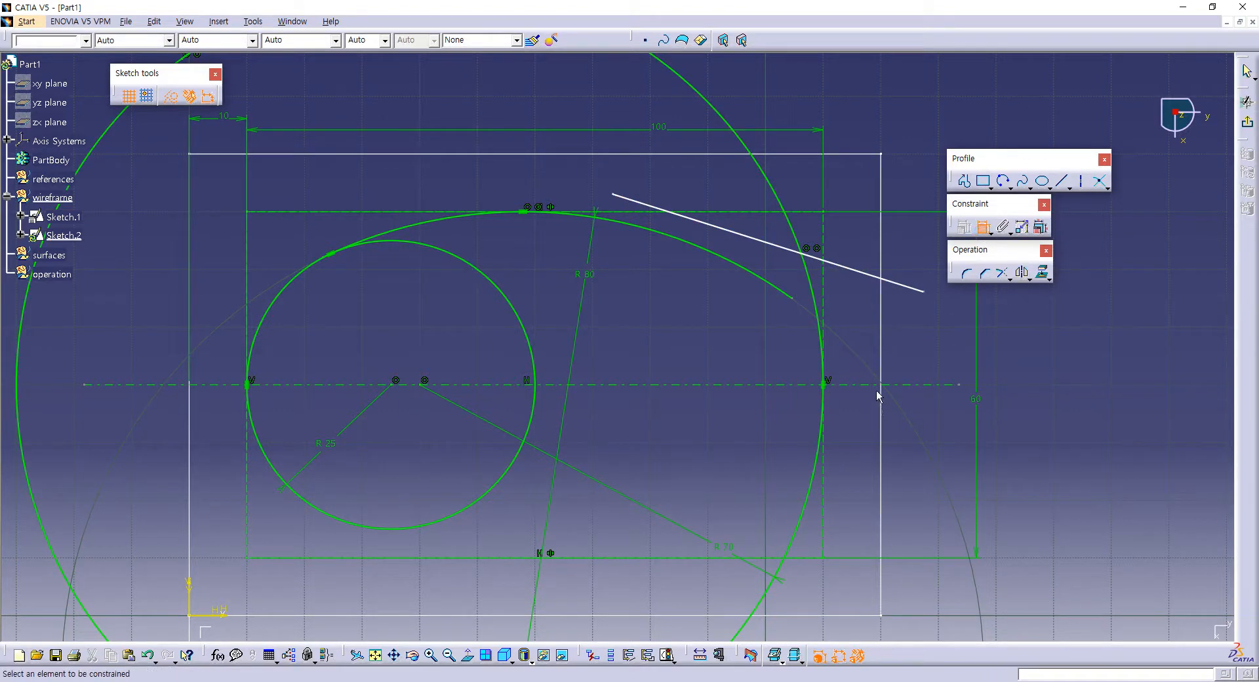
left_click(862, 384)
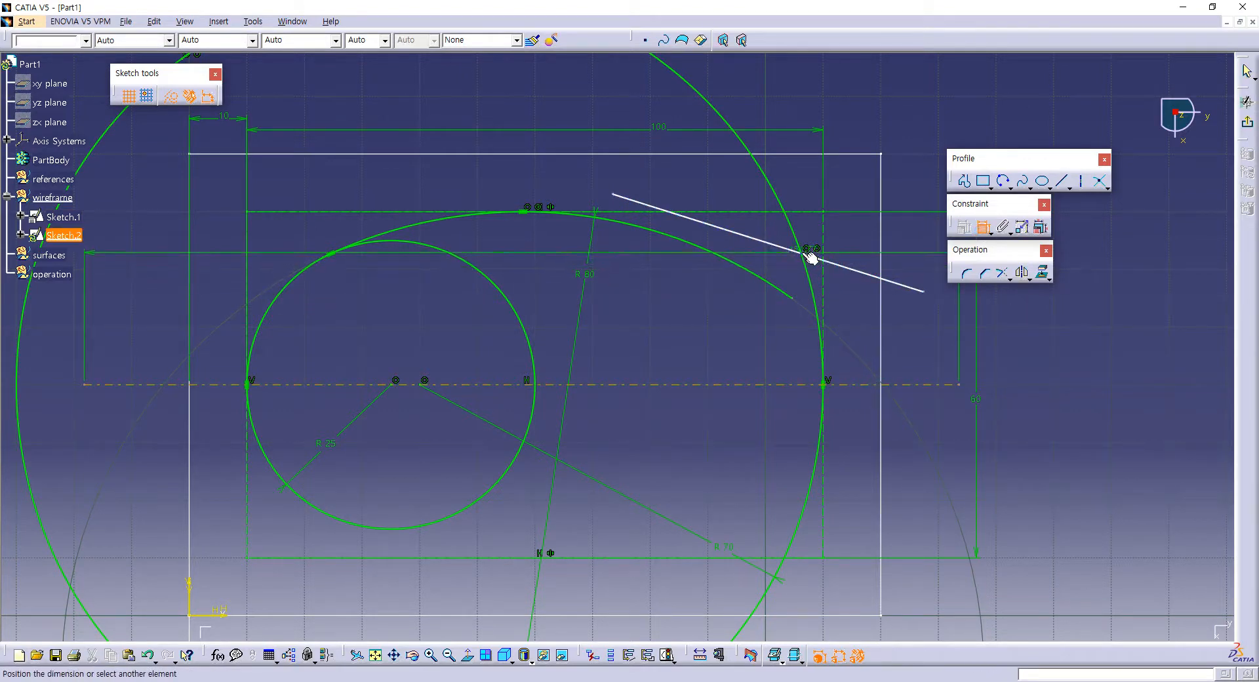
left_click(805, 253)
middle_click_drag(868, 324, 792, 341)
left_click(871, 329)
double_click(872, 329)
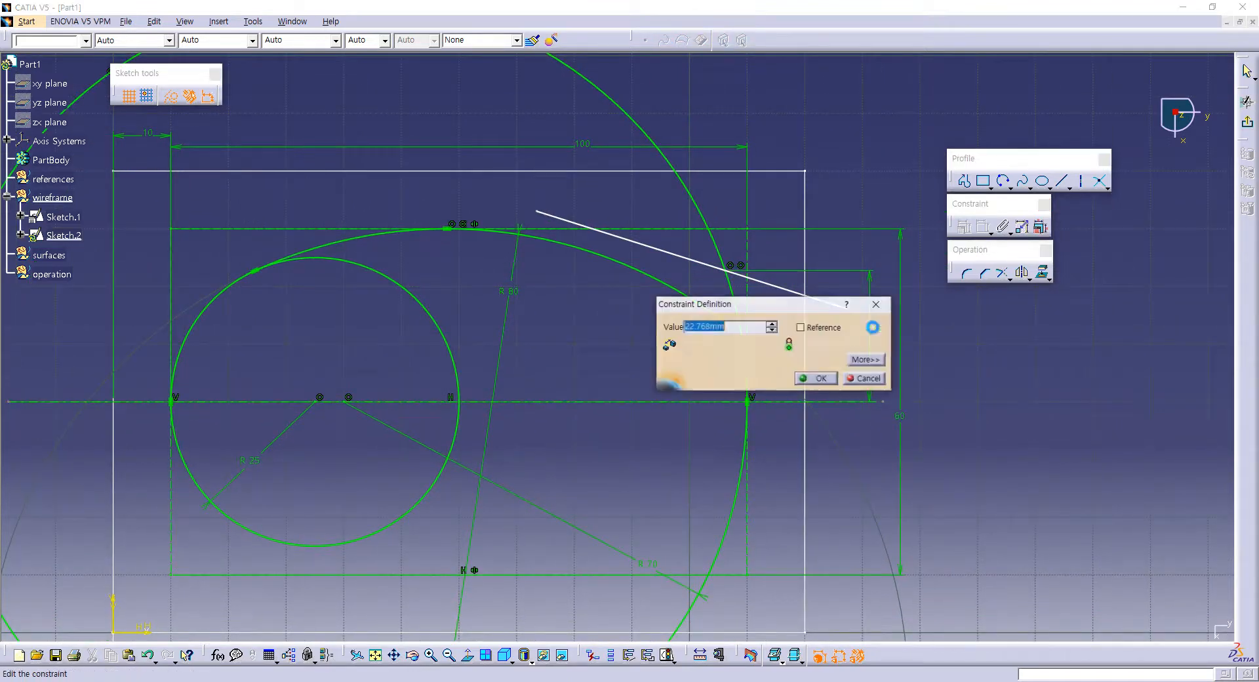
type("20")
key("Return")
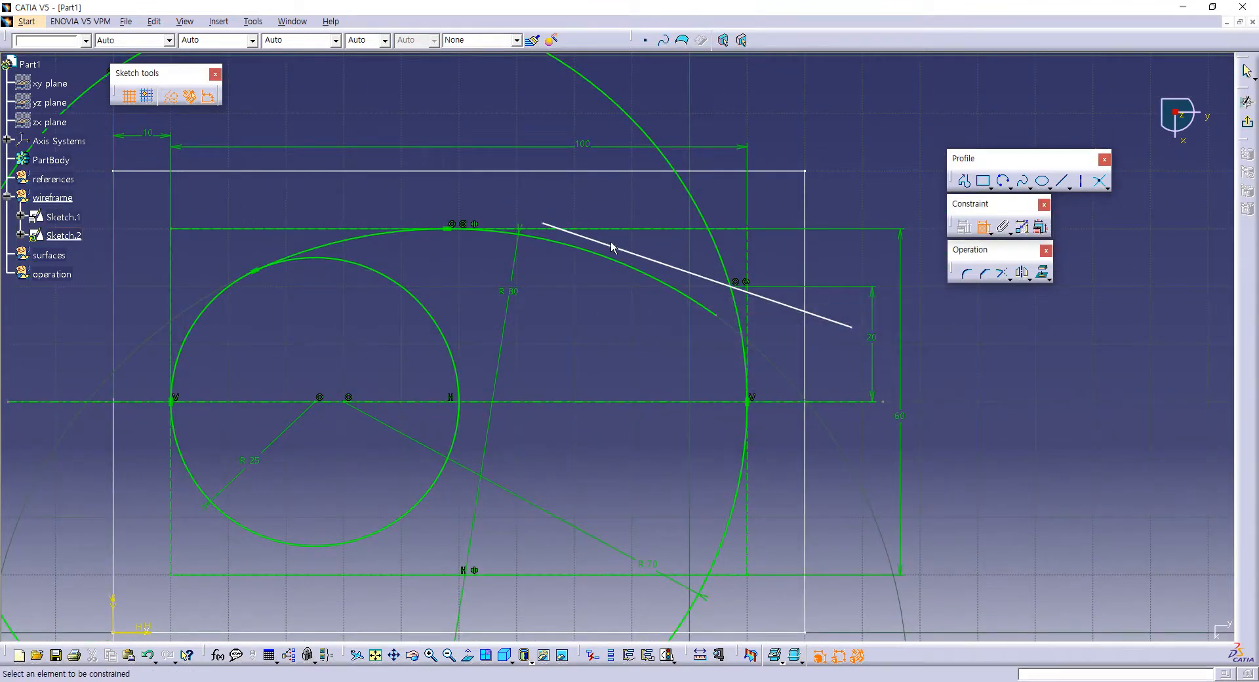
Step: Constrain the slanted line to be tangent to the 80 mm arc
left_click(611, 247)
left_click(595, 254)
right_click(594, 256)
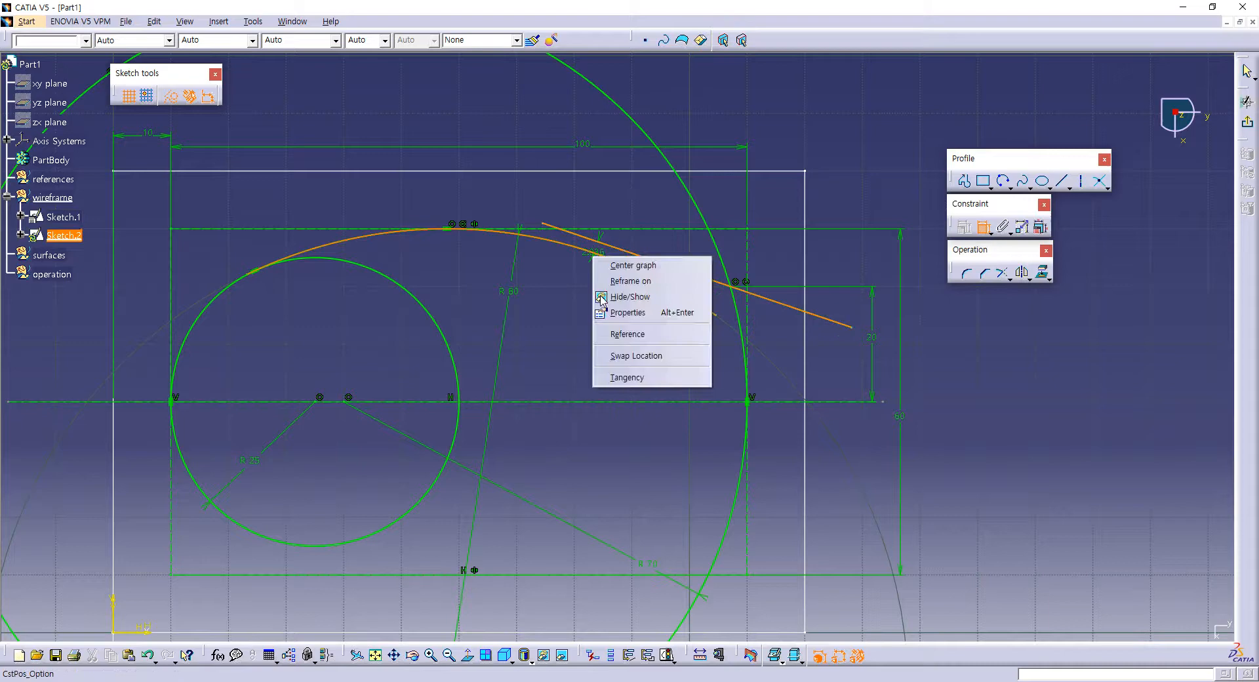
left_click(616, 378)
middle_click_drag(624, 329, 615, 368)
middle_click_drag(613, 371, 691, 273)
left_click(984, 227)
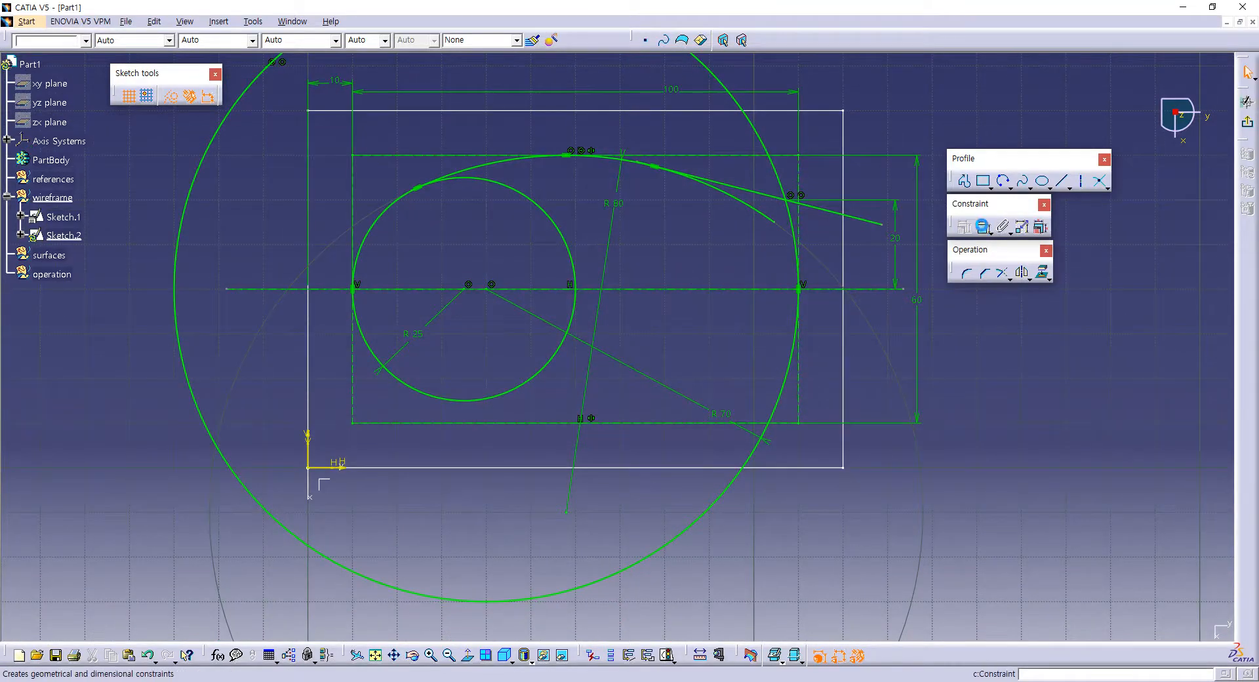
Step: Mirror the 80 mm arc and its tangent line about the horizontal centerline
left_click(510, 169)
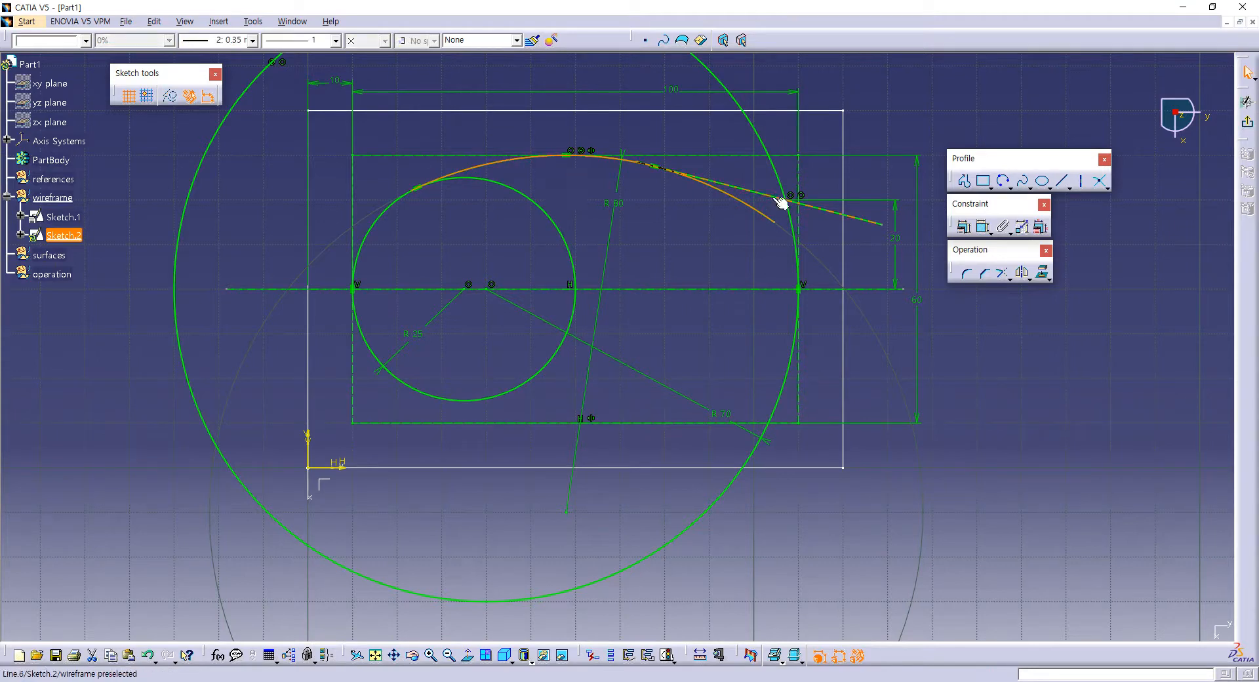
left_click(1022, 272)
left_click(866, 289)
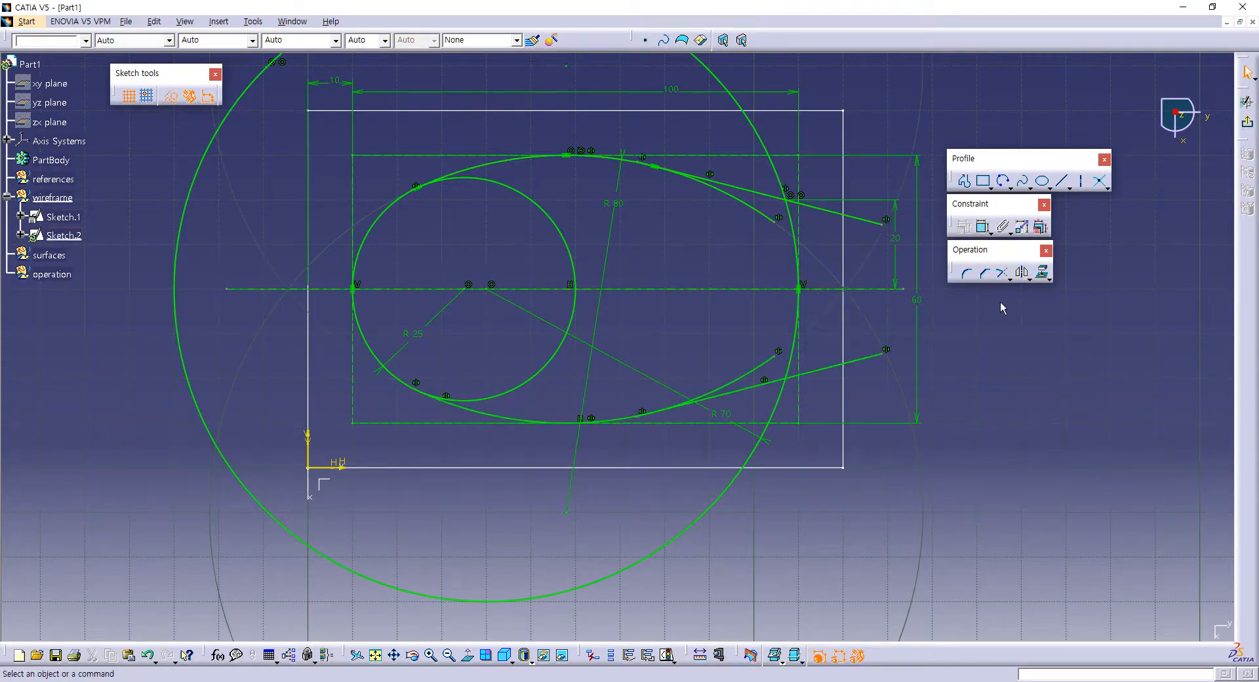
Step: Trim the small circle, both large-radius arcs and the two slanted lines against each other into one continuous profile
left_click(1001, 272)
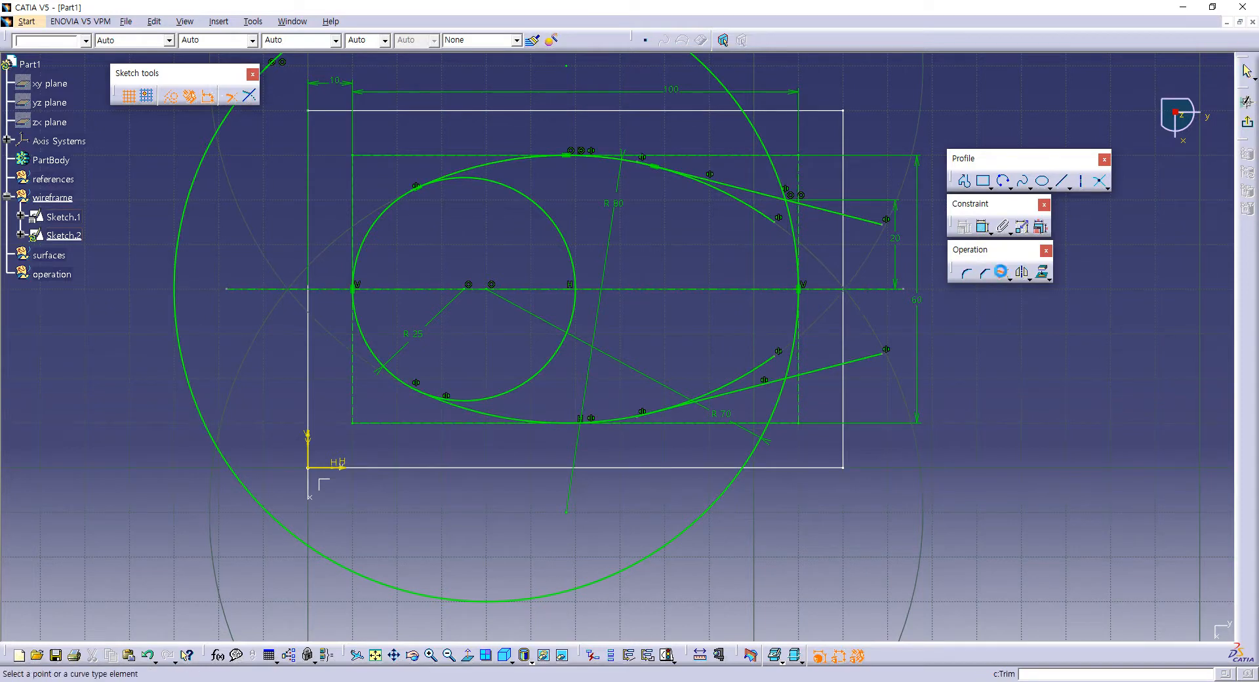
left_click(469, 177)
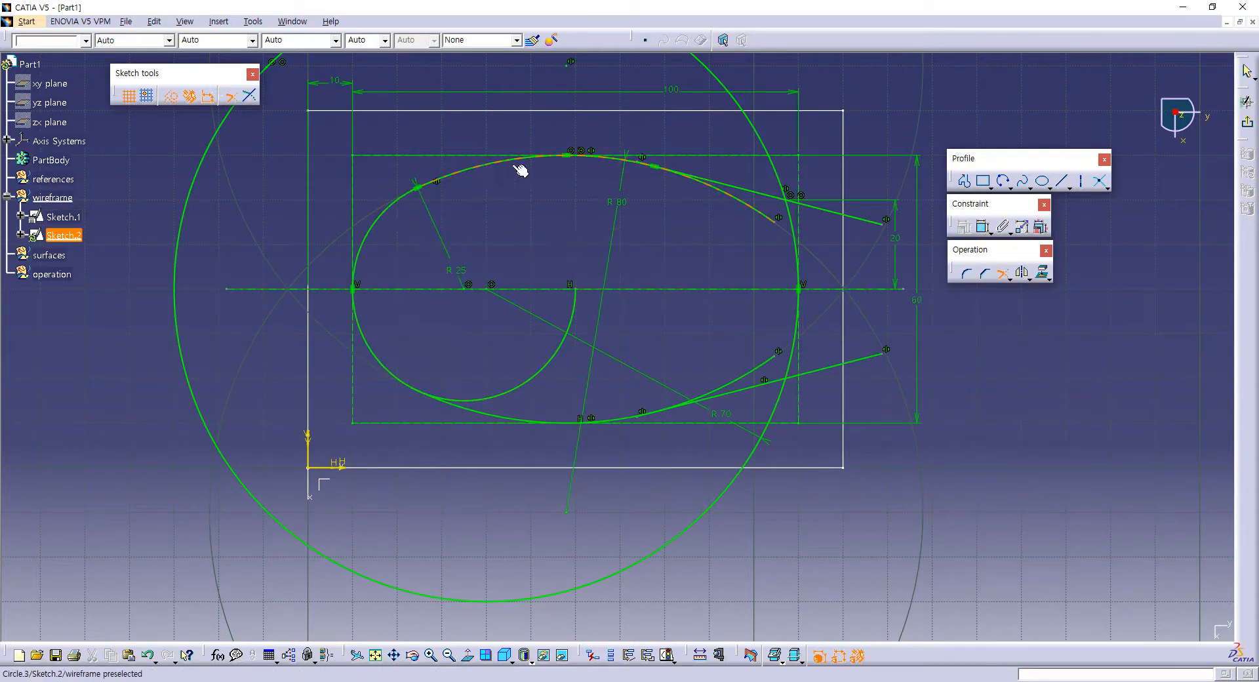
left_click(610, 159)
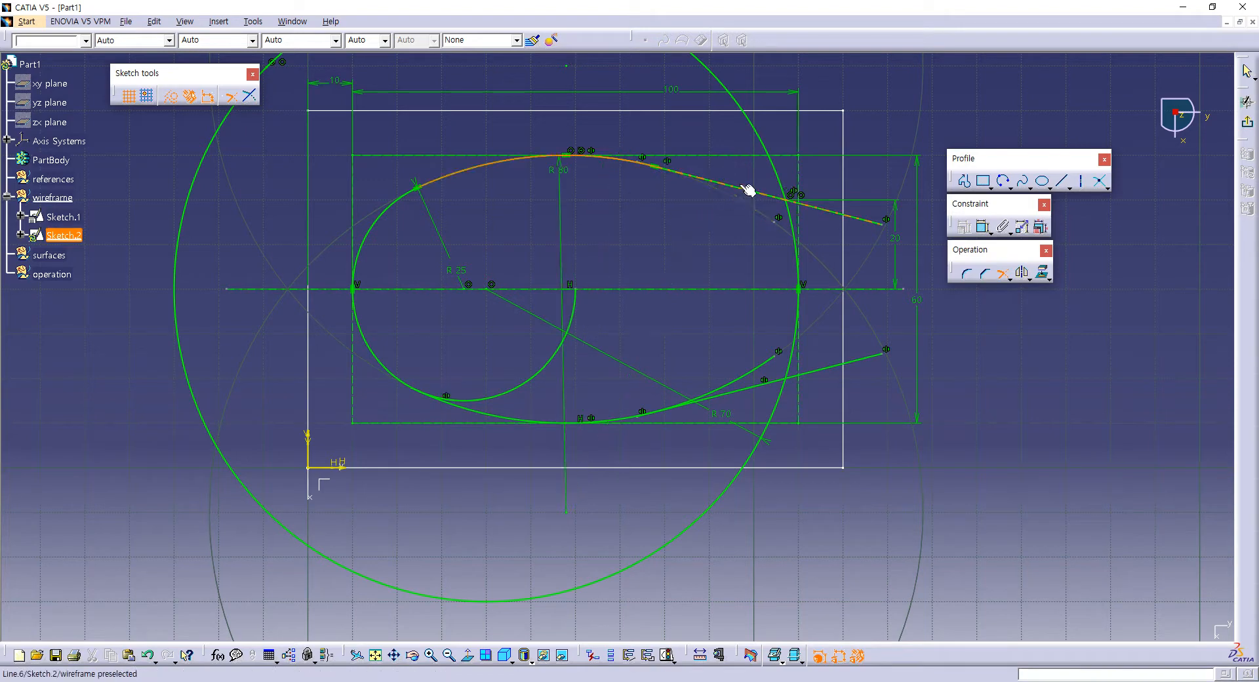
left_click(373, 346)
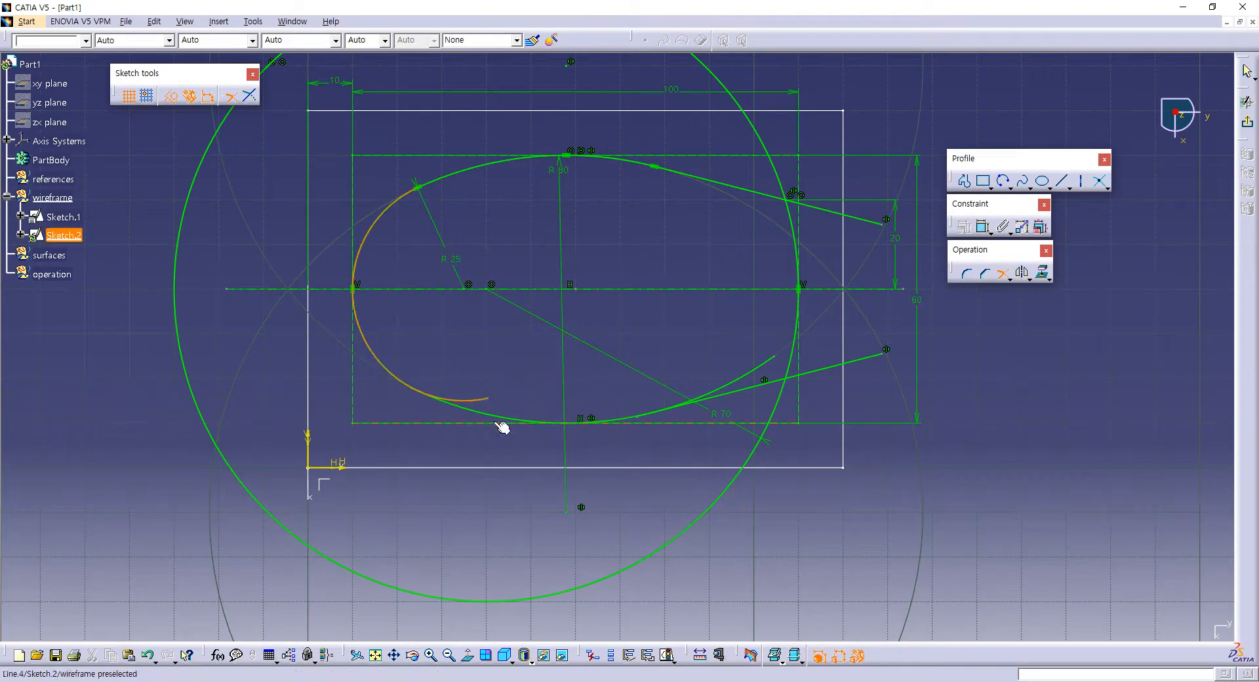
left_click(490, 412)
left_click(628, 422)
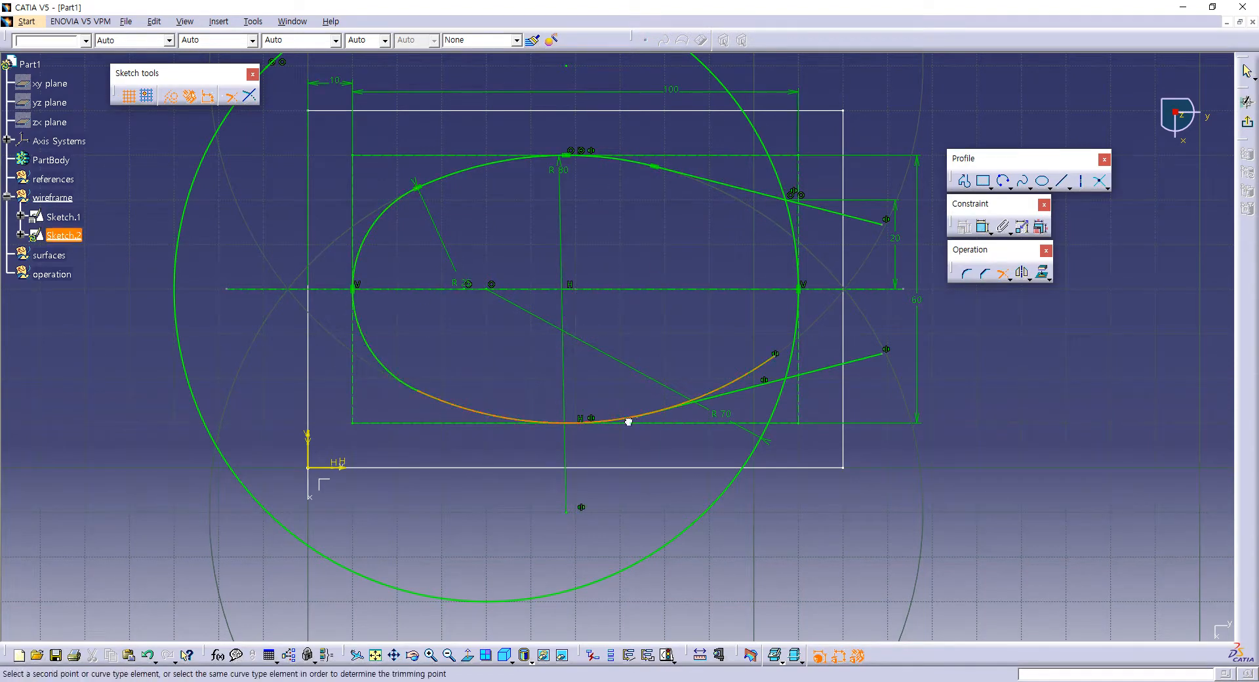
left_click(762, 386)
middle_click_drag(823, 357, 654, 330)
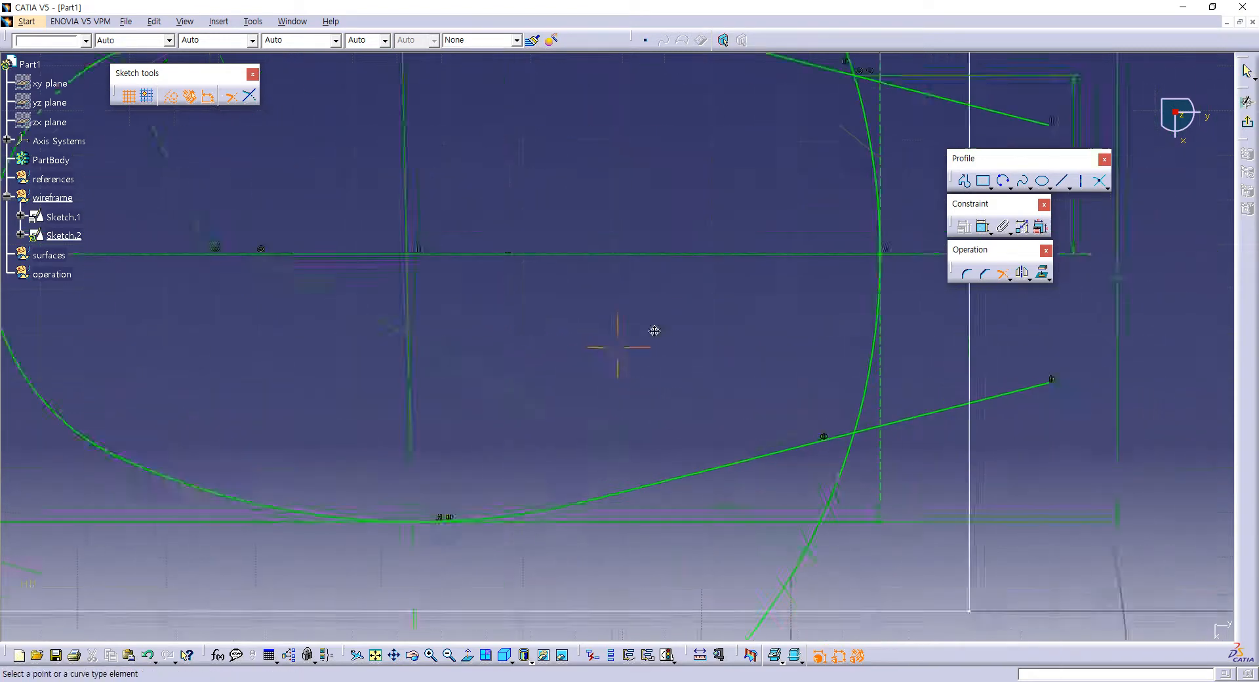
left_click(967, 274)
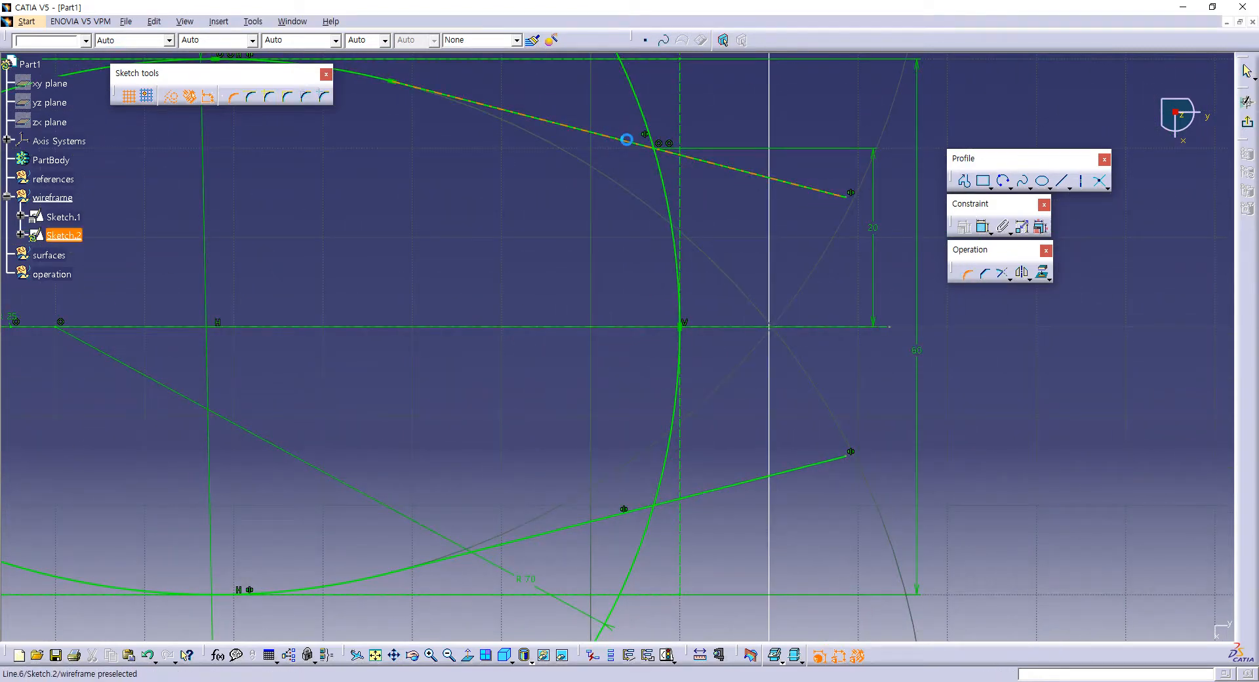
left_click(664, 177)
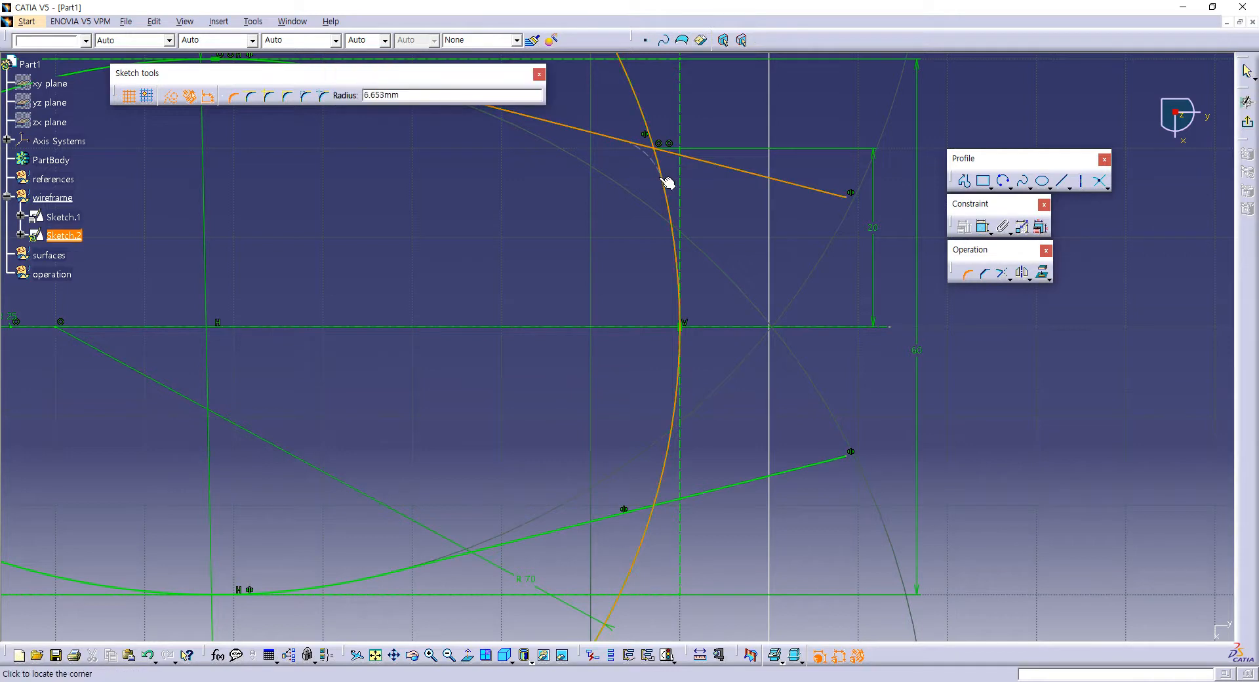
left_click(968, 273)
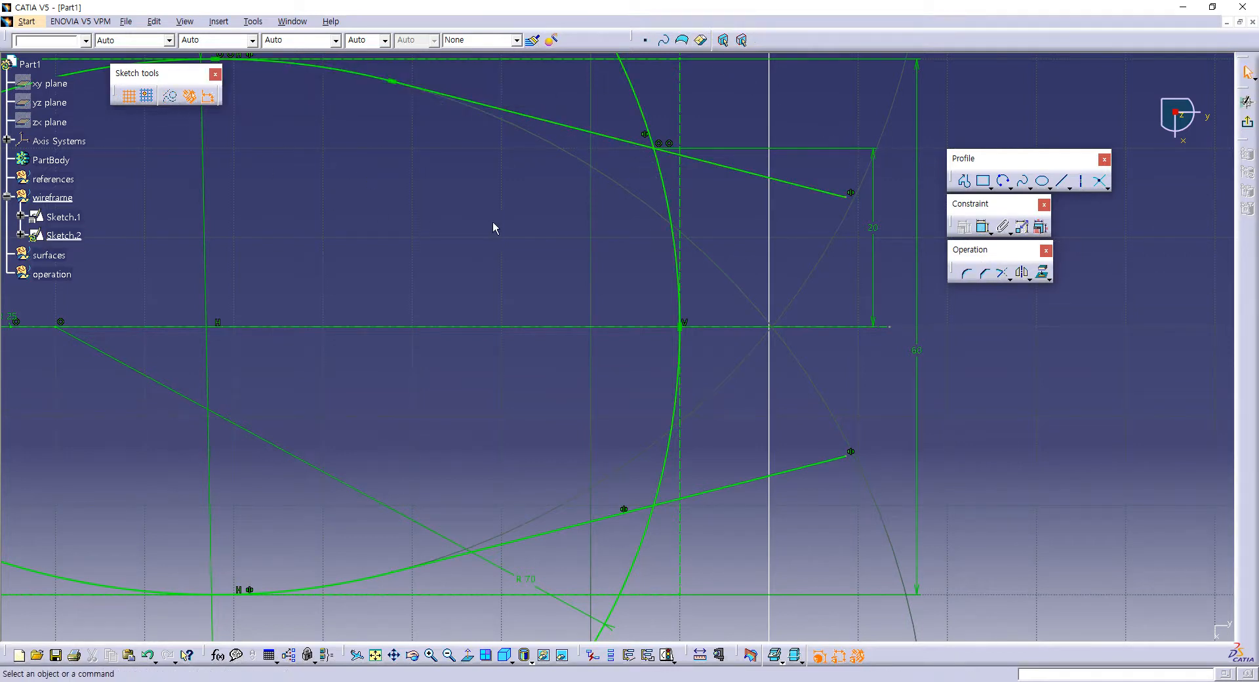
Step: Round the corner between the upper slanted line and the large circle with a 10 mm radius, trimming both elements
left_click(964, 273)
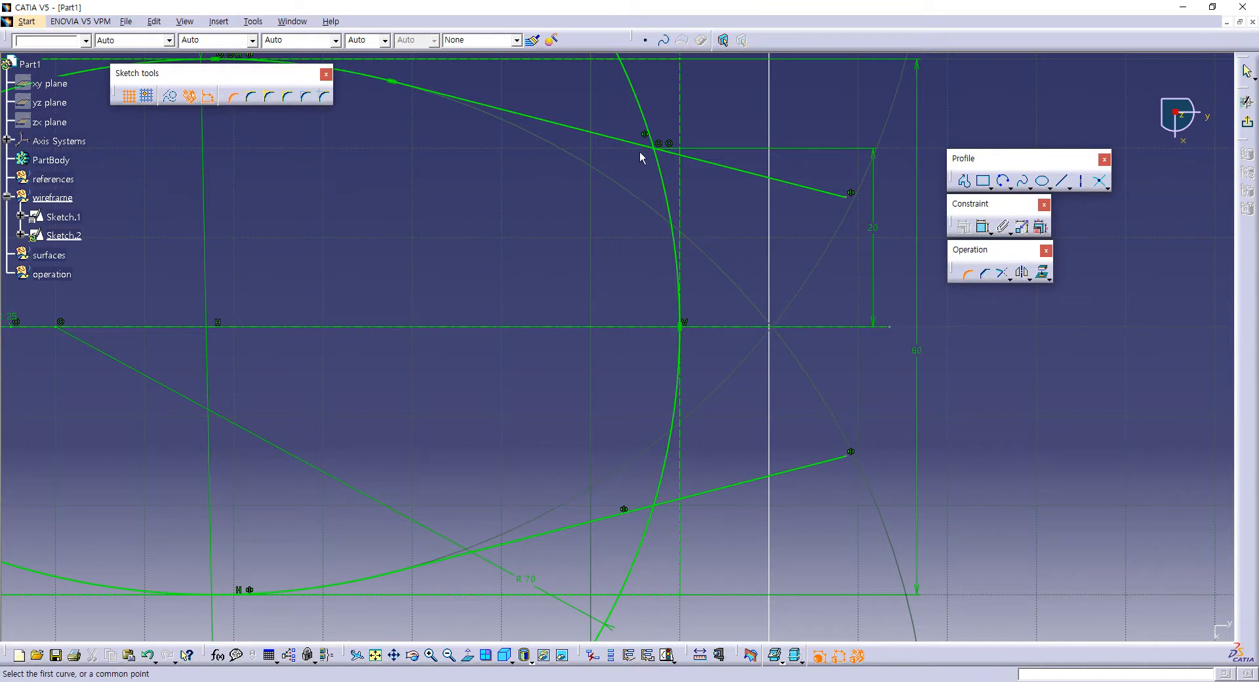
left_click(633, 144)
left_click(668, 183)
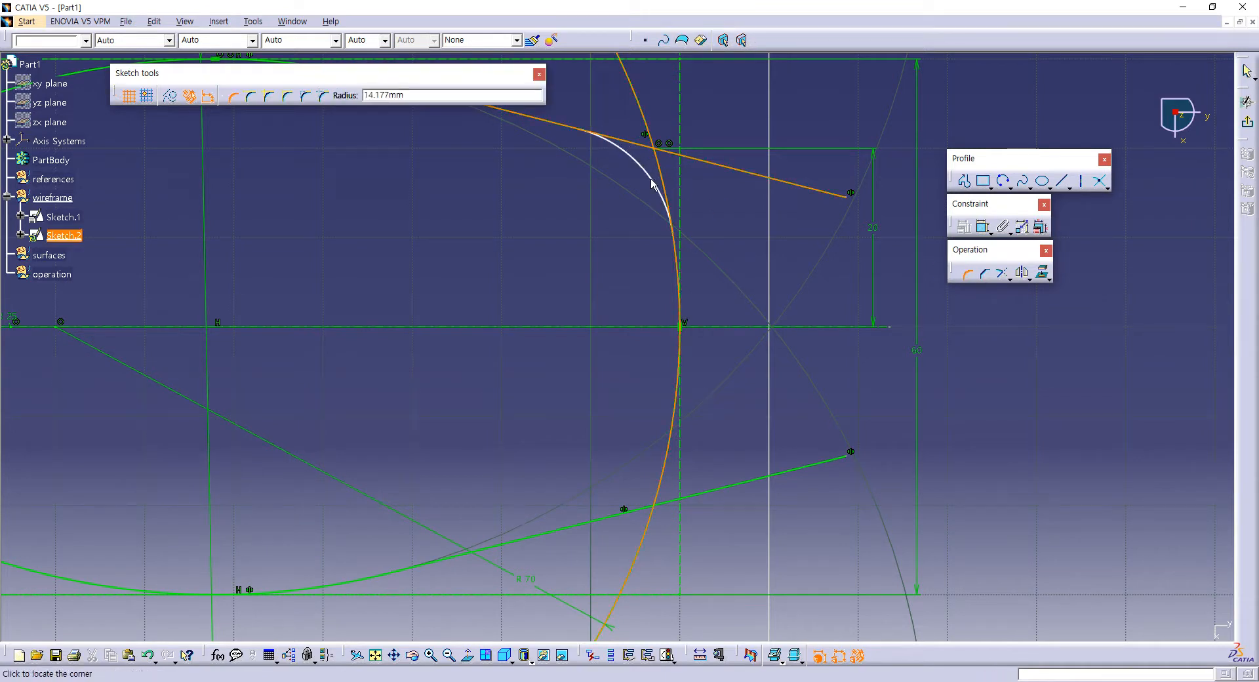
left_click(652, 183)
Step: Round the corner between the lower slanted line and the remaining large arc with a 10 mm radius, closing the profile
left_click(639, 508)
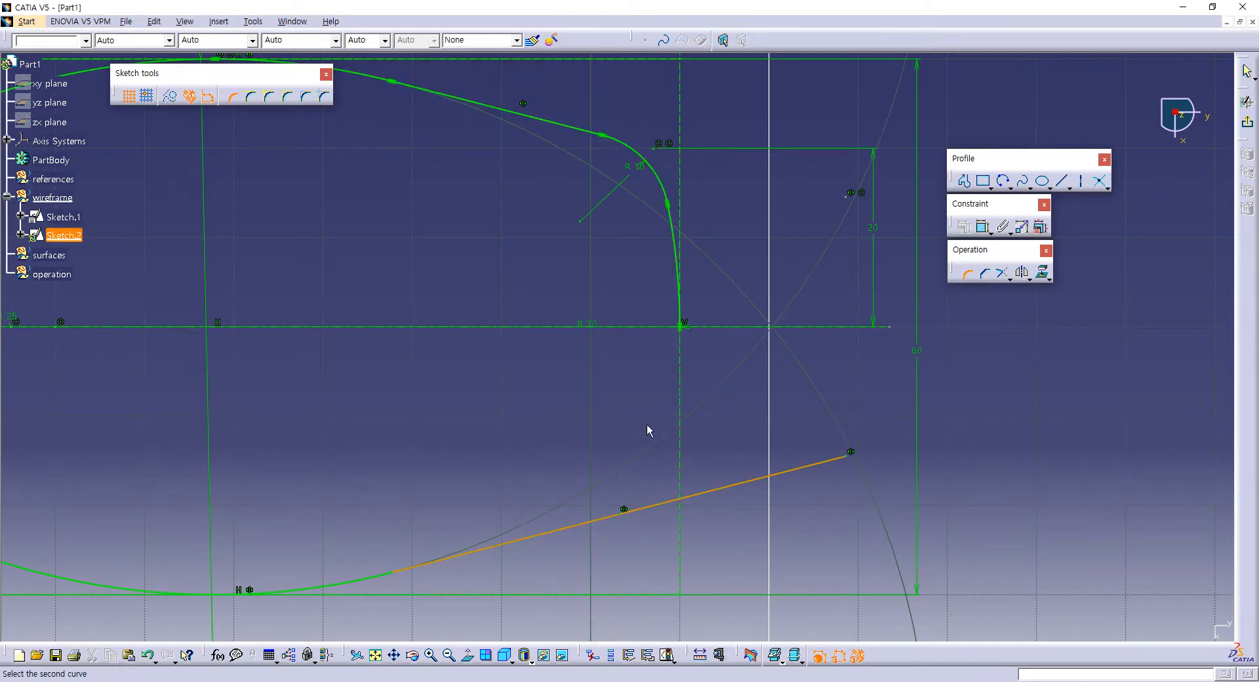
left_click(679, 289)
left_click(596, 414)
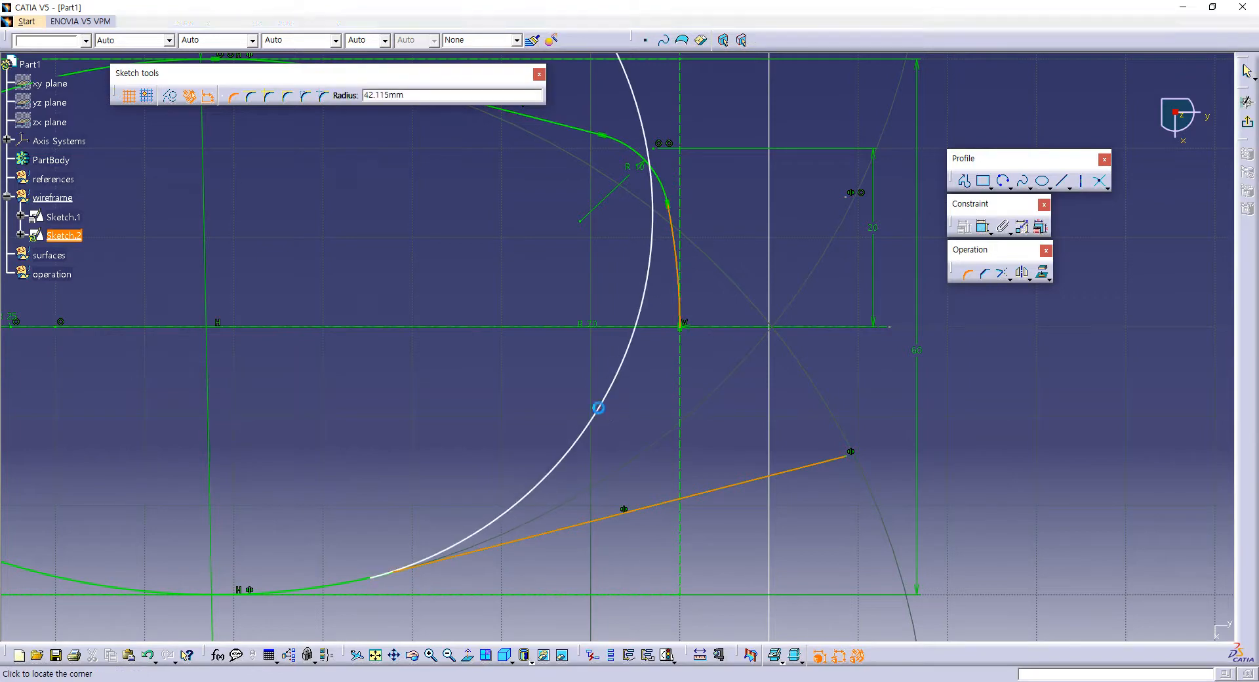
middle_click_drag(625, 340, 585, 421, "ctrl")
middle_click_drag(471, 413, 602, 380)
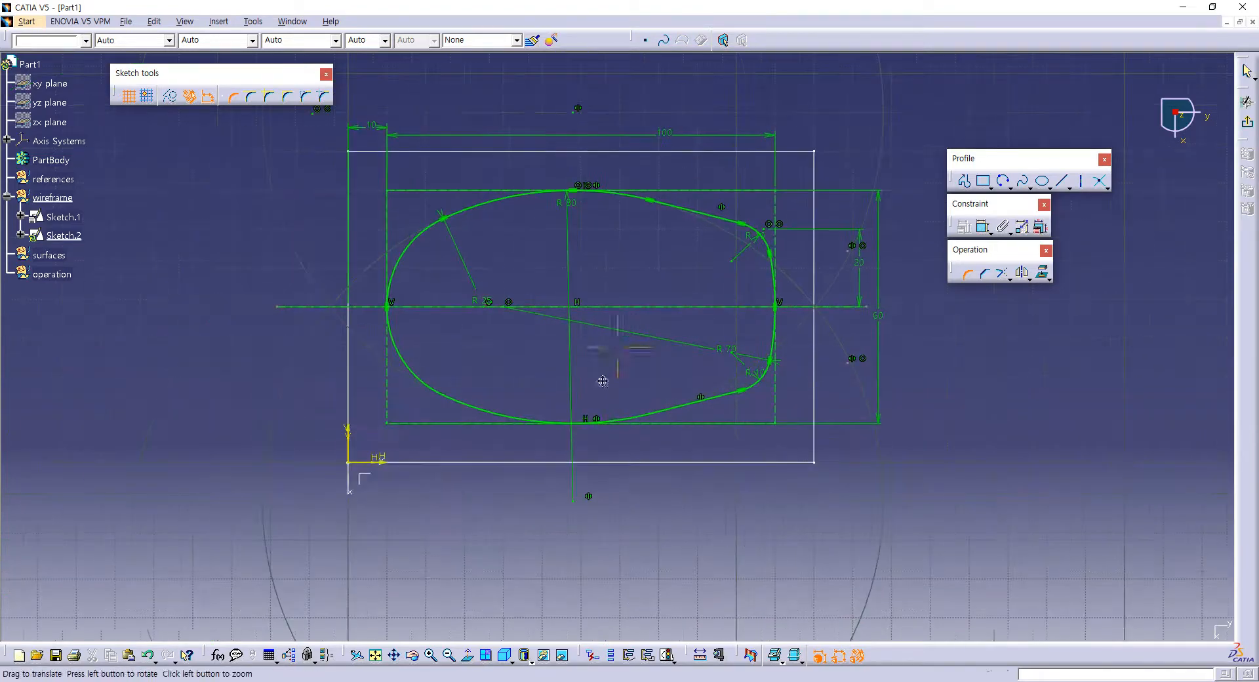
Step: Exit the sketch and return to the 3D model
left_click(1246, 122)
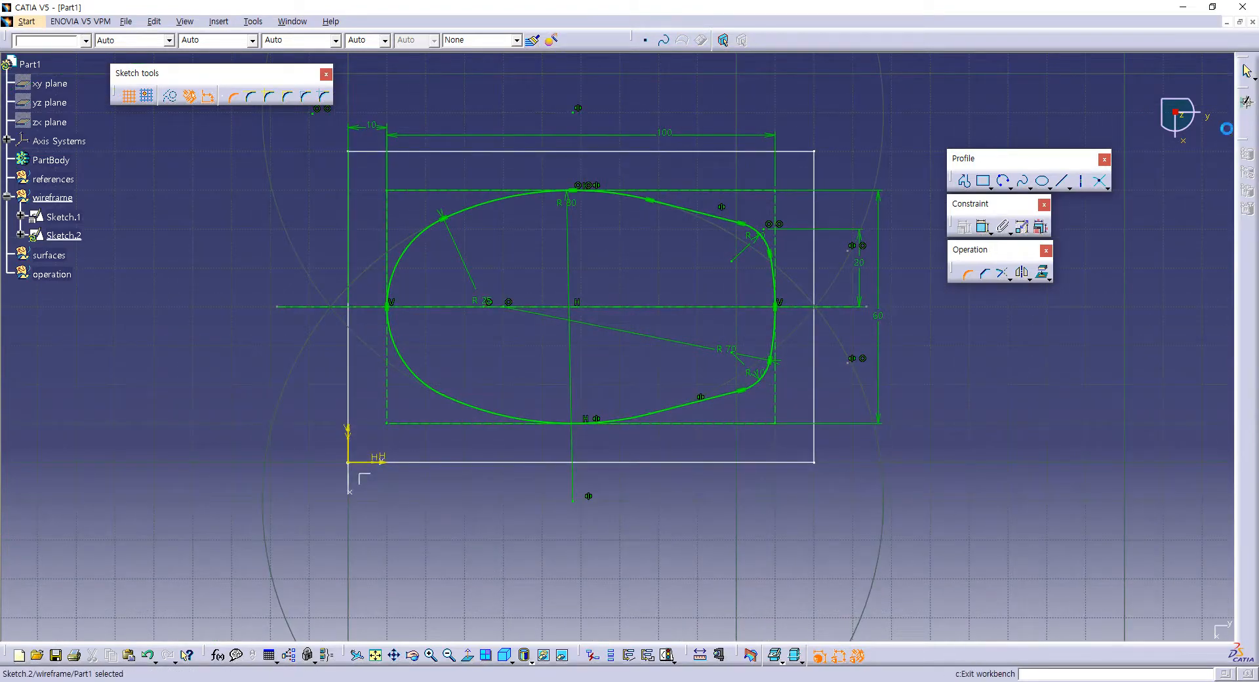
middle_click_drag(583, 285, 548, 290)
left_click(870, 198)
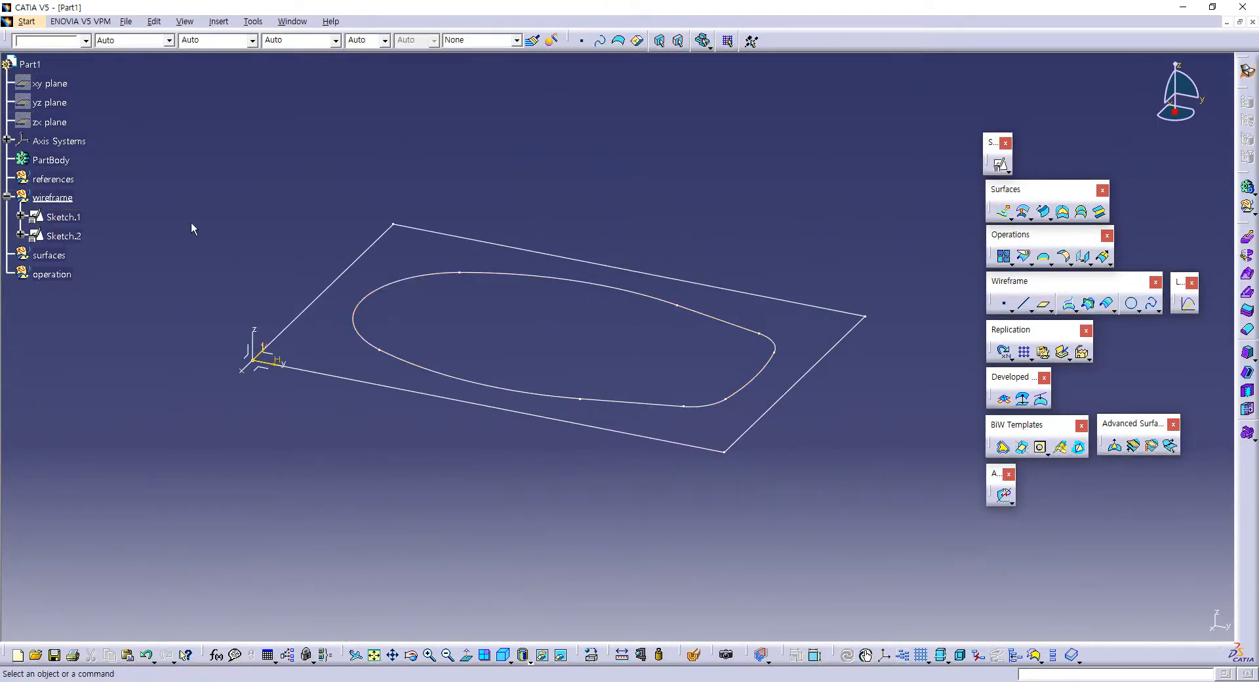
left_click(50, 255)
left_click(681, 160)
left_click(775, 300)
left_click(773, 238)
left_click(506, 276)
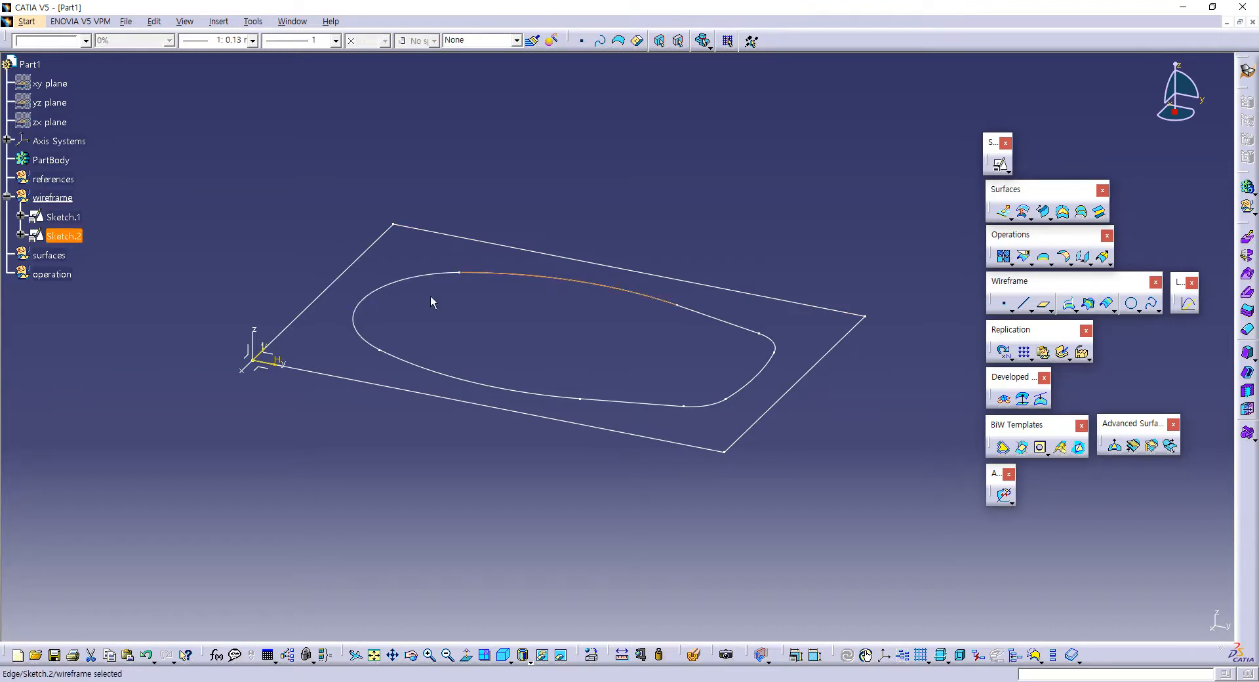
mouse_move(583, 496)
middle_mouse_down()
mouse_move(567, 290)
mouse_move(569, 492)
mouse_move(570, 330)
mouse_move(587, 312)
middle_mouse_up()
scroll(571, 330, "up", 1)
left_click(587, 312)
left_click(768, 254)
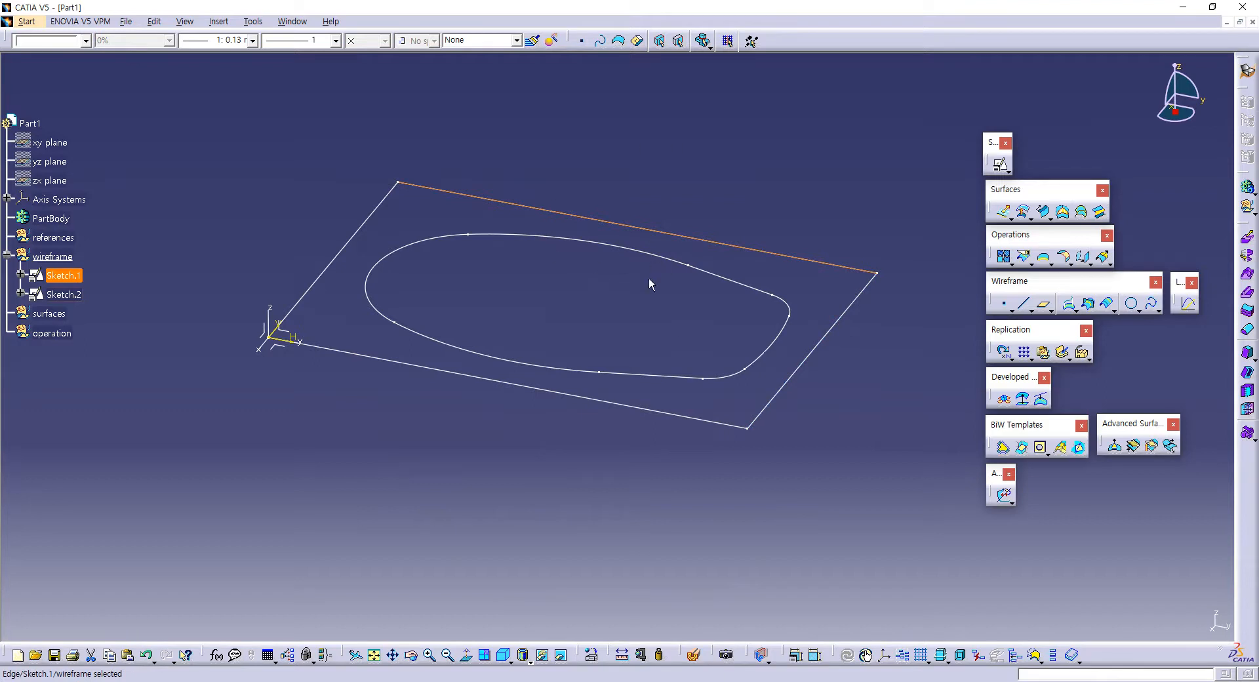
left_click(573, 259)
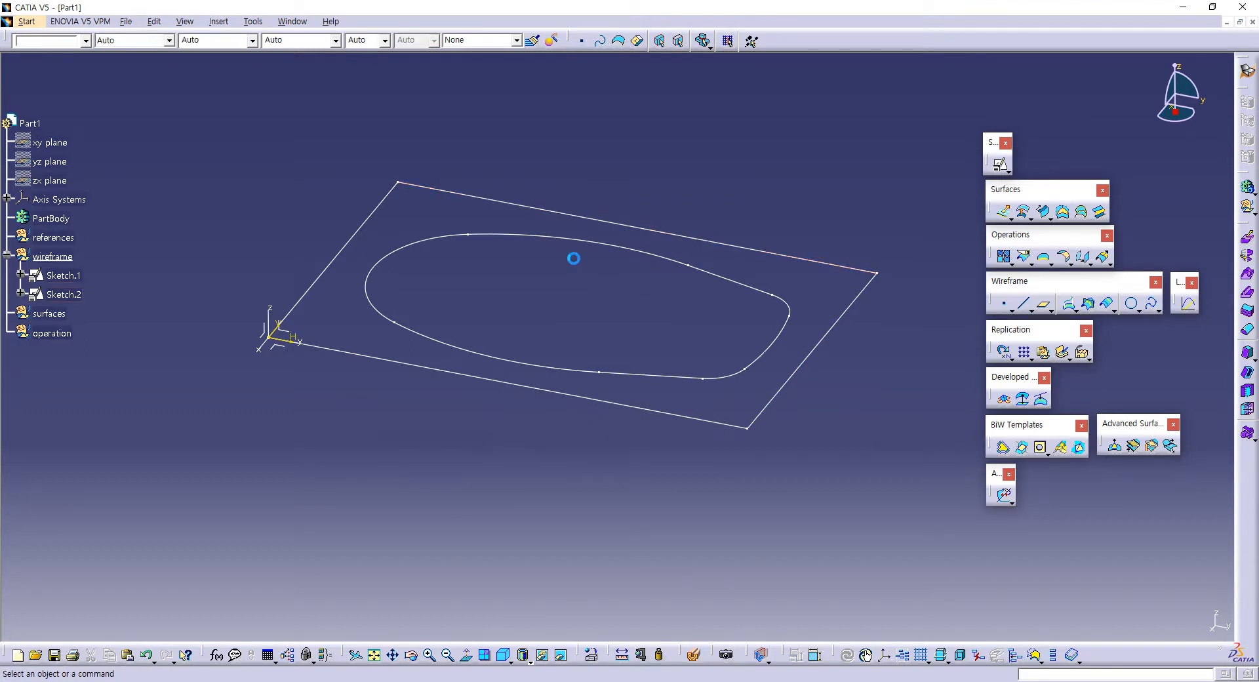
left_click(447, 289)
Step: Make the surfaces geometrical set the in-work object and start a swept surface in it
left_click(51, 314)
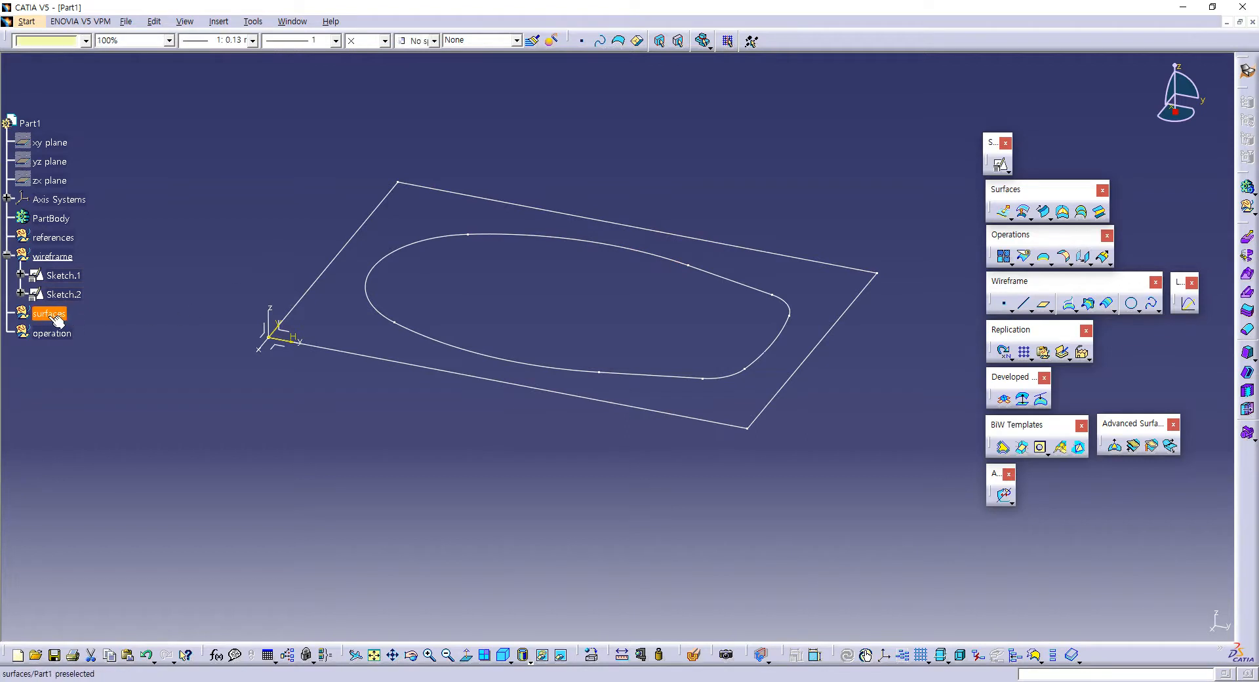
right_click(56, 313)
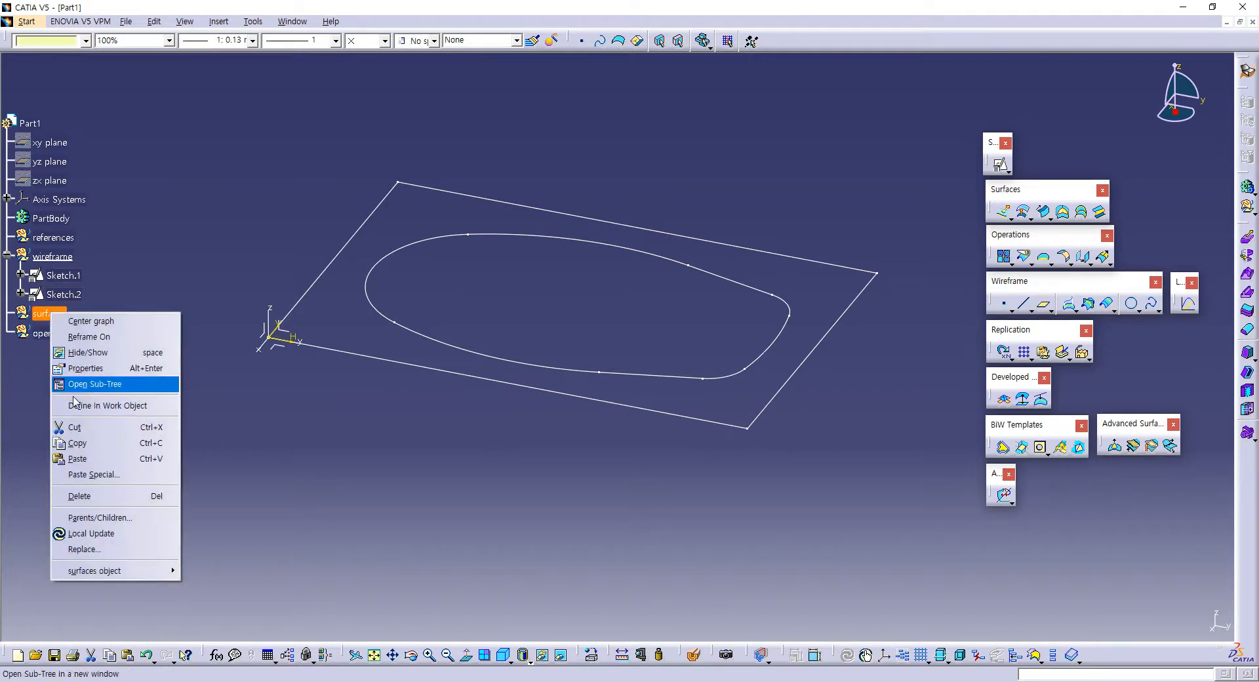
left_click(127, 406)
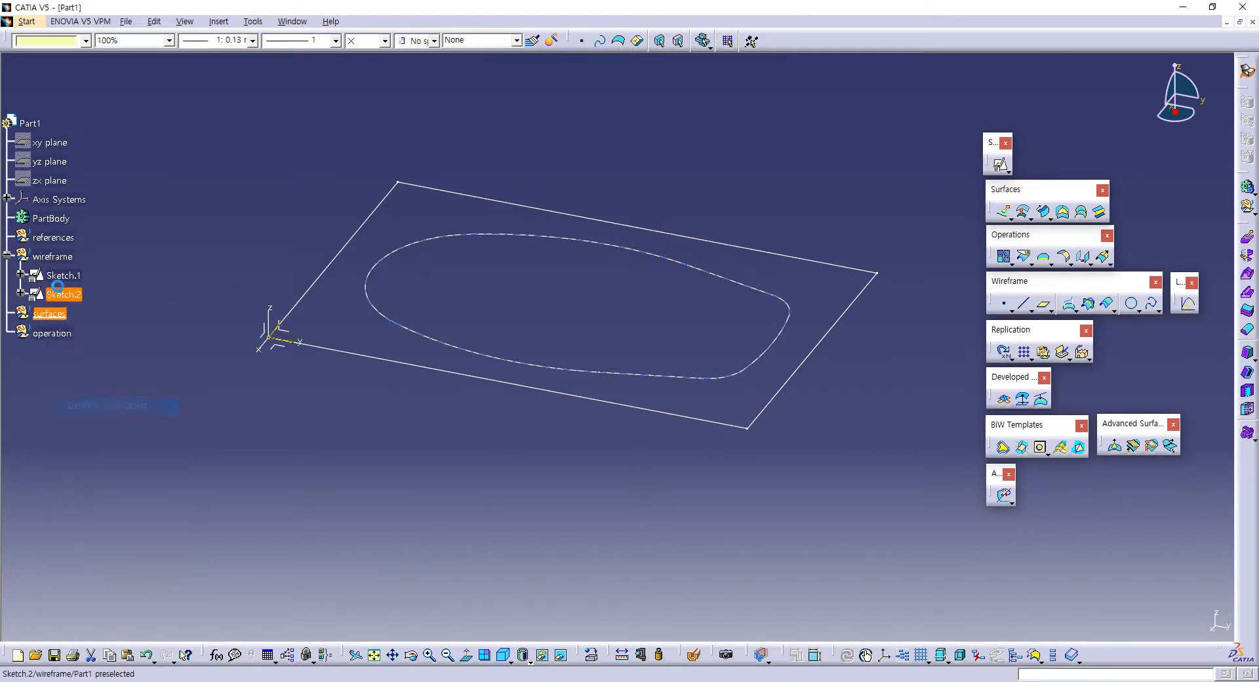
left_click(196, 288)
left_click(1044, 211)
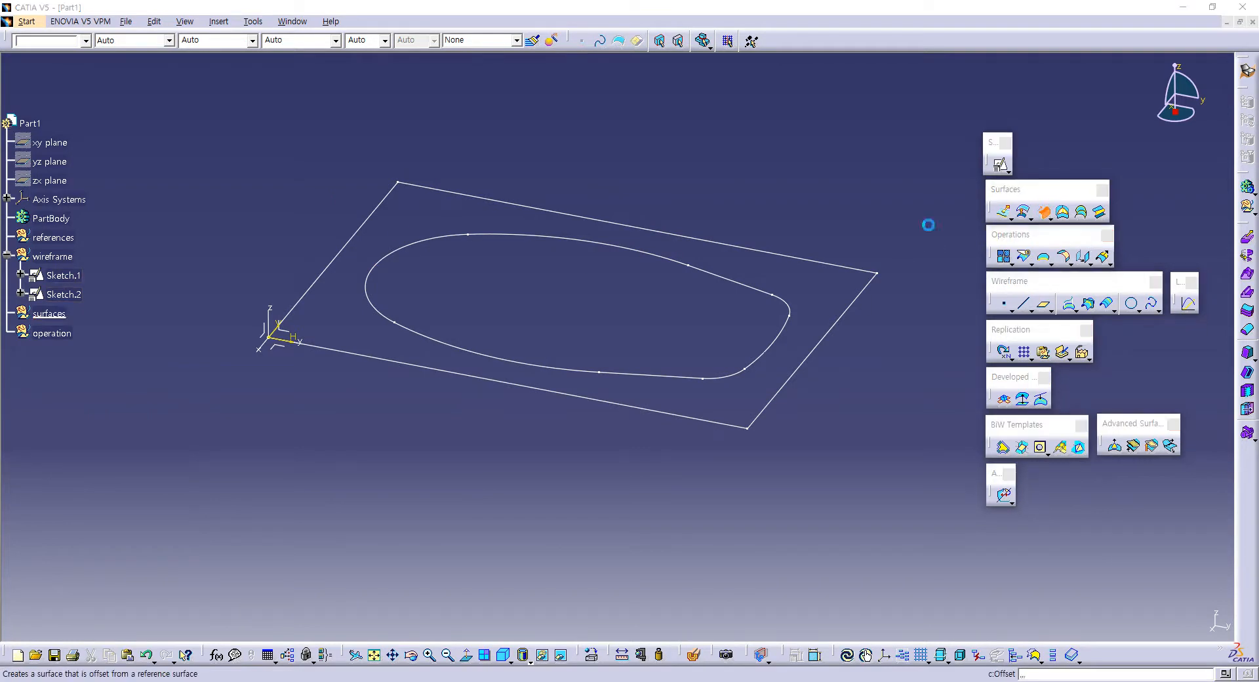
middle_click_drag(579, 243, 496, 181)
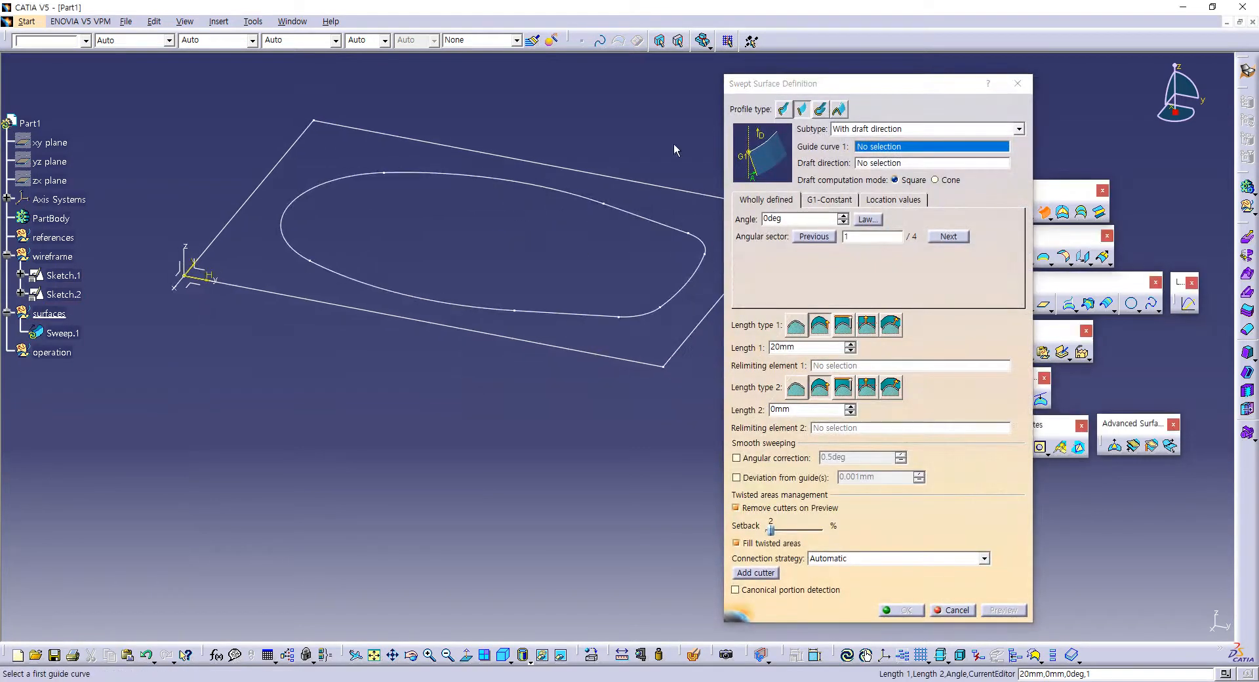
left_click(783, 110)
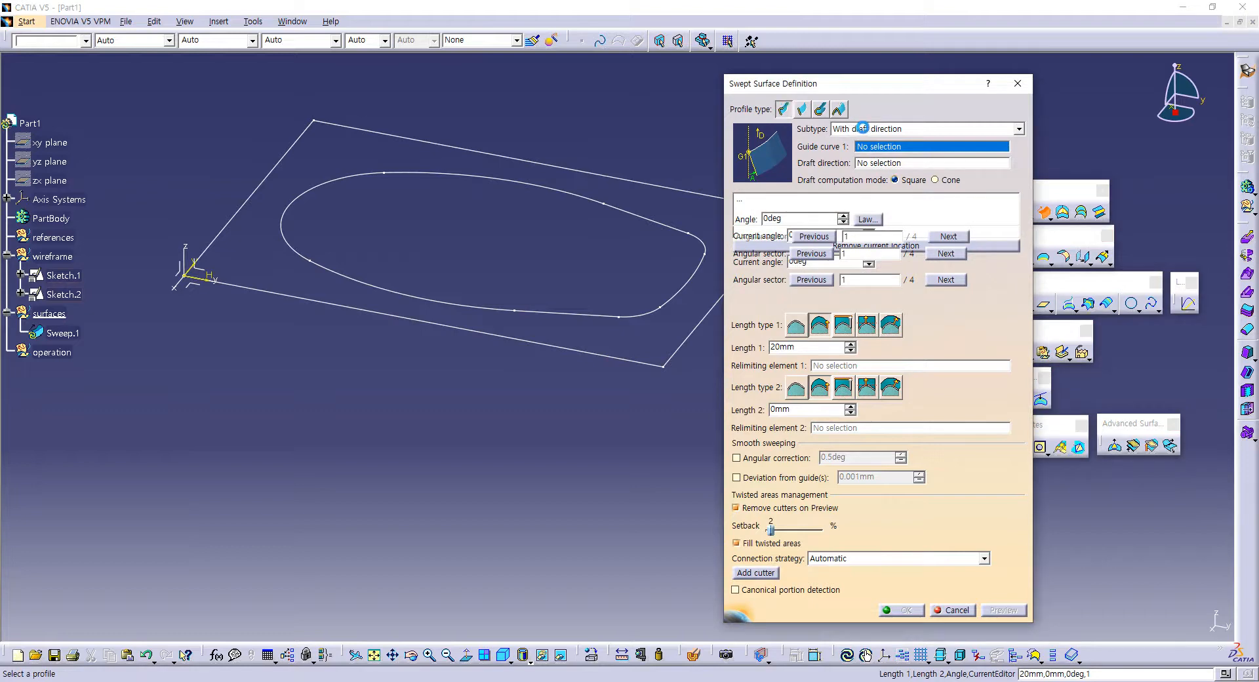
left_click(866, 130)
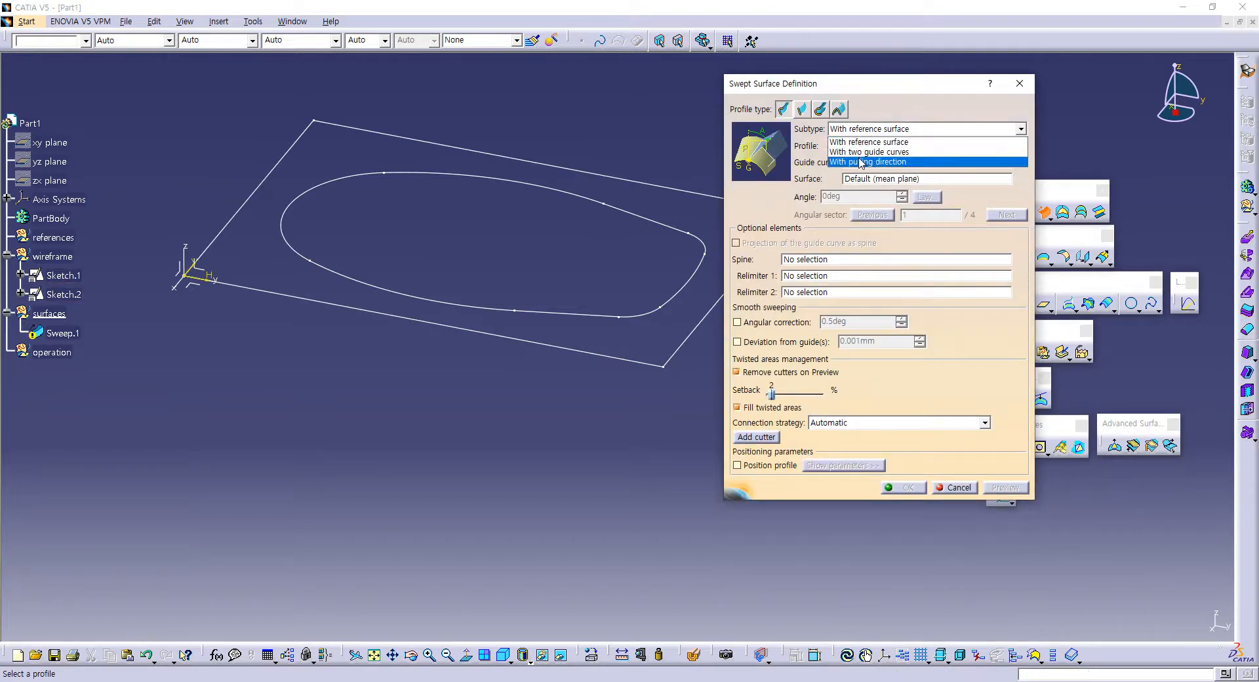
left_click(878, 162)
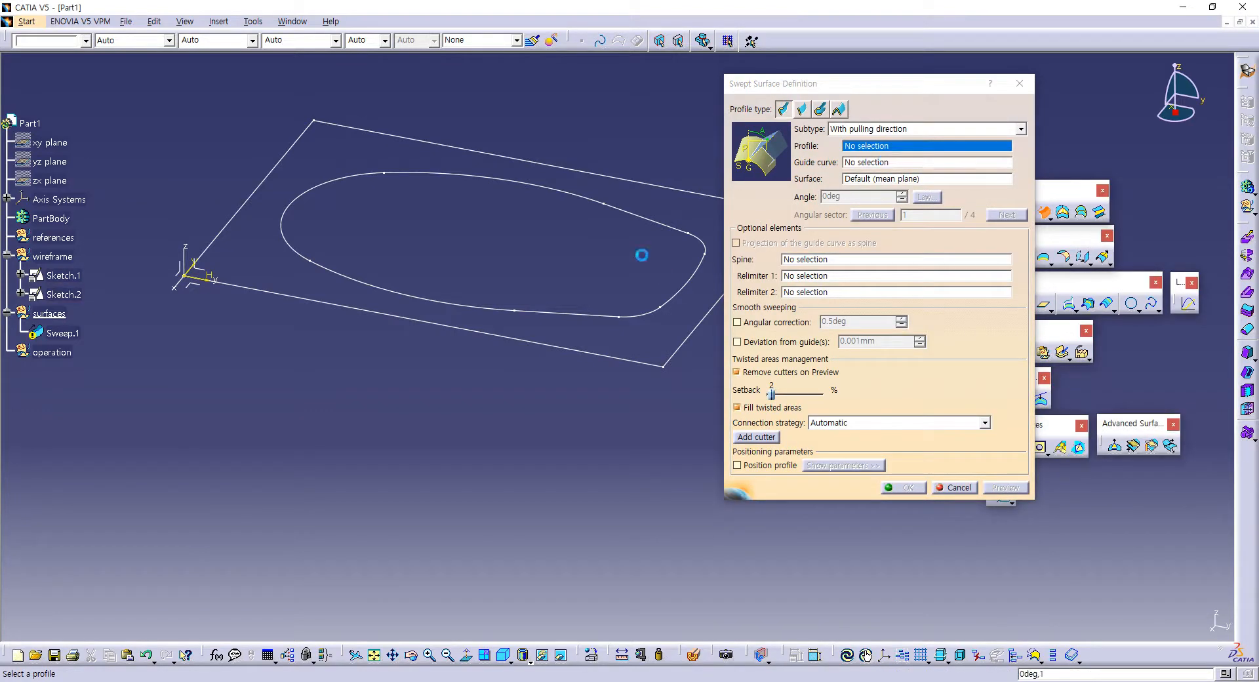
mouse_move(629, 336)
middle_mouse_down()
mouse_move(457, 312)
mouse_move(540, 292)
mouse_move(573, 315)
mouse_move(613, 292)
mouse_move(524, 256)
mouse_move(518, 284)
middle_mouse_up()
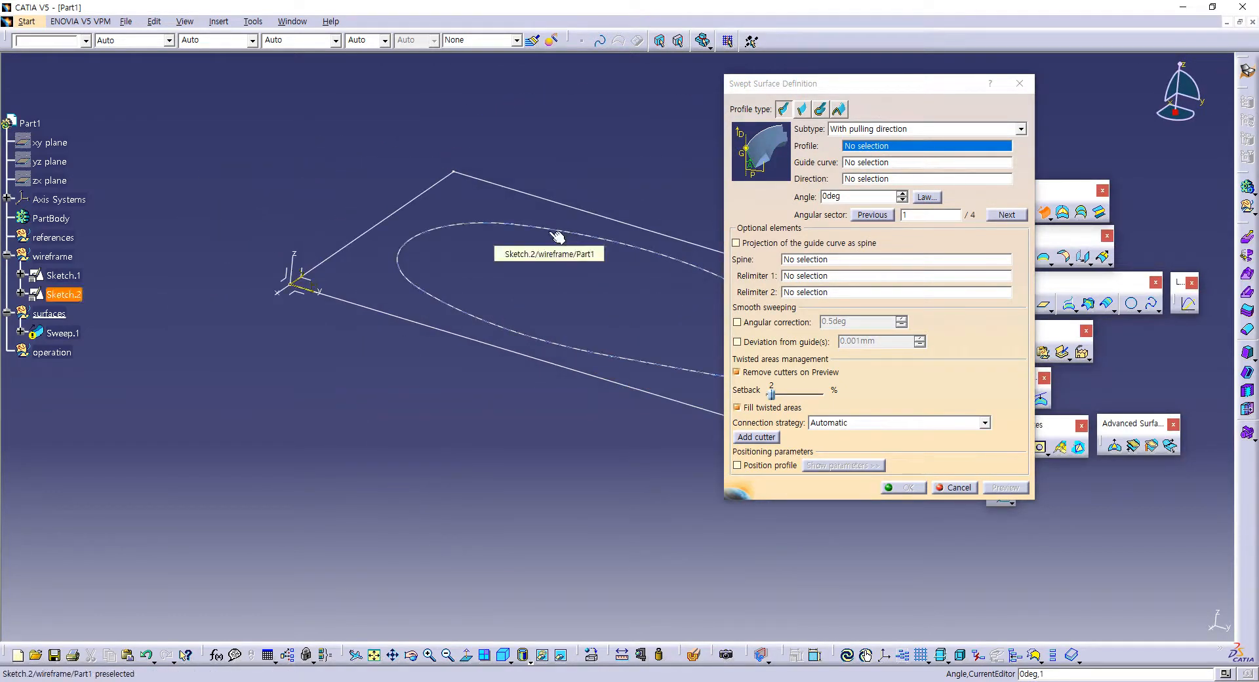
left_click(819, 125)
left_click(831, 128)
left_click(835, 129)
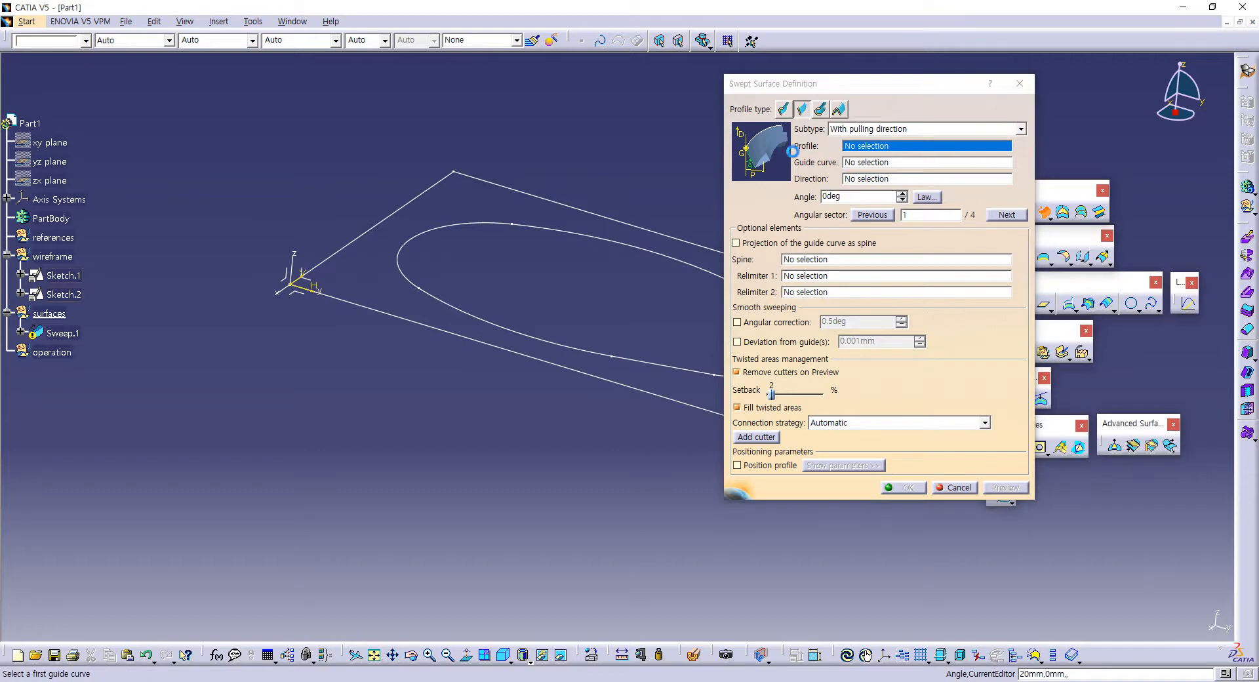
left_click(802, 110)
Step: Define the line-profile sweep with a draft direction, using the closed inner profile as guide curve and the absolute axis system's Z axis as direction
left_click(853, 131)
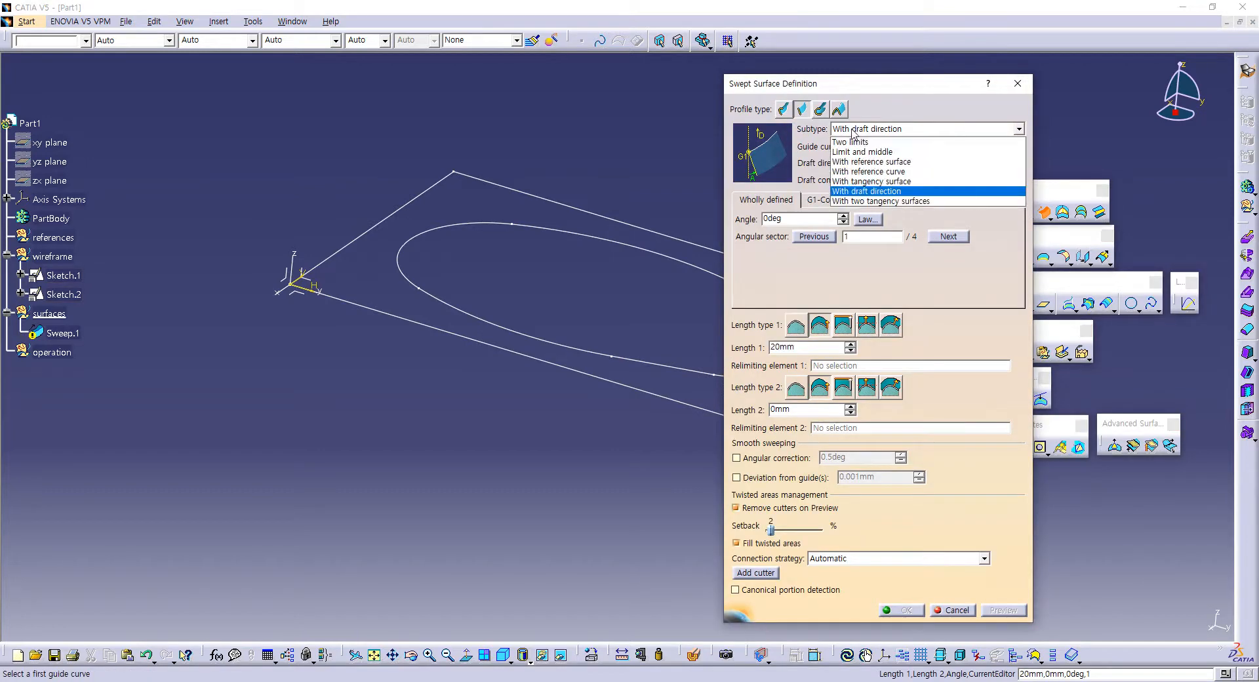
left_click(859, 193)
middle_click_drag(551, 234, 495, 208)
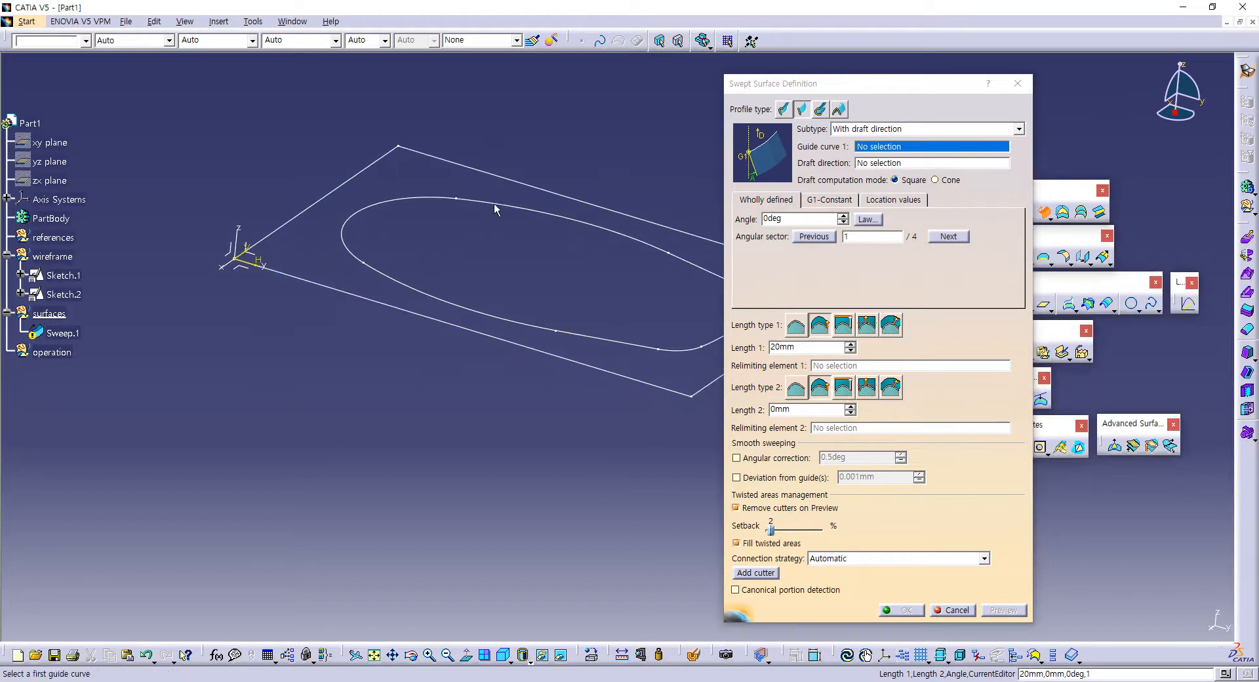
left_click(495, 209)
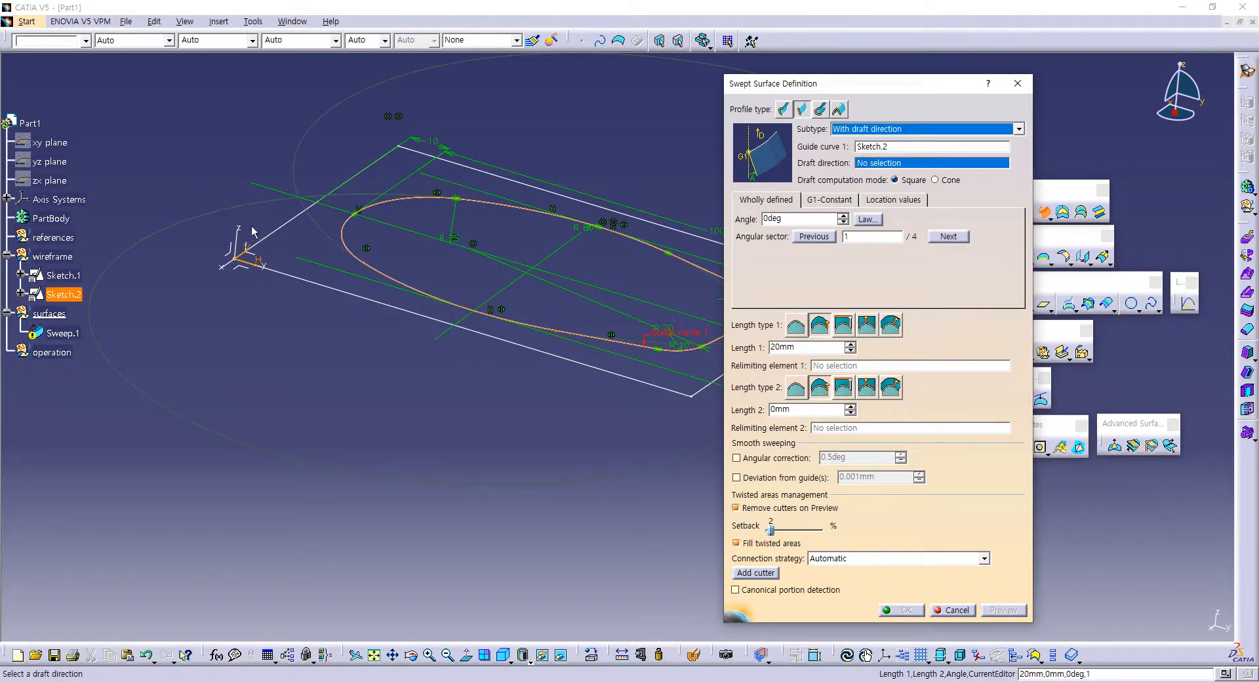
left_click(237, 244)
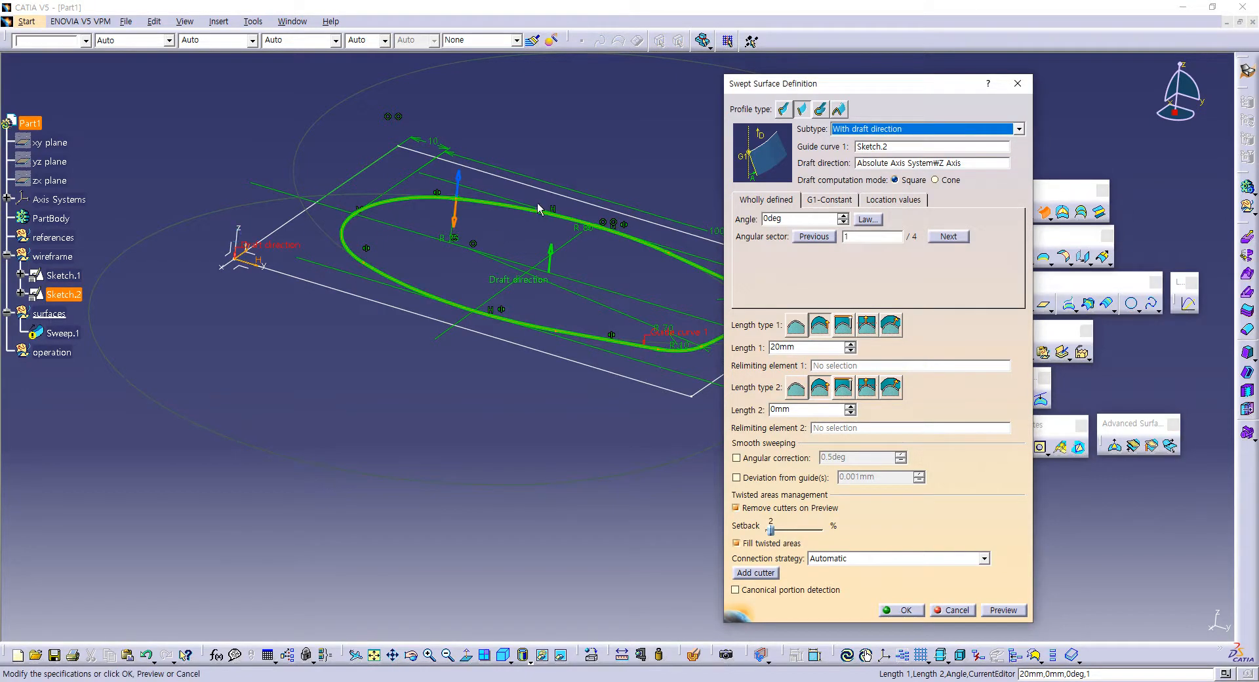
middle_click_drag(537, 209, 423, 280)
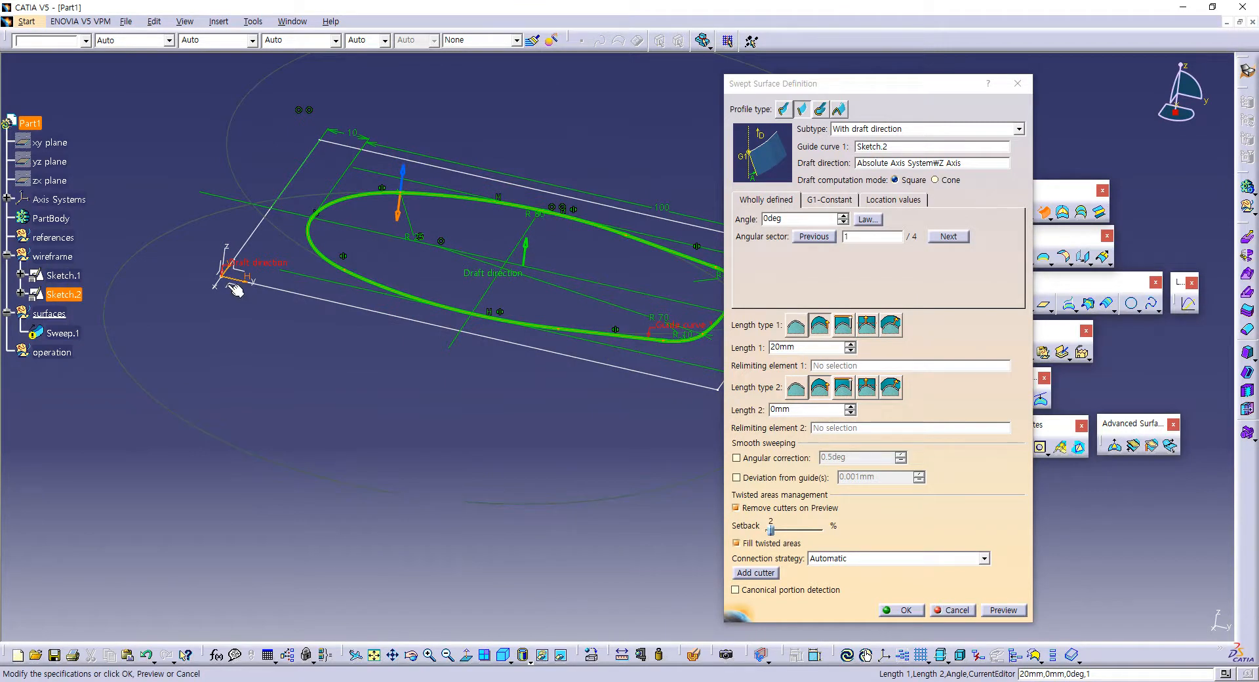
Step: Set the sweep's draft angle to 10 degrees and its first length to 30 mm, and preview the surface
left_click(743, 222)
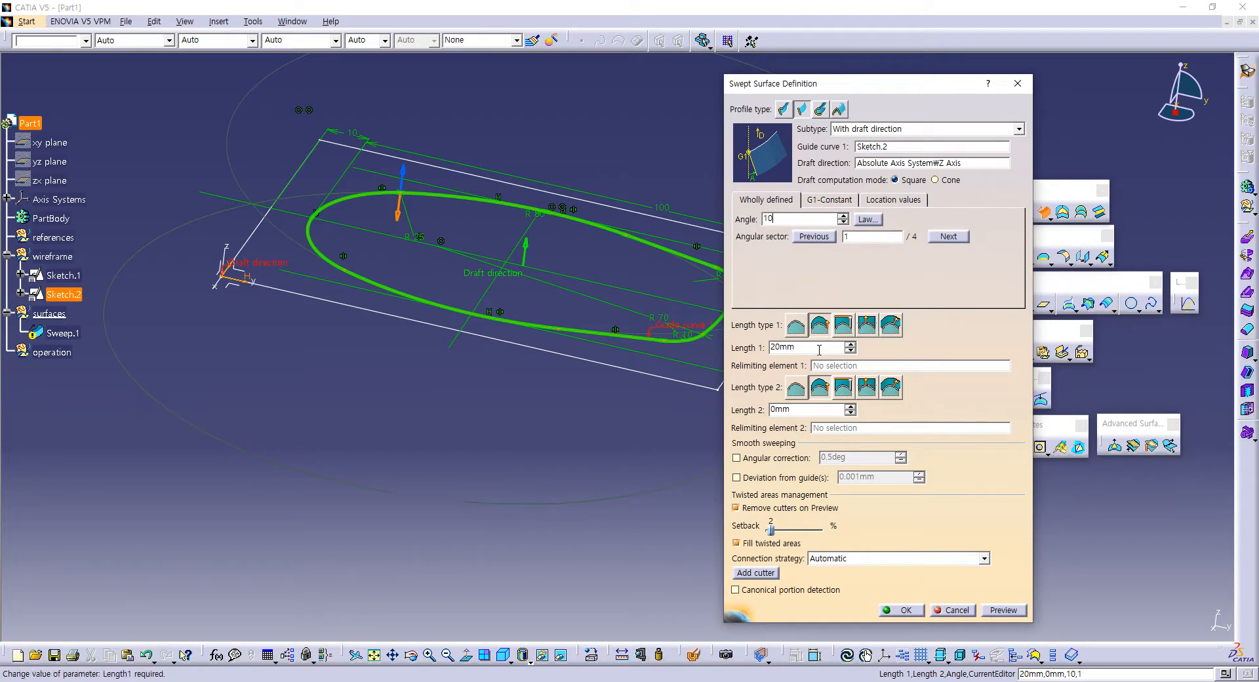
left_click(787, 347)
type("3")
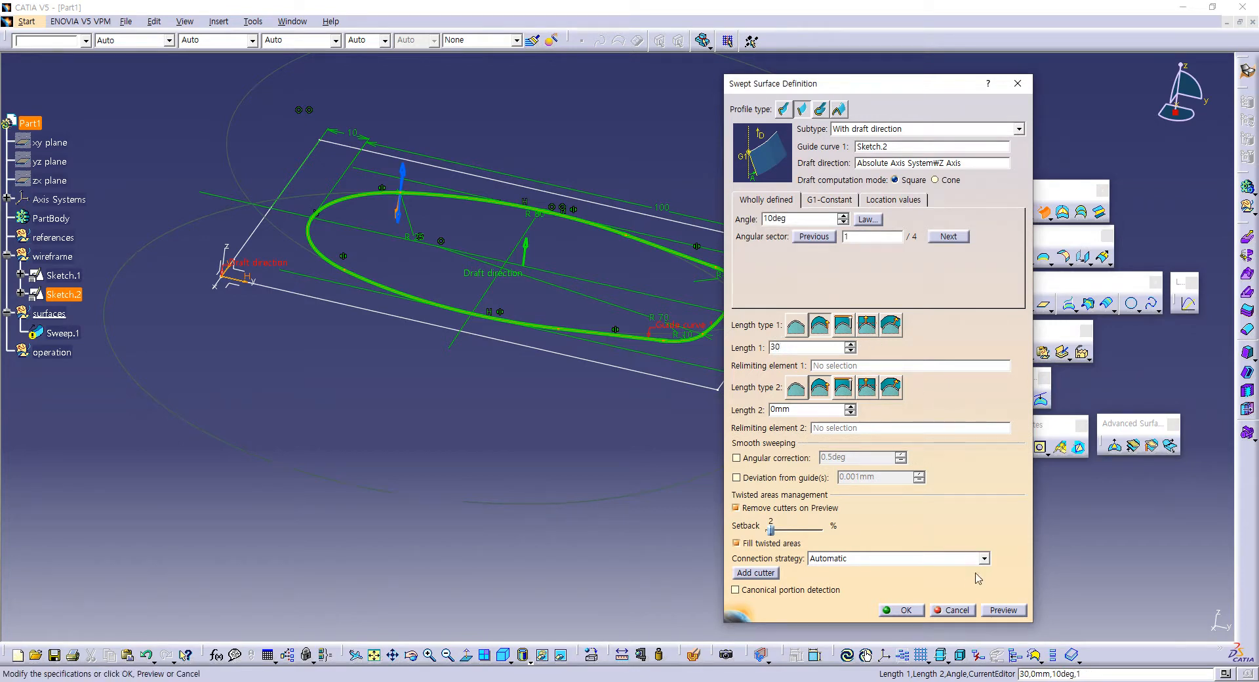
type("0")
left_click(1002, 610)
middle_click_drag(449, 388, 537, 347)
middle_click_drag(484, 278, 578, 302)
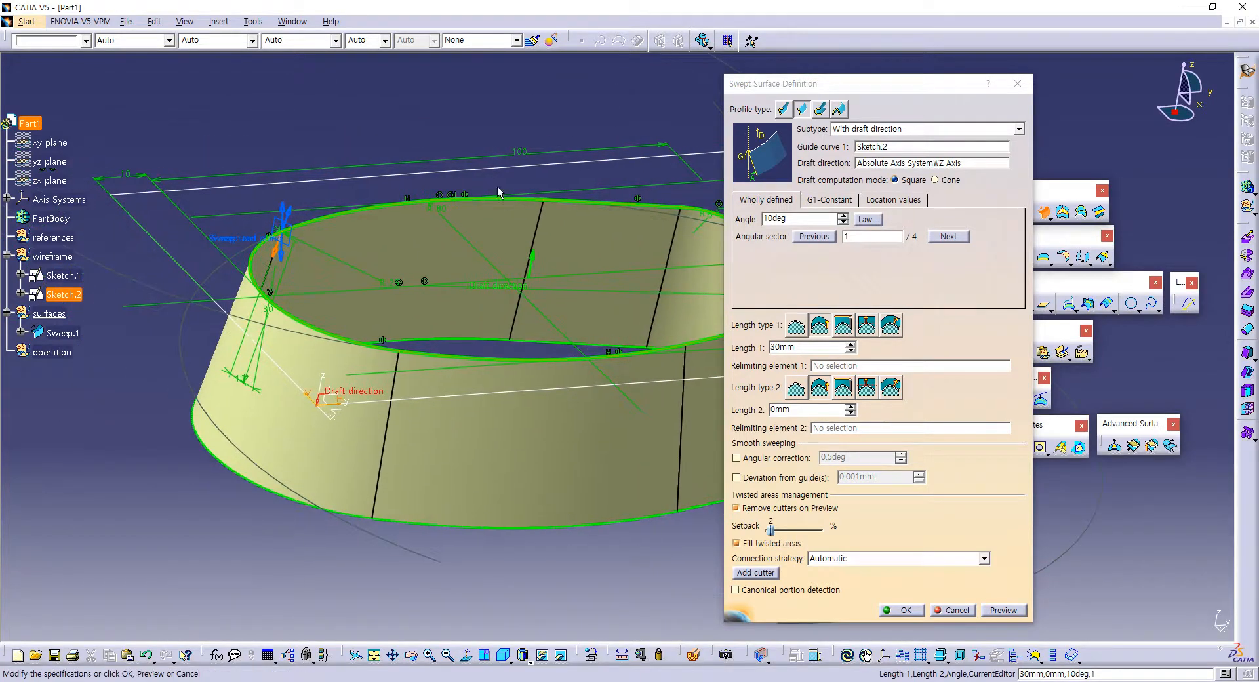
Step: Switch the sweep to angular sector 3 so the wall rises upward with inward taper, and create the surface
middle_click_drag(293, 223, 311, 283)
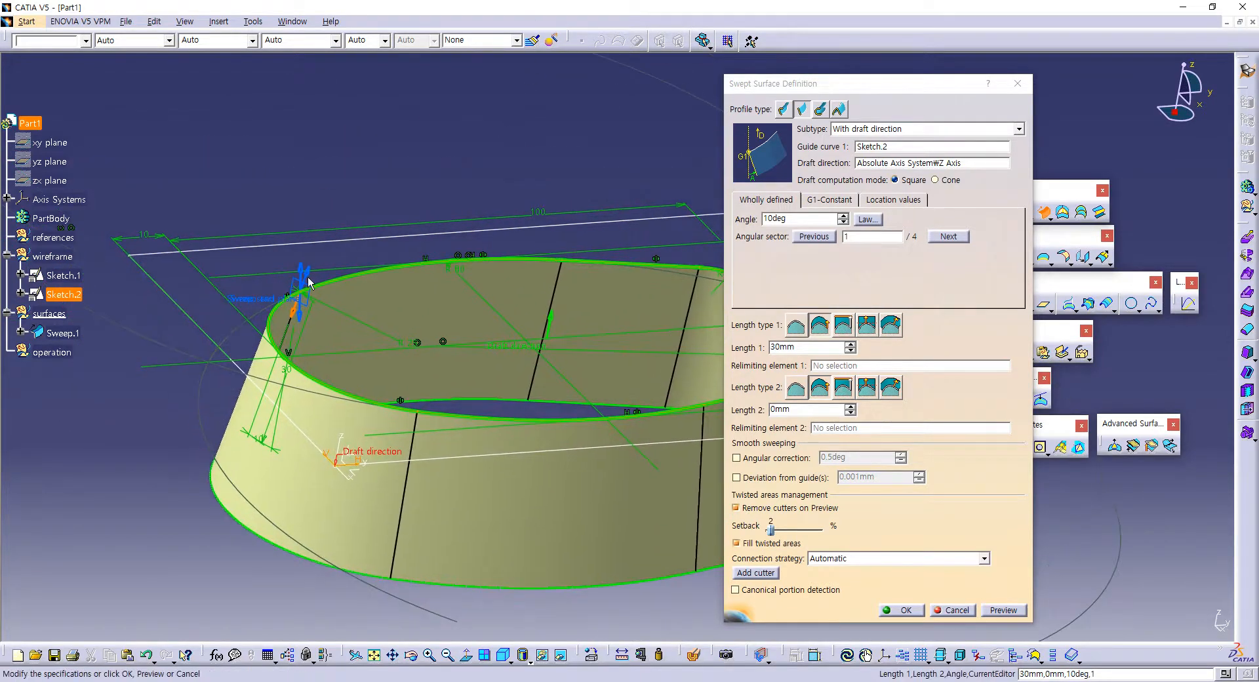
left_click(308, 272)
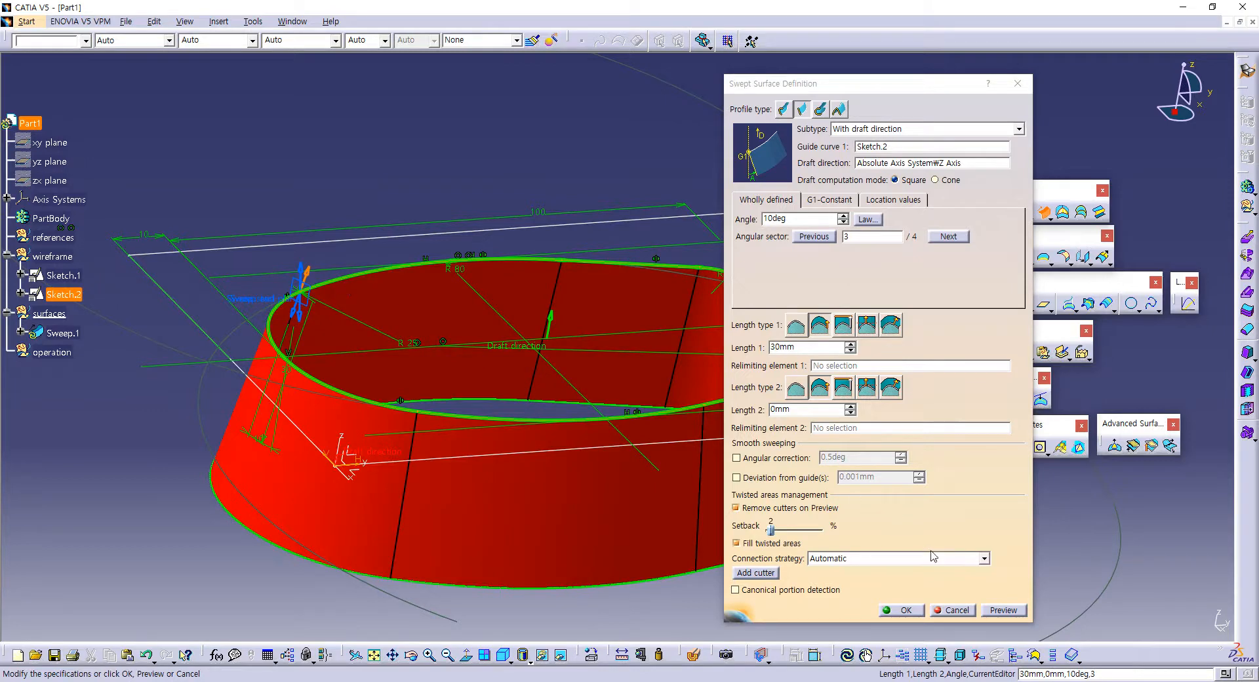
left_click(999, 612)
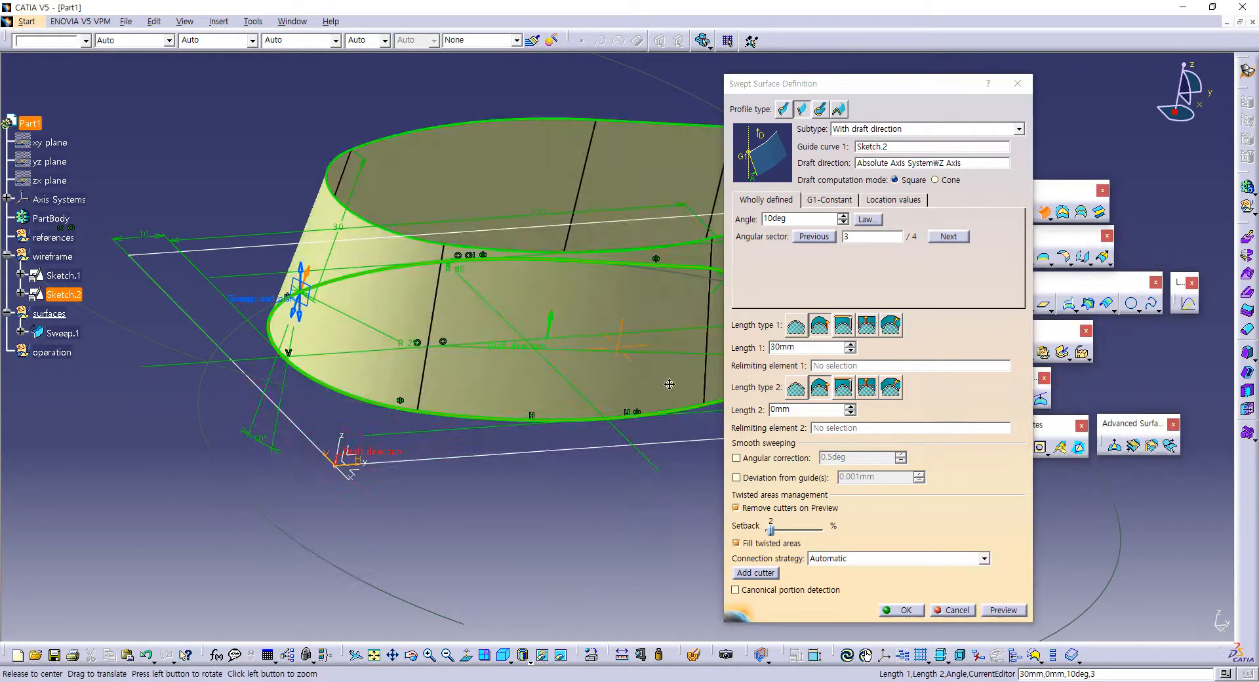
middle_click_drag(619, 410, 491, 444)
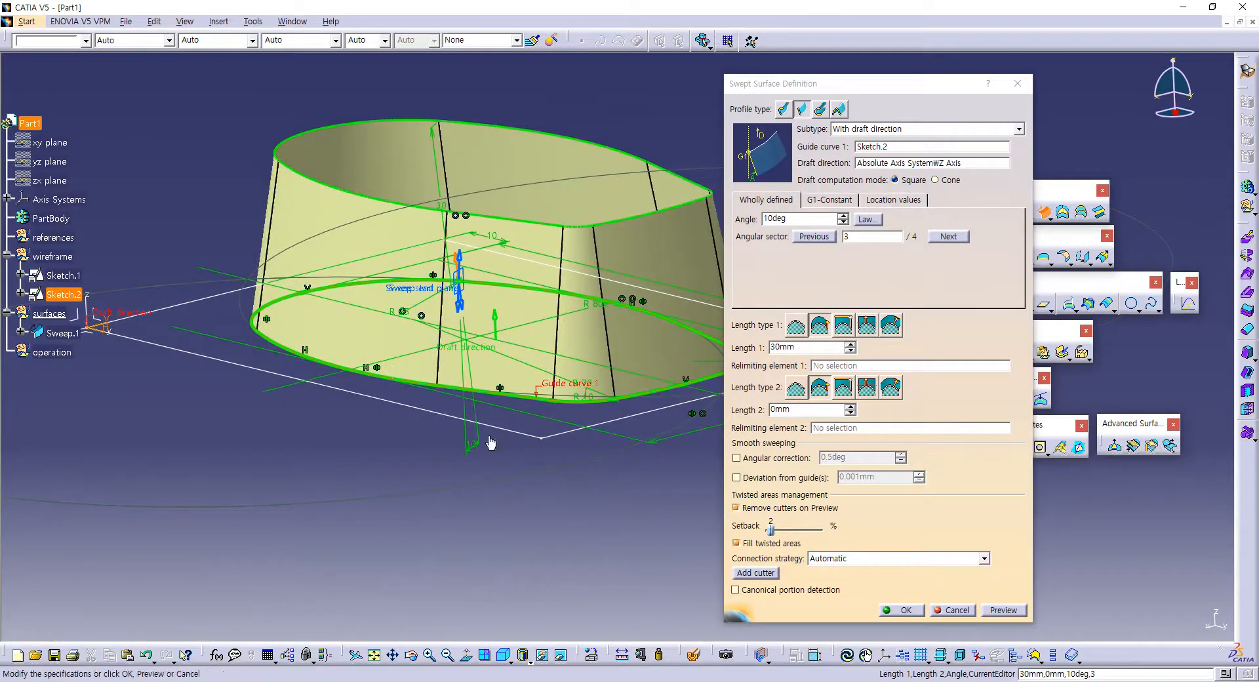
left_click(900, 612)
middle_click_drag(682, 427, 792, 500)
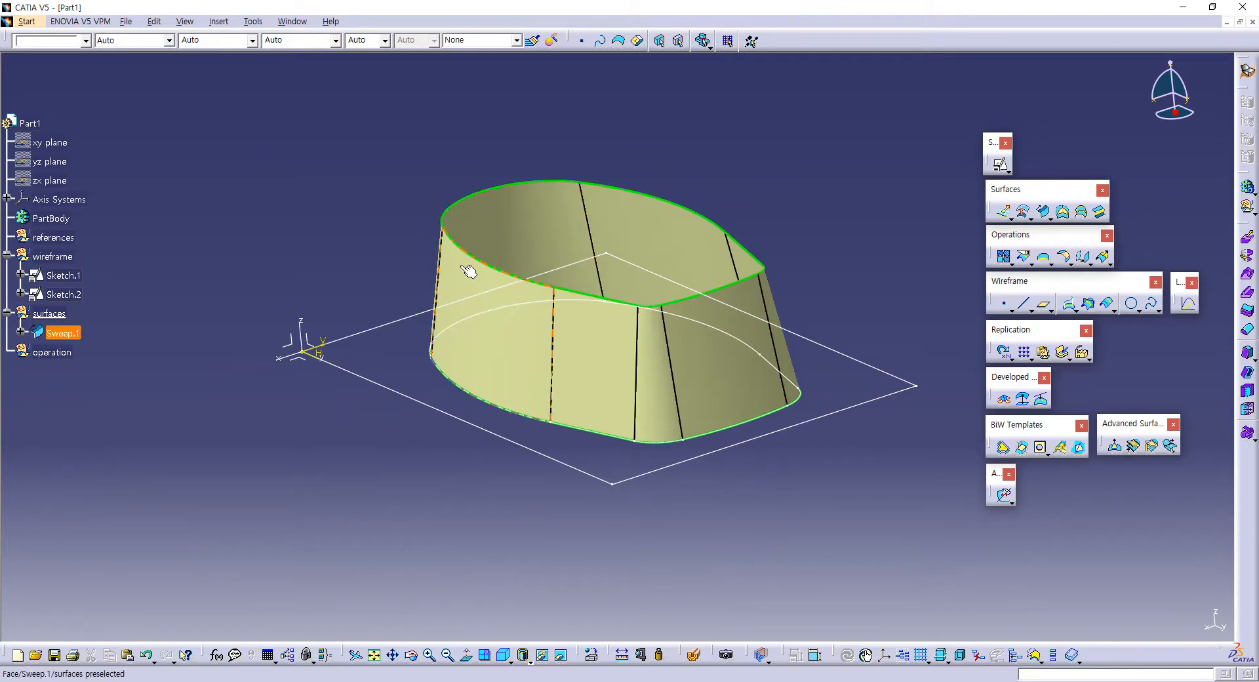
Step: Make the references geometrical set the in-work object
left_click(66, 239)
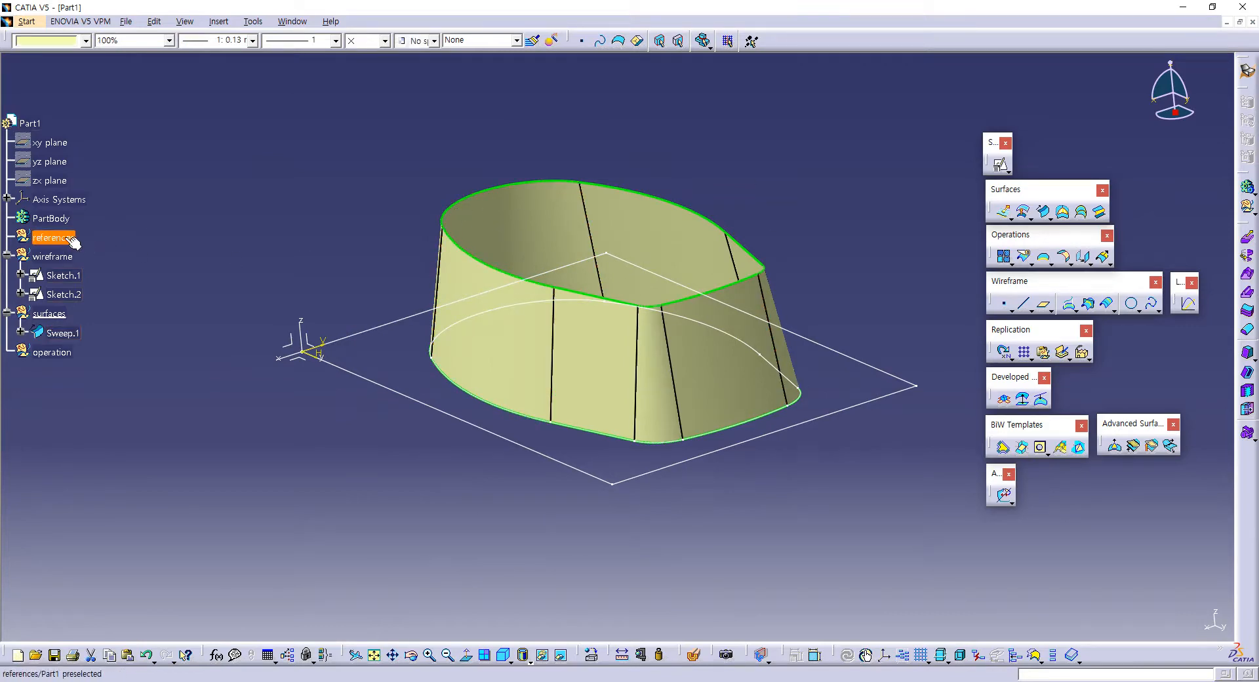
right_click(68, 241)
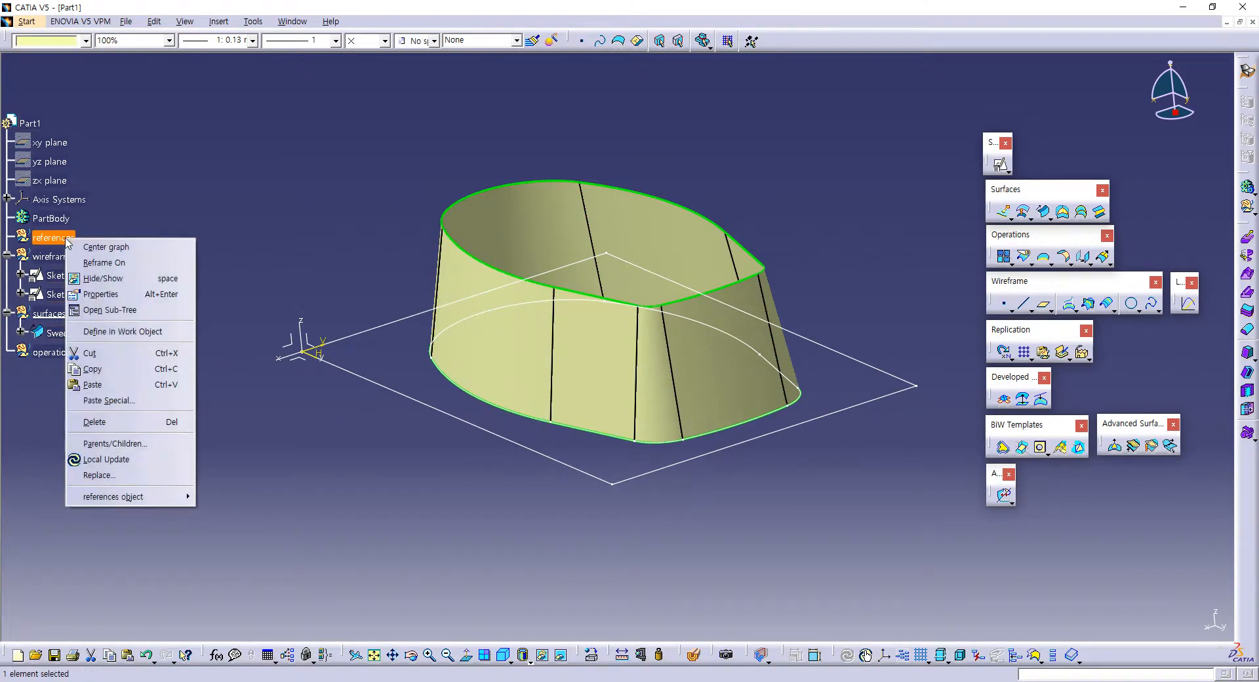
left_click(105, 331)
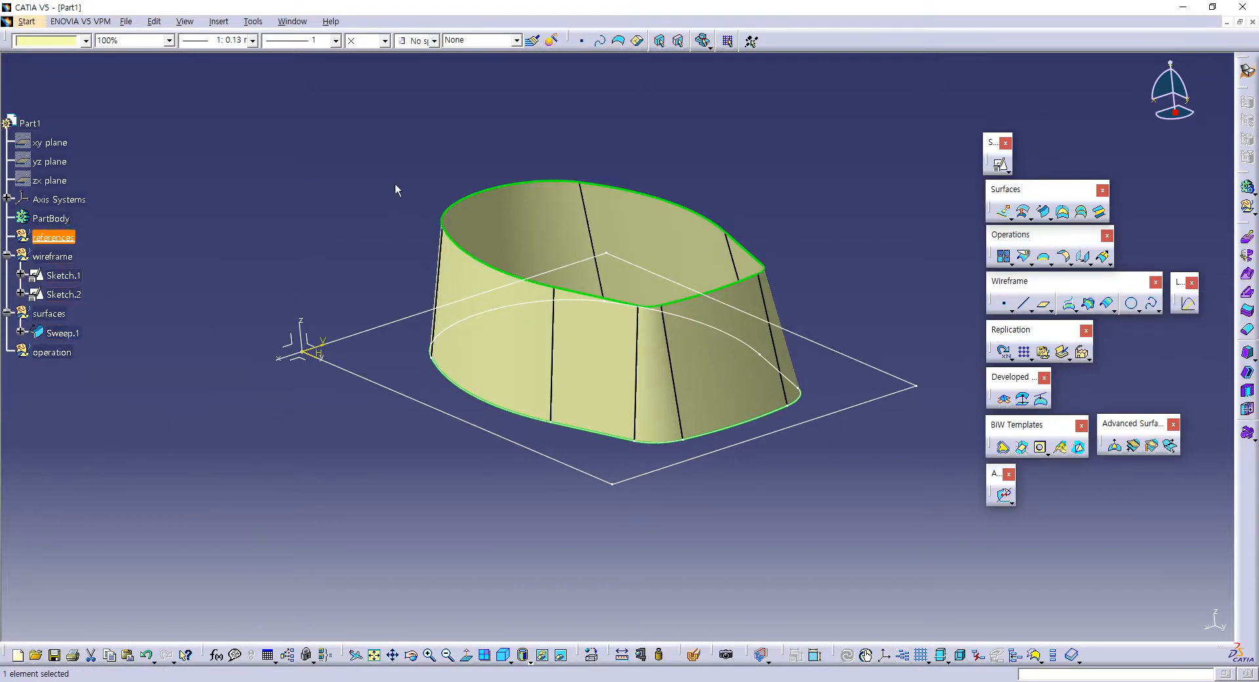
left_click(866, 234)
Step: Create a reference plane offset 40 mm from the absolute axis system's YZ plane
left_click(1042, 304)
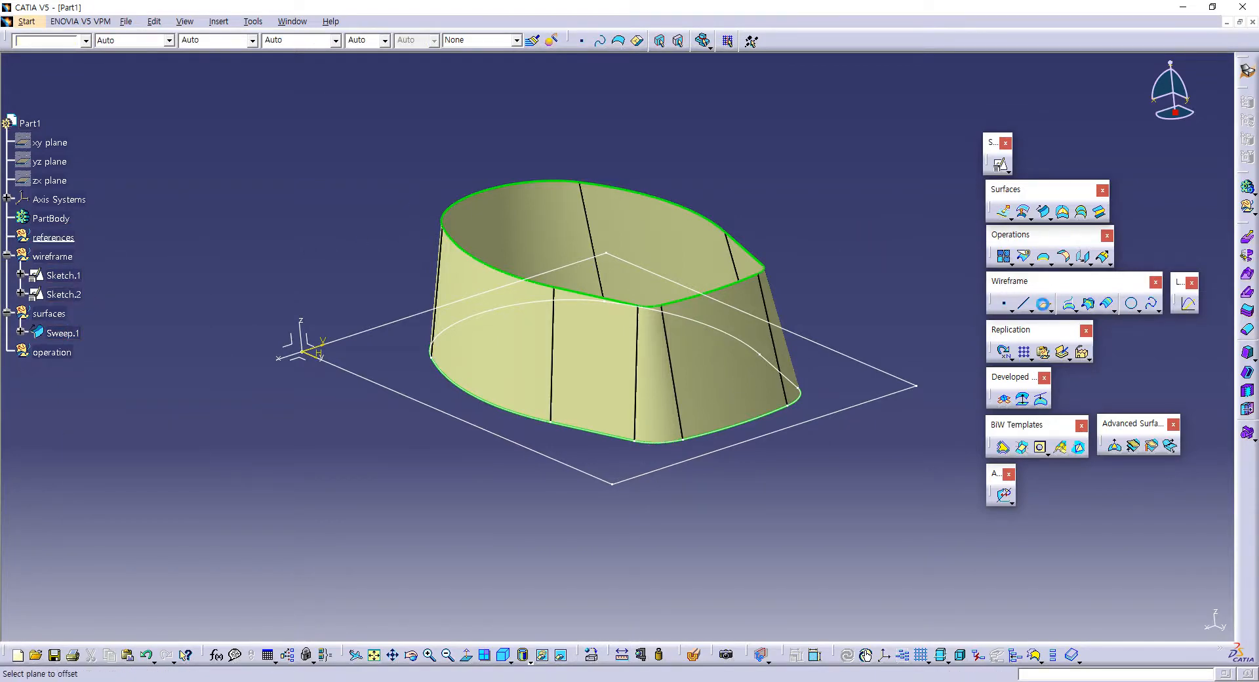
left_click(307, 334)
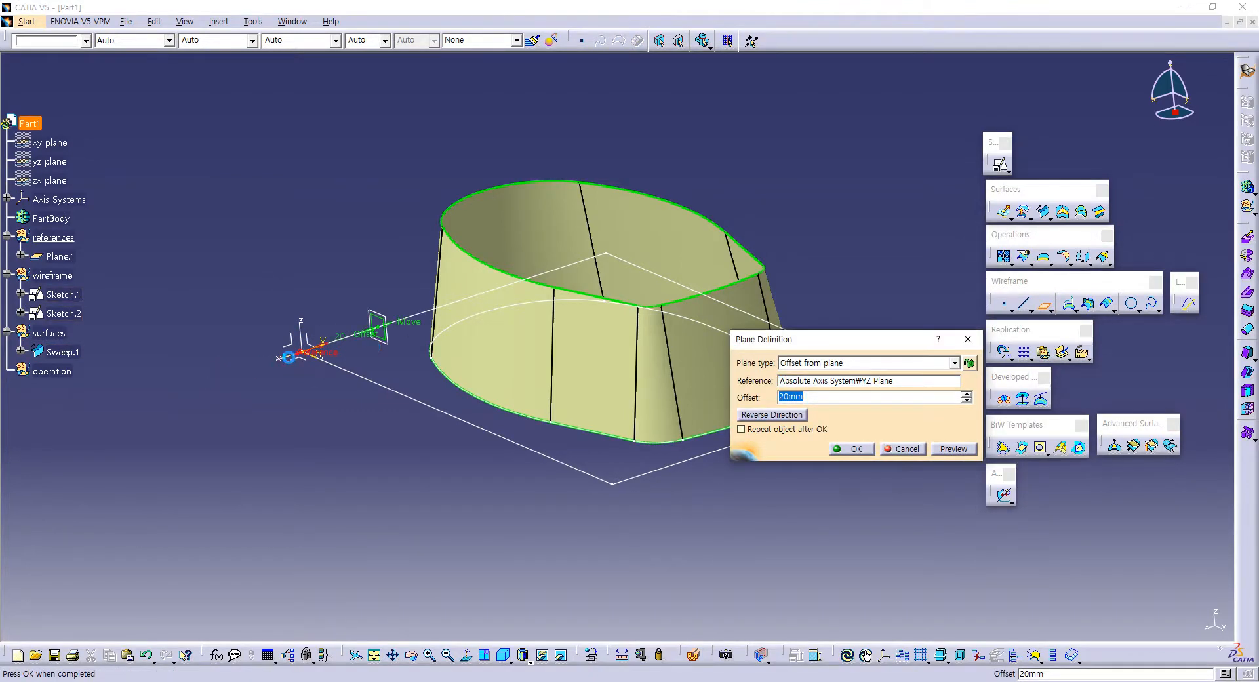
middle_click_drag(377, 352, 278, 335)
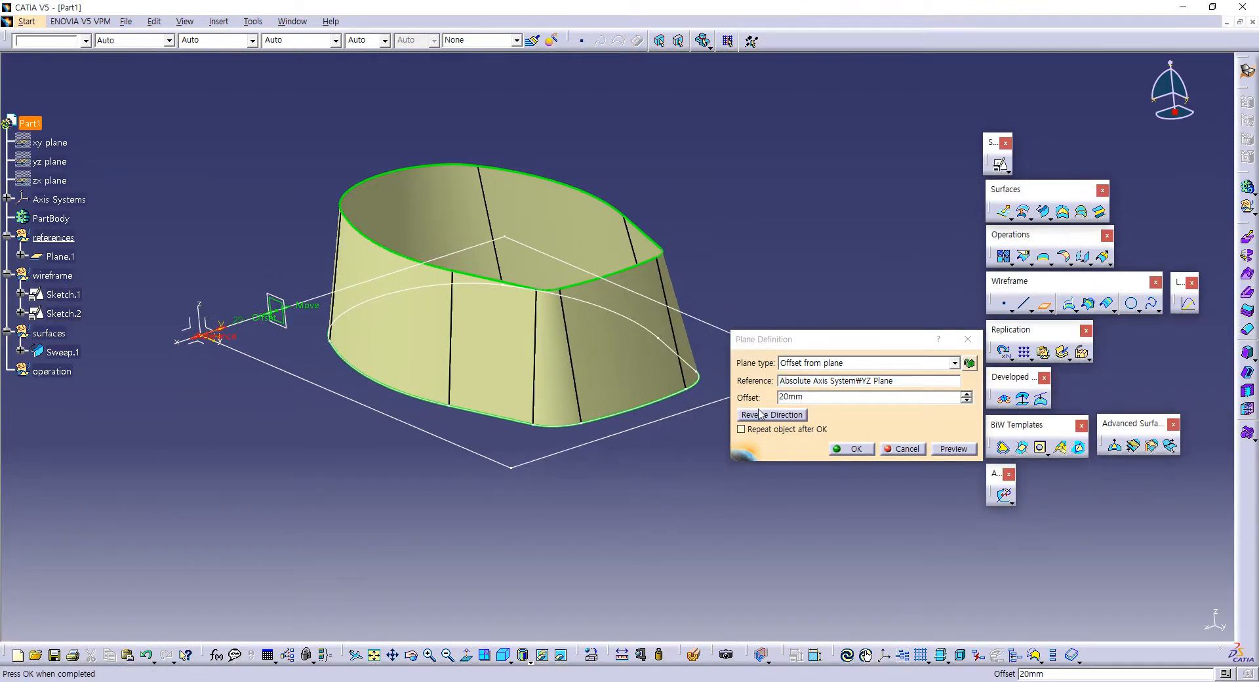
left_click(814, 398)
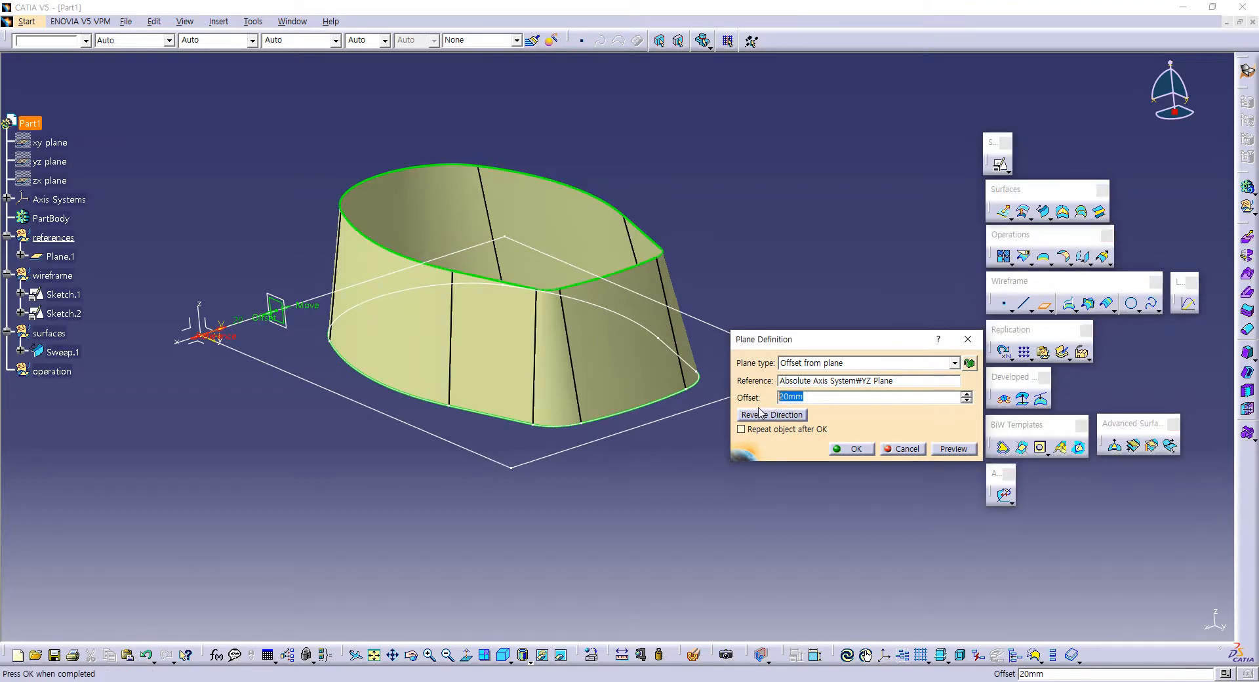
type("40")
key("Return")
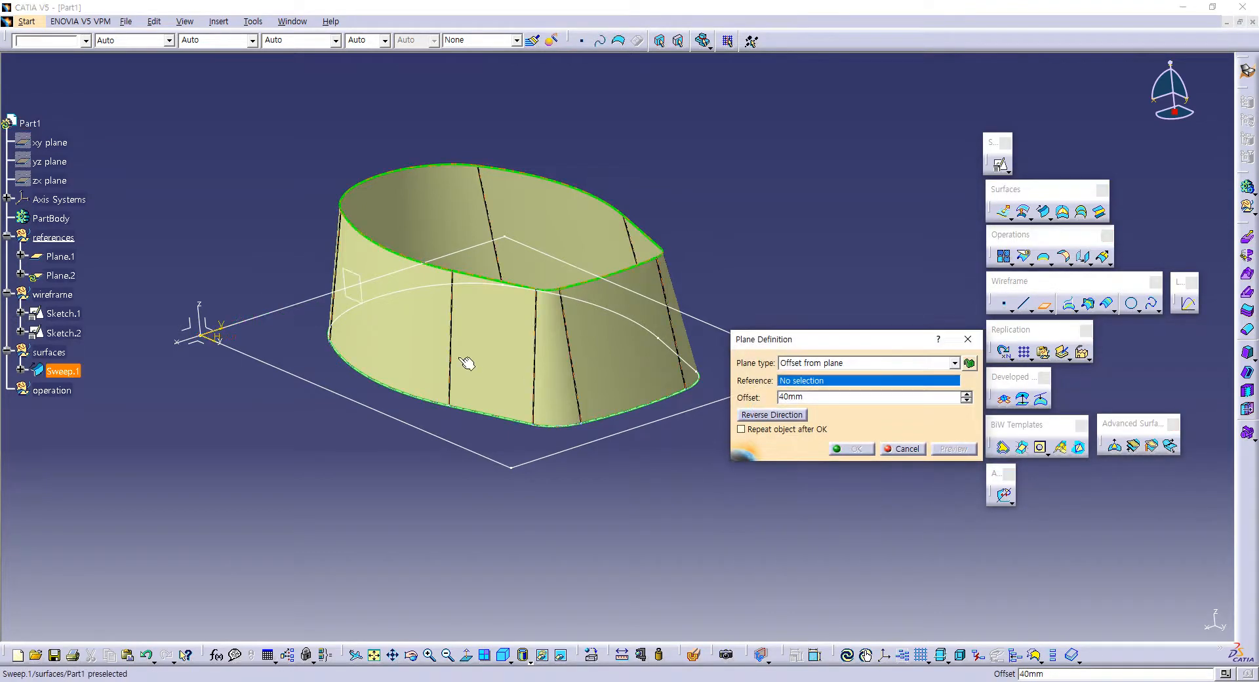
Step: Create a reference plane offset 60 mm from the absolute axis system's ZX plane, without repeating the plane command further
left_click(203, 331)
middle_click_drag(210, 332, 469, 349)
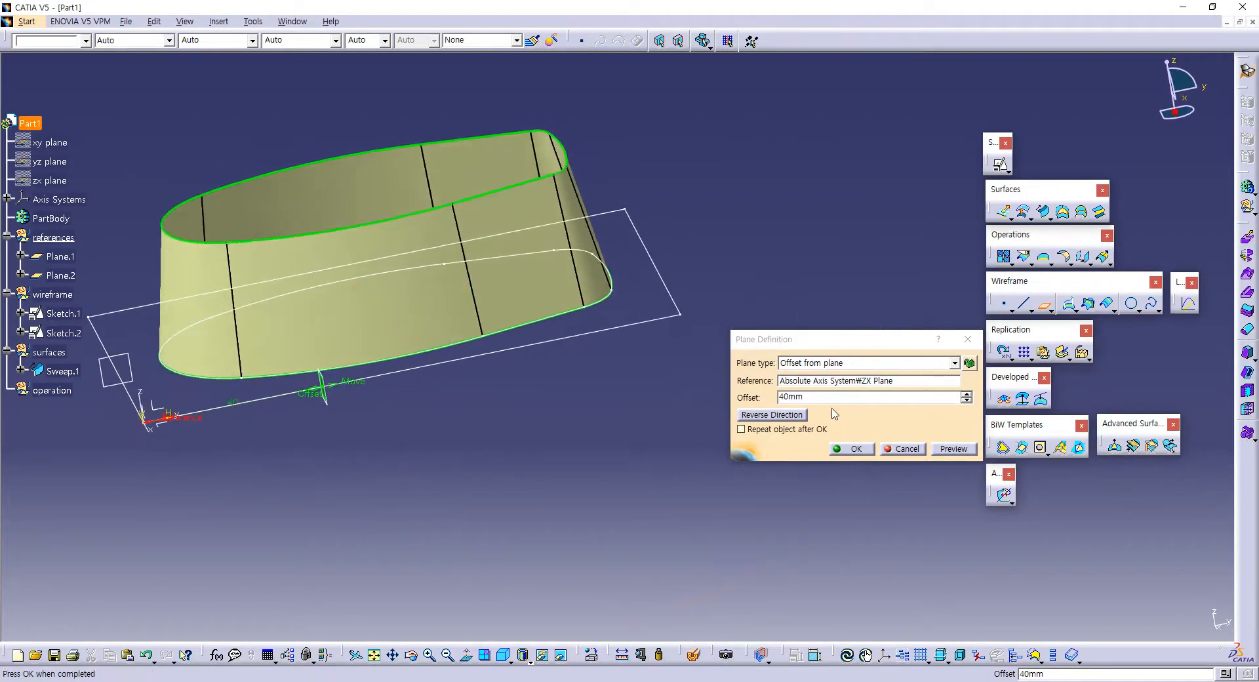
left_click_drag(827, 398, 728, 398)
type("60")
key("Return")
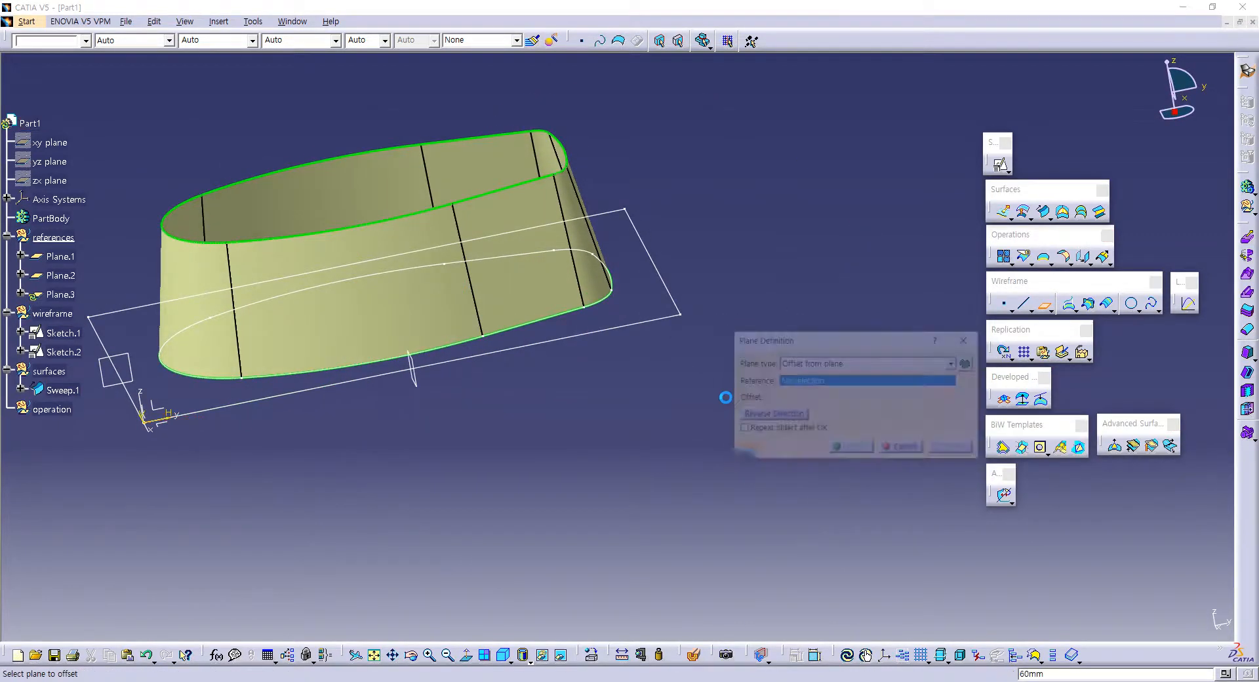
left_click(894, 451)
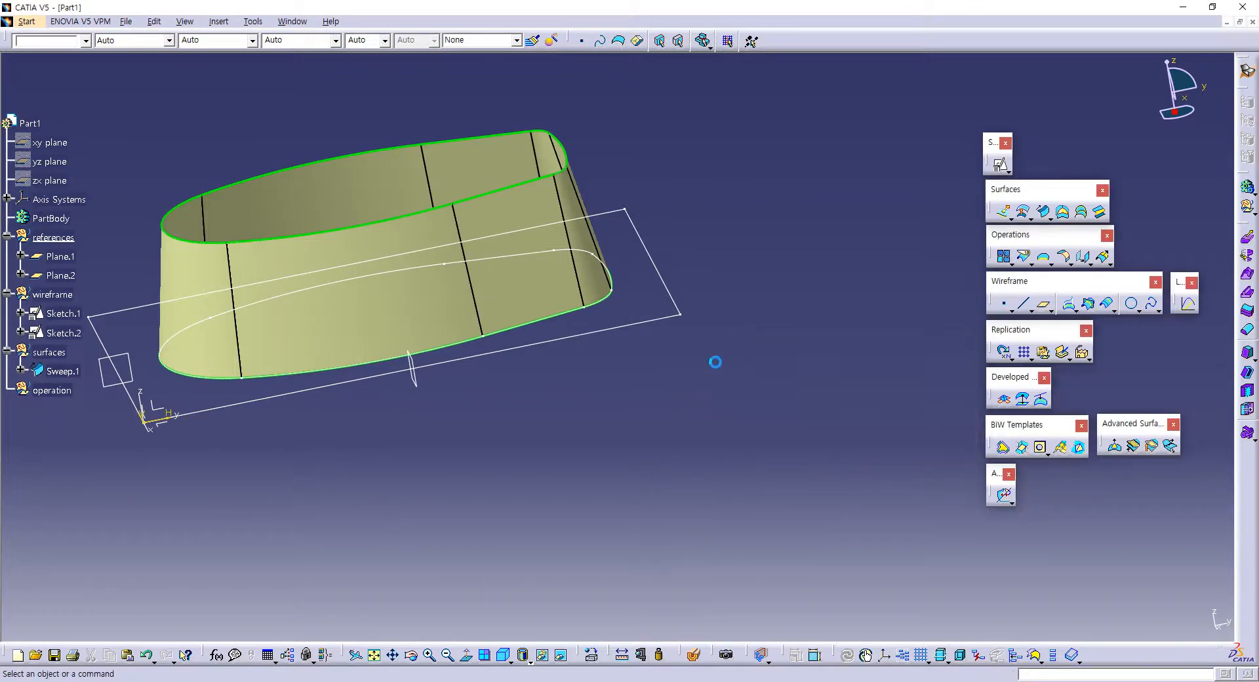
middle_click_drag(713, 359, 678, 450)
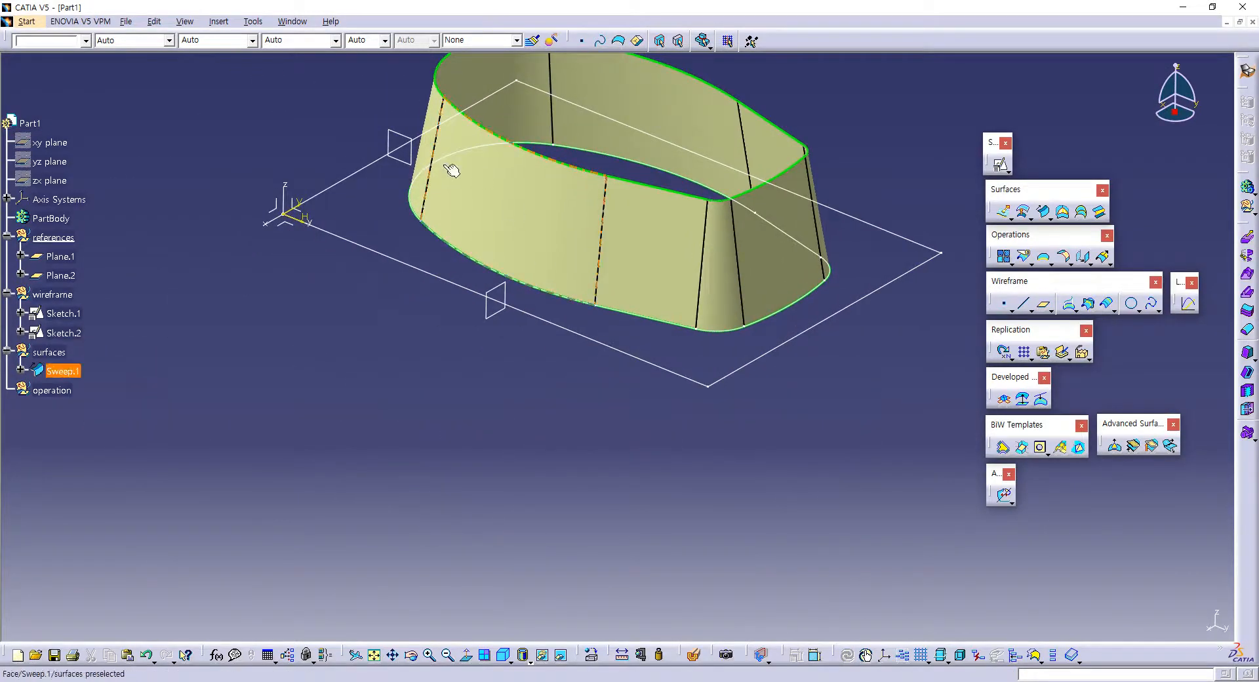
middle_click_drag(528, 262, 531, 315)
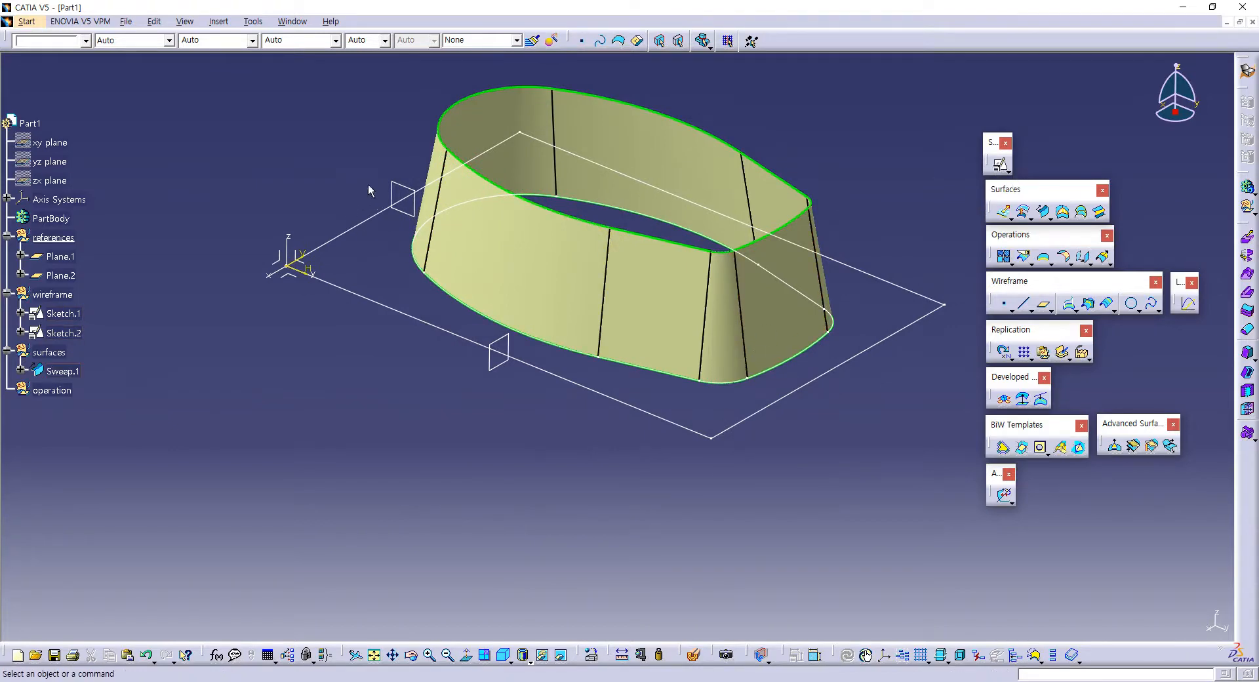
Step: Make the wireframe geometrical set the in-work object
left_click(52, 294)
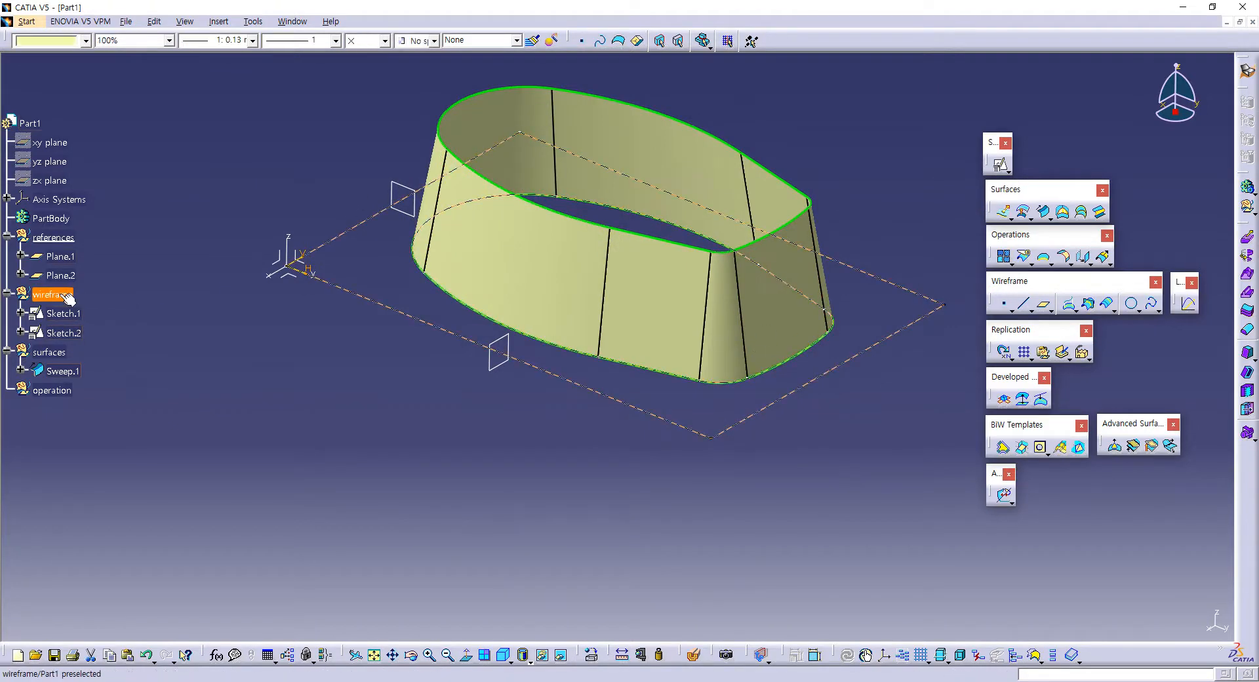
right_click(58, 294)
left_click(260, 392)
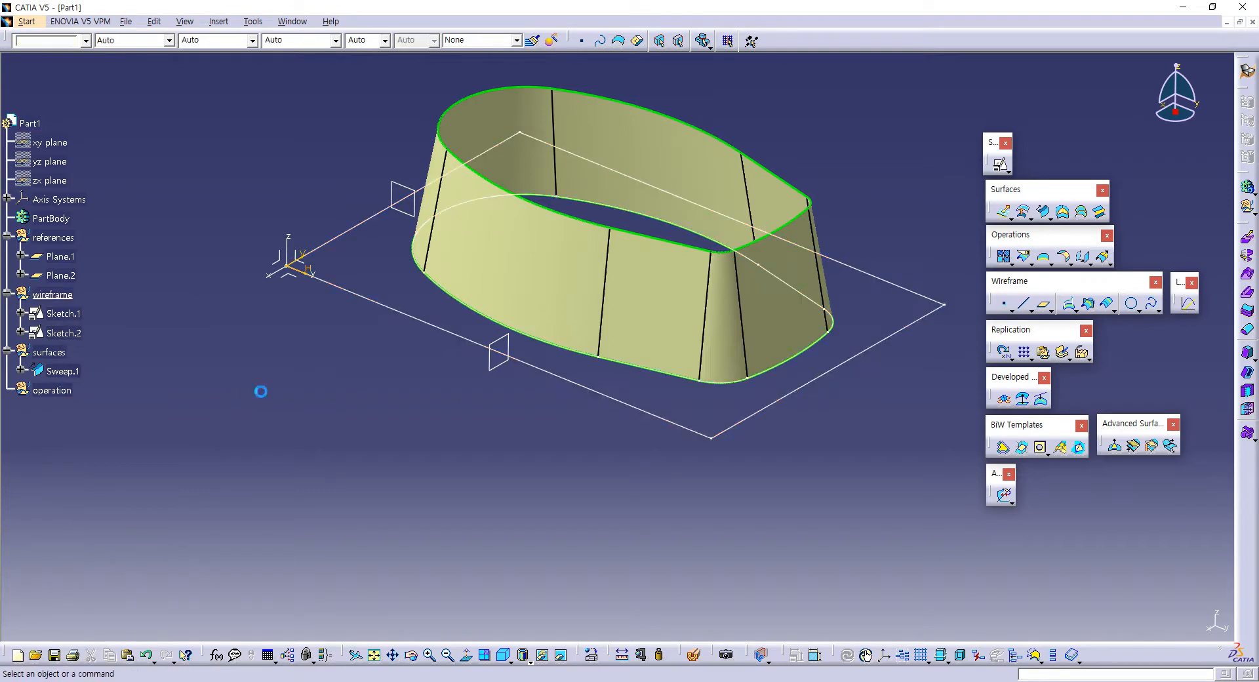
left_click(68, 241)
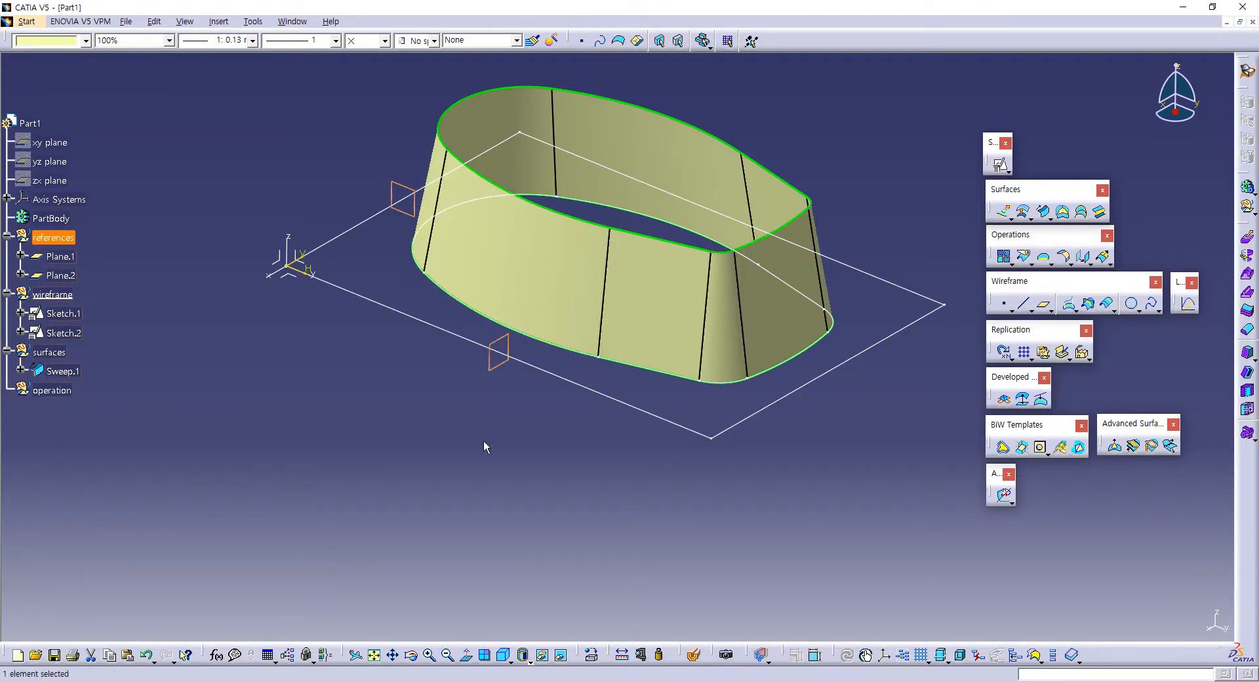
left_click(480, 457)
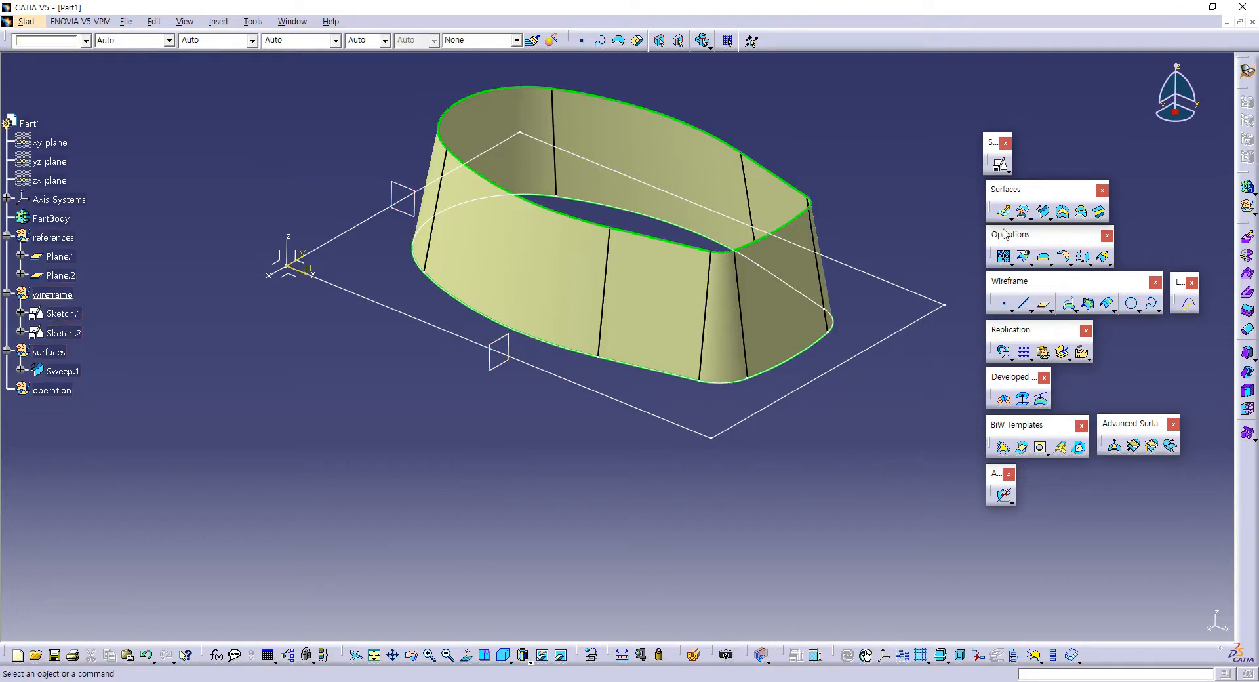
Step: Start a positioned sketch on Plane.1 and draw a three-point arc spanning the wall's full width, peaking about 26 mm above the base
left_click(1000, 164)
left_click(407, 191)
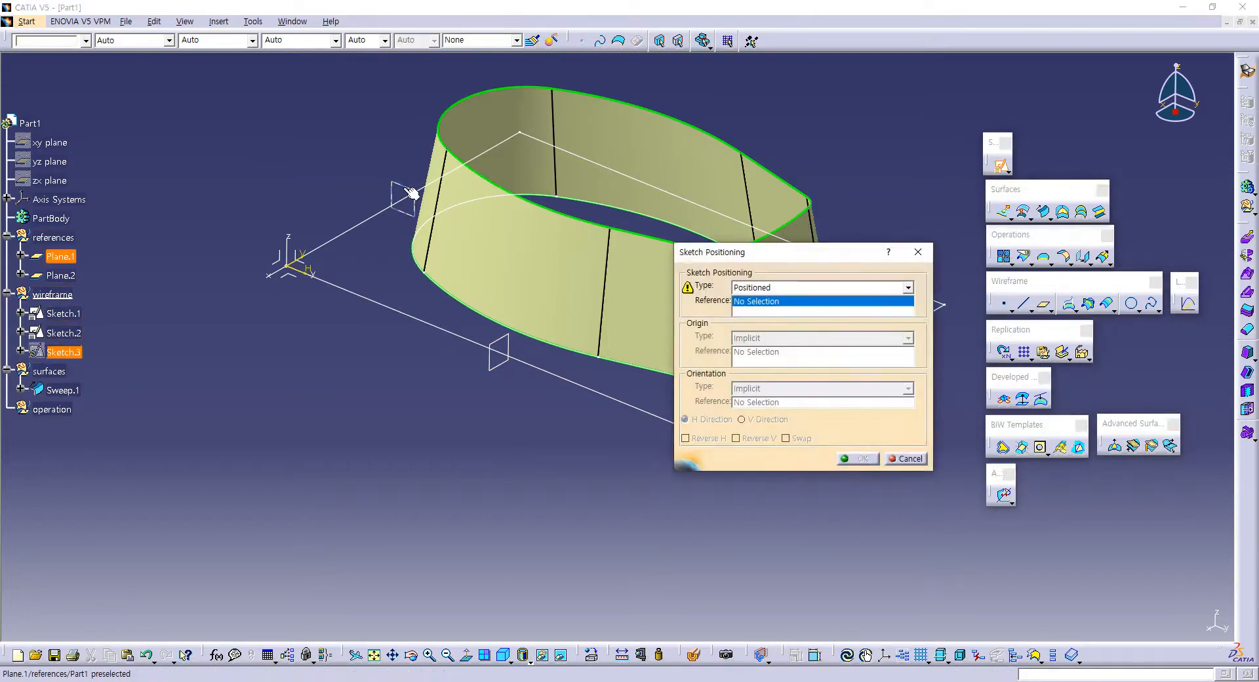
left_click(857, 459)
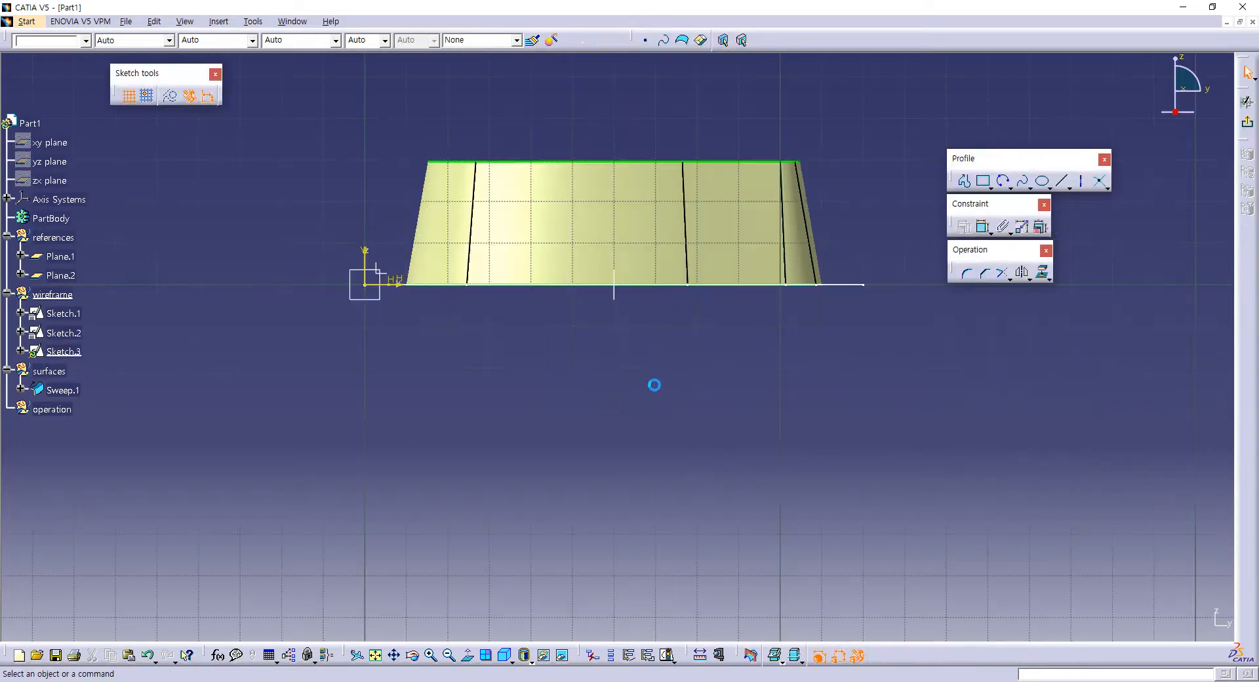
middle_click_drag(635, 348, 570, 410)
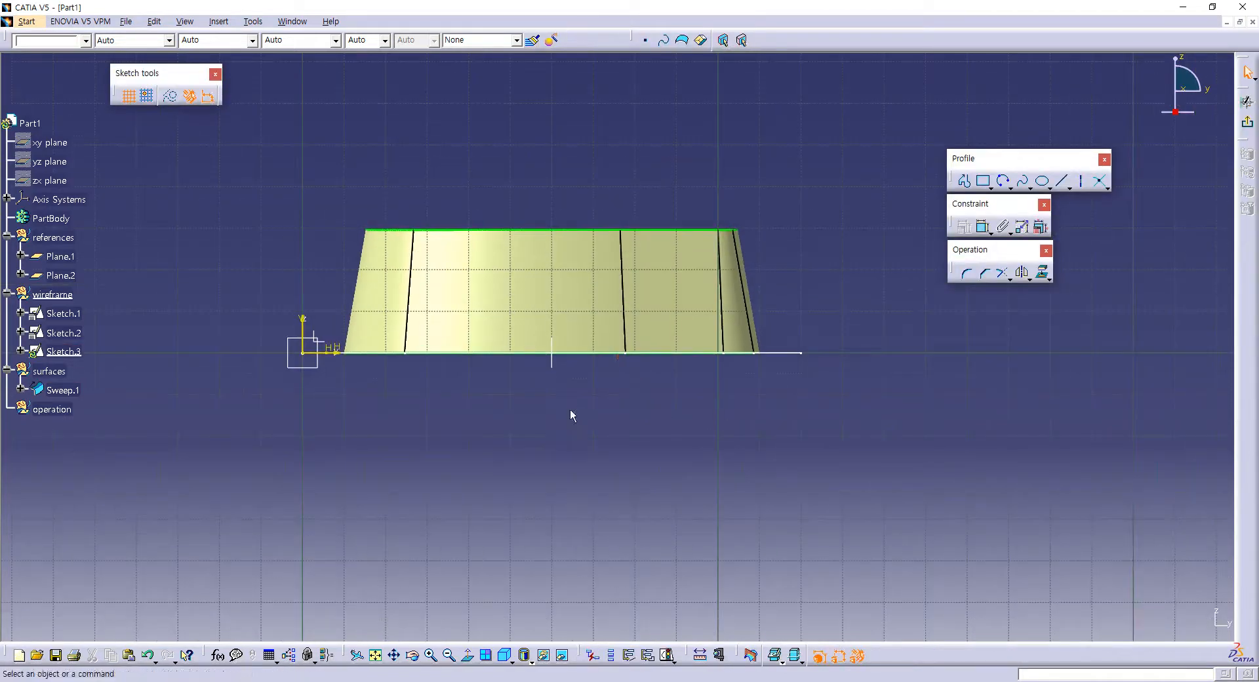
left_click(1004, 182)
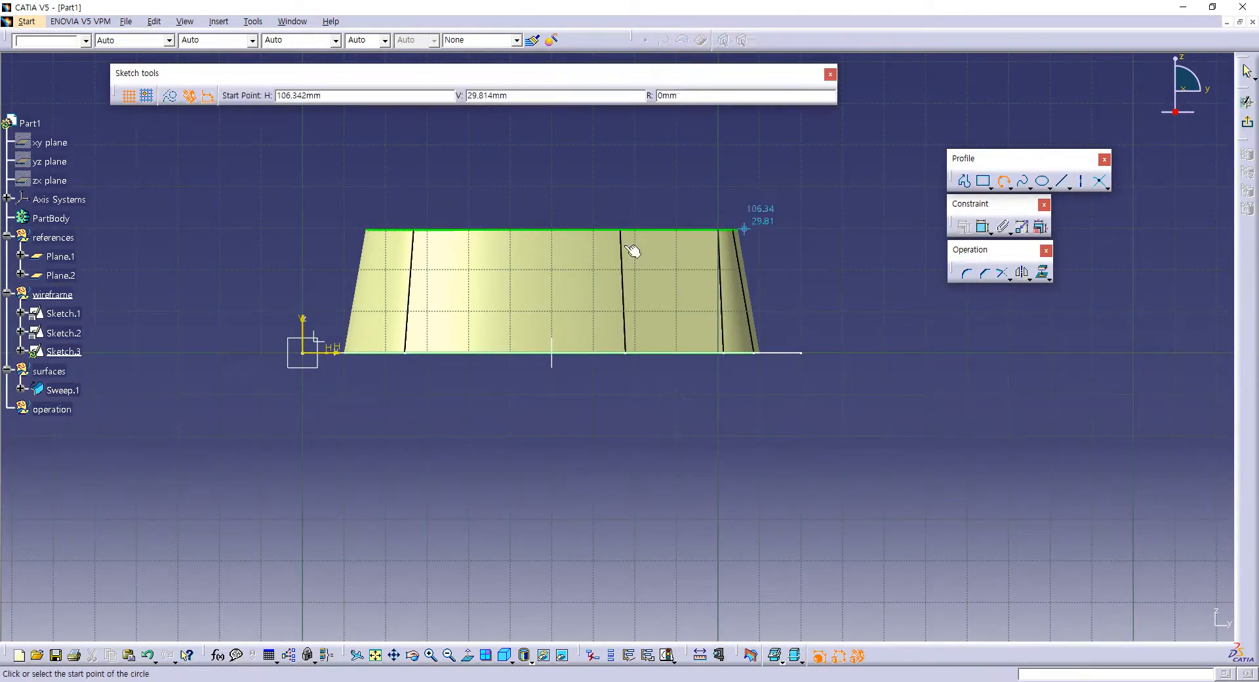
left_click(286, 282)
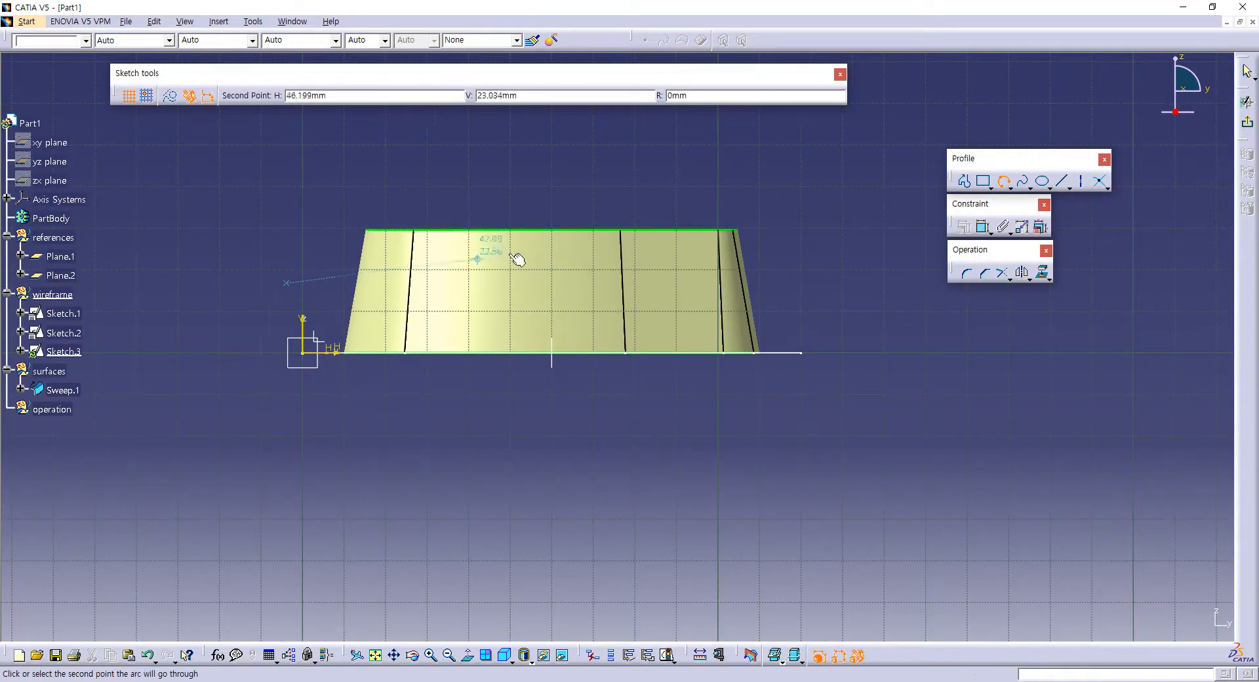
left_click(551, 243)
left_click(811, 290)
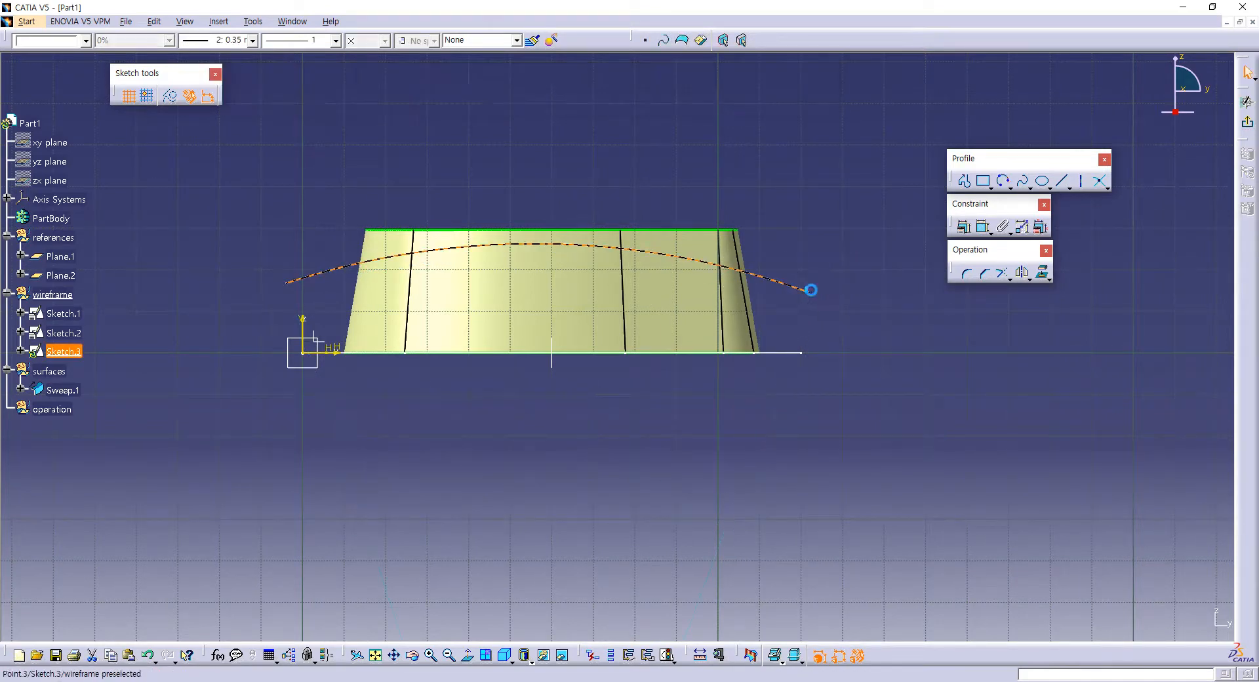
Step: Constrain the arc's centre point to be coincident with Plane.2
middle_click_drag(761, 186, 728, 287)
middle_click_drag(705, 339, 708, 220)
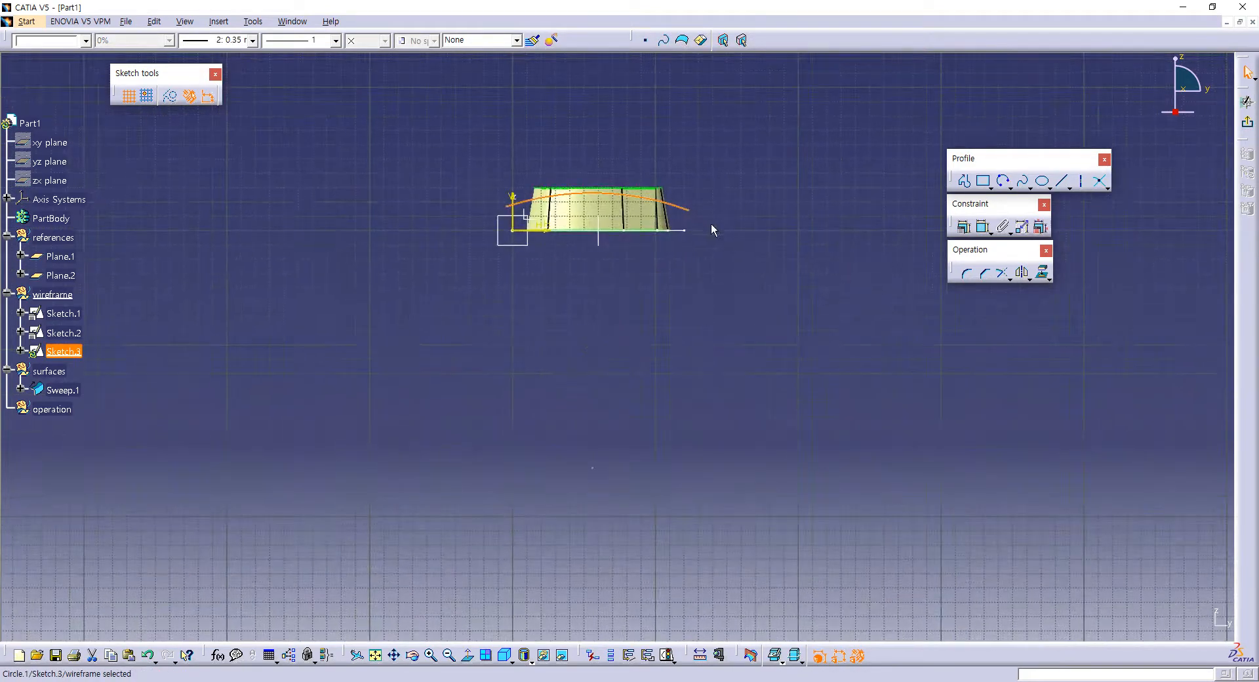
left_click(968, 312)
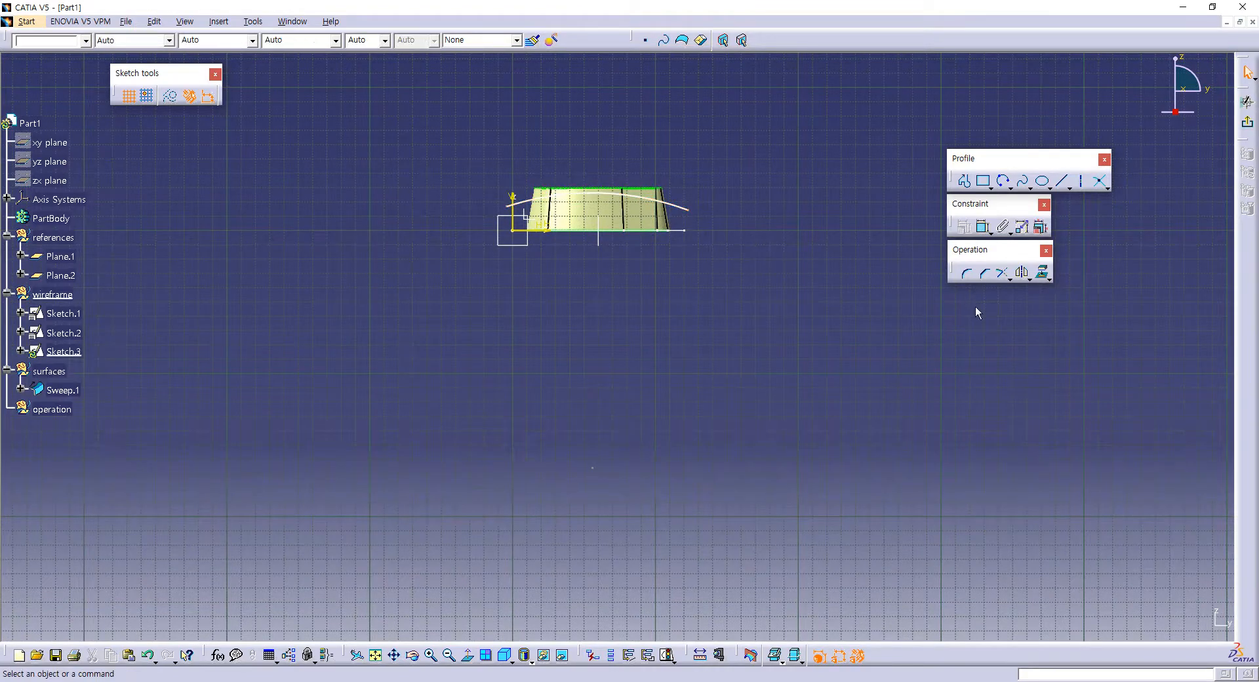
left_click(983, 227)
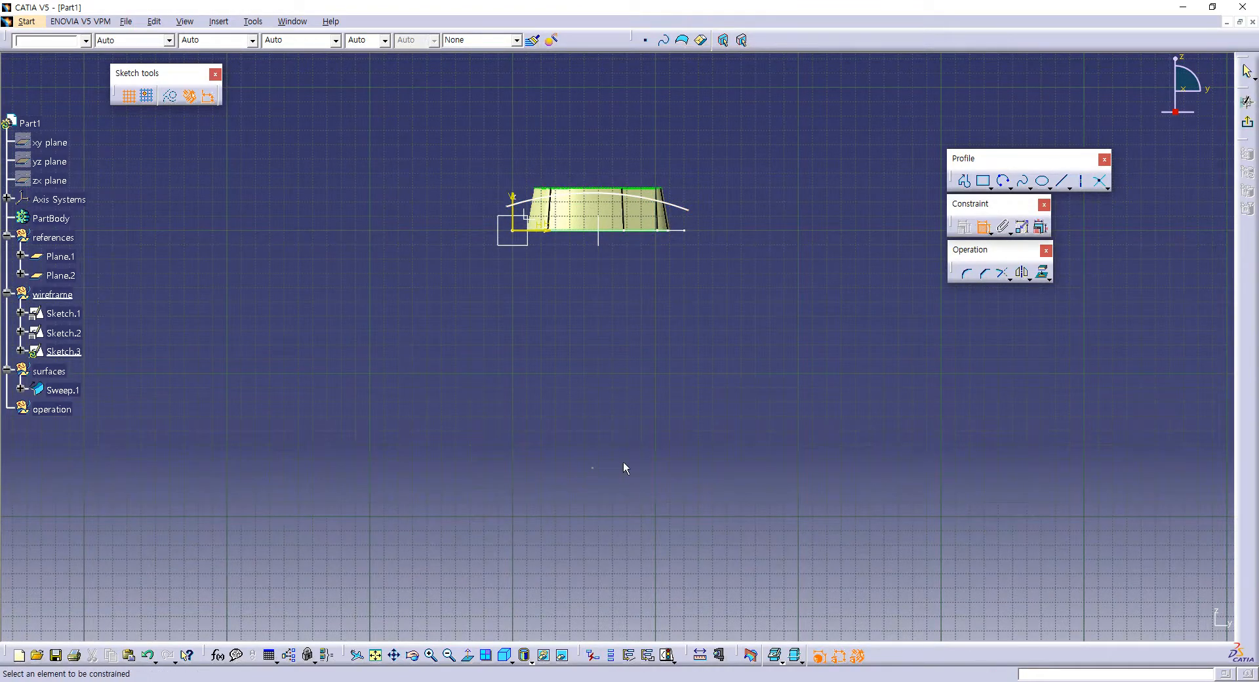
left_click(598, 235)
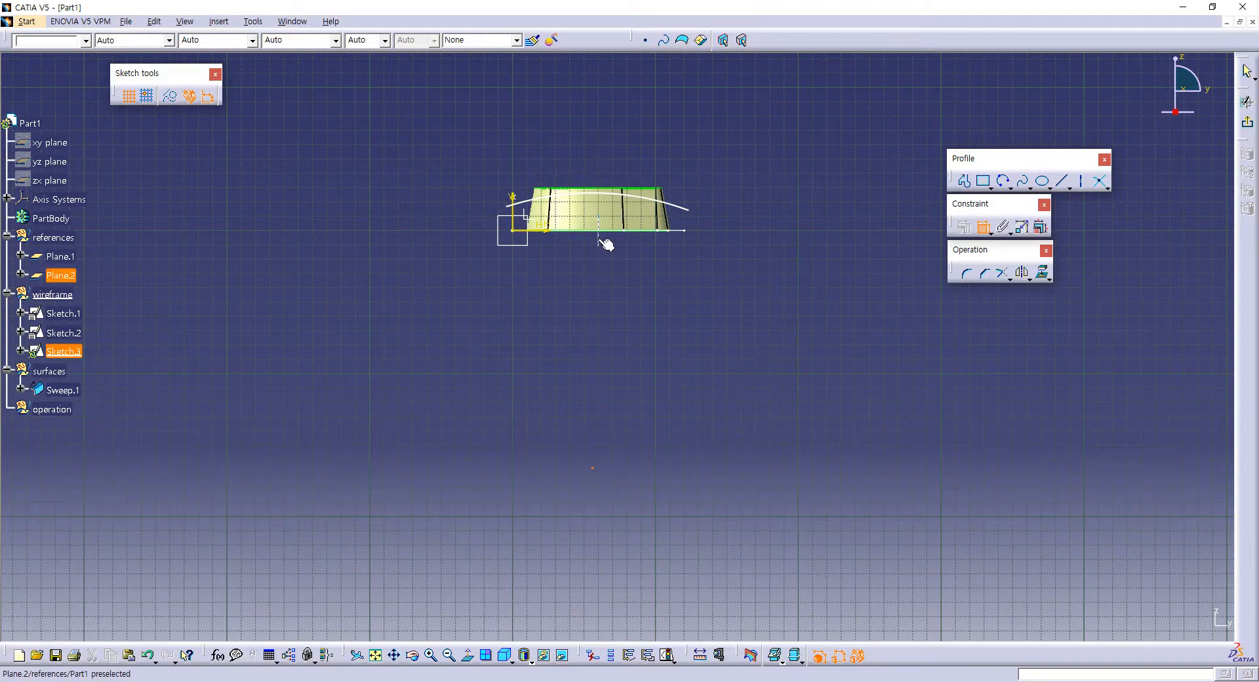
right_click(634, 255)
left_click(655, 313)
mouse_move(627, 278)
middle_mouse_down()
mouse_move(635, 180)
mouse_move(610, 404)
mouse_move(608, 366)
middle_mouse_up()
middle_click_drag(608, 367, 644, 407)
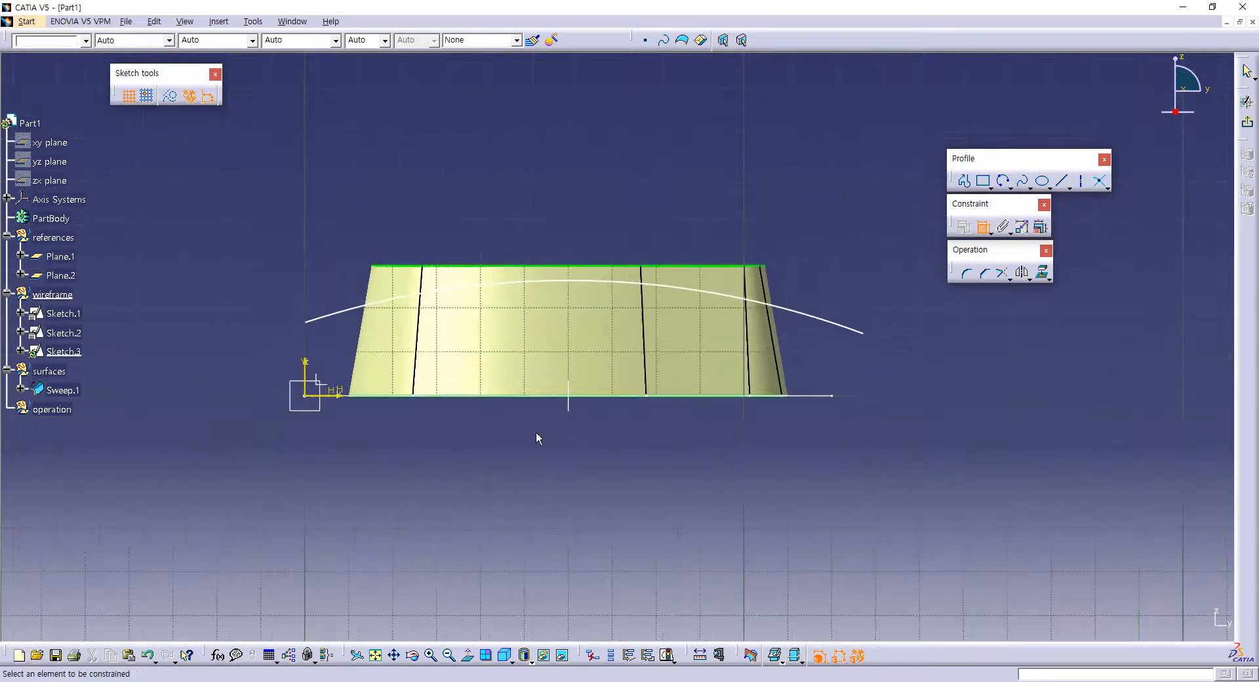
Step: Dimension the arc's height above the sketch's horizontal axis and set it to 25 mm
left_click(330, 396)
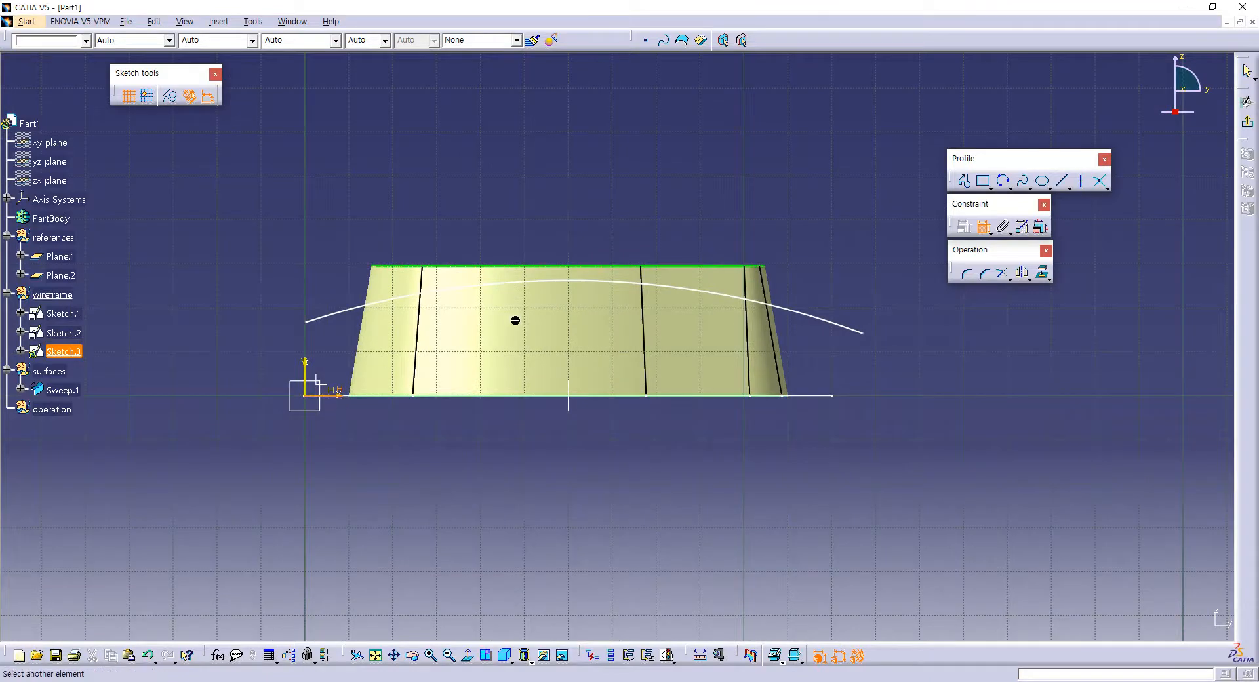
left_click(576, 283)
left_click(238, 332)
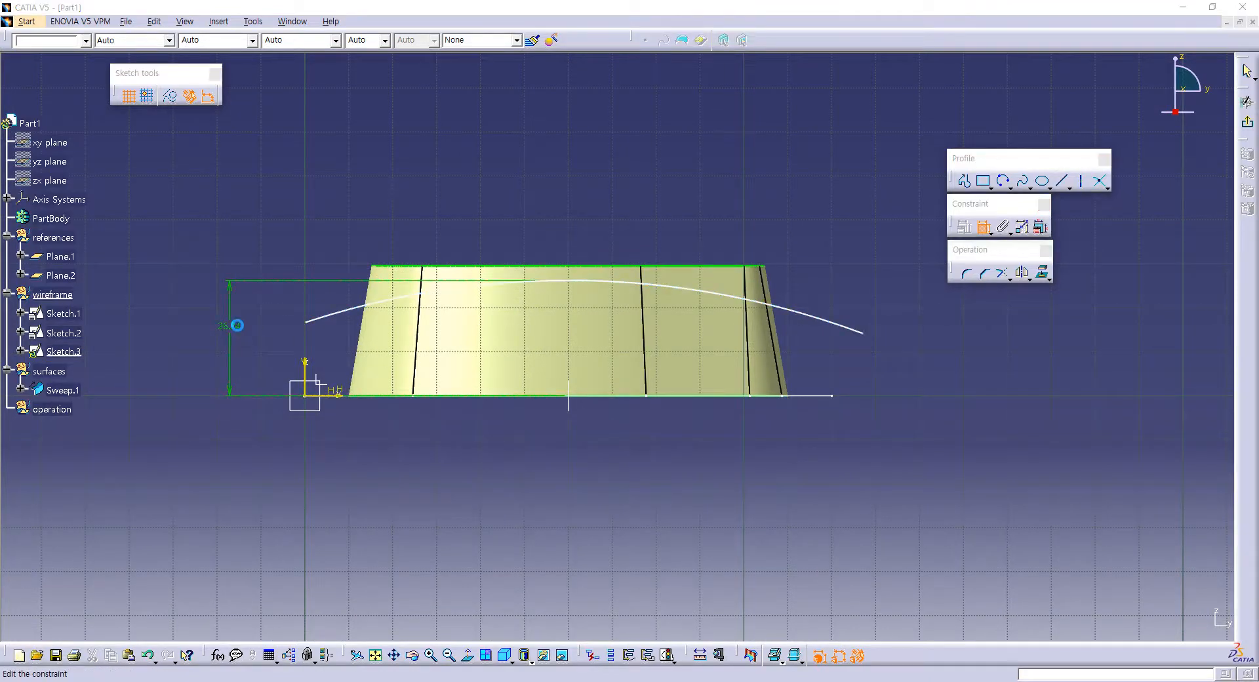
double_click(232, 331)
type("25mm")
key("Return")
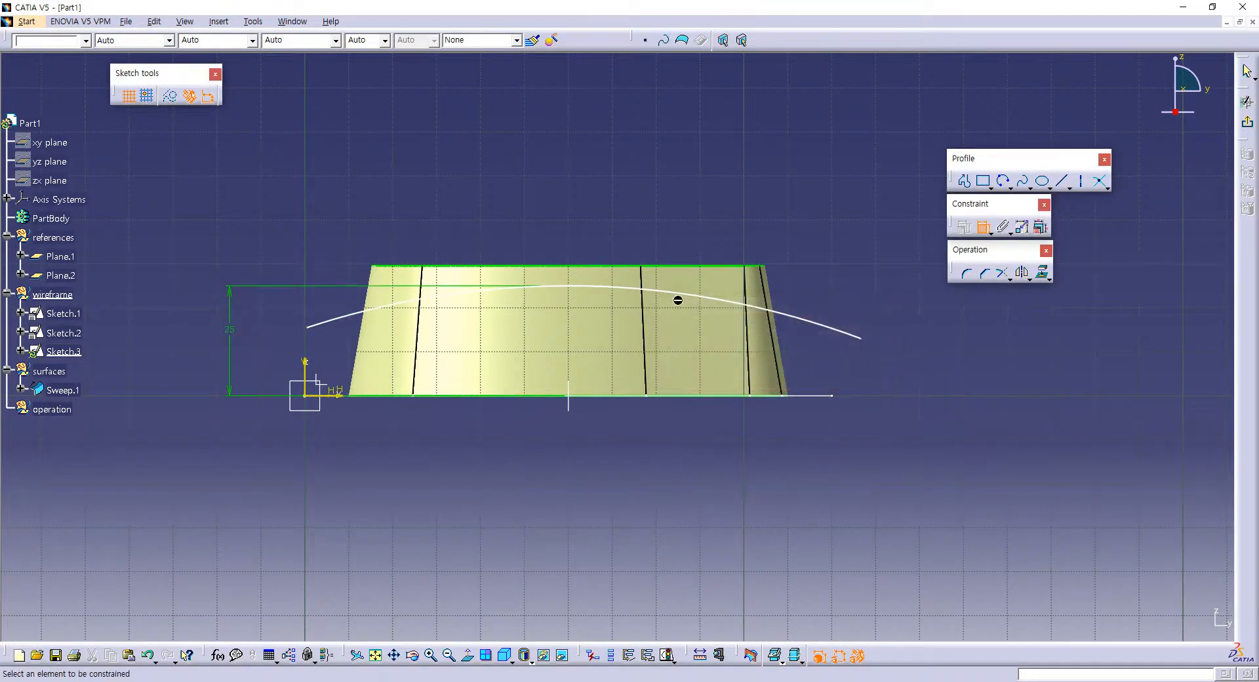
Step: Dimension the arc's radius as 200 mm and exit the sketch
left_click(716, 303)
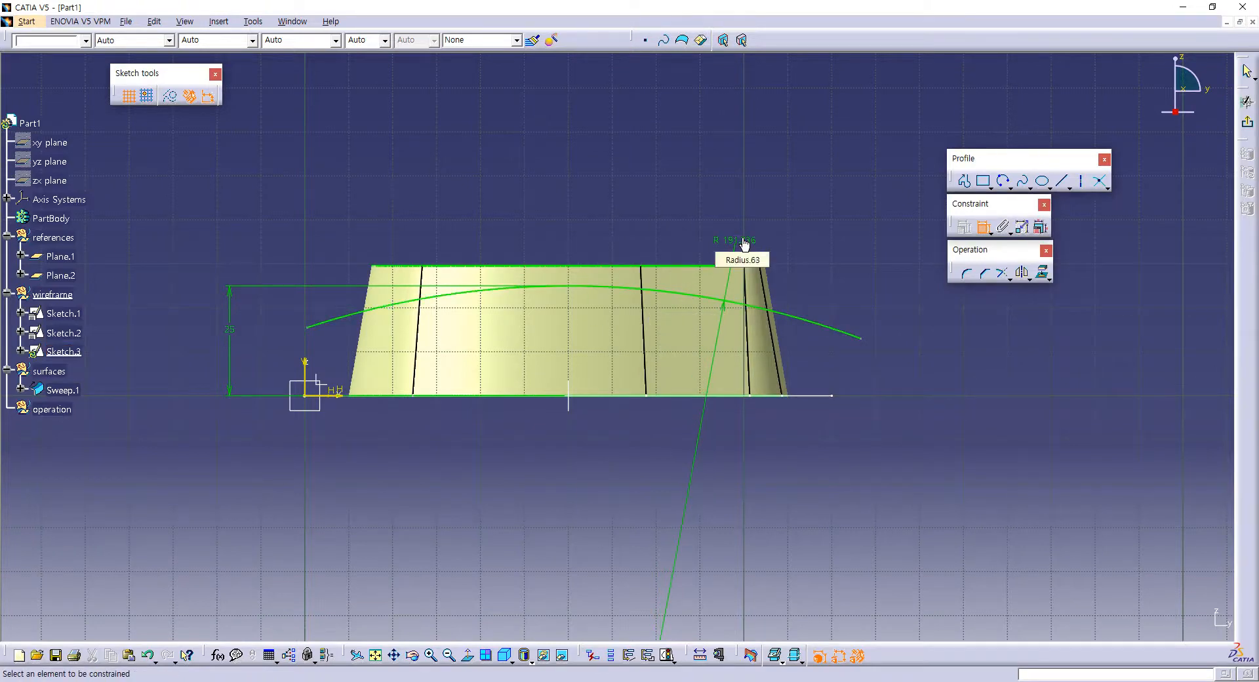
left_click(741, 243)
double_click(740, 241)
type("200")
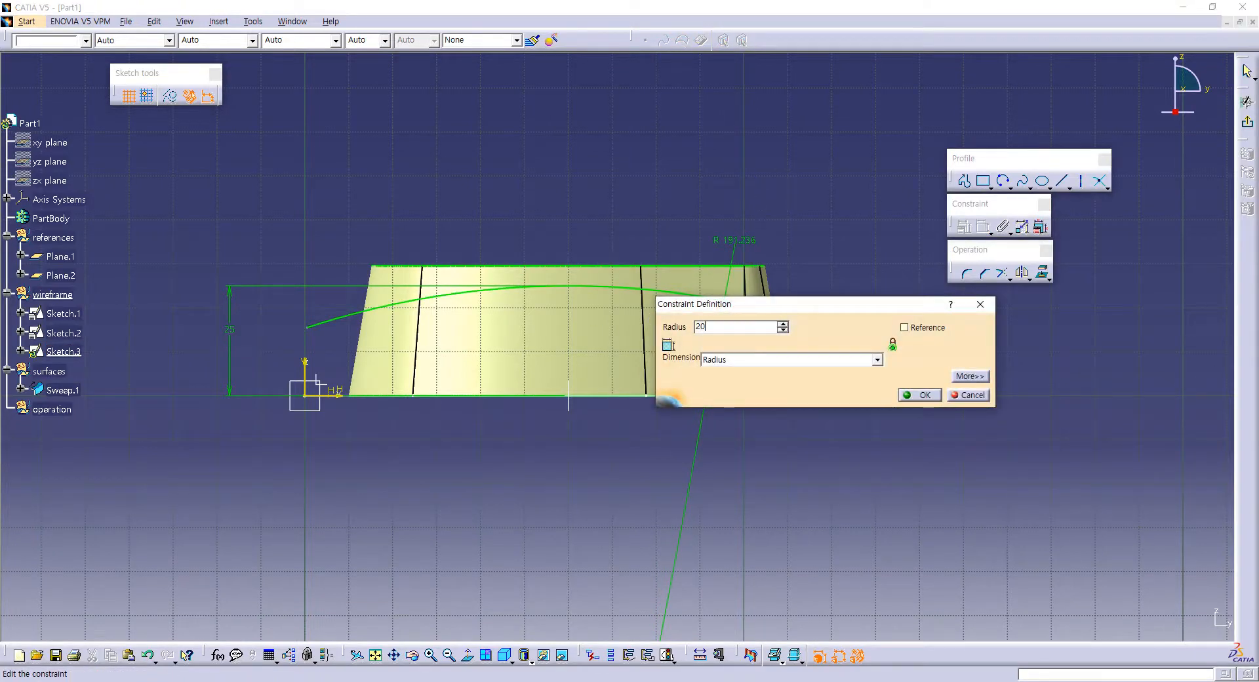
key("Return")
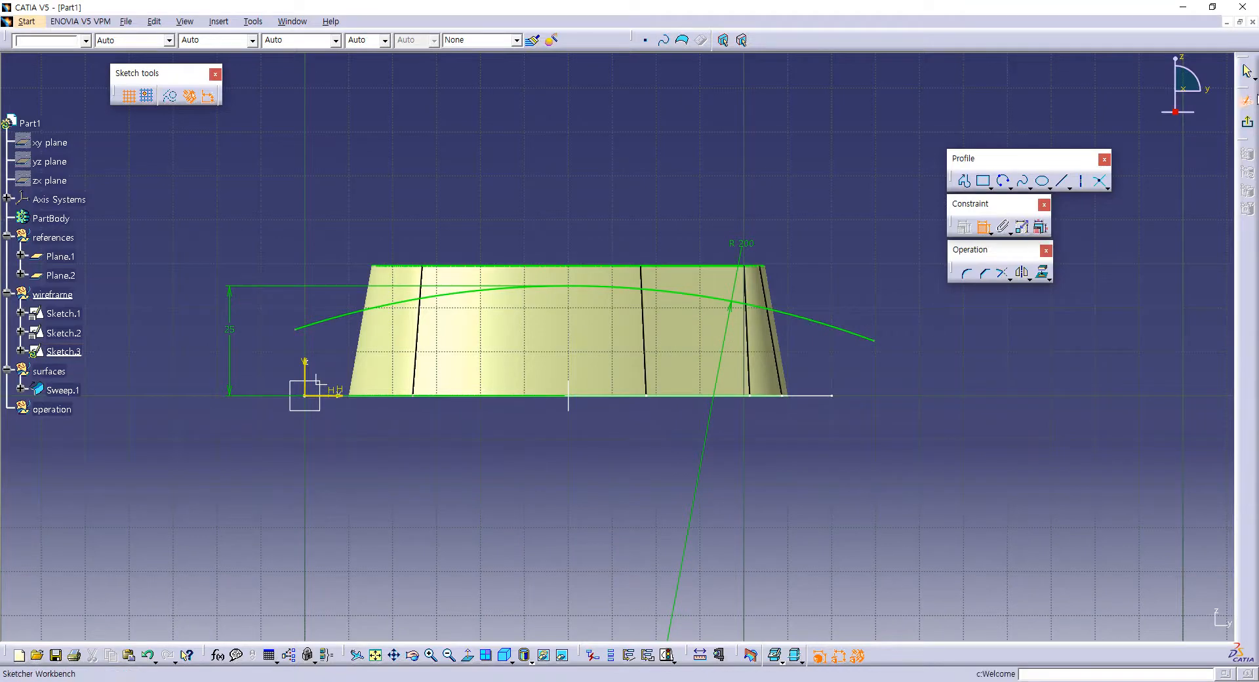
left_click(1247, 121)
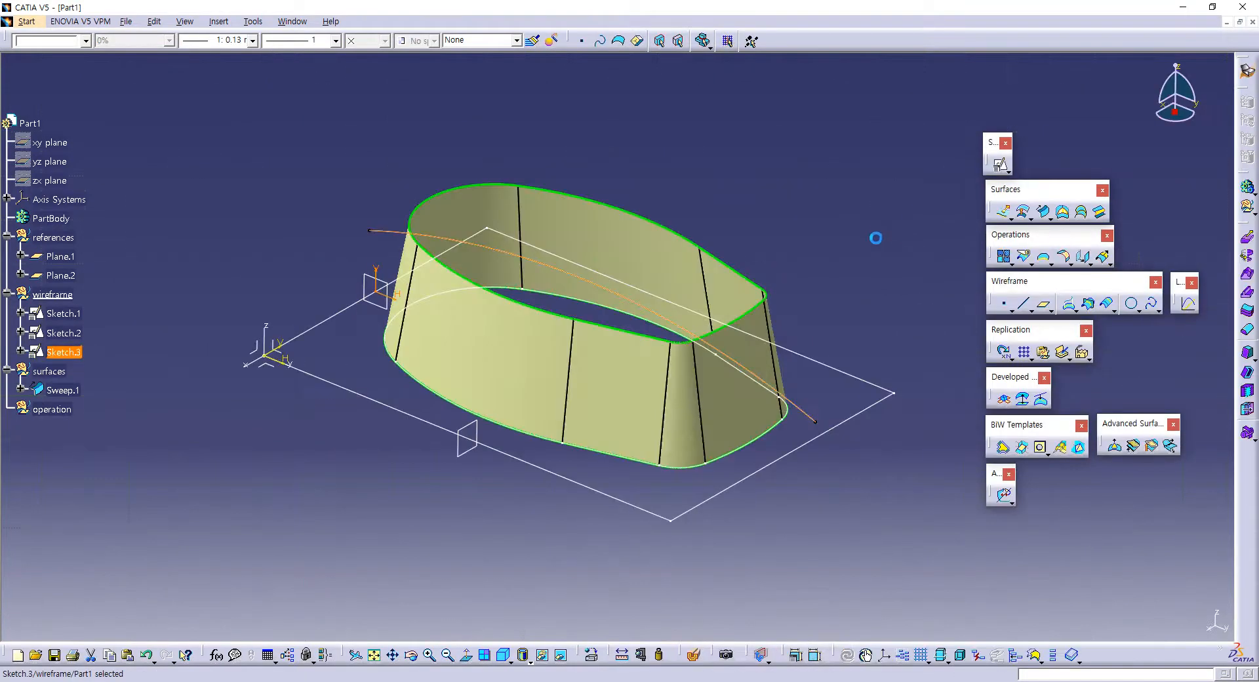
Step: Start a positioned sketch on Plane.2 and draw a three-point arc across the wall, peaking about 26 mm above the base
mouse_move(877, 238)
middle_mouse_down()
mouse_move(795, 328)
mouse_move(813, 258)
middle_mouse_up()
left_click(812, 259)
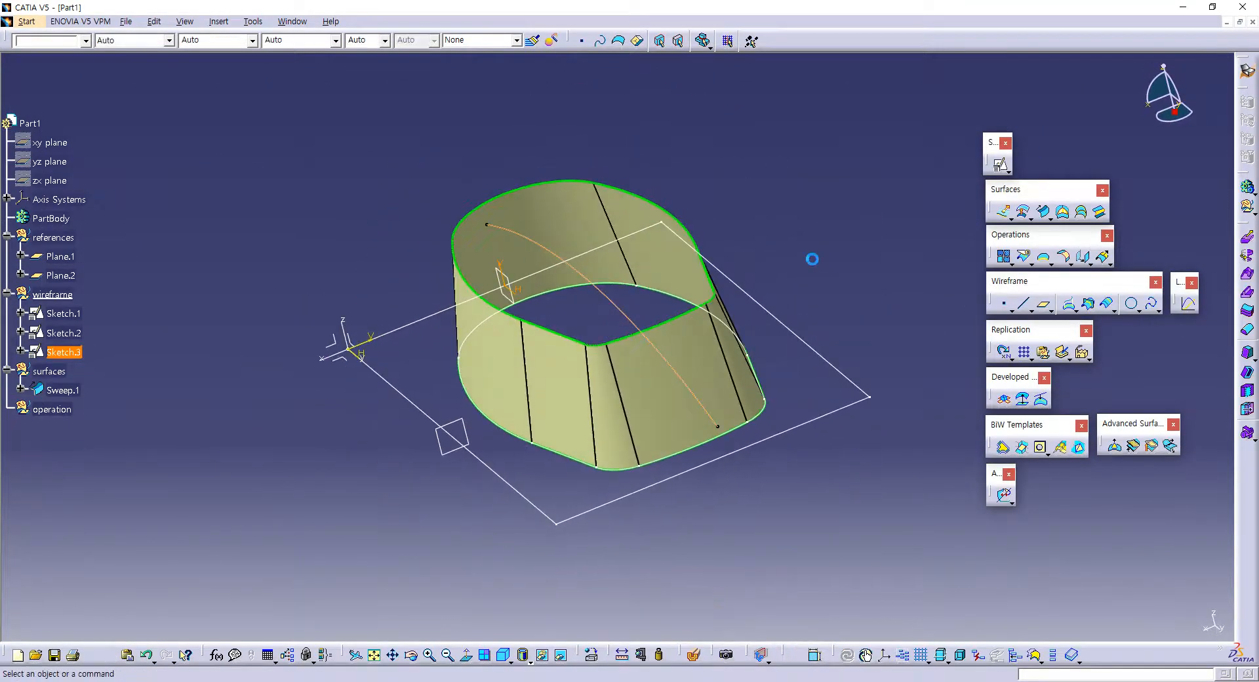
left_click(450, 421)
left_click(1000, 164)
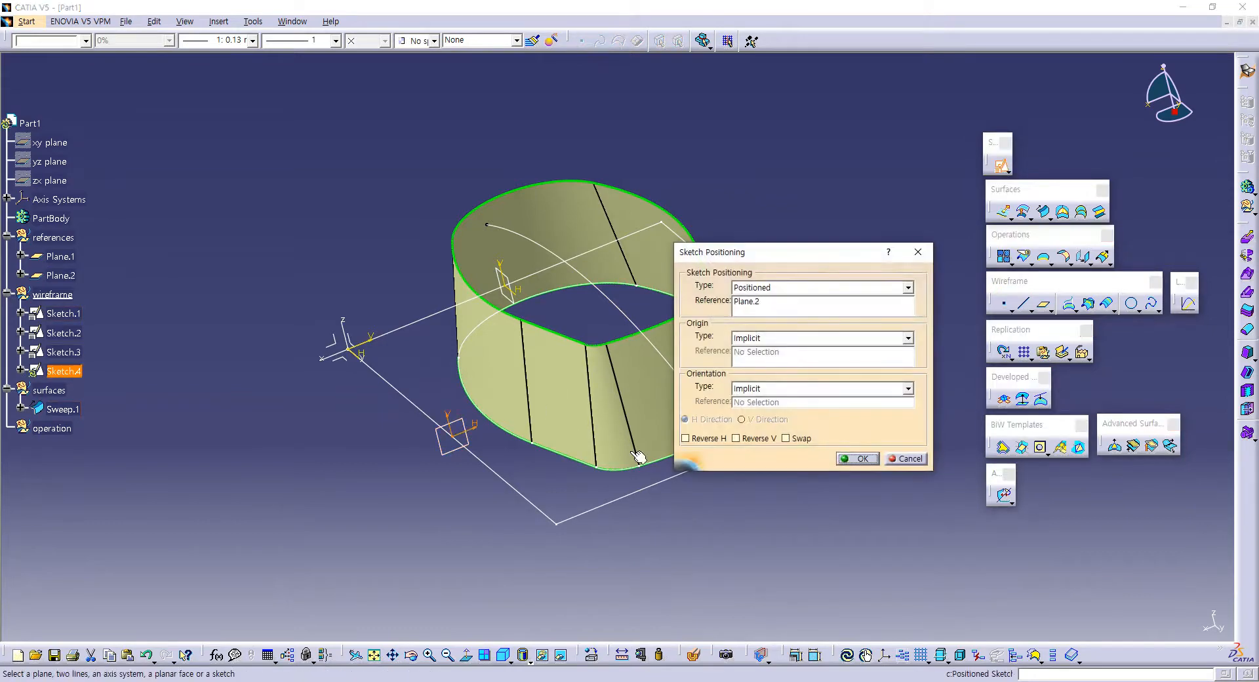
left_click(842, 460)
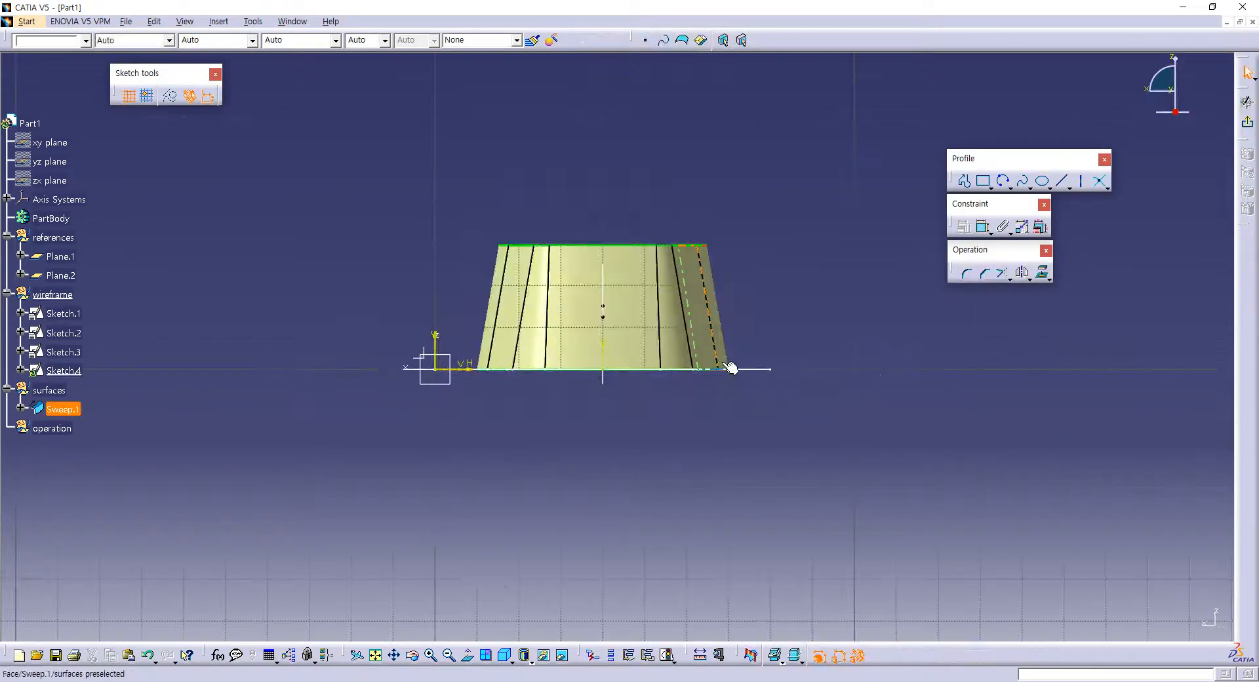
left_click(1003, 184)
left_click(417, 289)
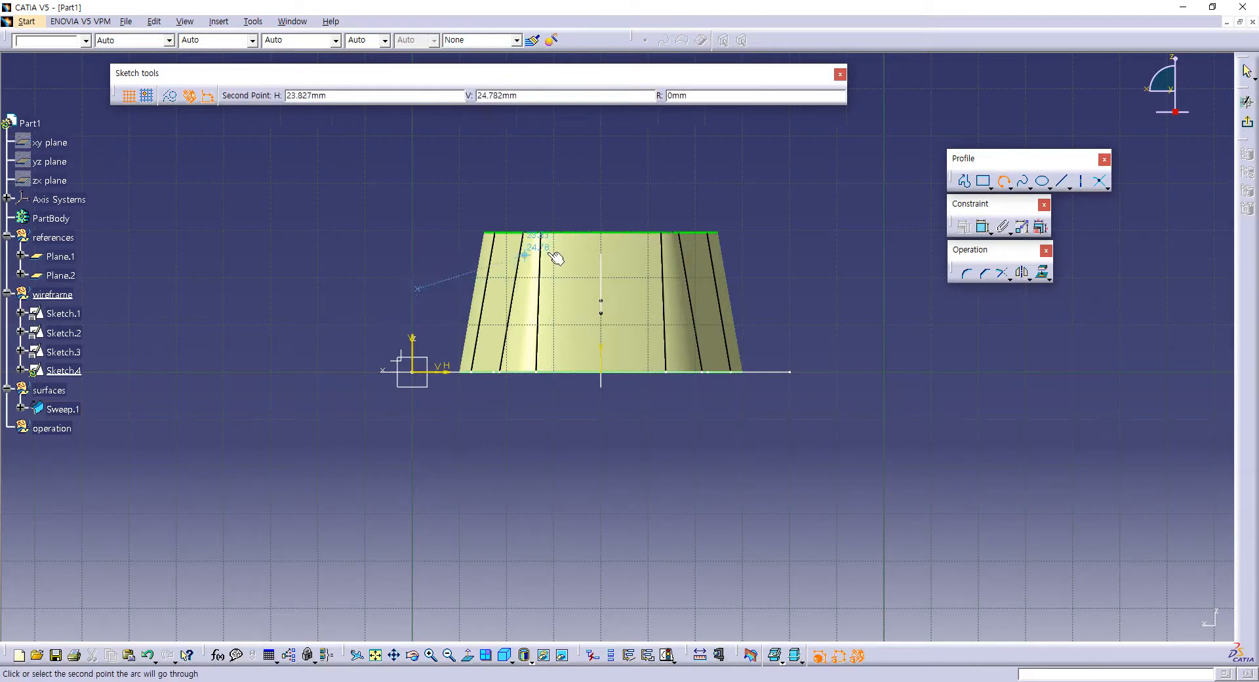
left_click(603, 248)
left_click(773, 286)
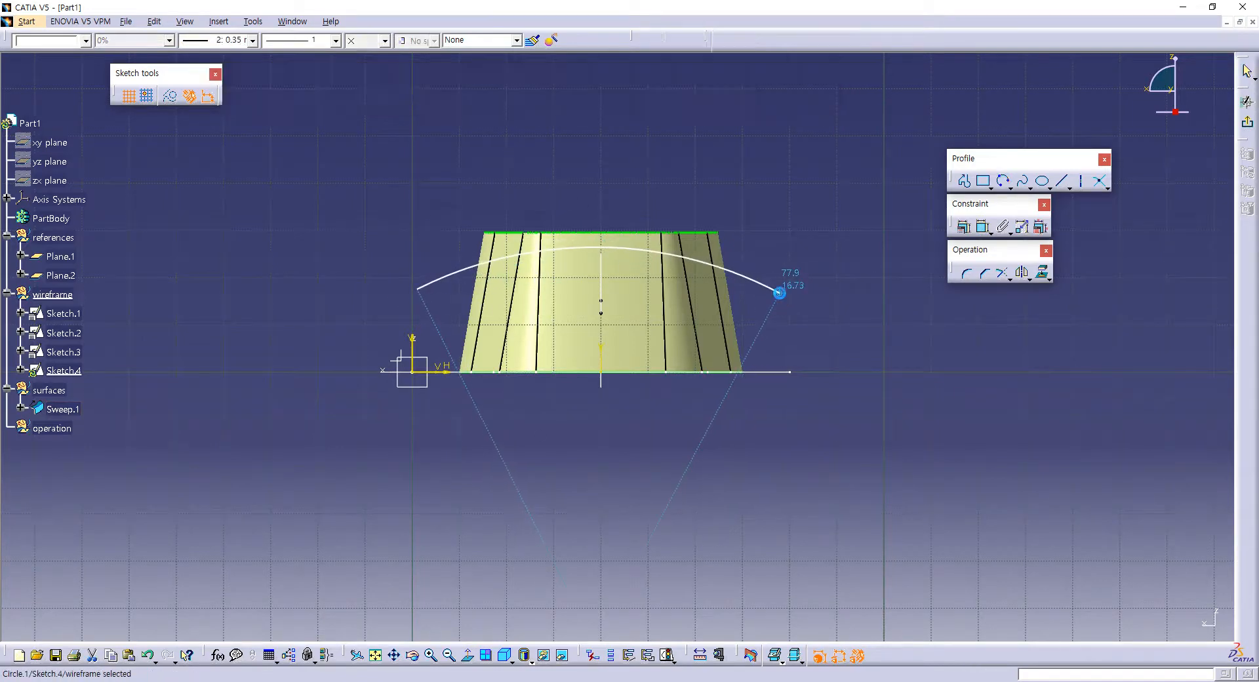
Step: Constrain the new arc's centre point to be coincident with Plane.1
middle_click_drag(775, 287, 757, 192)
left_click(824, 312)
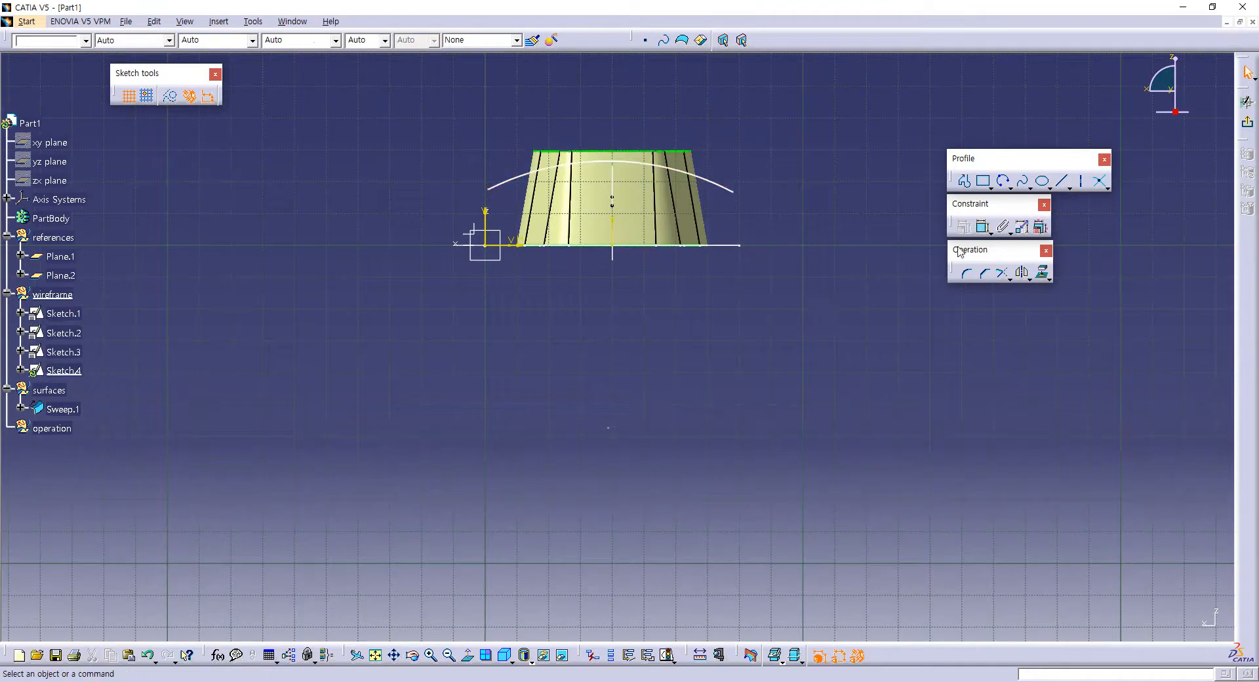
left_click(982, 227)
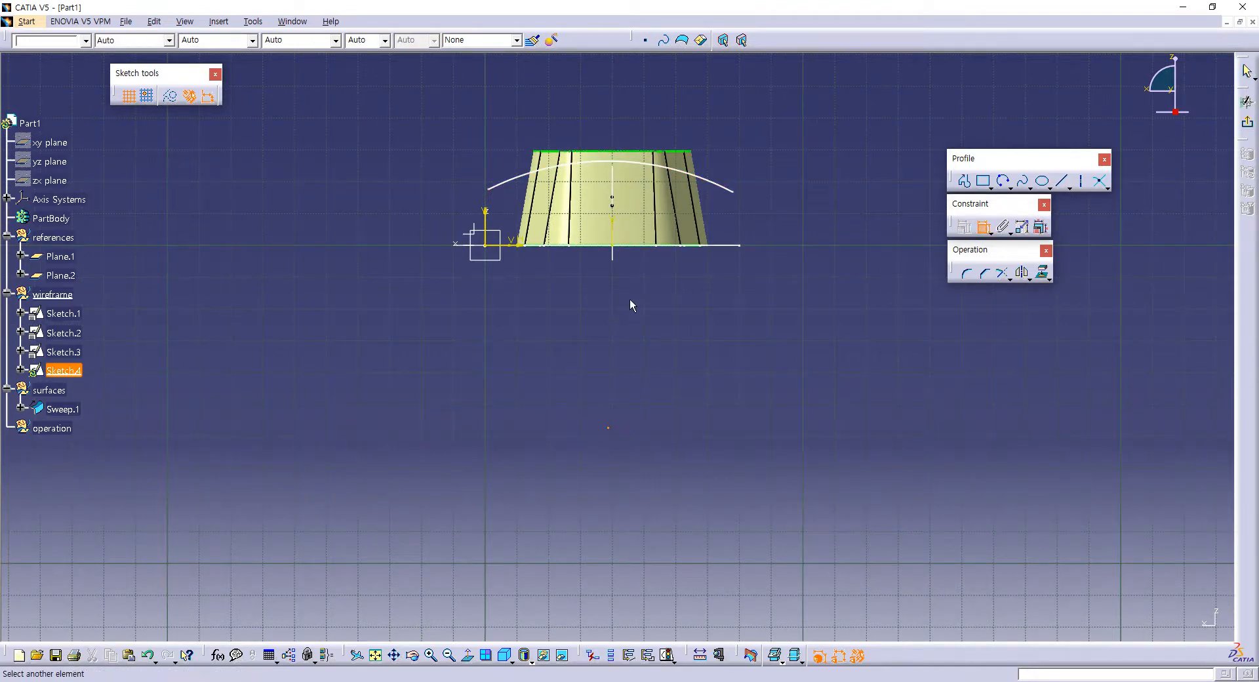
left_click(613, 258)
right_click(632, 300)
left_click(662, 357)
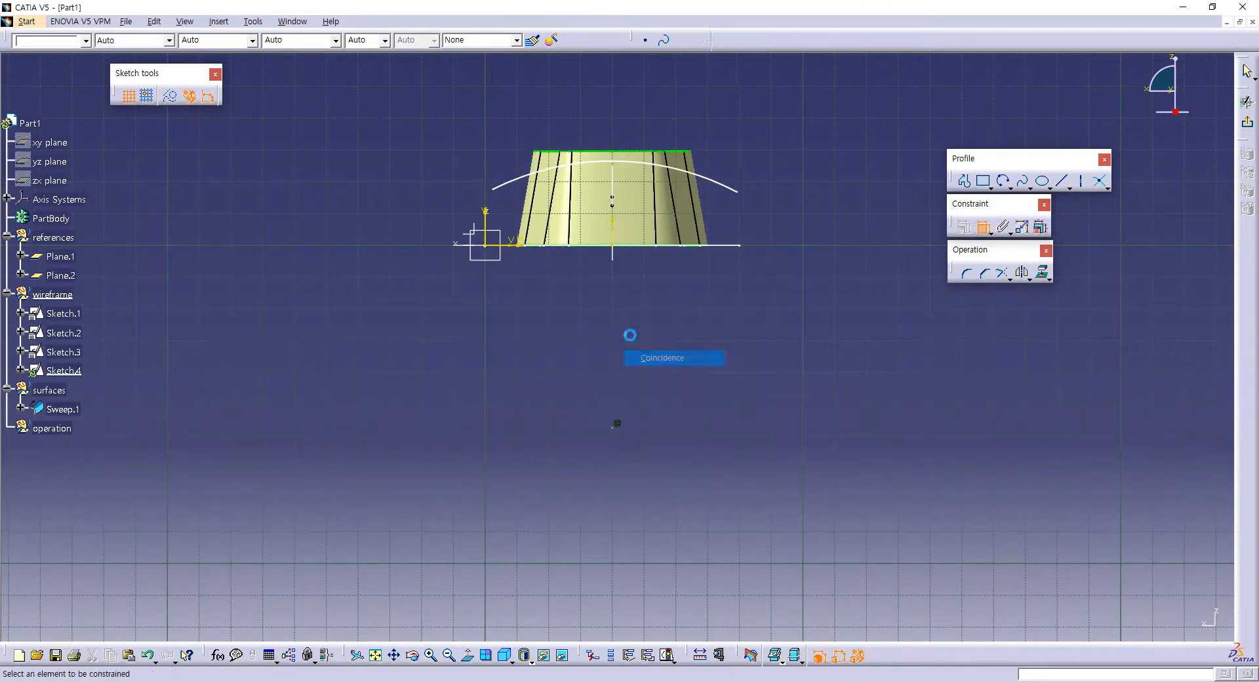
Step: Dimension the new arc's height above the sketch's horizontal axis and set it to 25 mm
left_click(509, 246)
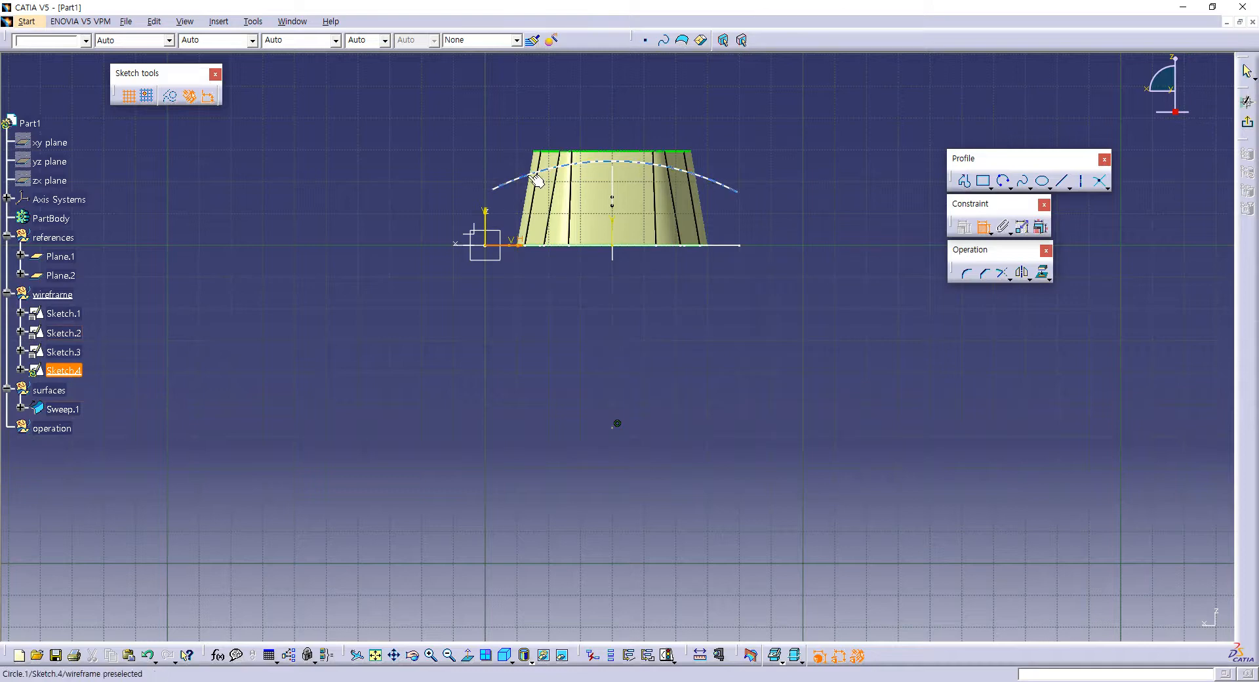
left_click(617, 161)
left_click(403, 205)
double_click(403, 205)
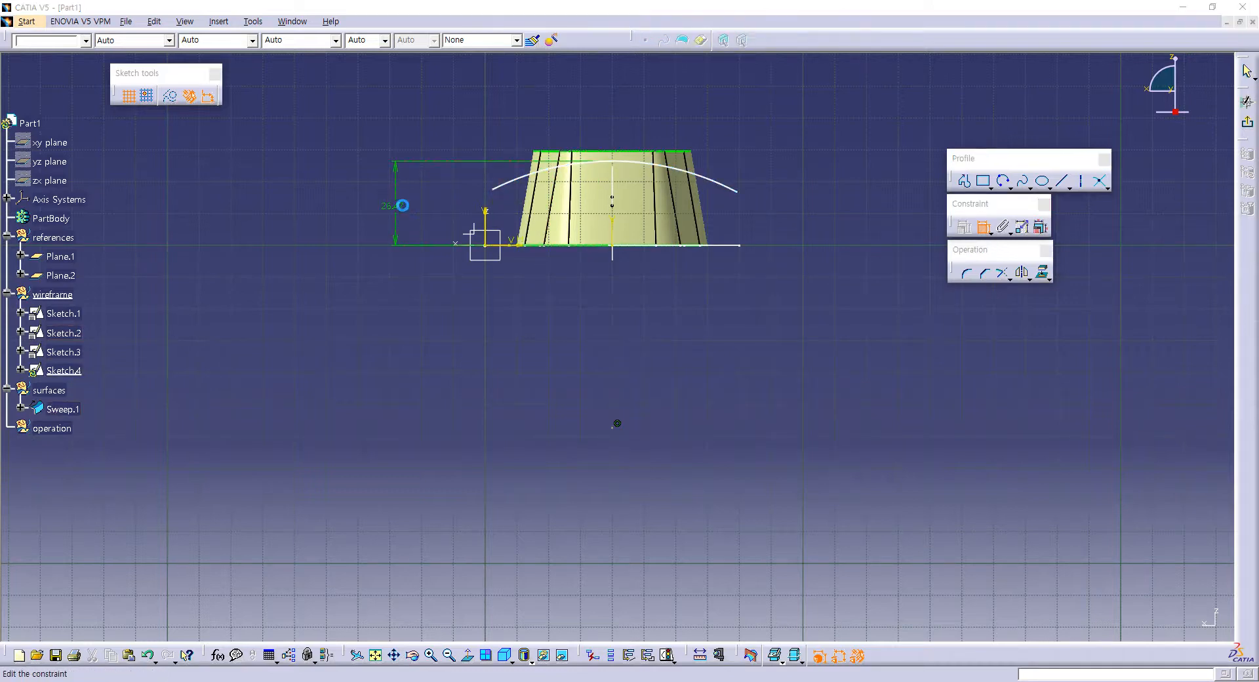
type("25")
key("Return")
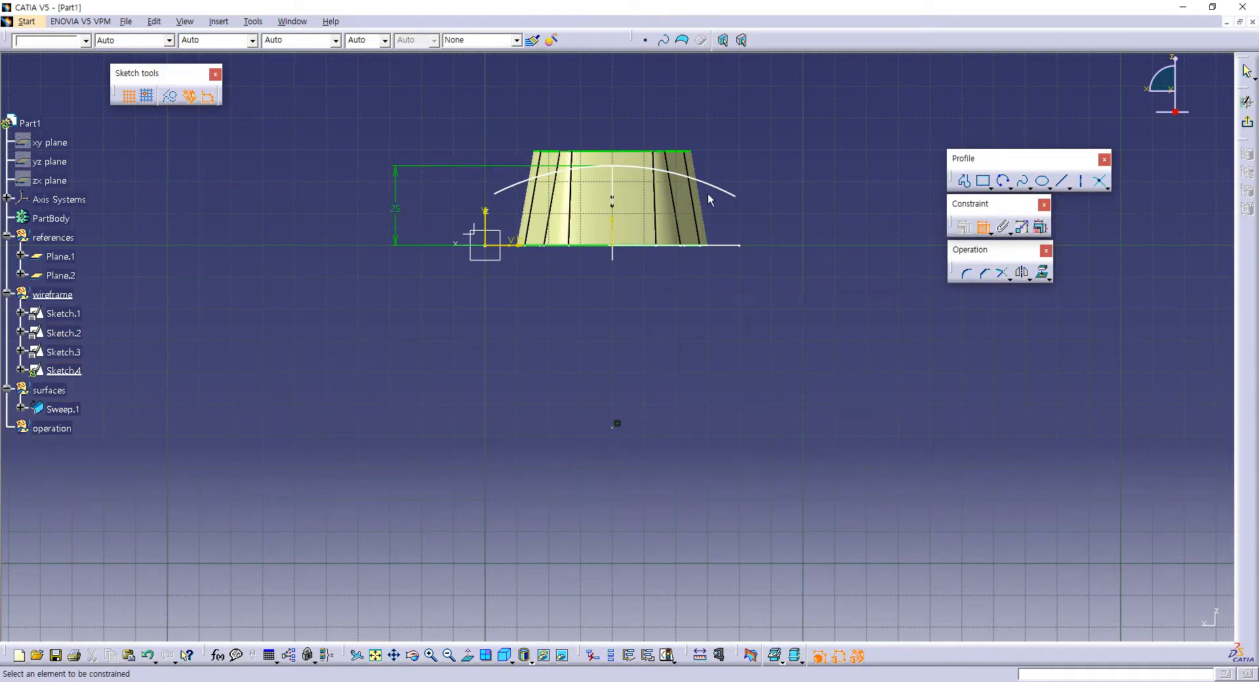
Step: Dimension the arc's radius as 150 mm, shorten the arc to end just outside the wall, and exit the sketch
left_click(720, 190)
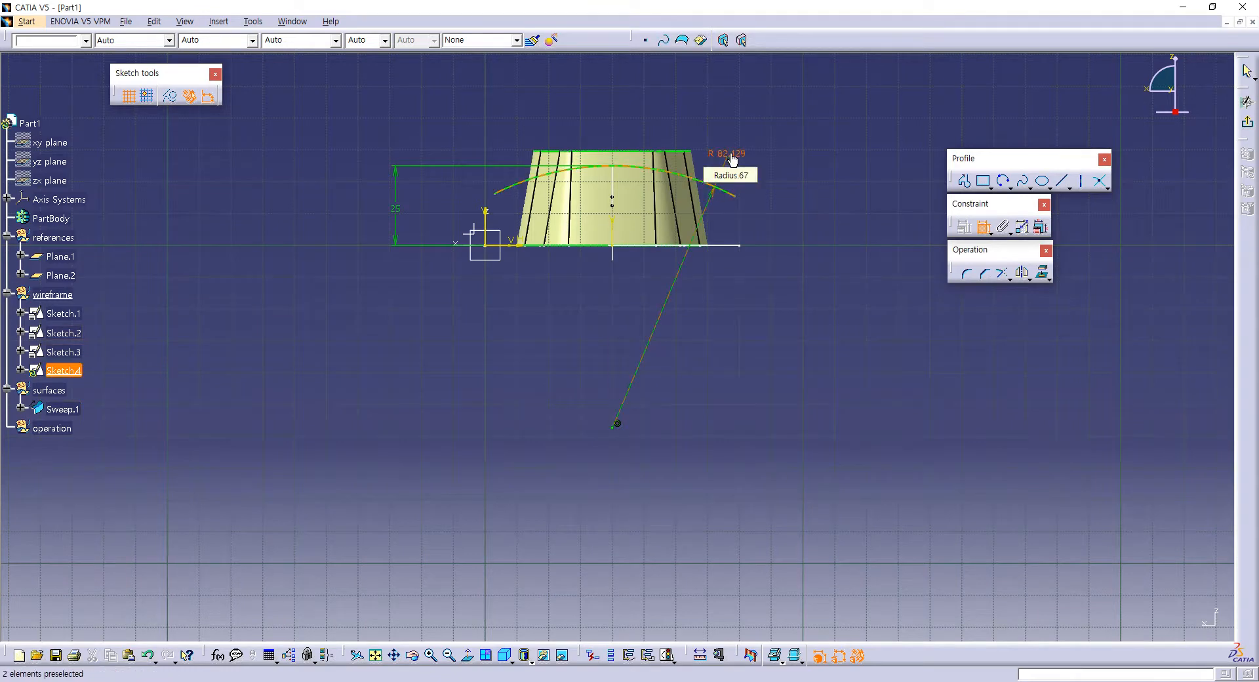
left_click(732, 160)
double_click(729, 155)
type("150mm")
key("Return")
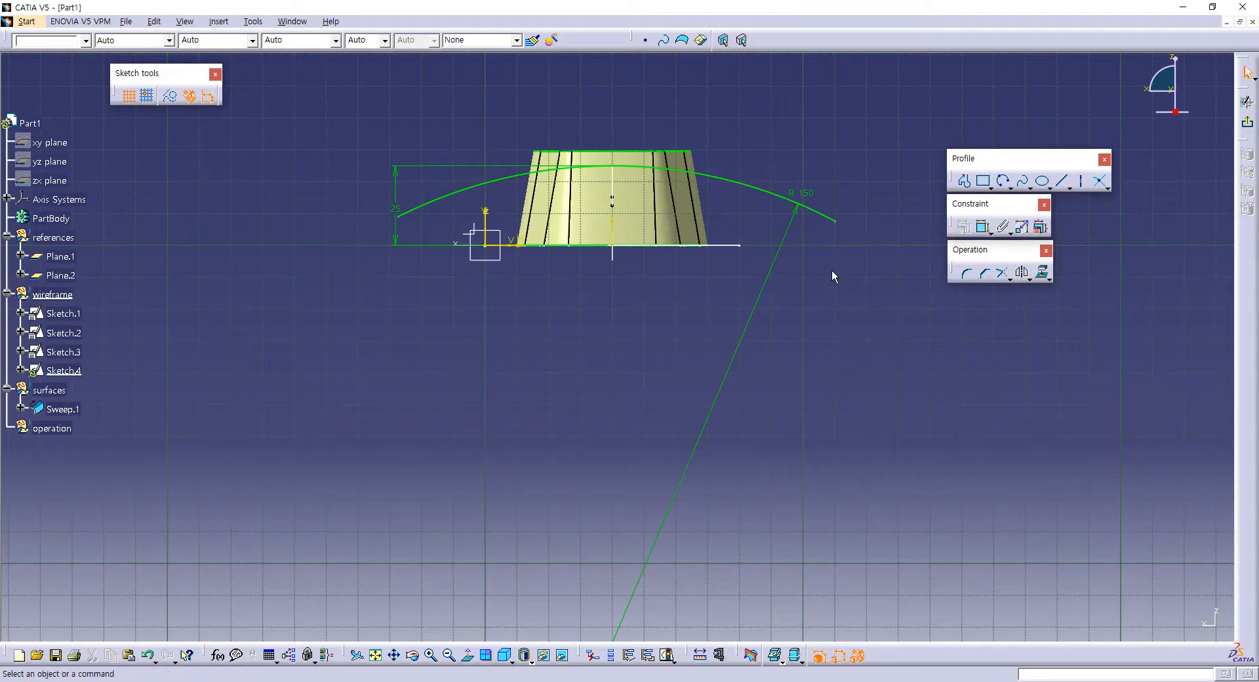
left_click_drag(836, 223, 732, 195)
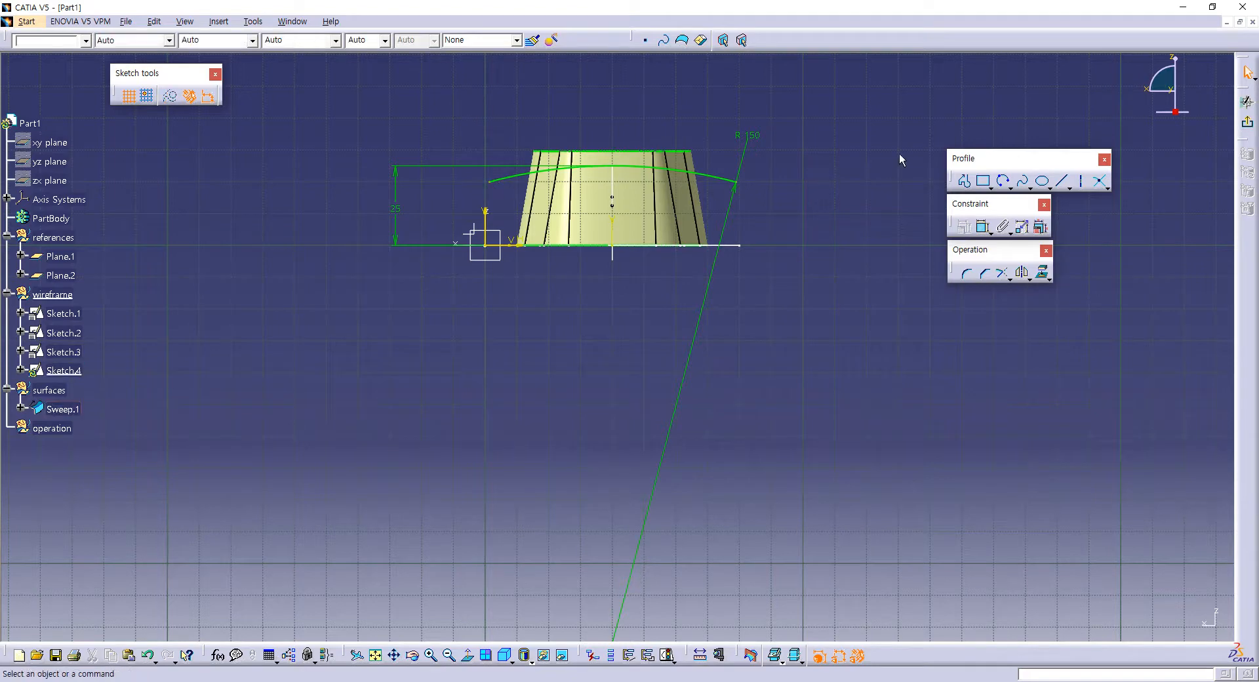
left_click(1247, 122)
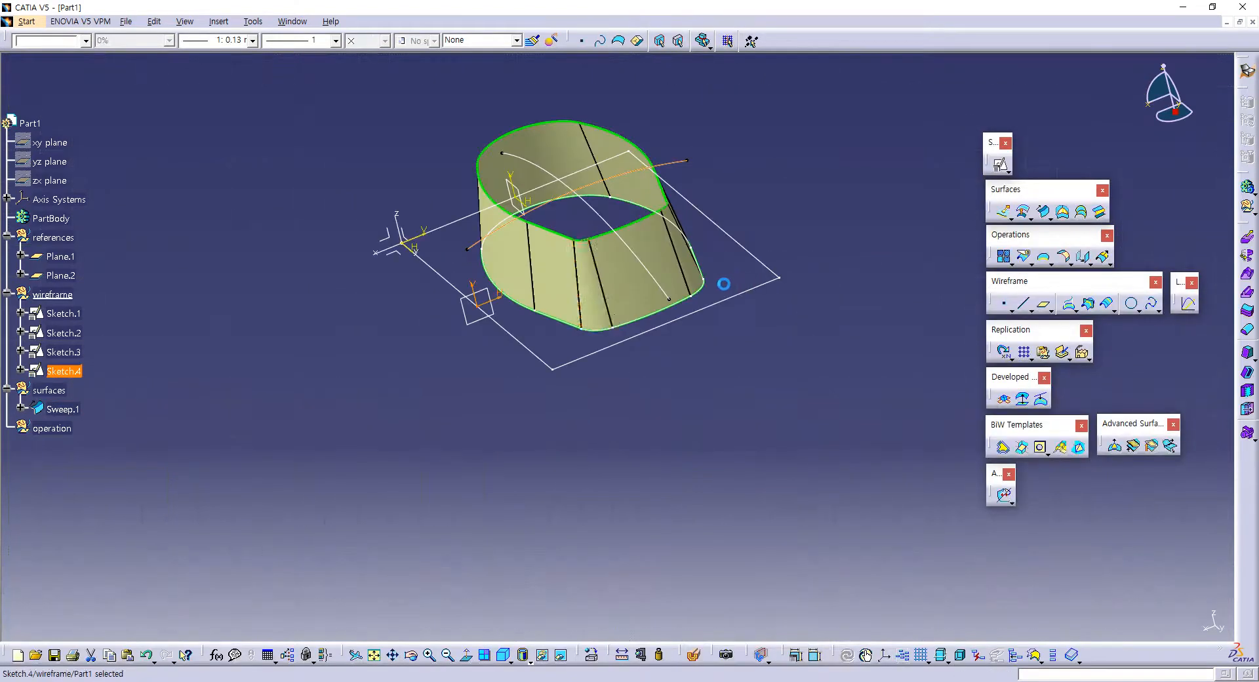
Step: Define the surfaces geometrical set as the in-work object
middle_click_drag(675, 282, 751, 275)
middle_click_drag(692, 335, 666, 369)
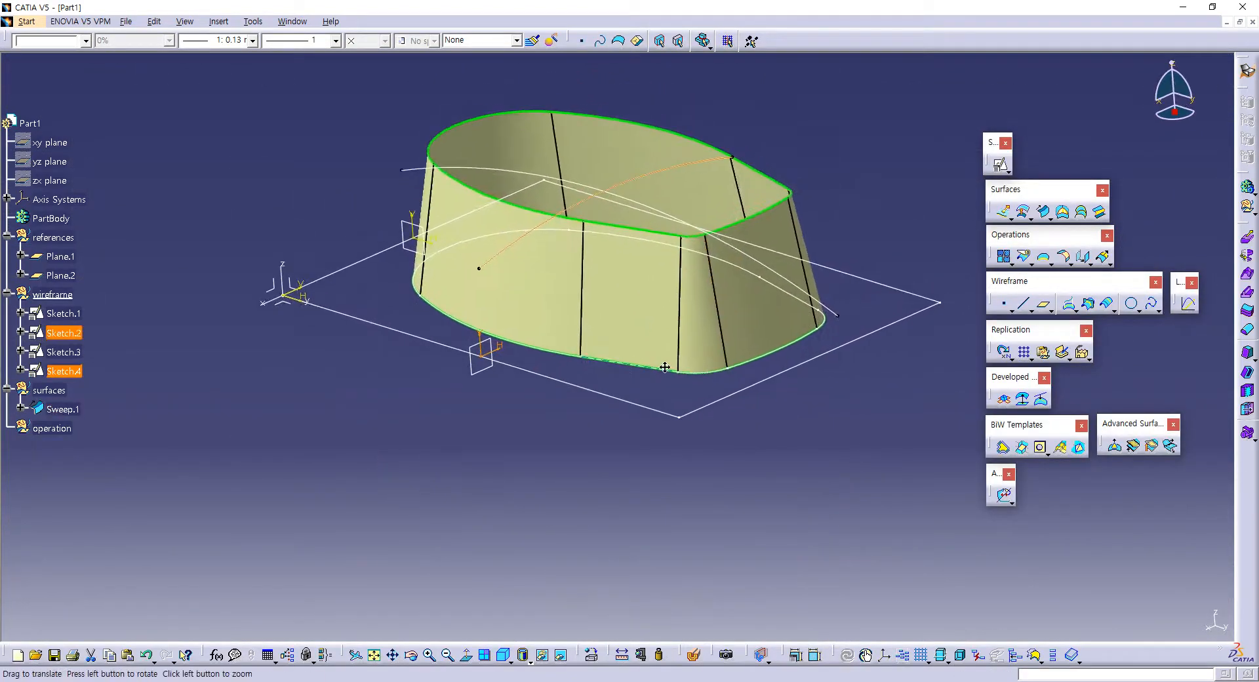
middle_click_drag(834, 184, 810, 216)
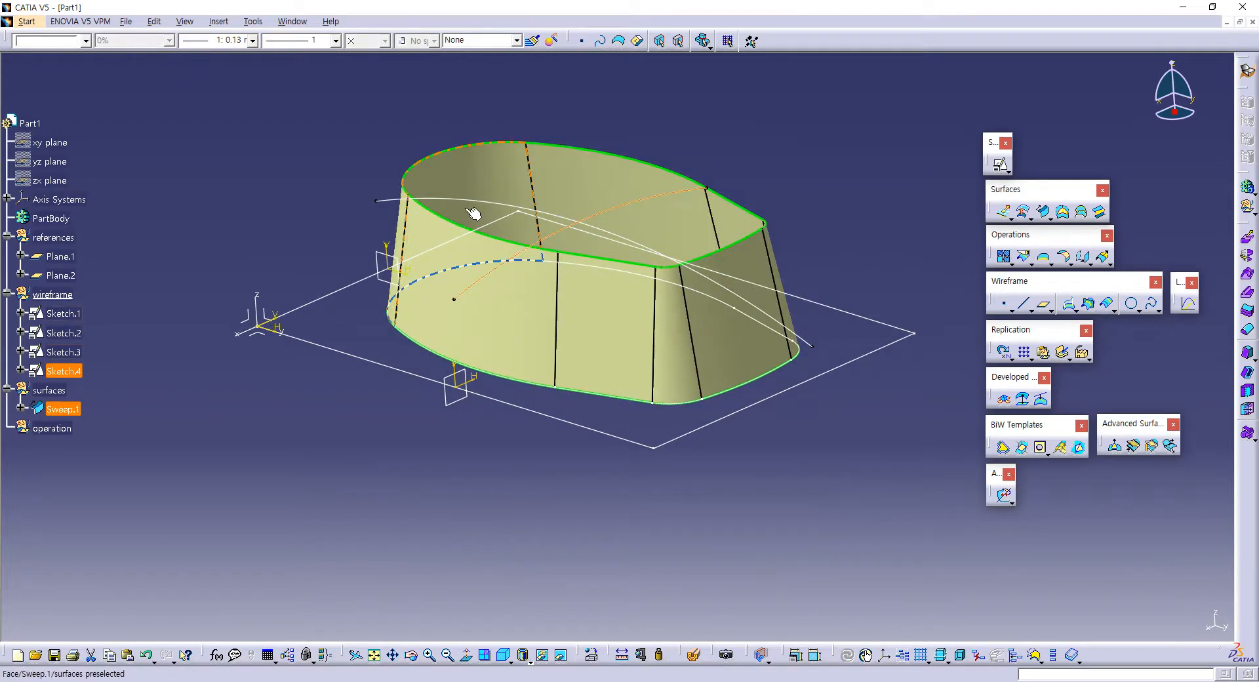
left_click(210, 195)
left_click(56, 392)
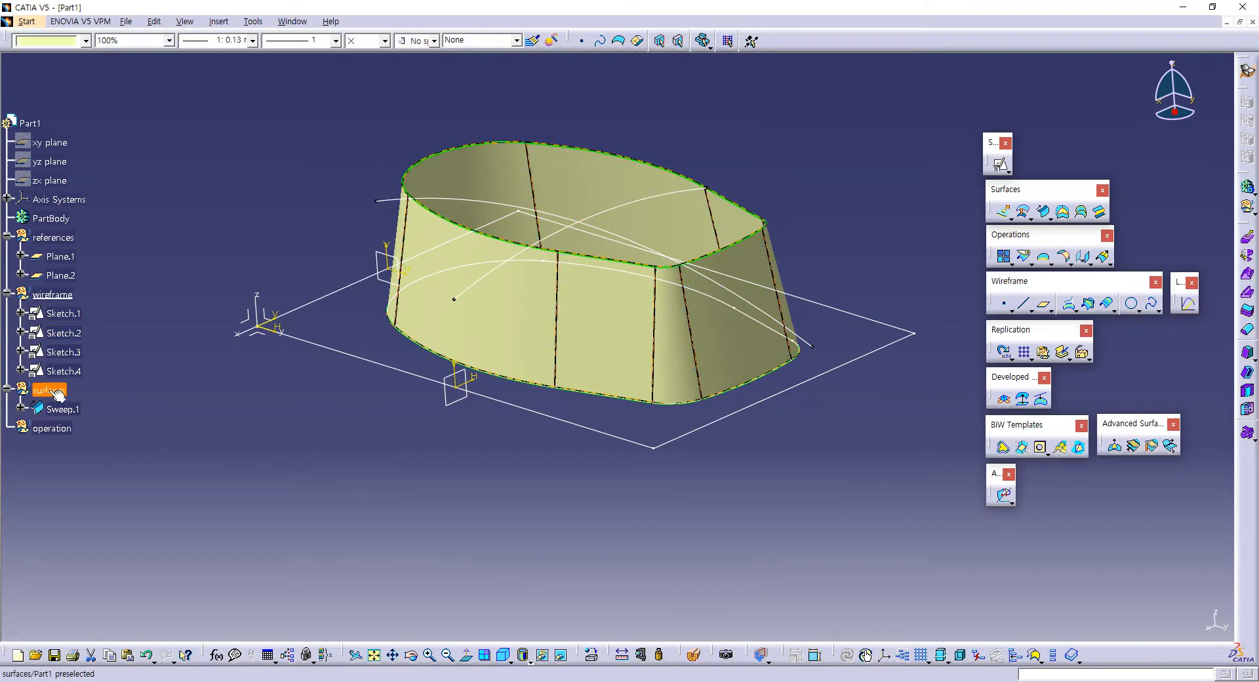
right_click(61, 393)
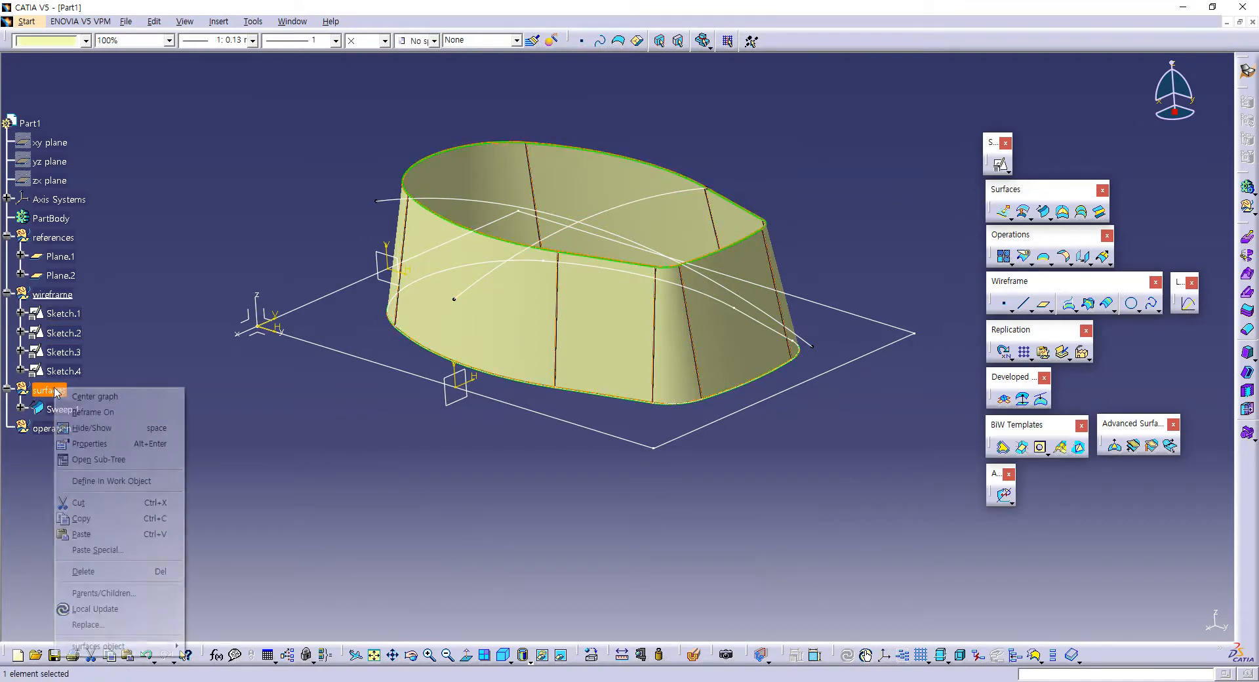
left_click(99, 480)
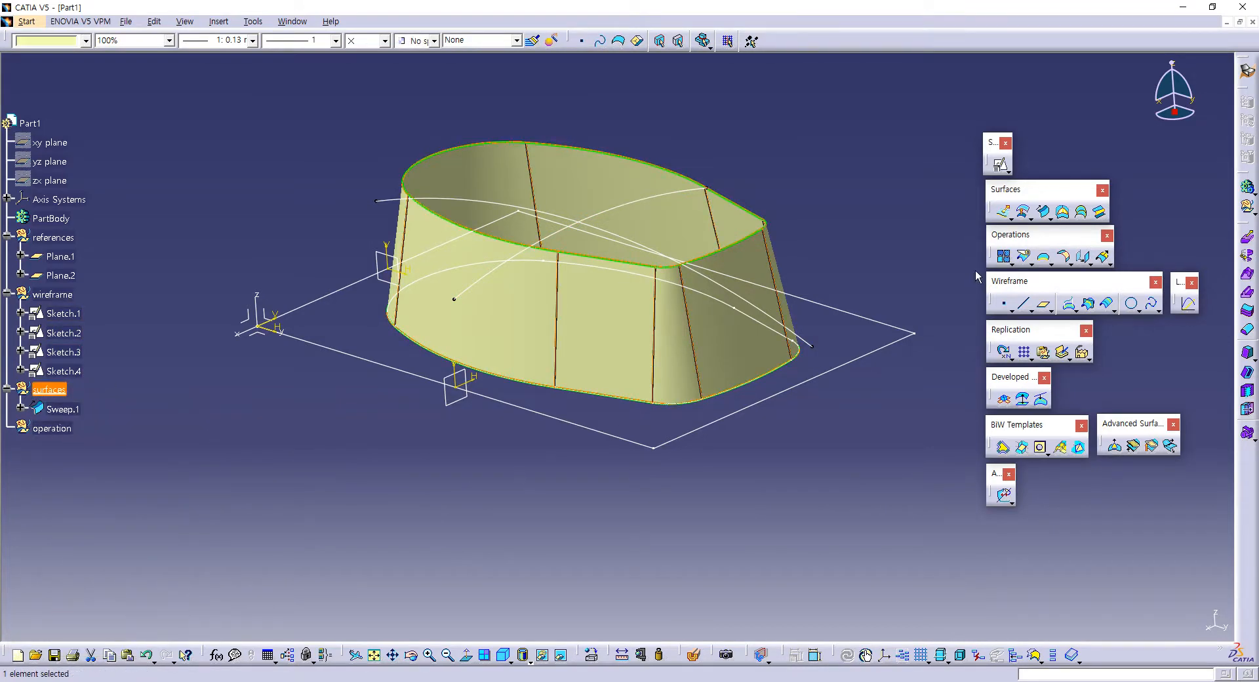
Step: Create an explicit swept surface with reference surface subtype, using Sketch.3 as profile and Sketch.4 as guide curve
left_click(1043, 210)
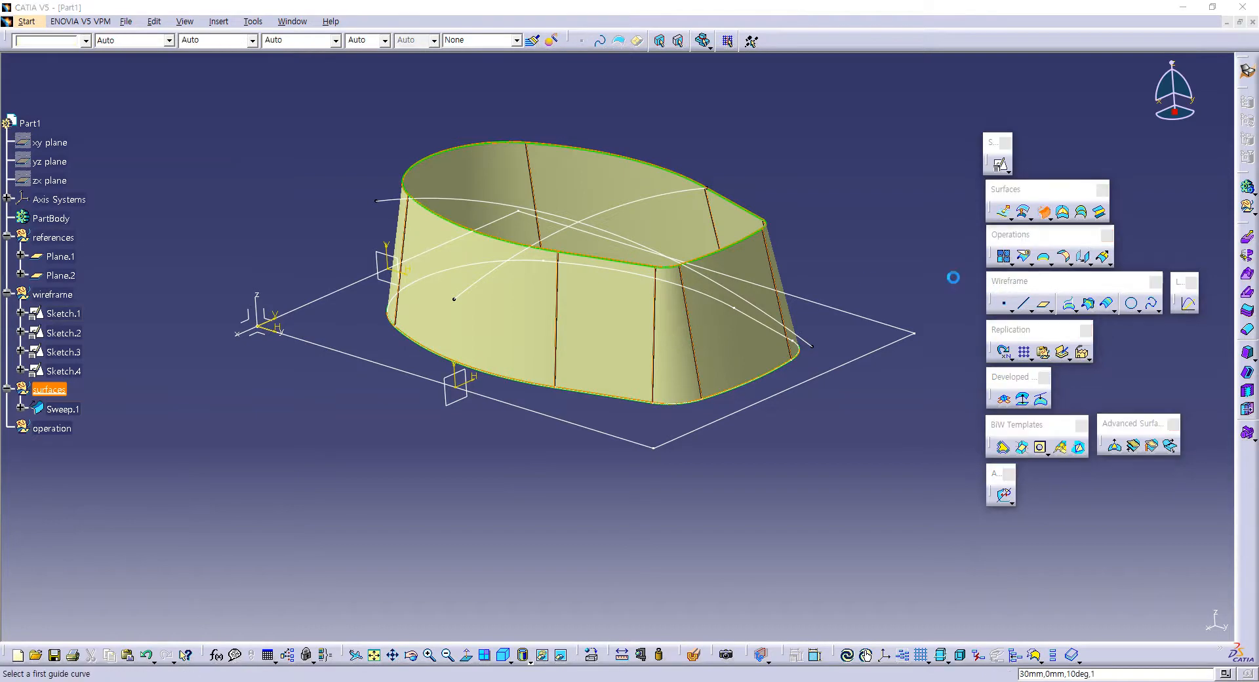
middle_click_drag(606, 195, 565, 190)
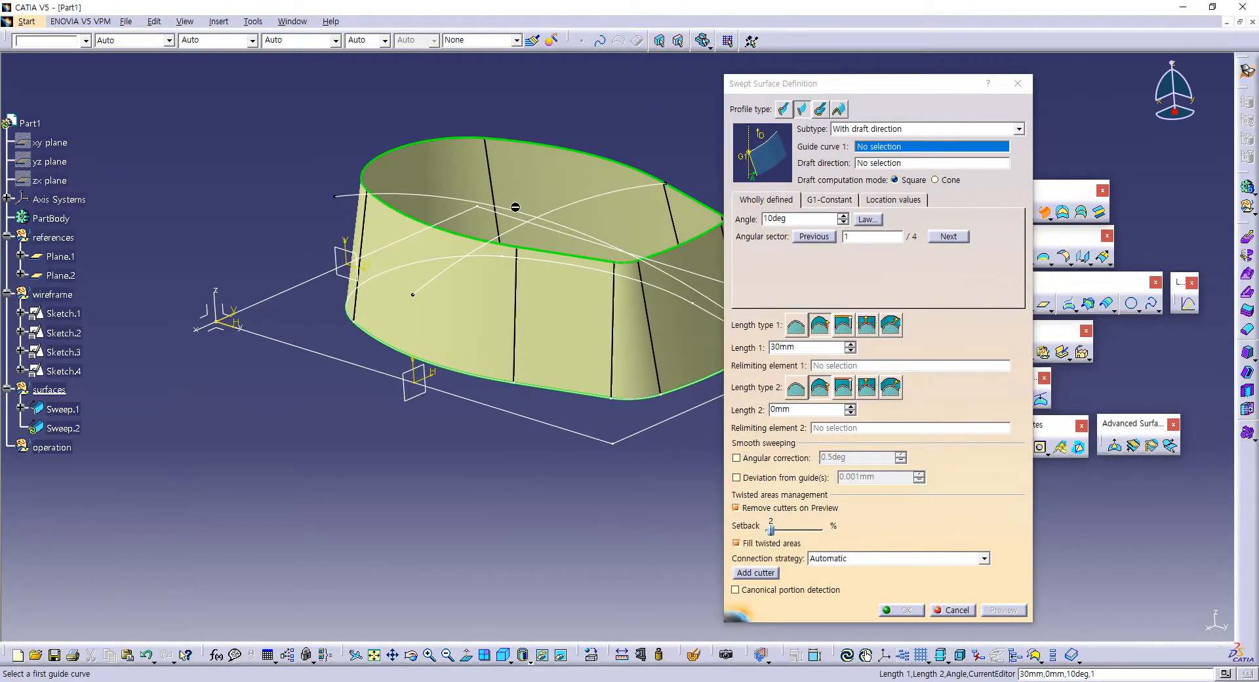
left_click(783, 109)
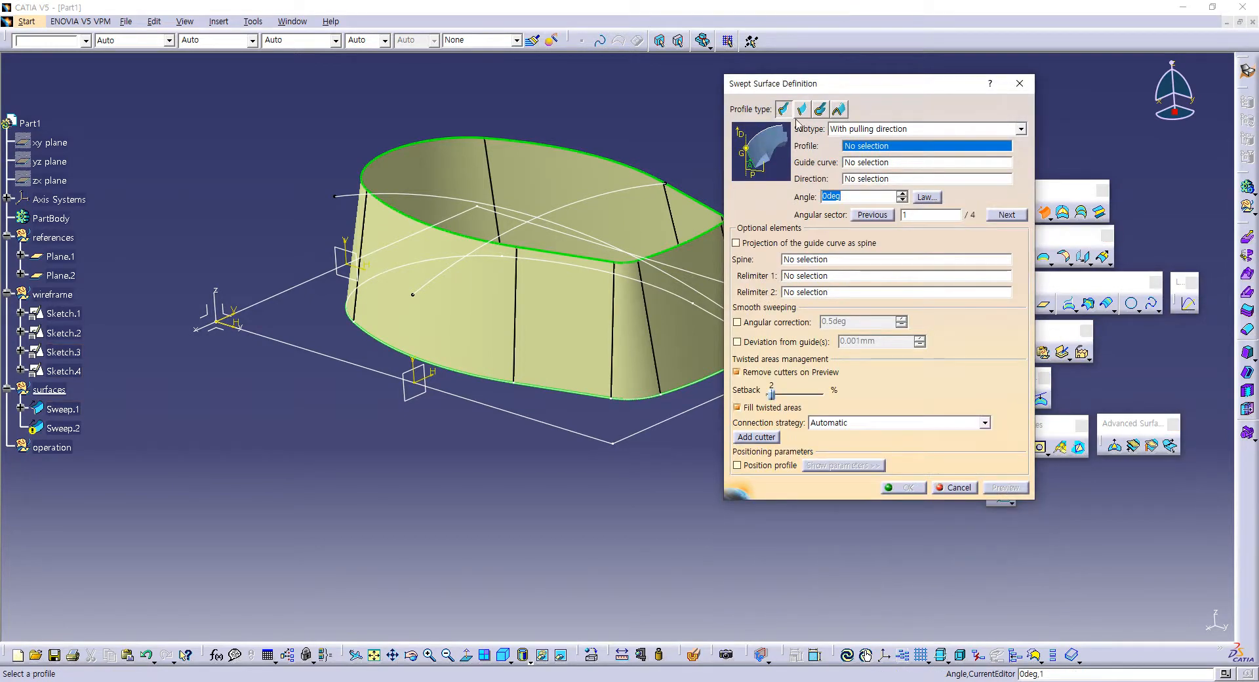
left_click(843, 129)
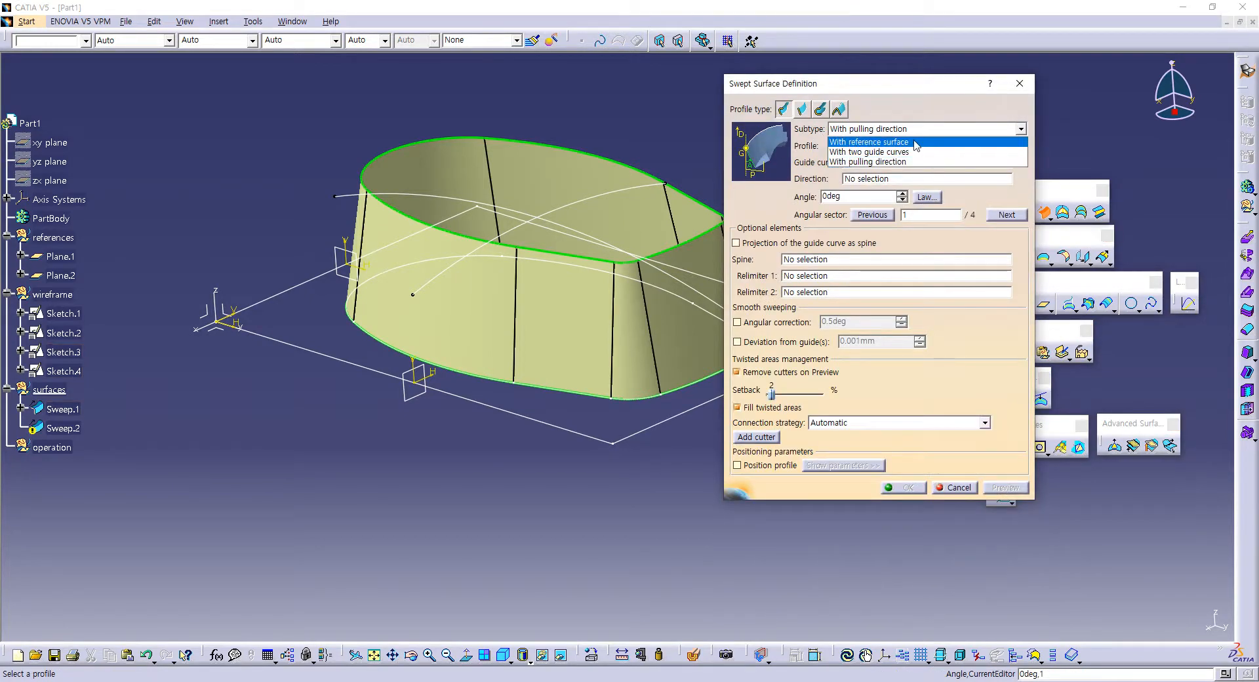
left_click(916, 145)
middle_click_drag(551, 197, 499, 154)
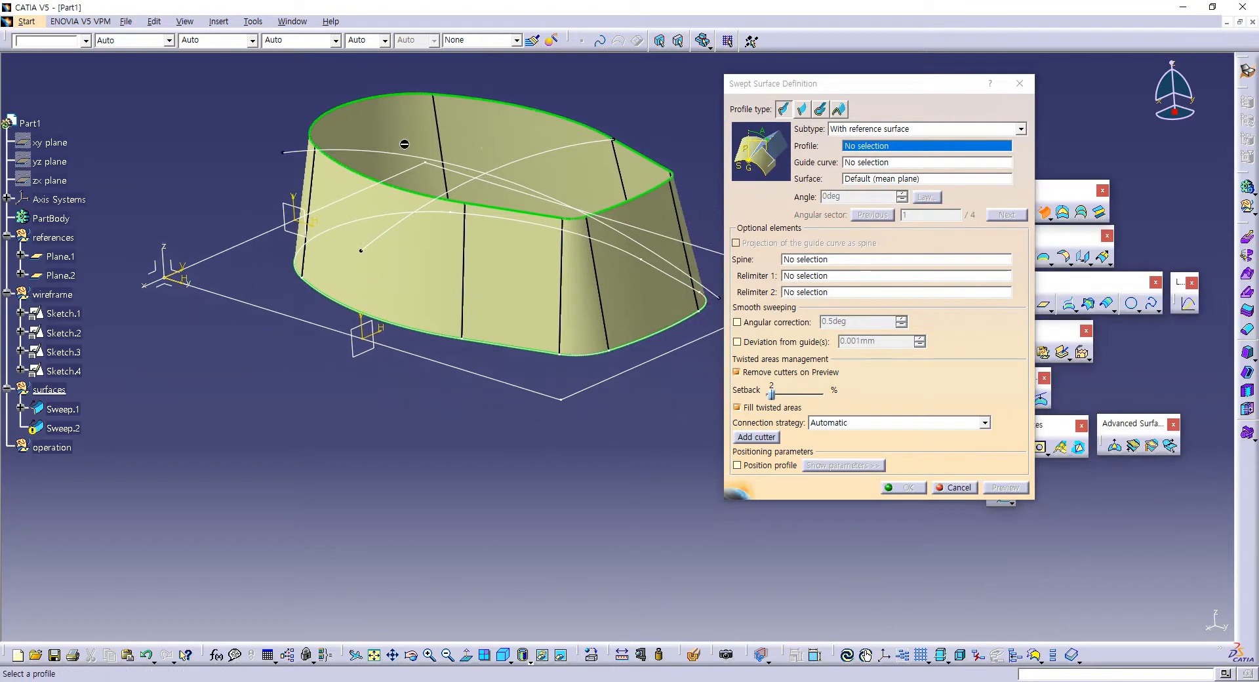
left_click(366, 156)
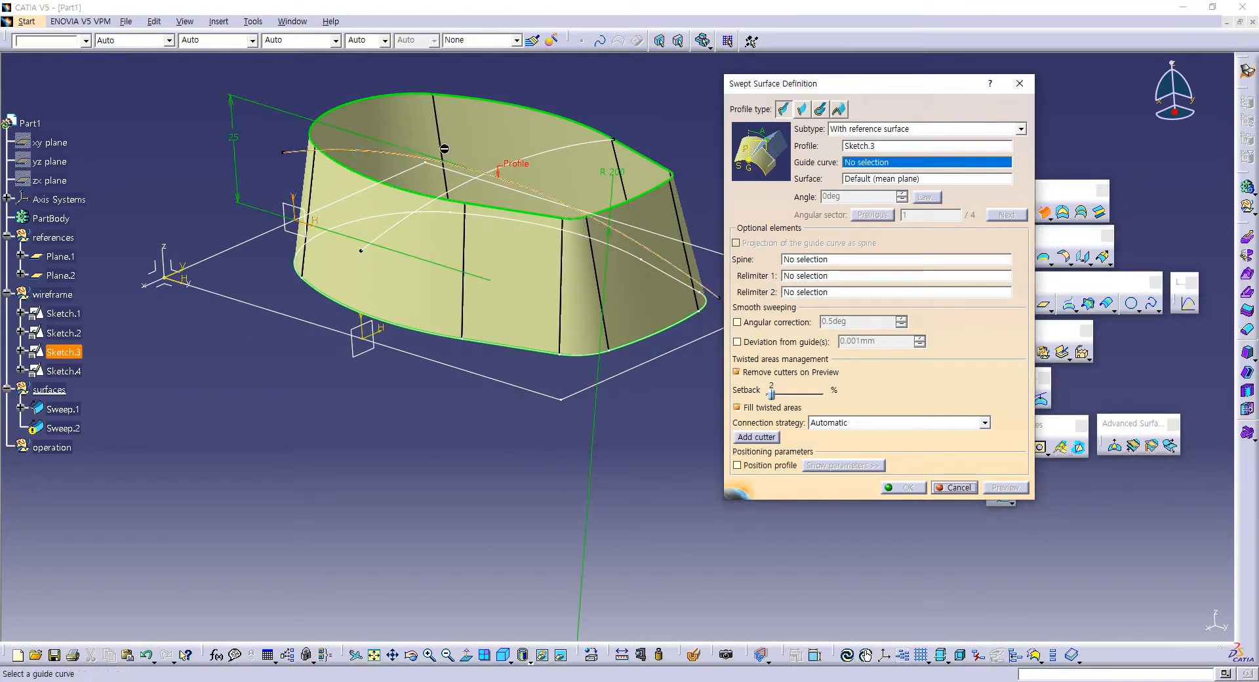
left_click(573, 149)
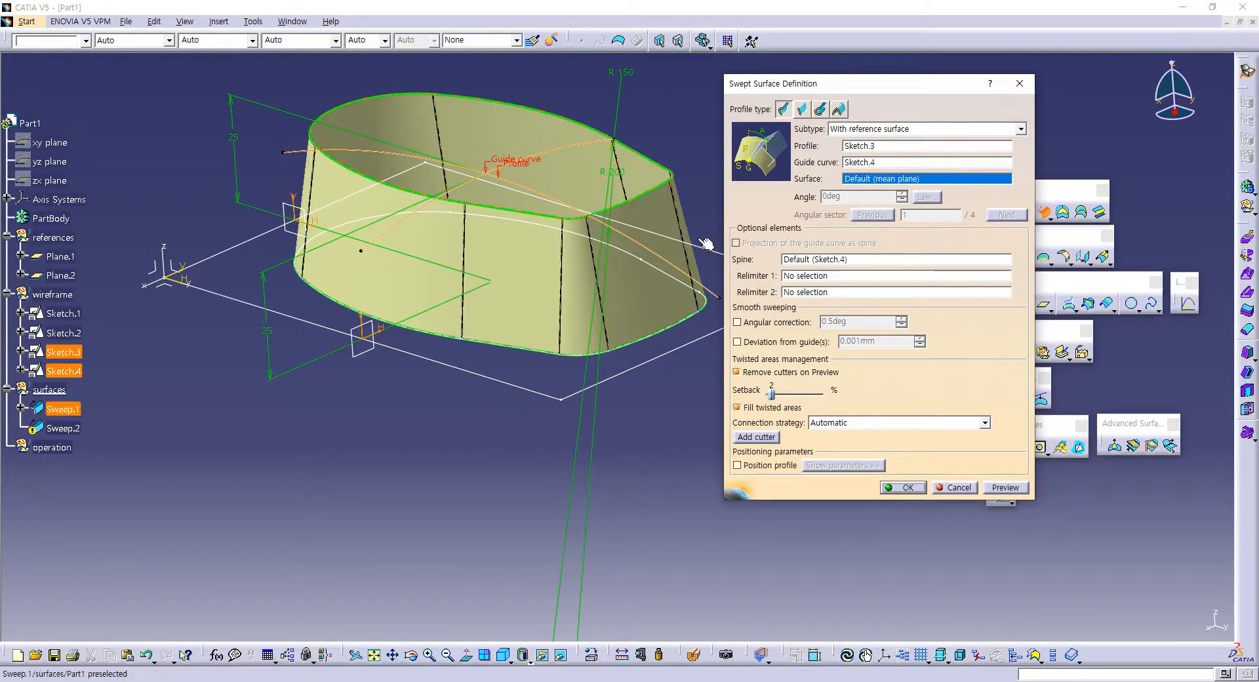
left_click(905, 487)
Step: Define the operation geometrical set as the in-work object
middle_click_drag(665, 379, 675, 309)
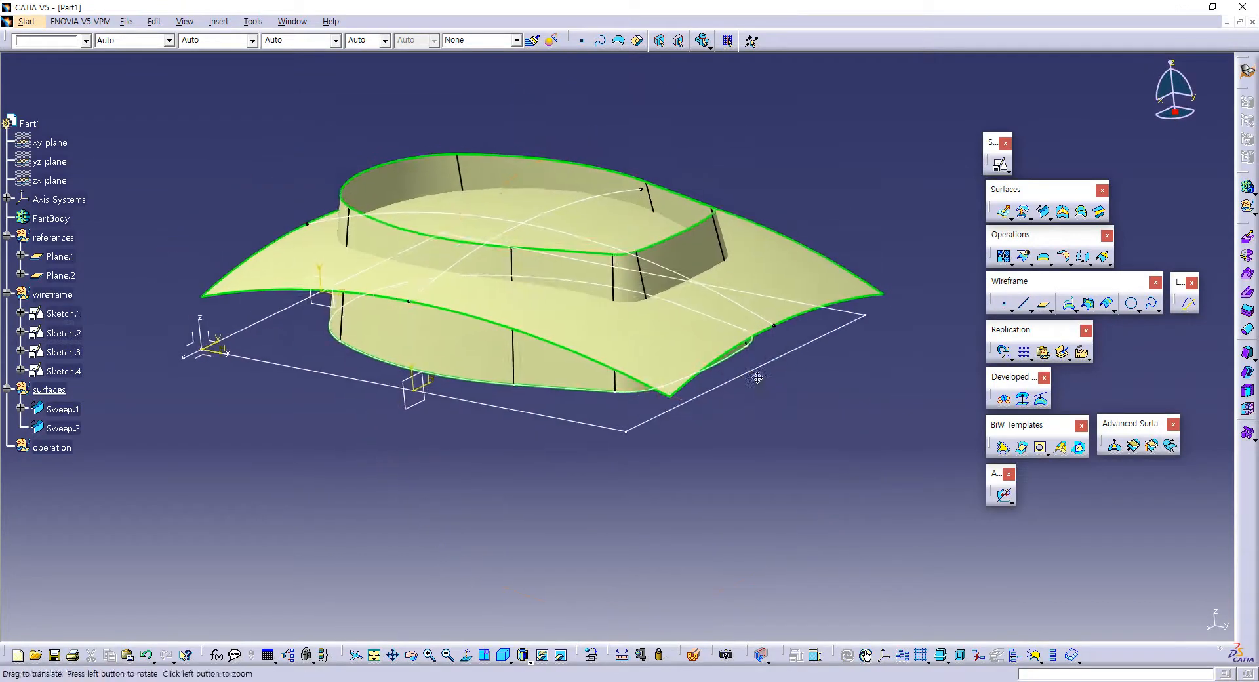
left_click(633, 227)
left_click(863, 191)
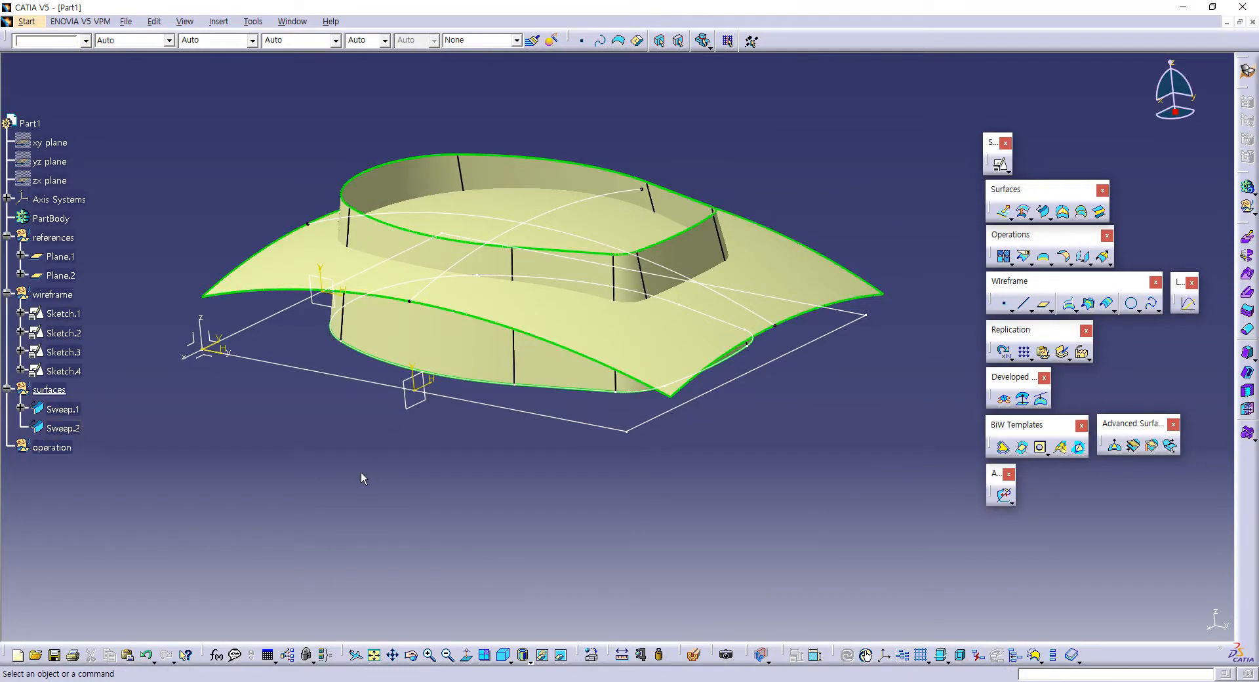
left_click(52, 447)
right_click(63, 450)
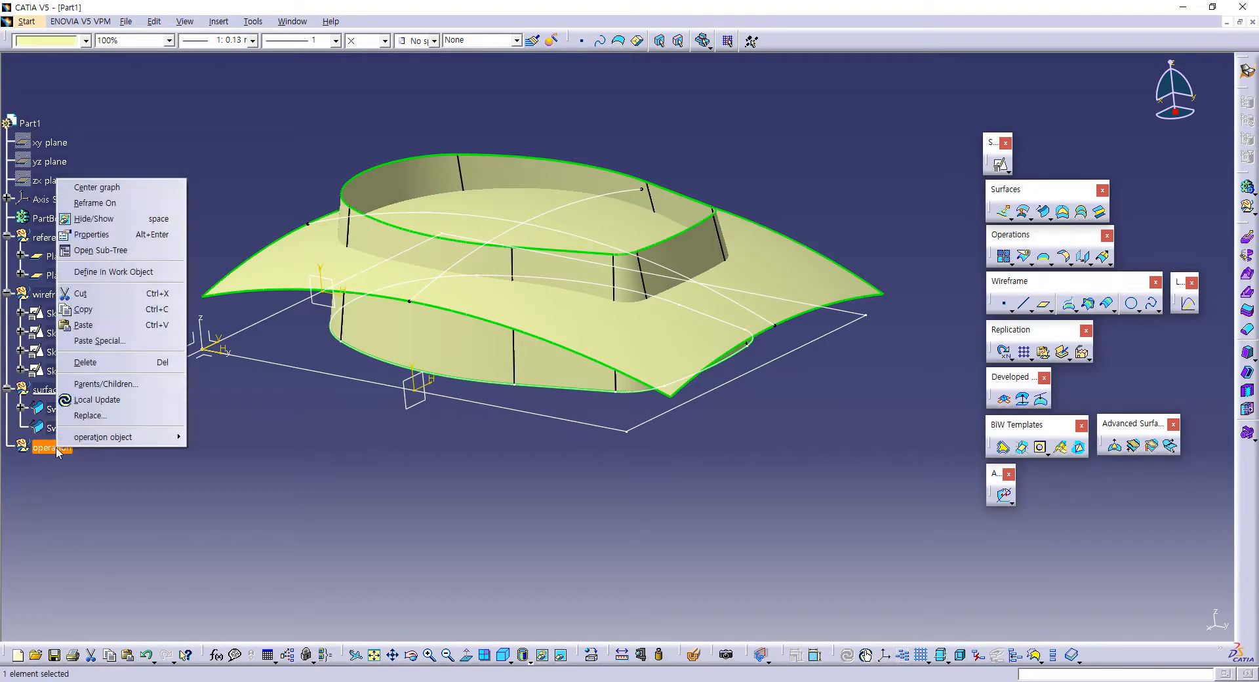
left_click(129, 273)
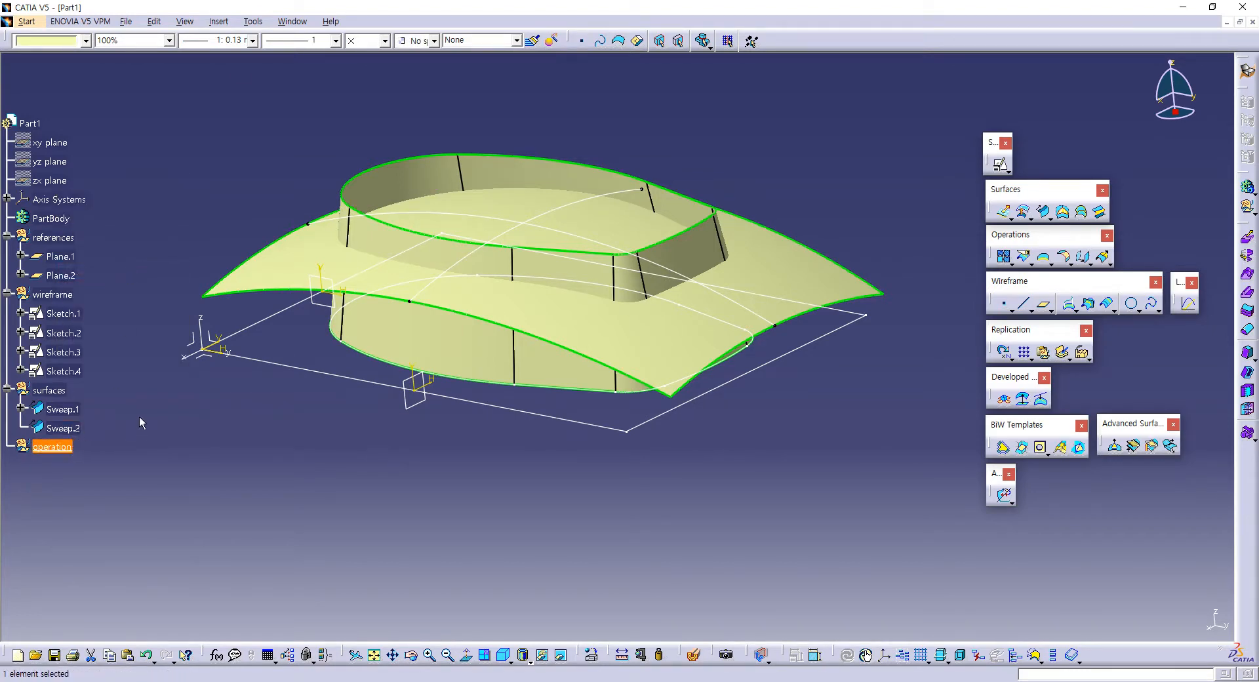
scroll(139, 423, "down", 3)
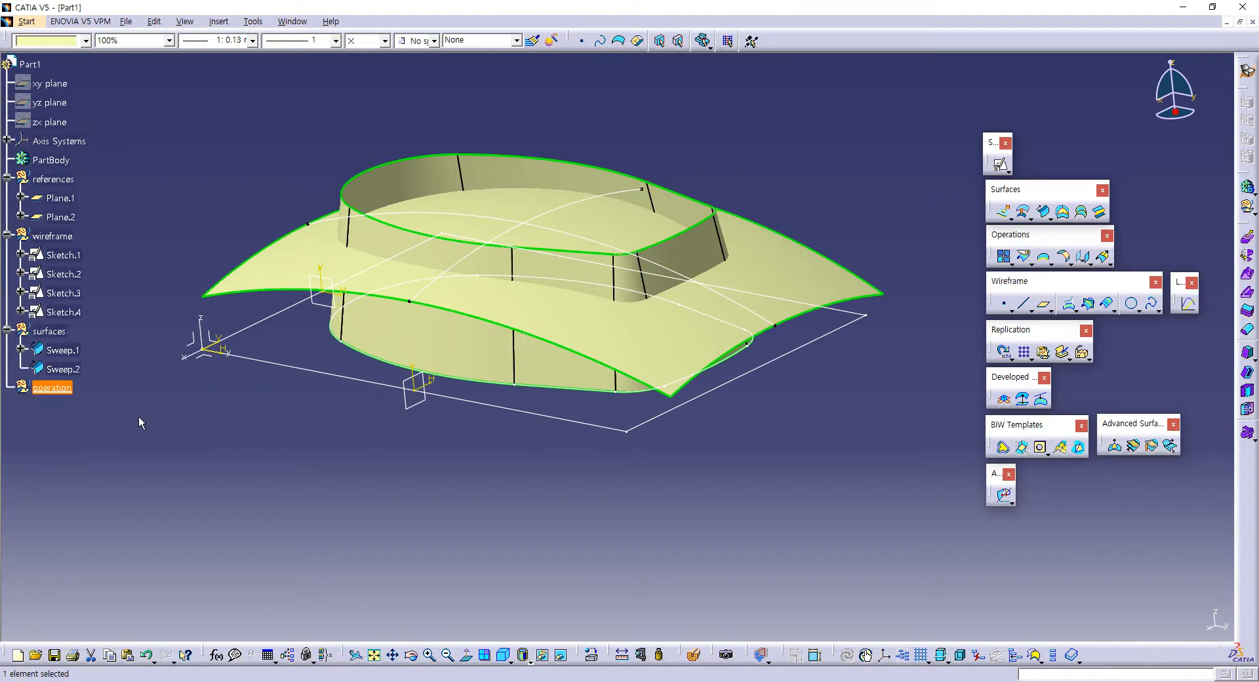
Step: Start a standard Trim between the curved top surface Sweep.2 and the drafted wall Sweep.1
left_click(900, 210)
left_click(1031, 261)
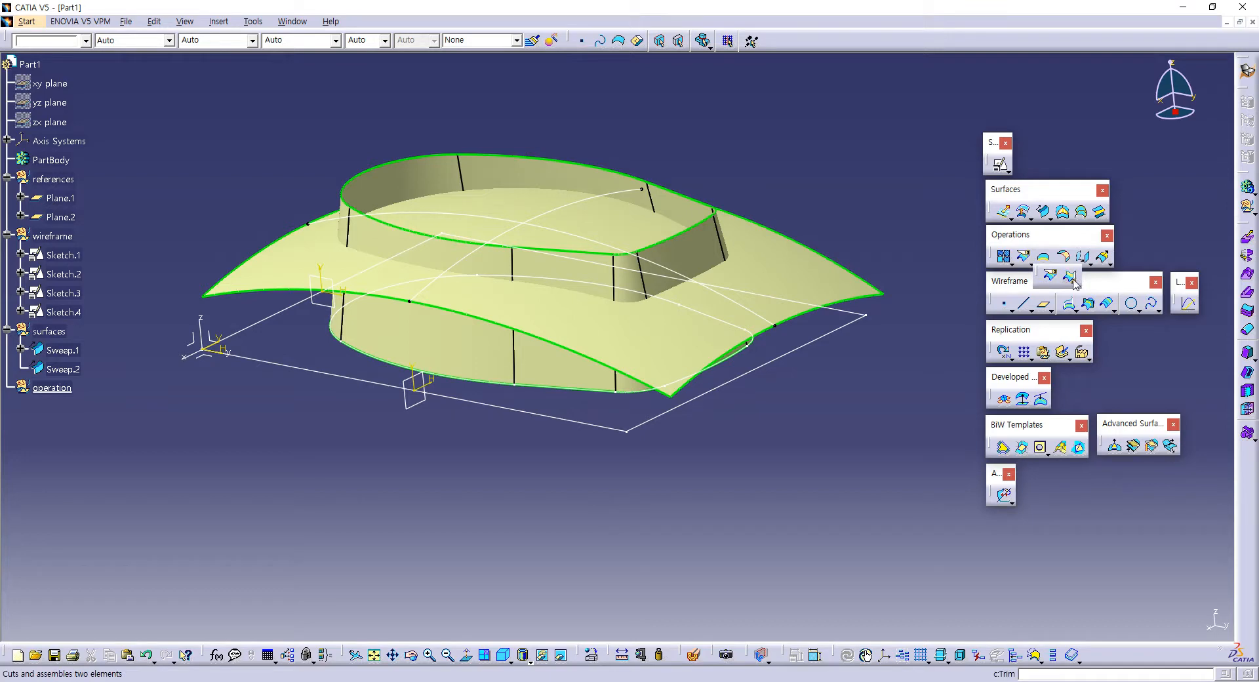
left_click(1069, 278)
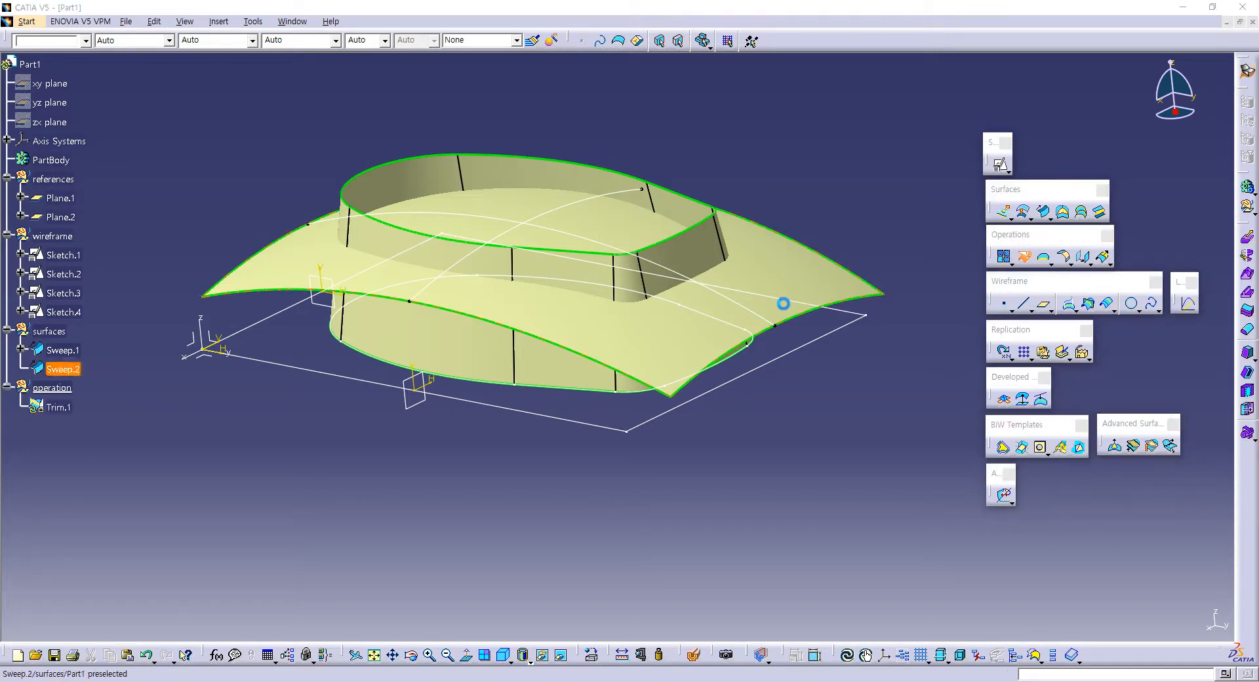
middle_click_drag(639, 224, 580, 170)
left_click(556, 171)
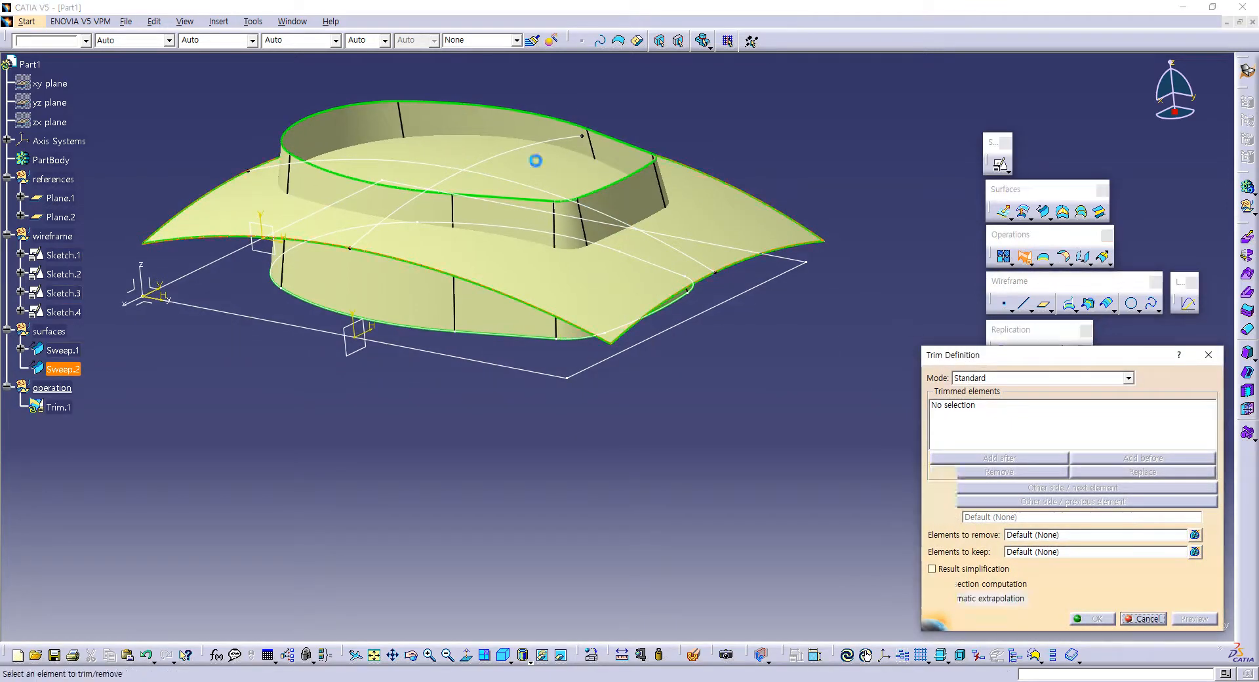
left_click(501, 236)
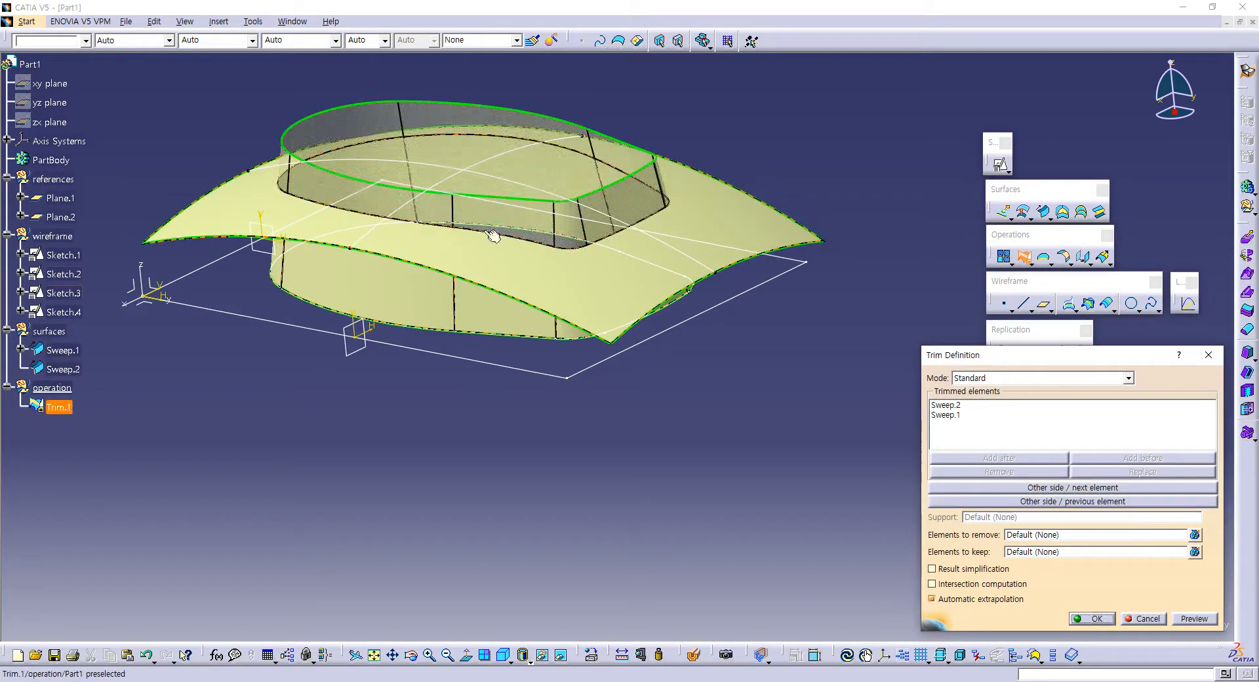
Step: Switch the trim sides to keep the curved top inside the wall and the wall portion below it
middle_click_drag(587, 179, 478, 213)
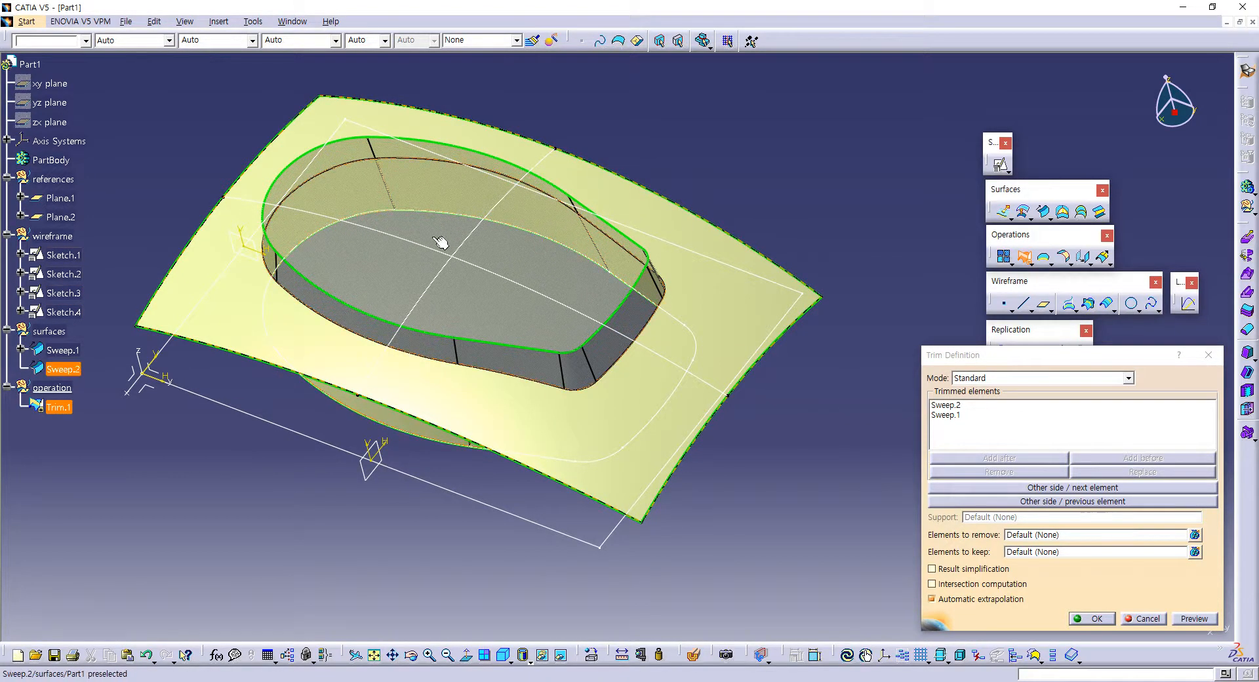
middle_click_drag(422, 225, 425, 192)
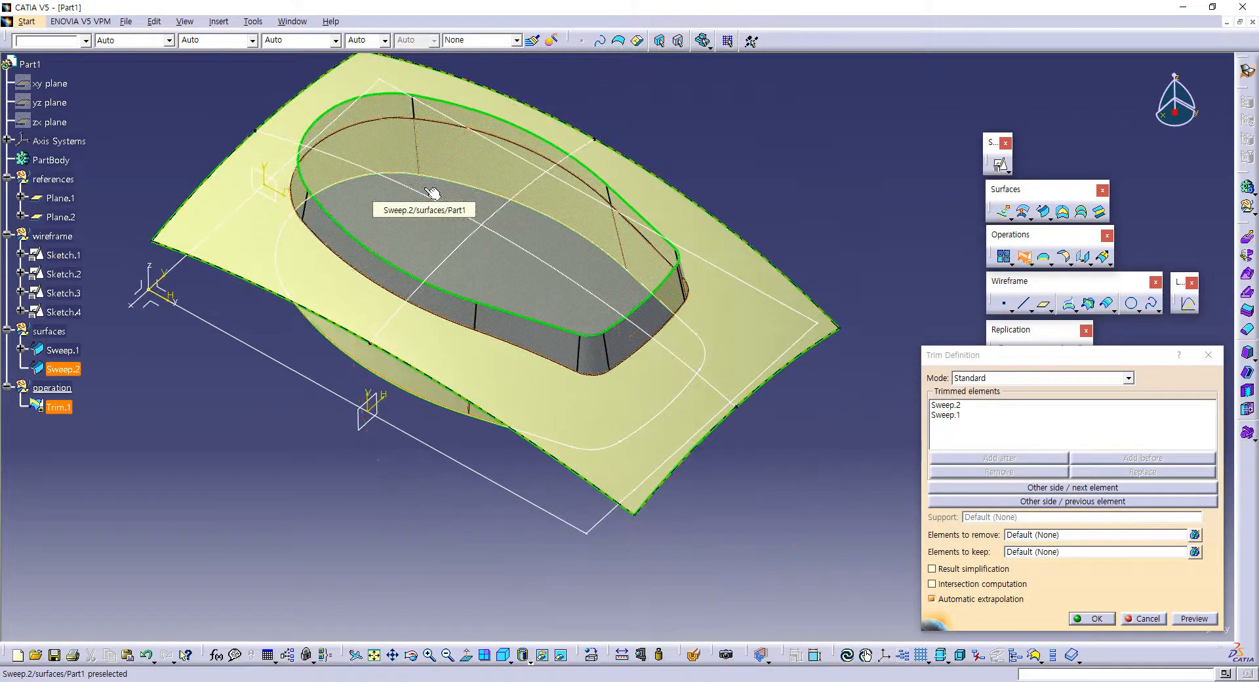
left_click(1082, 487)
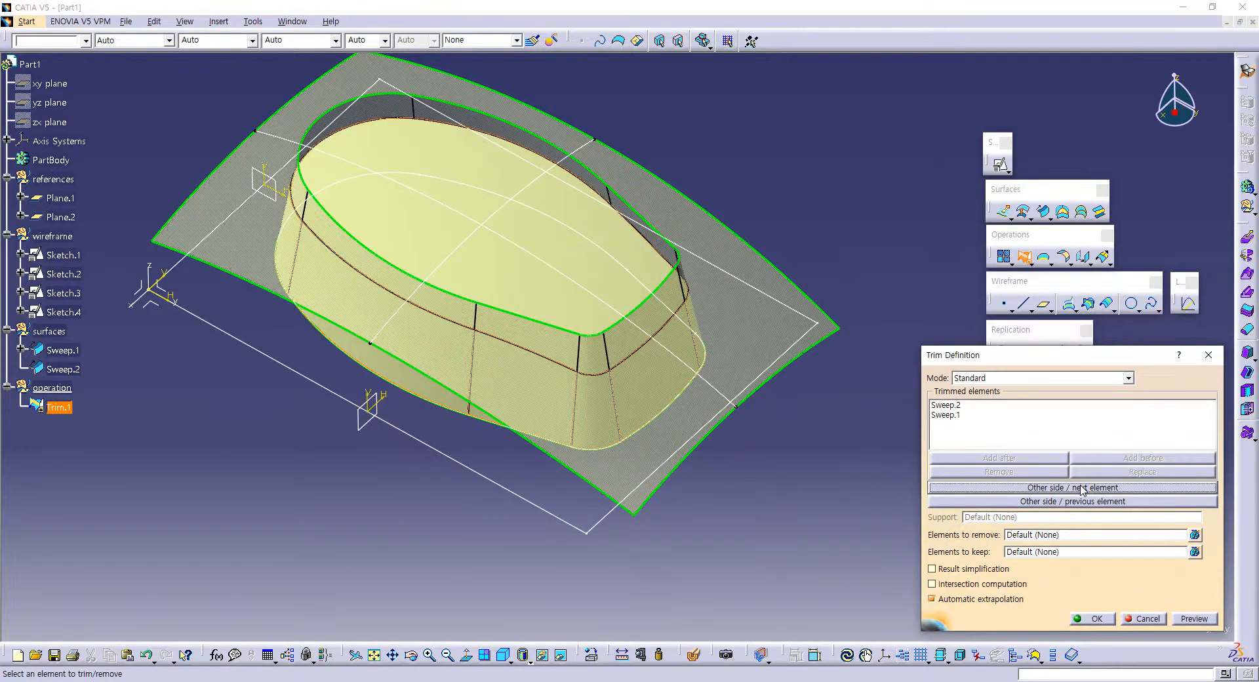
left_click(1064, 488)
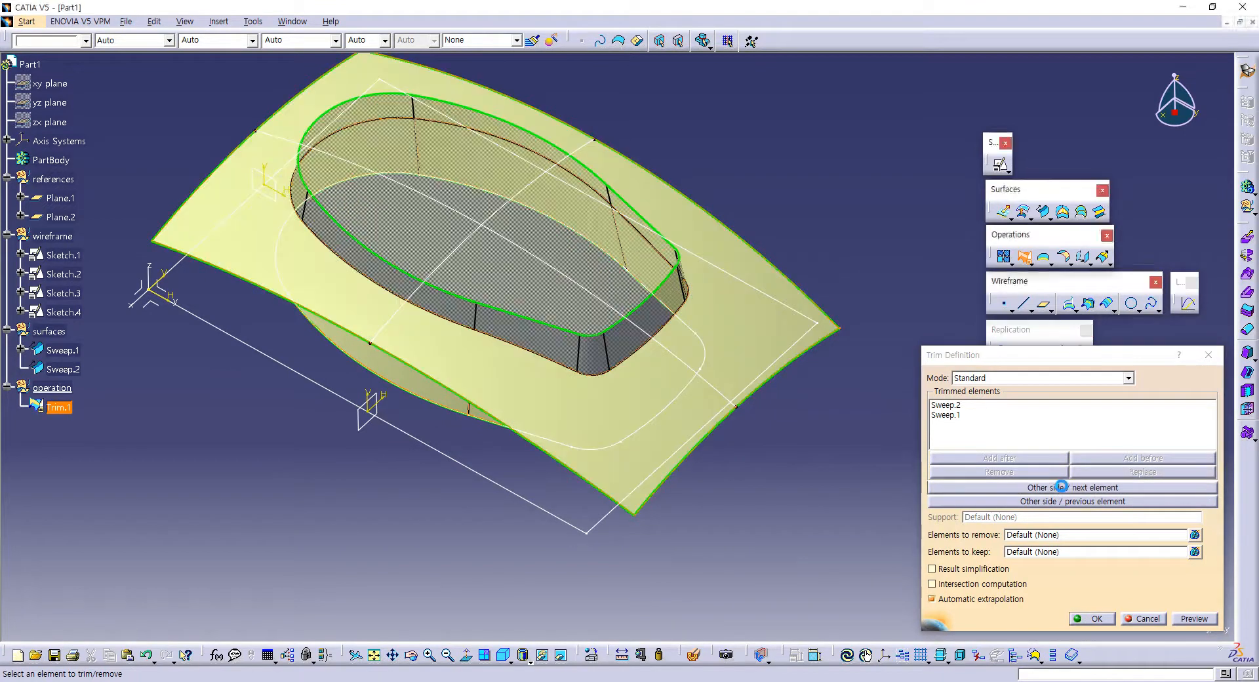
left_click(1064, 488)
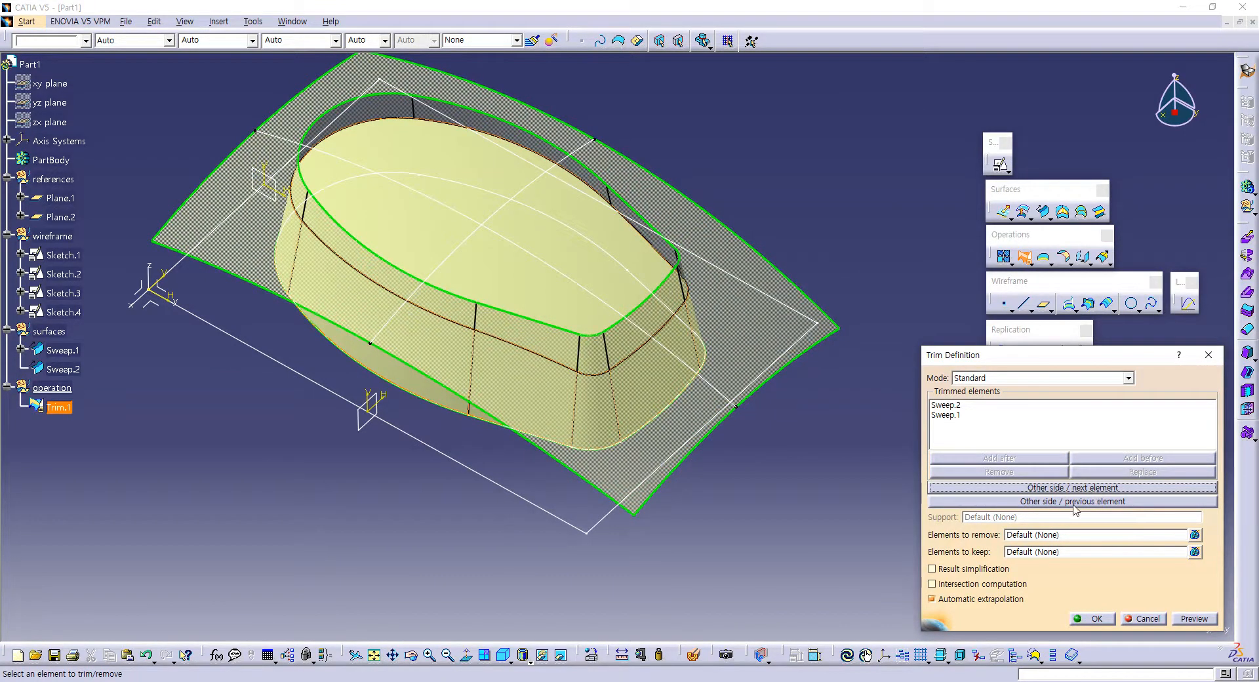
left_click(1073, 502)
left_click(1078, 500)
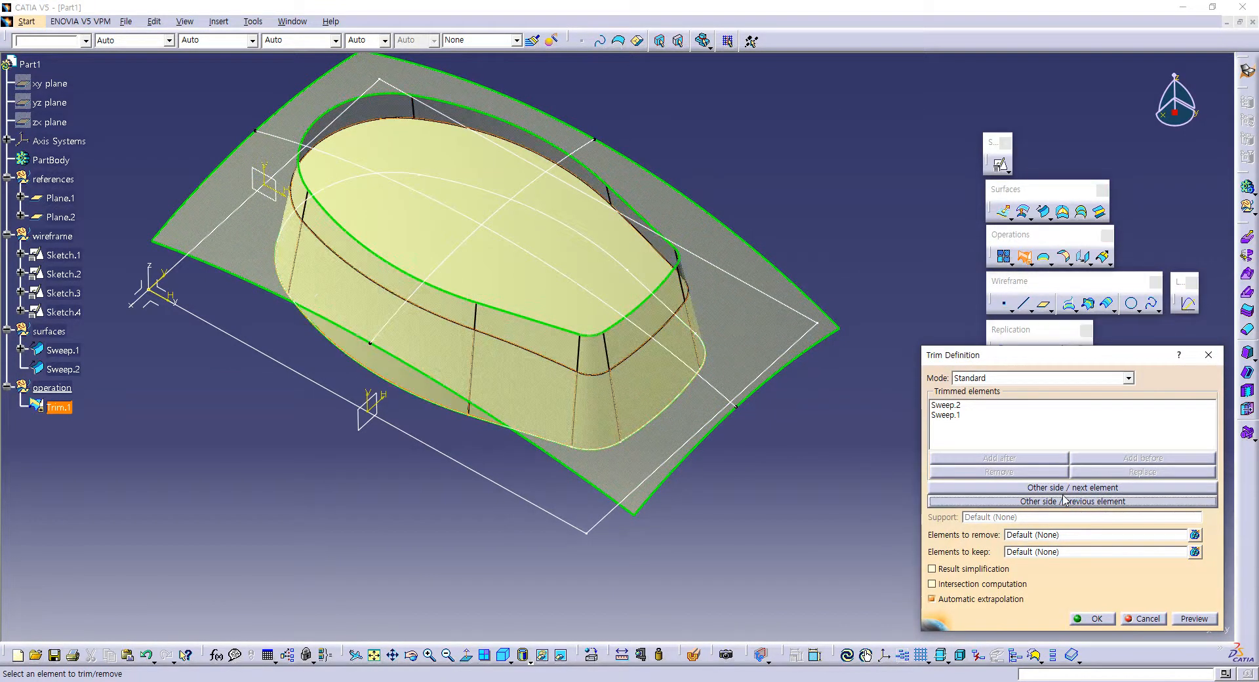
middle_click_drag(662, 347, 463, 267)
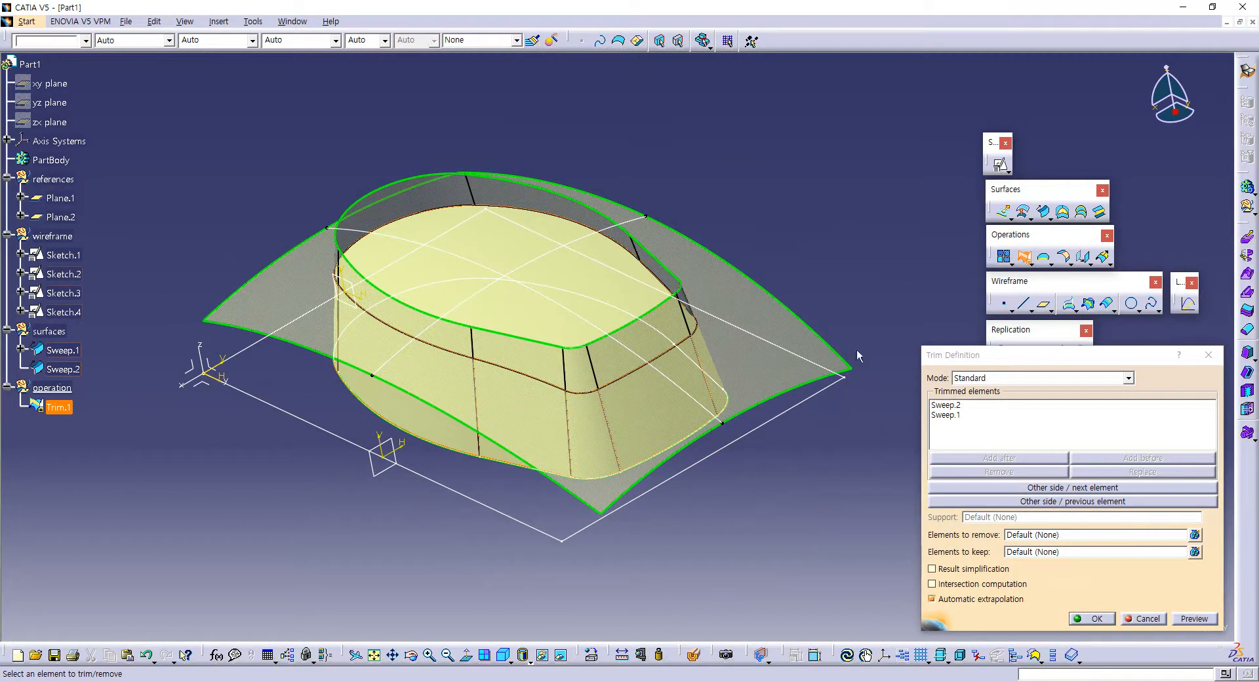
Step: Preview and confirm the trim of the curved top surface with the drafted wall
left_click(1187, 620)
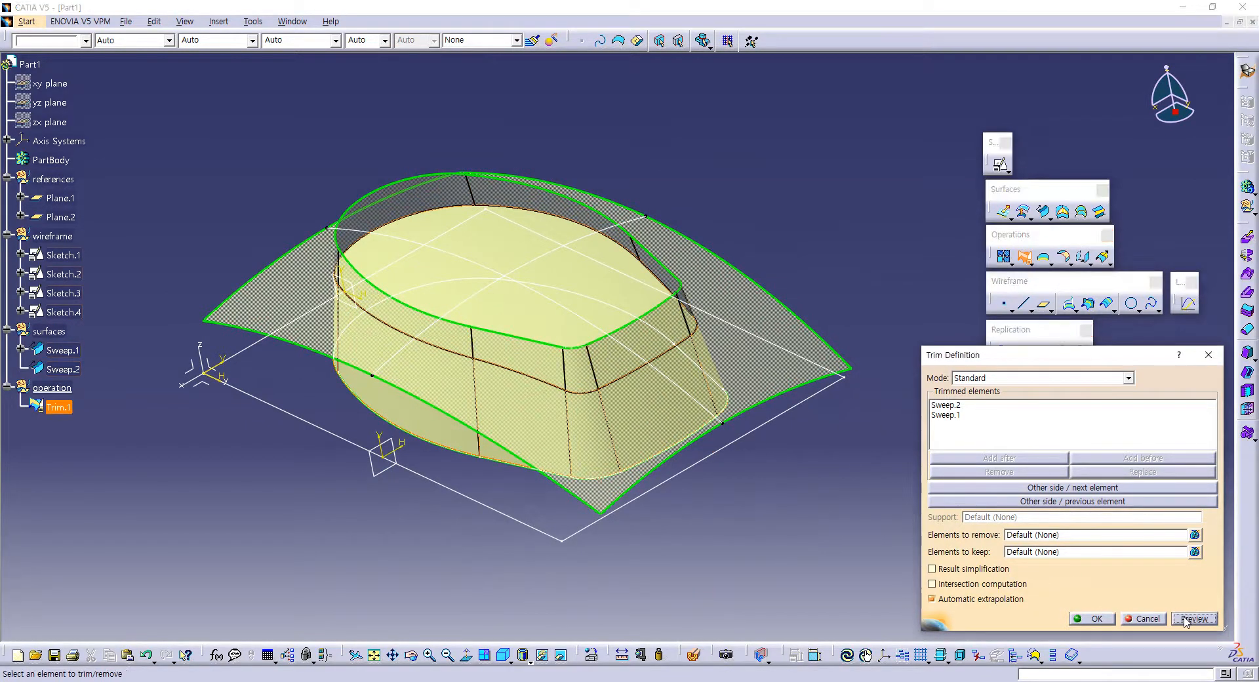
left_click(1106, 622)
mouse_move(623, 387)
middle_mouse_down()
mouse_move(590, 289)
mouse_move(707, 412)
mouse_move(624, 391)
mouse_move(666, 376)
mouse_move(715, 321)
mouse_move(800, 311)
middle_mouse_up()
left_click(790, 269)
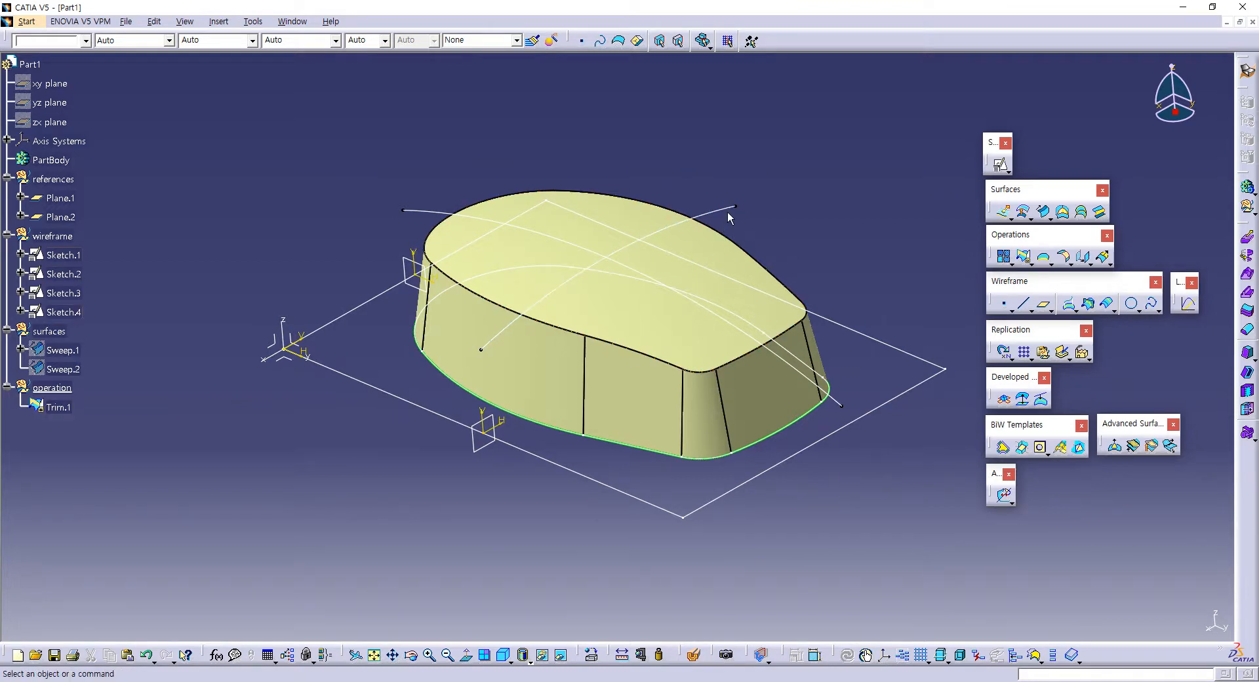
Step: Hide Sketch.2, Sketch.3 and Sketch.4 so that only the base sketch and the trimmed surface are shown
left_click(548, 659)
left_click(431, 210)
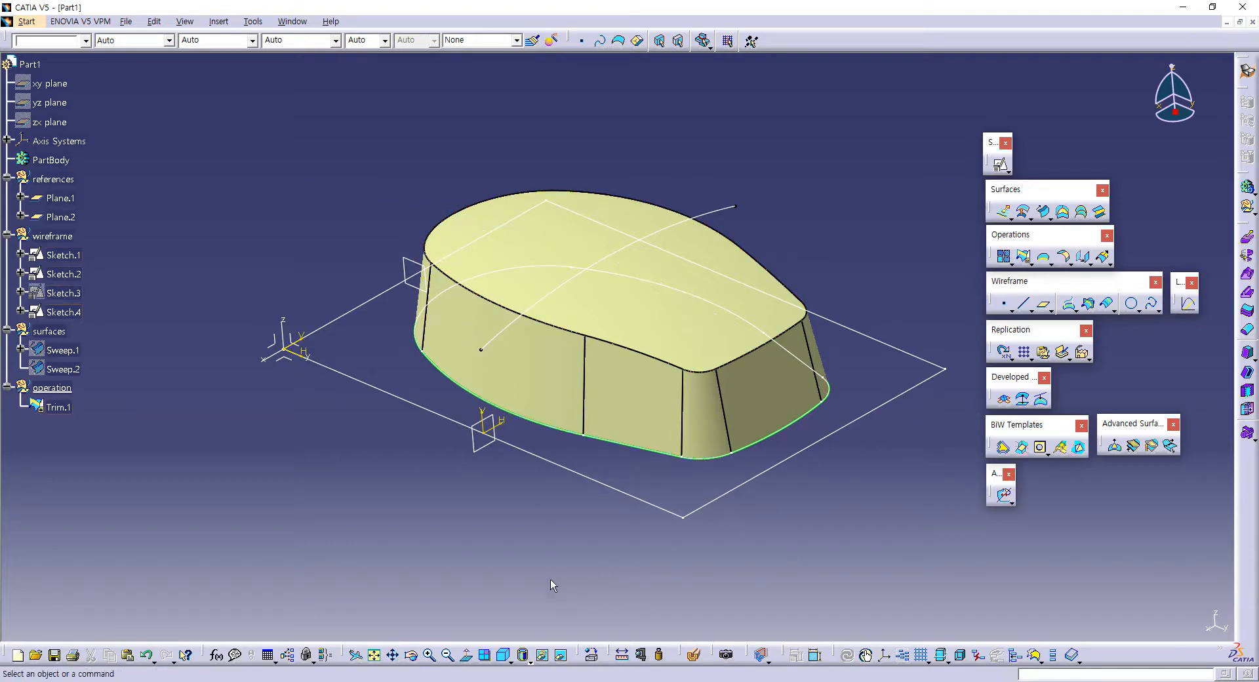
left_click(548, 653)
left_click(731, 210)
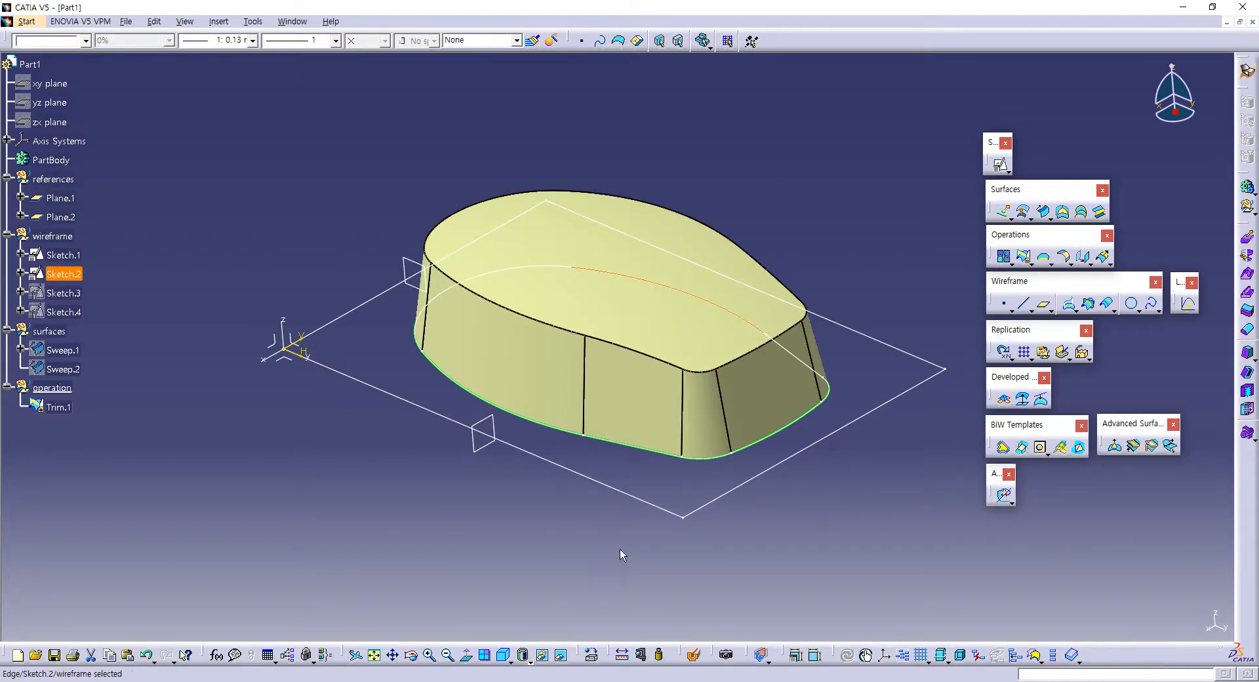
left_click(541, 654)
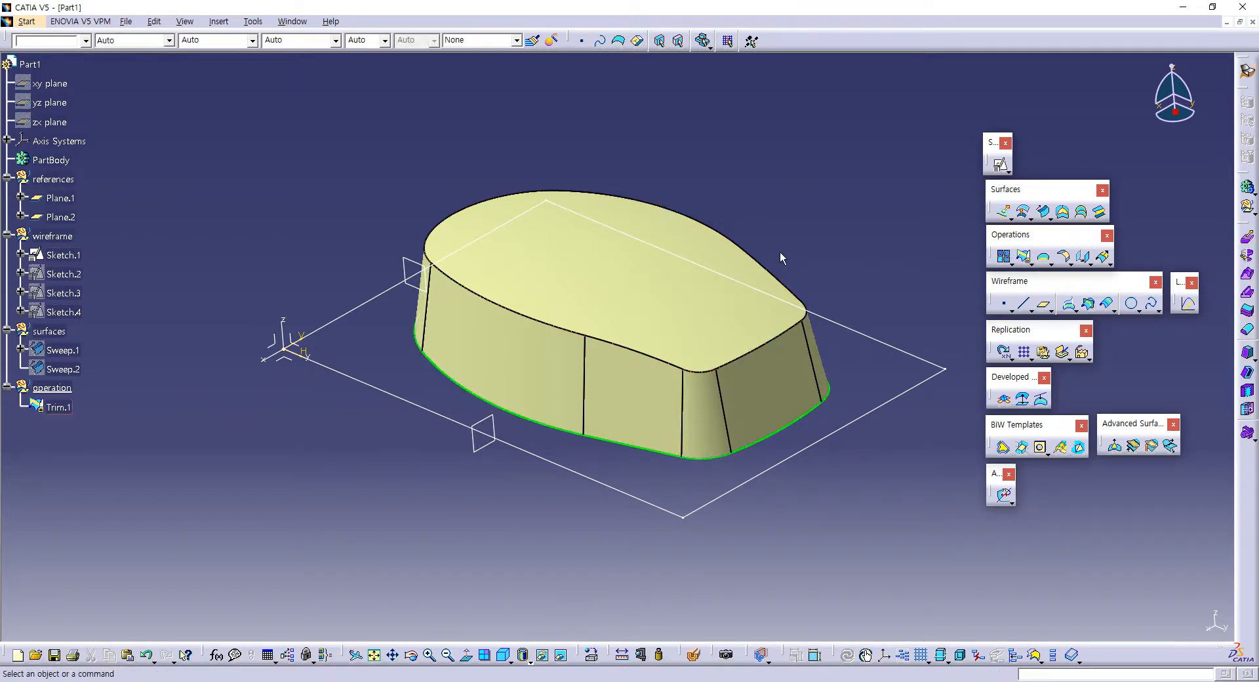
Step: Check the pocket dimensions on the part drawing in the PDF reader, and define the references geometrical set as the in-work object in CATIA
middle_click_drag(780, 257, 666, 247, "ctrl")
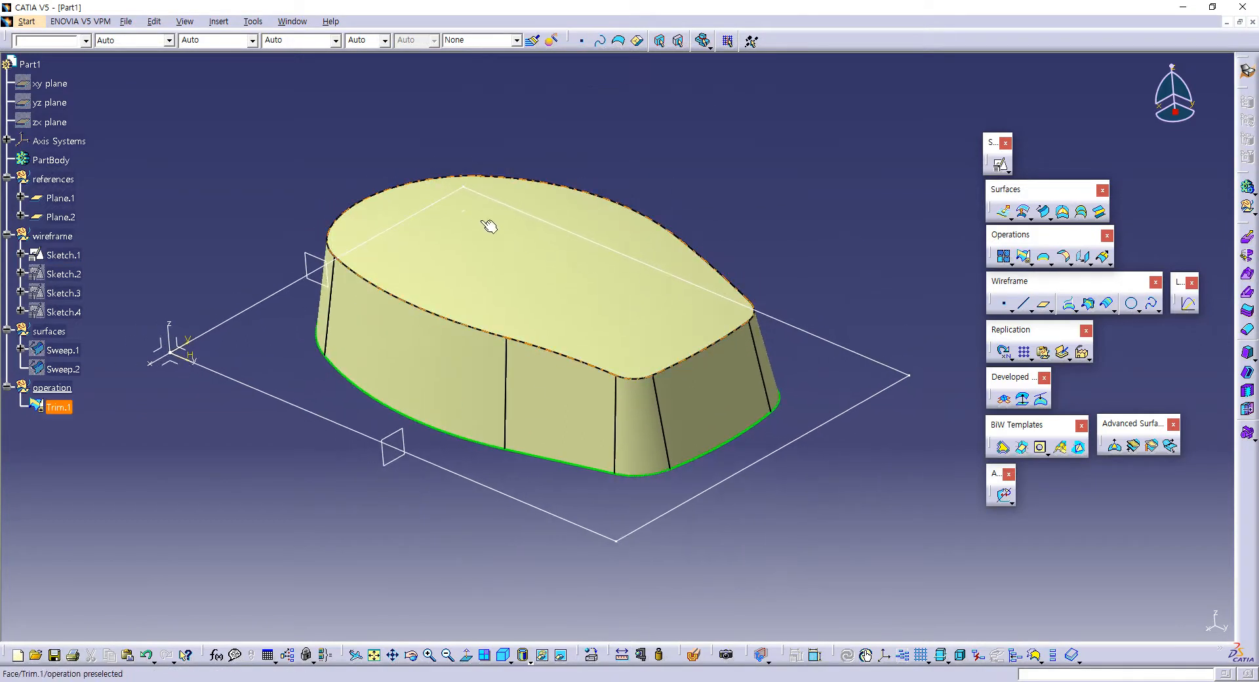
key("alt+Tab")
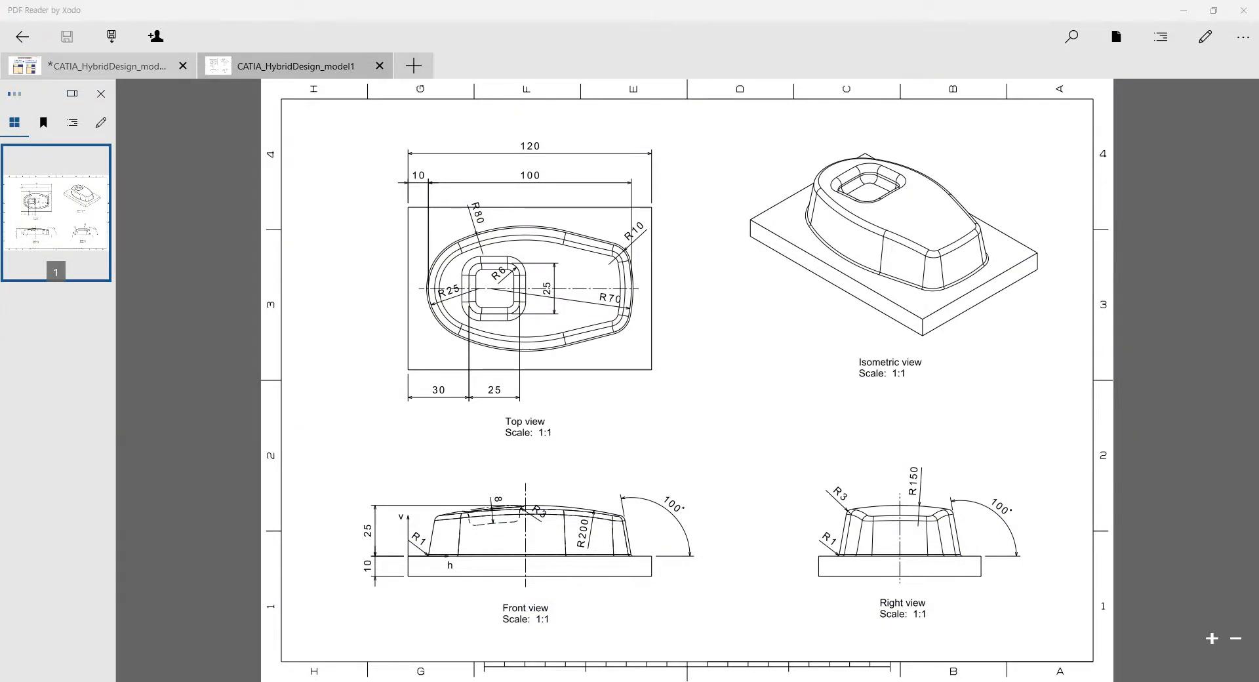
key("alt+Tab")
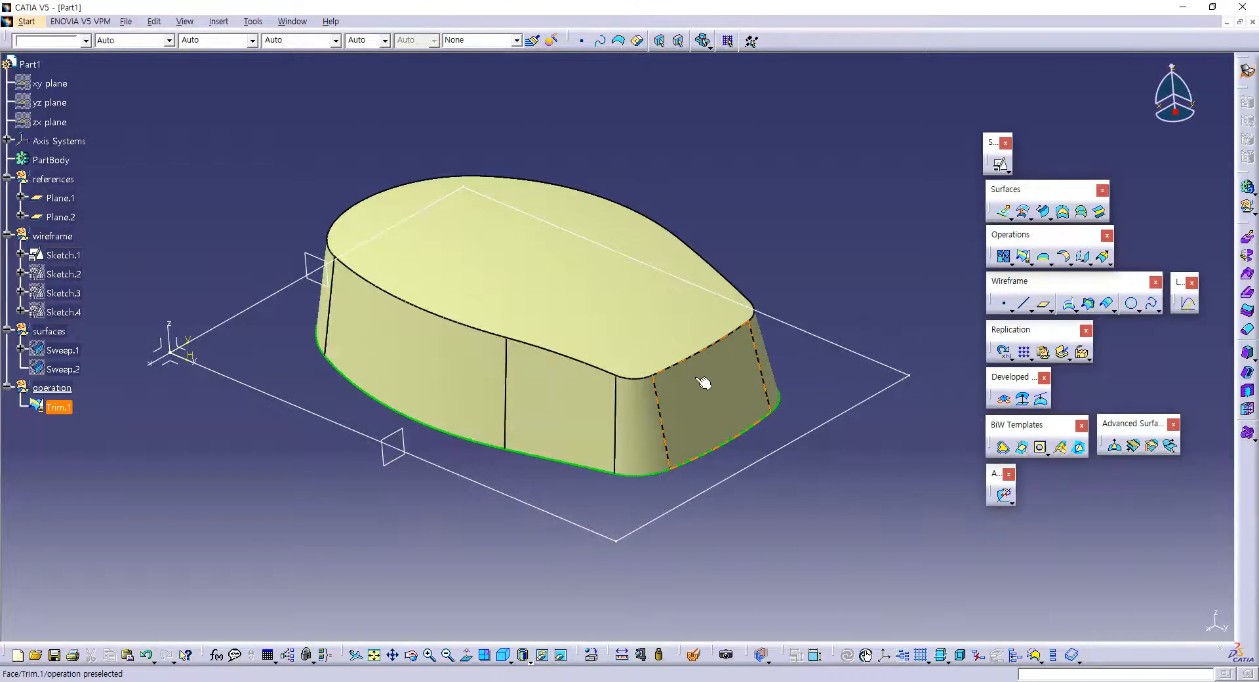
left_click(178, 360)
middle_click_drag(471, 247, 555, 225)
key("s")
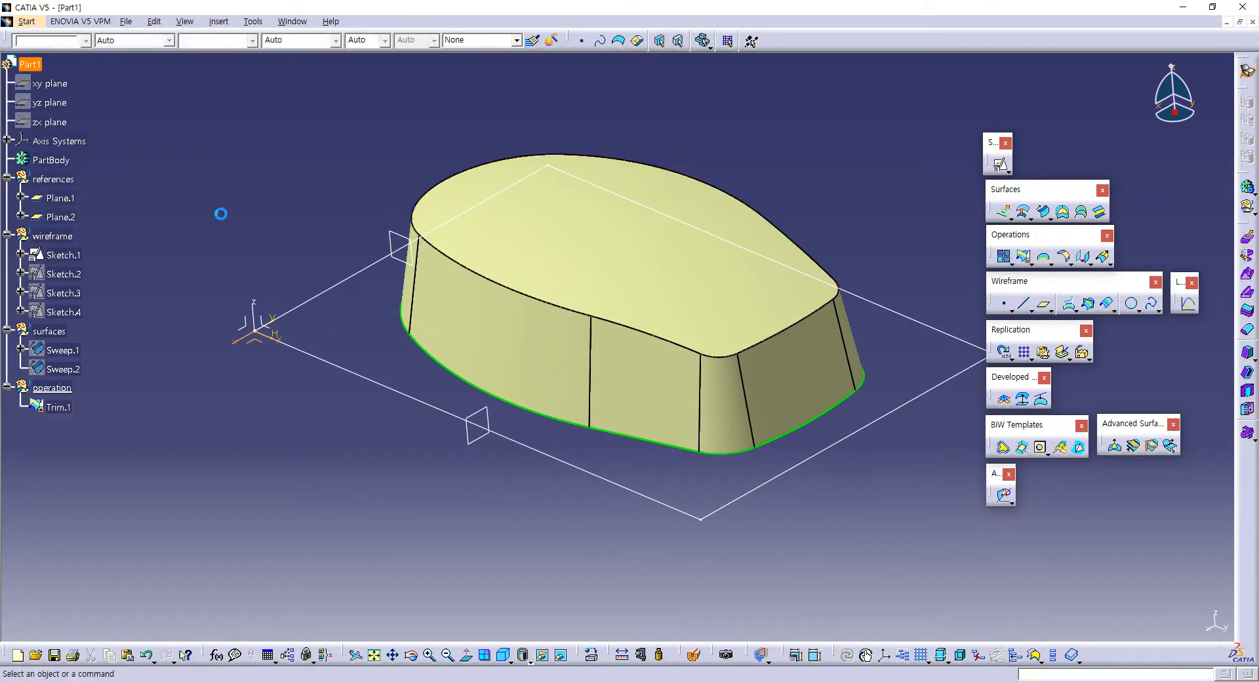
left_click(52, 180)
right_click(57, 181)
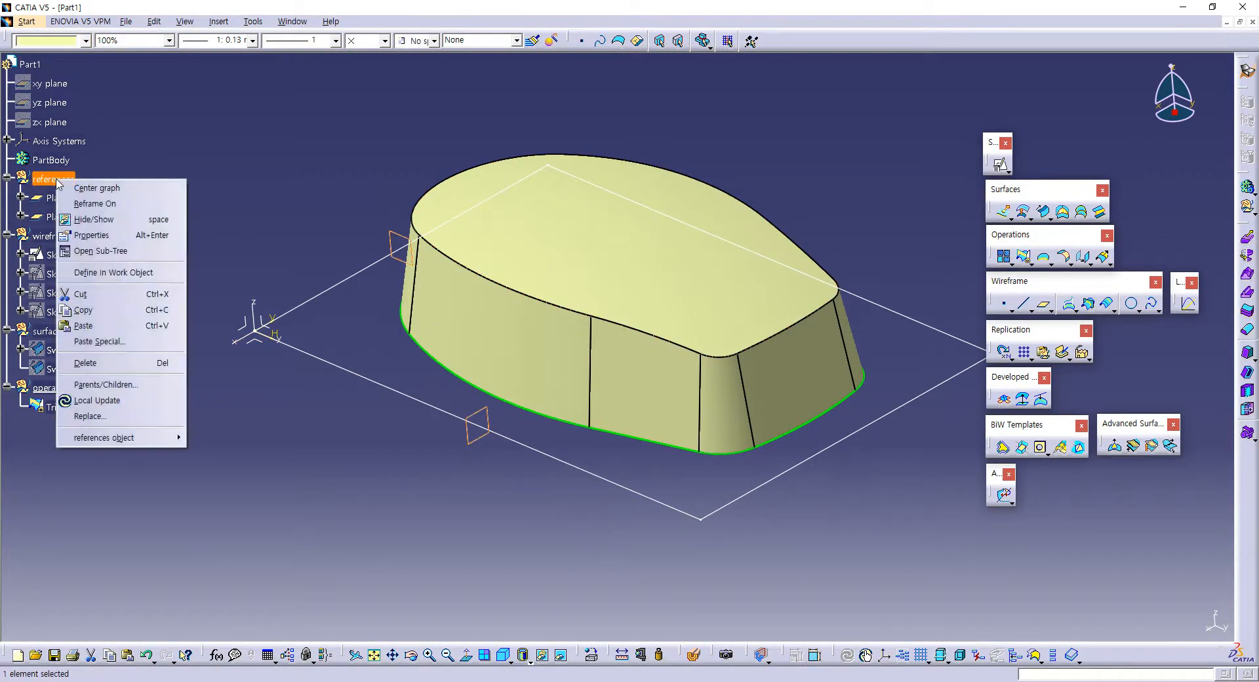
left_click(112, 272)
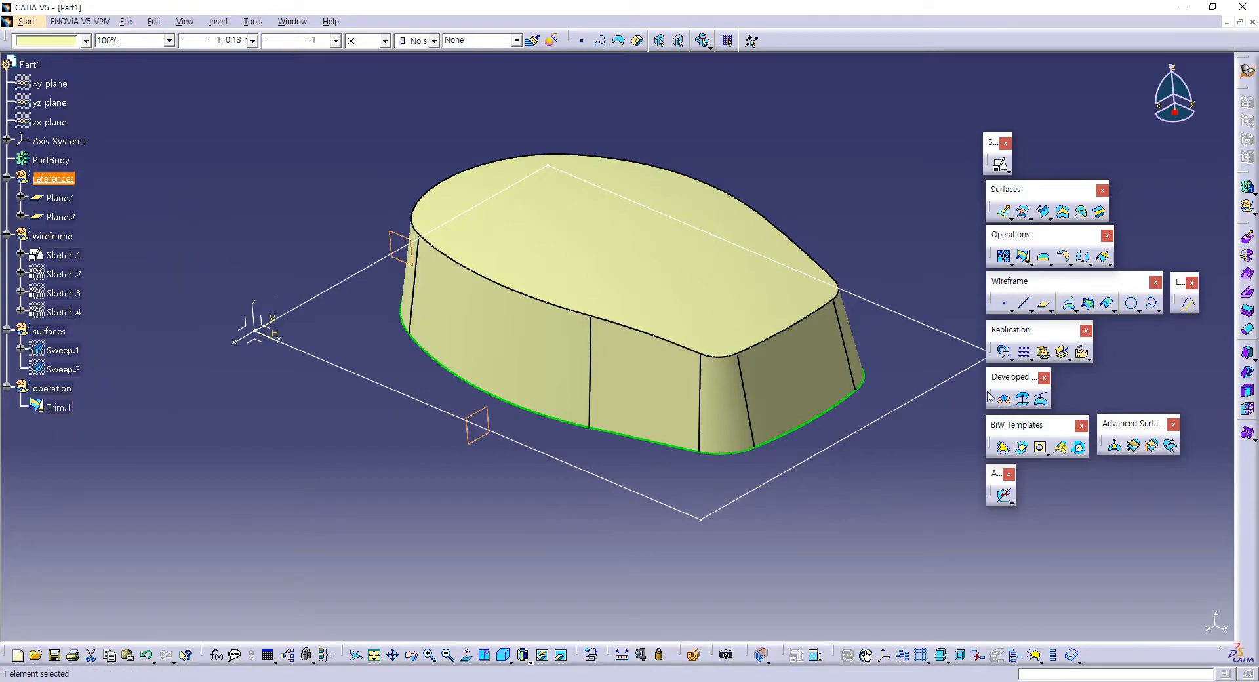
Step: Create a plane offset upward from the XY plane of the absolute axis system
left_click(1043, 303)
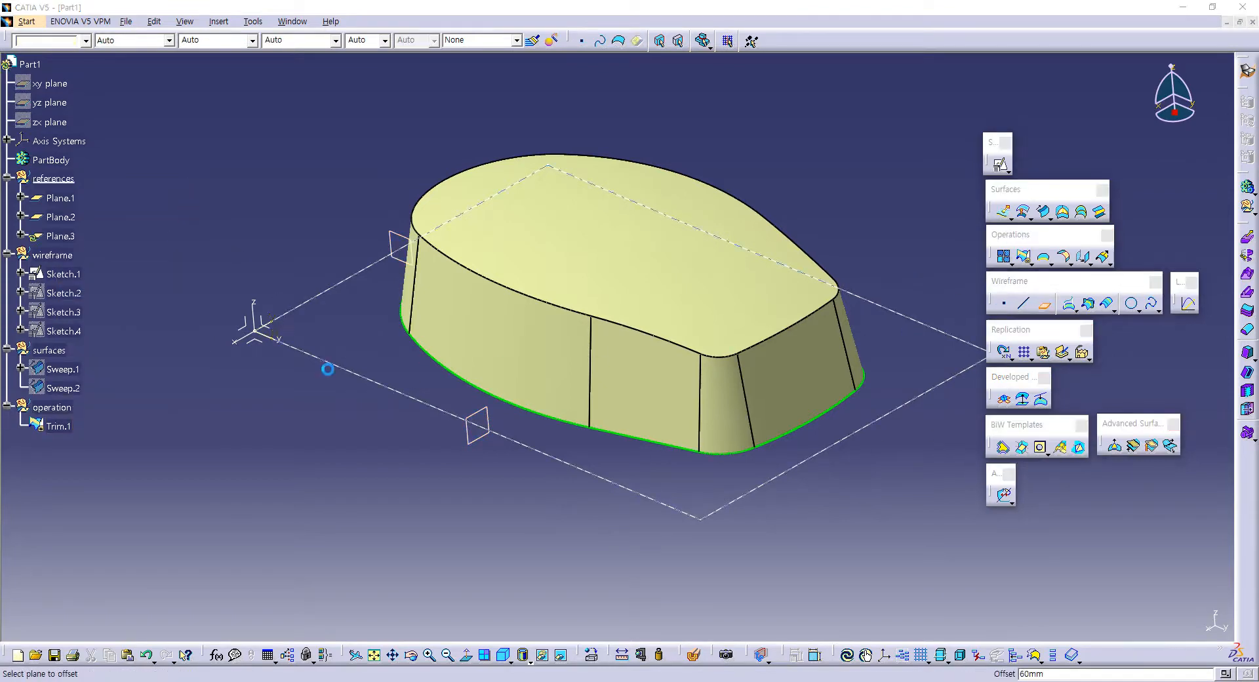
left_click(252, 341)
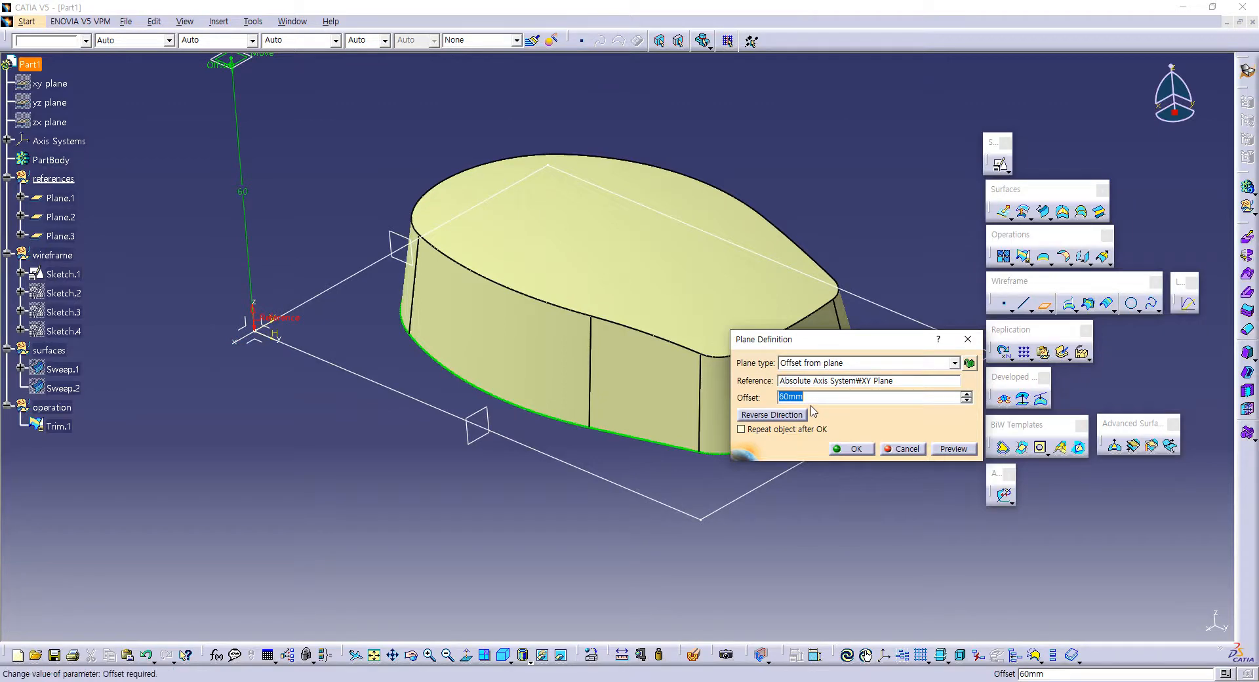
key("Return")
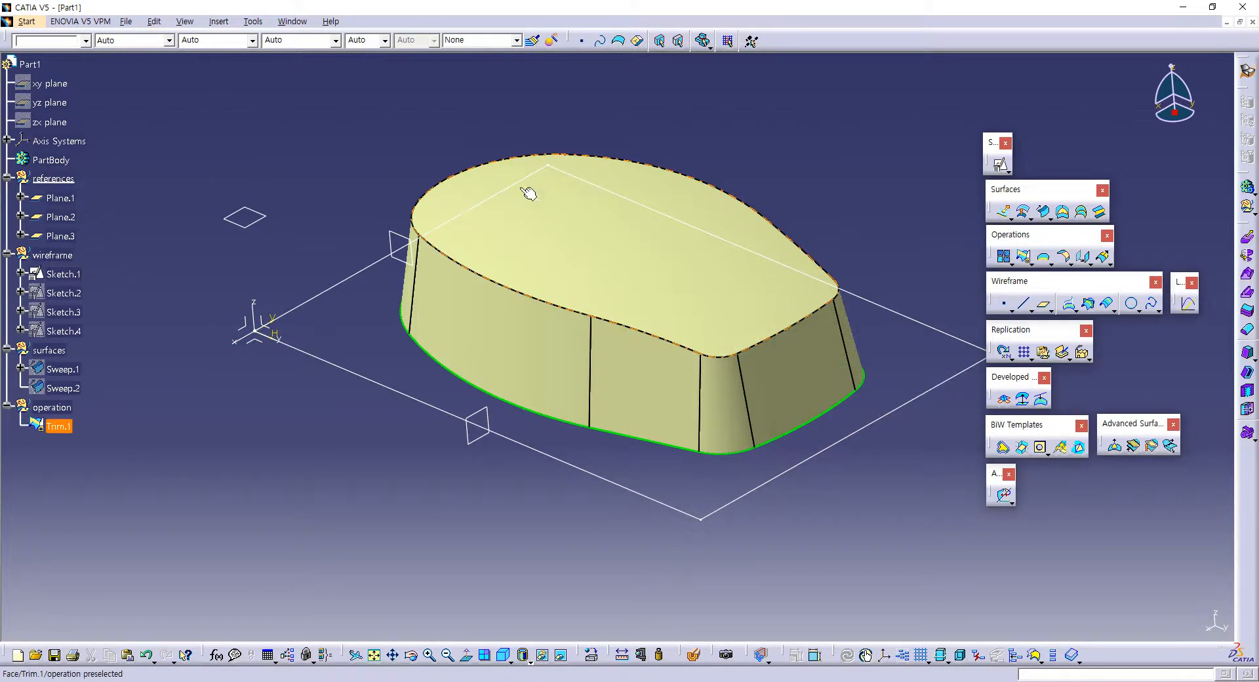
Step: Define the wireframe set as in-work and open a positioned sketch on Plane.3 with axes swapped and V reversed
left_click(52, 255)
right_click(57, 264)
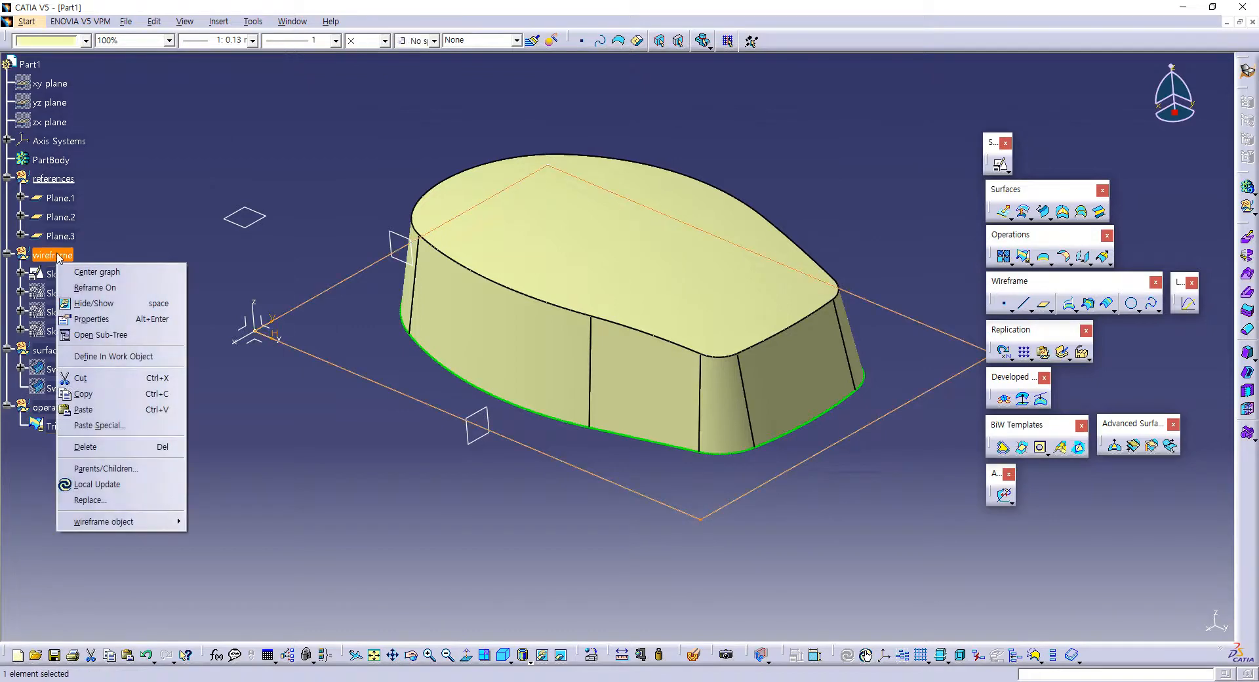
left_click(111, 347)
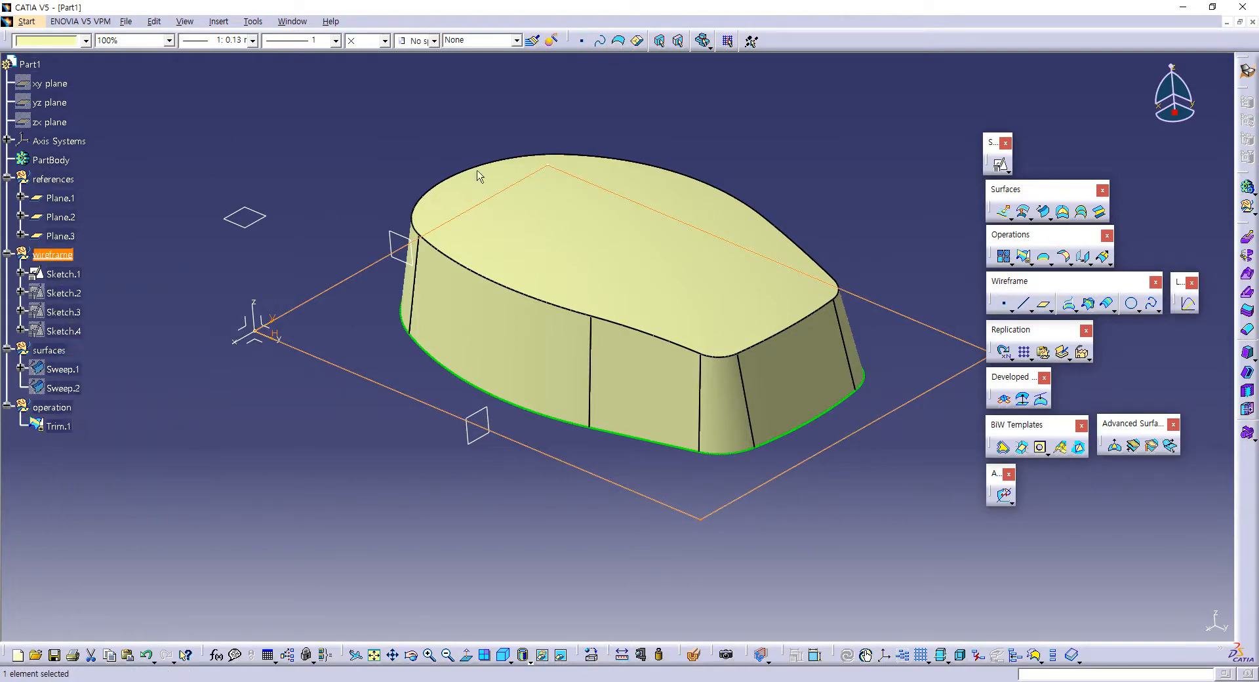
middle_click_drag(725, 143, 672, 291)
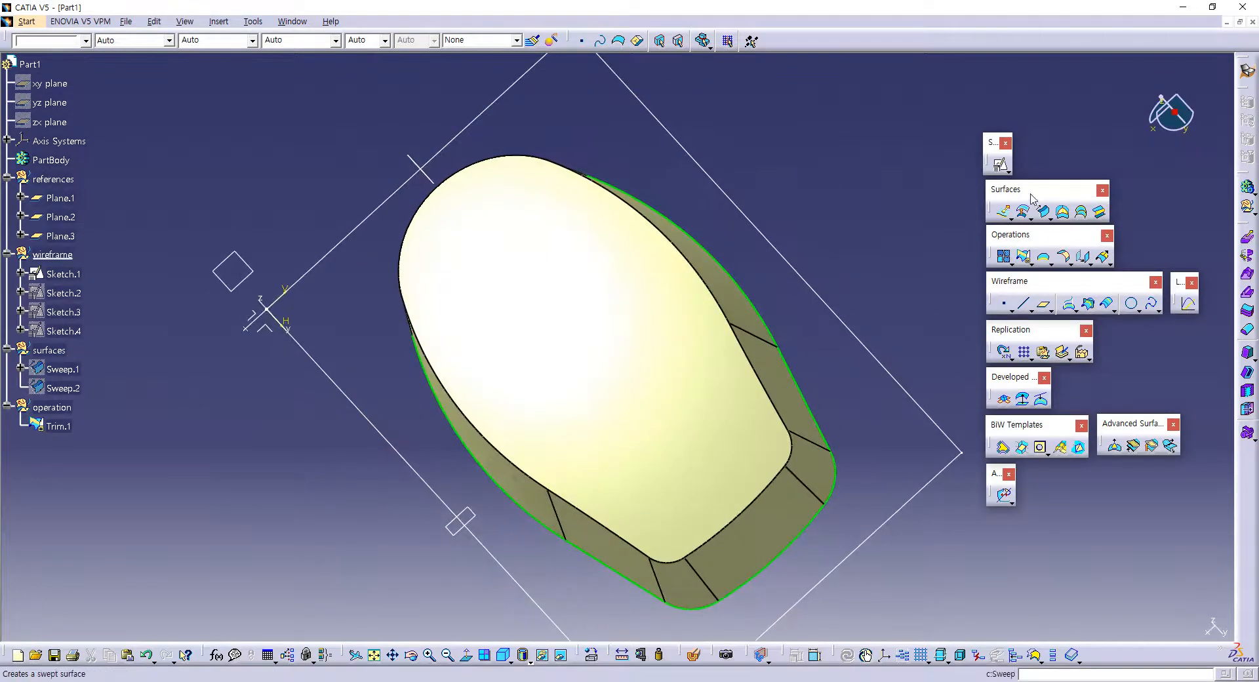
left_click(1000, 165)
left_click(254, 267)
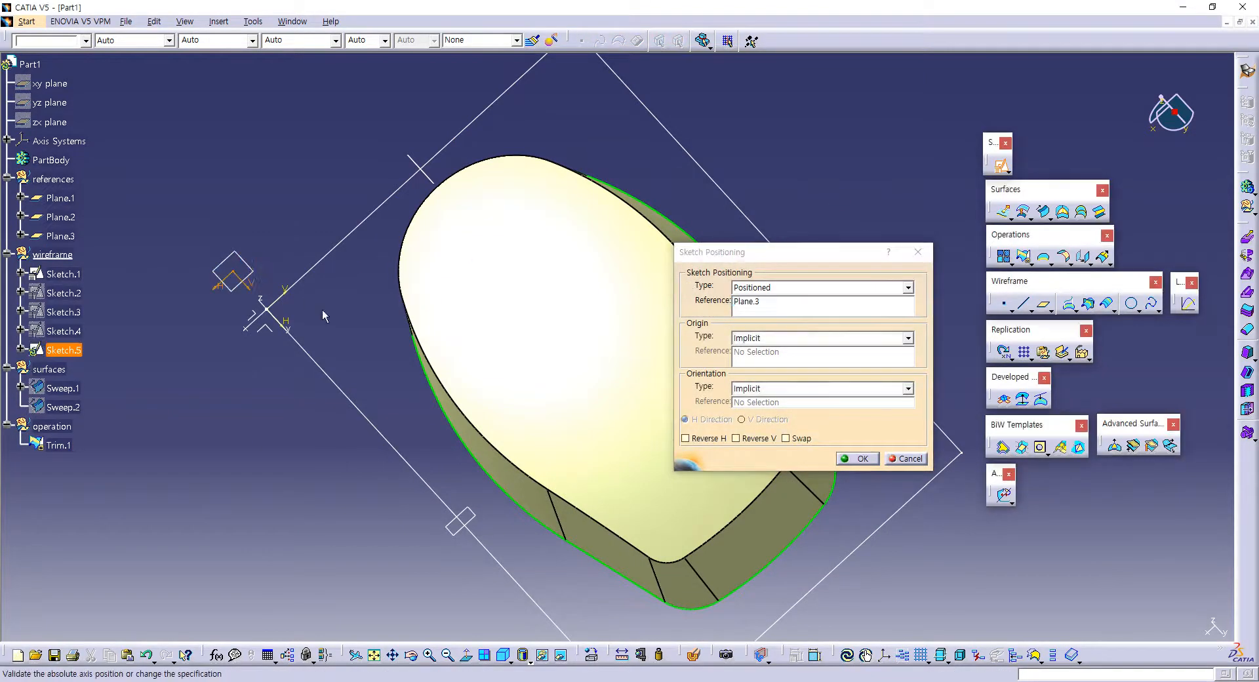
left_click(786, 438)
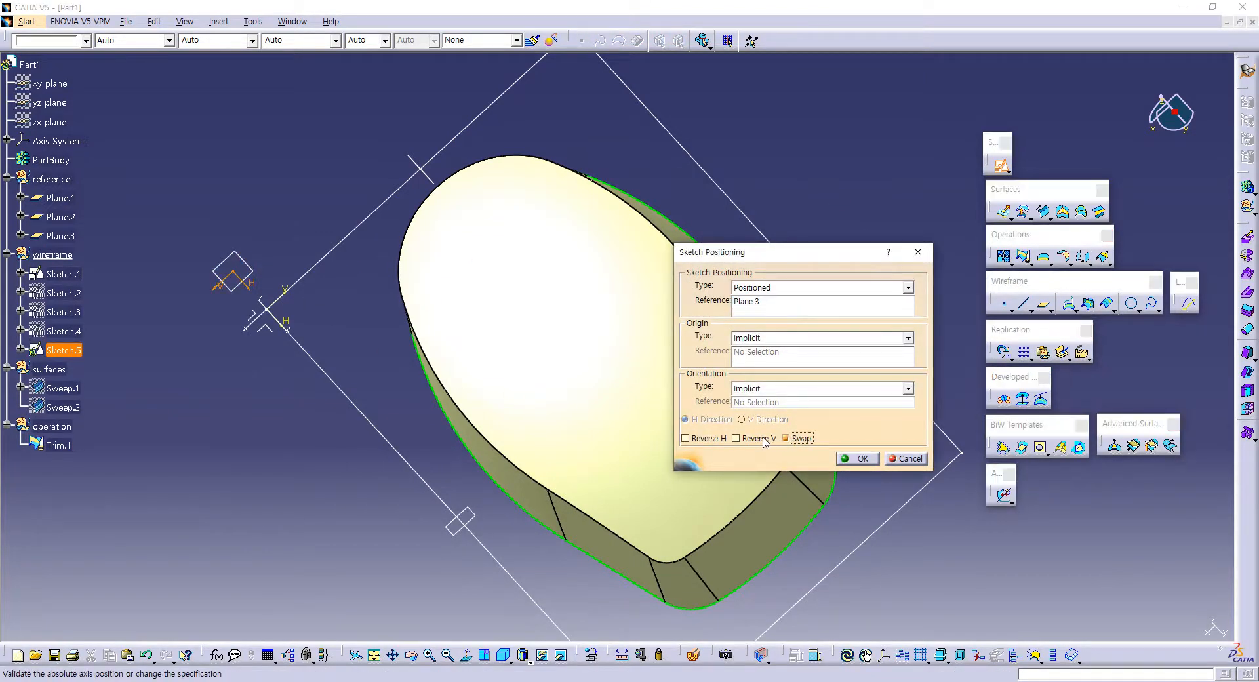
left_click(765, 443)
left_click(856, 458)
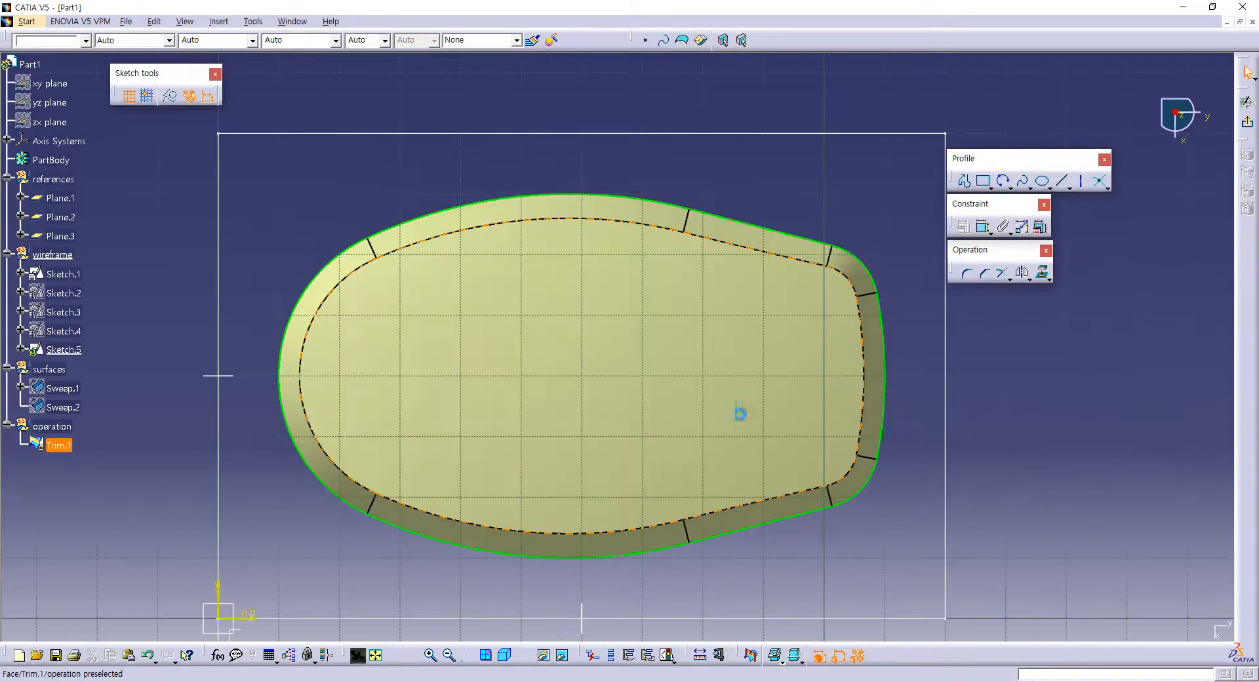
Step: Sketch a rectangle about 23 mm square over the rounded end of the top surface
left_click(983, 181)
left_click(476, 238)
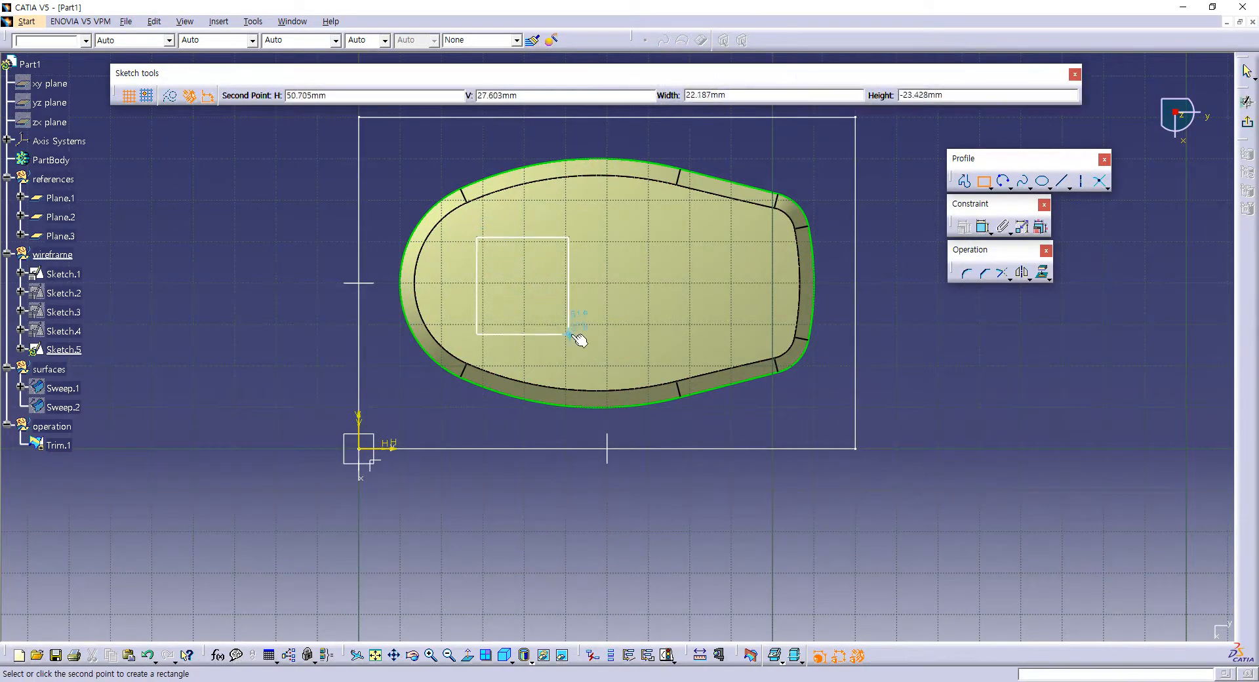
left_click(573, 334)
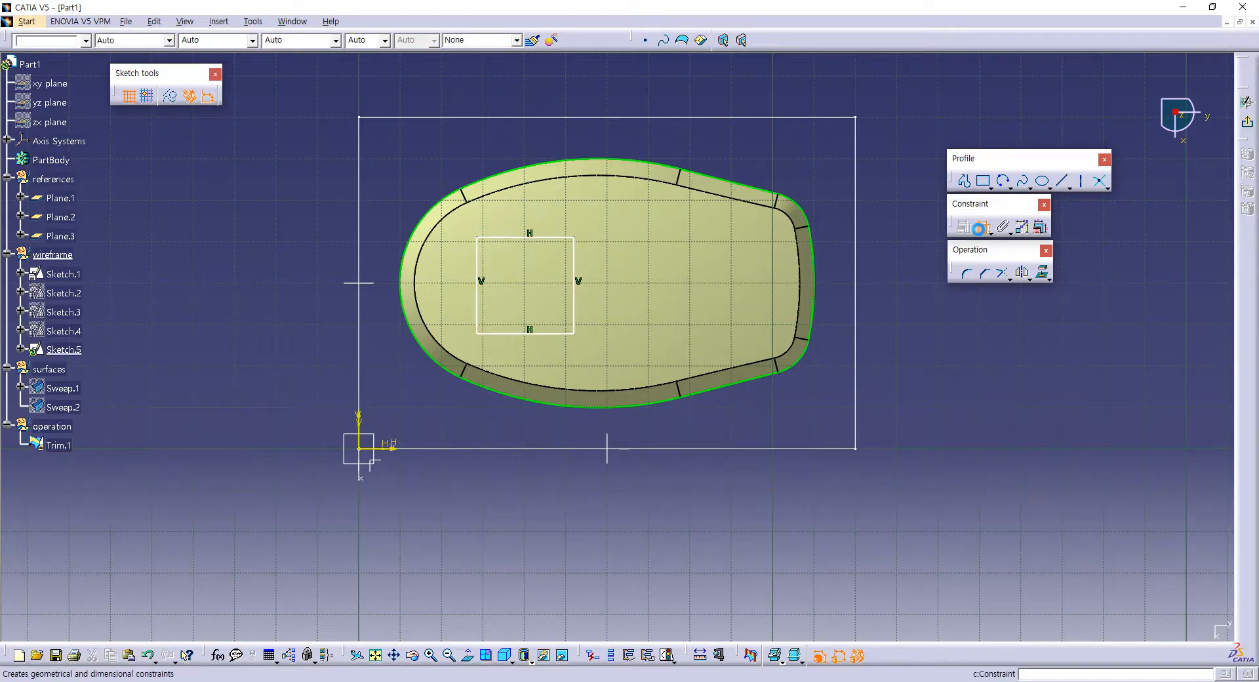
Step: Constrain the rectangle's two horizontal edges to be symmetric about the lengthwise mid plane
left_click(978, 227)
left_click(524, 238)
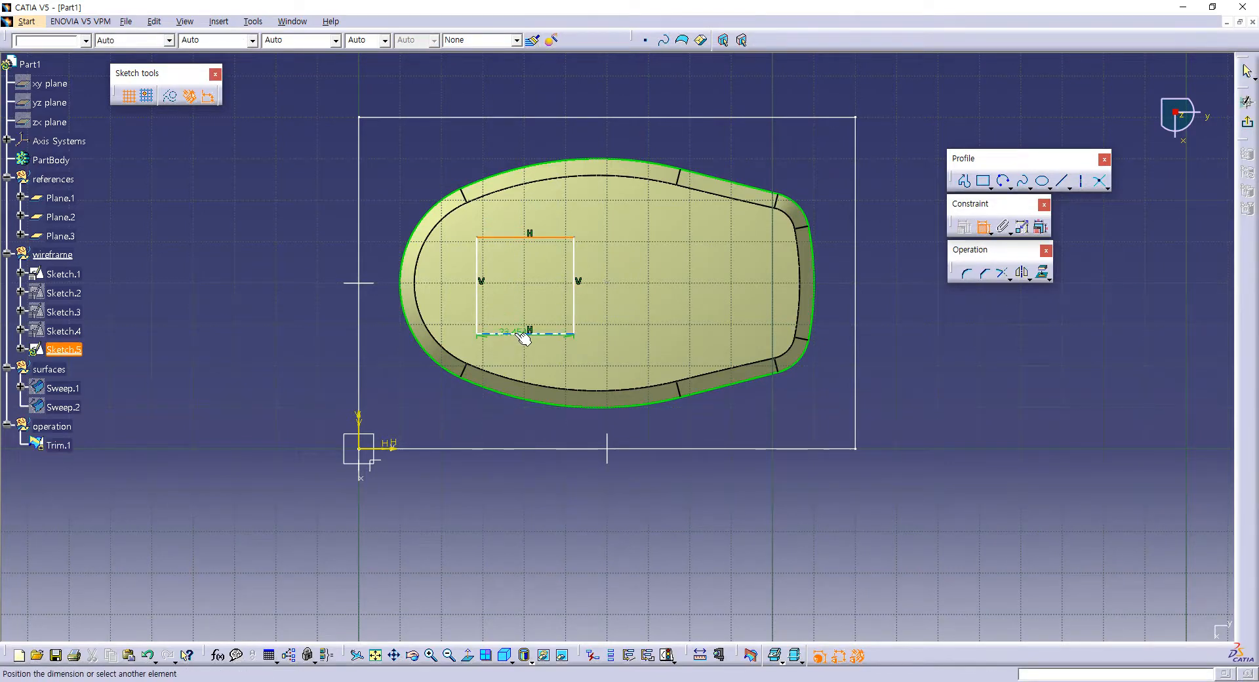
left_click(524, 337)
right_click(215, 255)
left_click(266, 382)
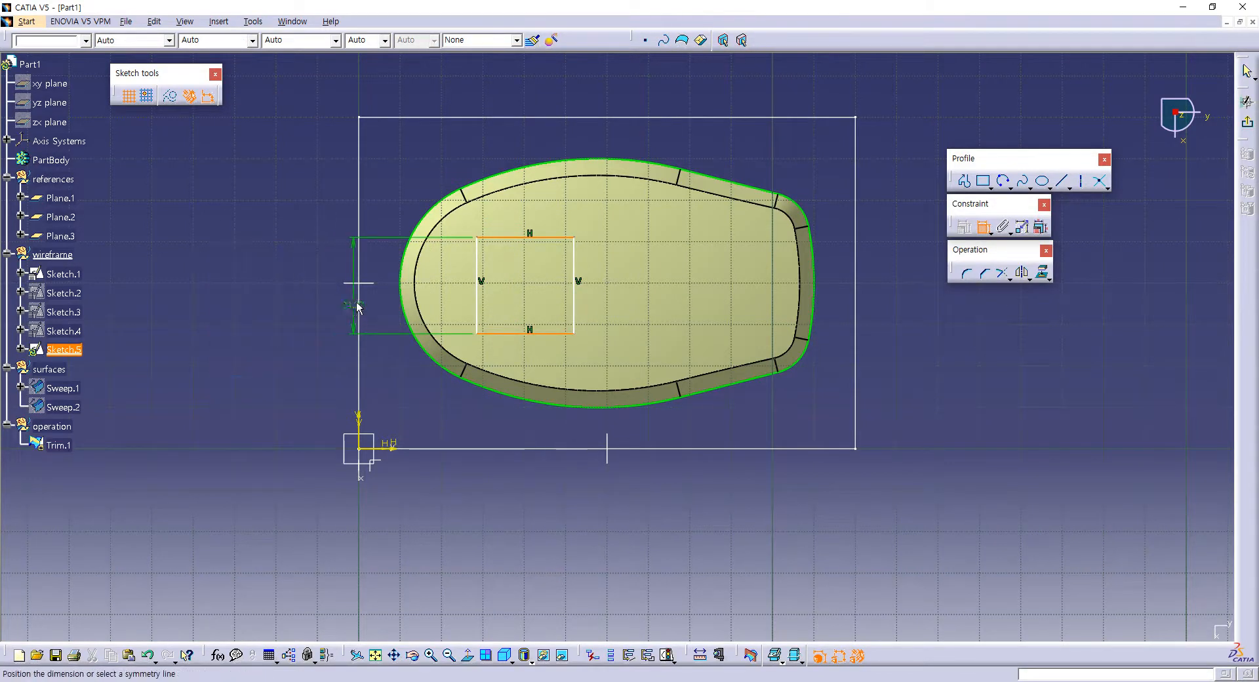
left_click(371, 283)
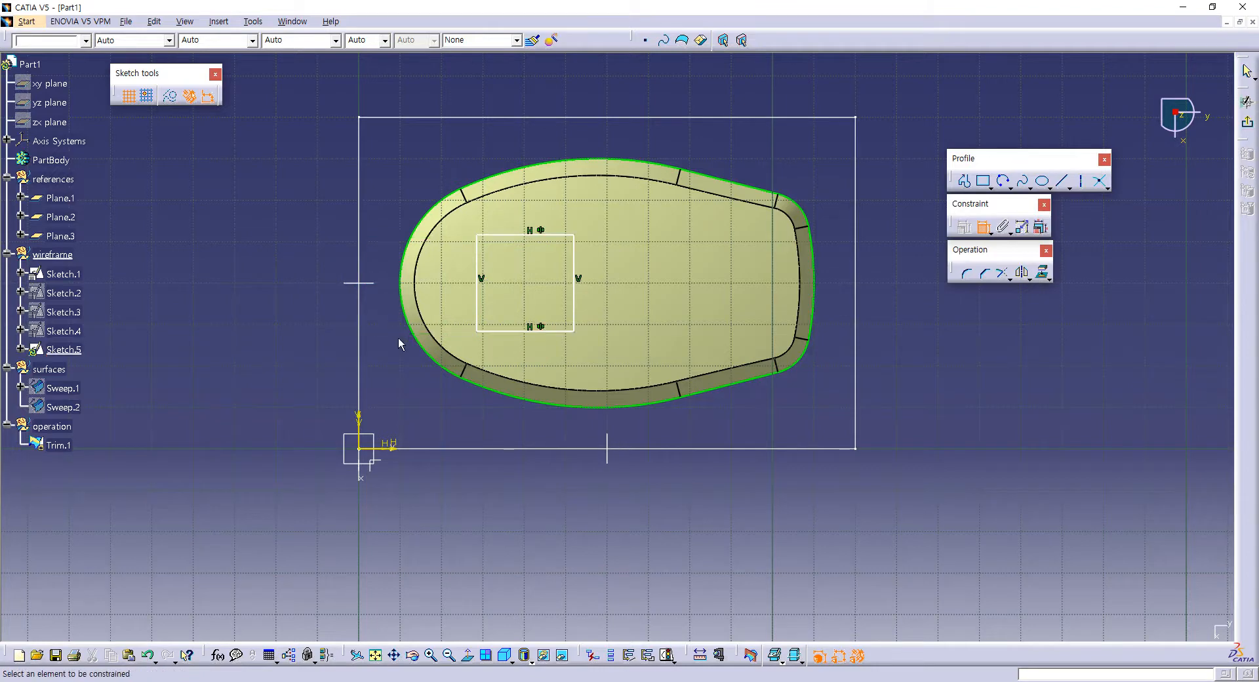
Step: Dimension the distance between the rectangle's horizontal edges and set it to 25 mm
left_click(500, 235)
left_click(505, 331)
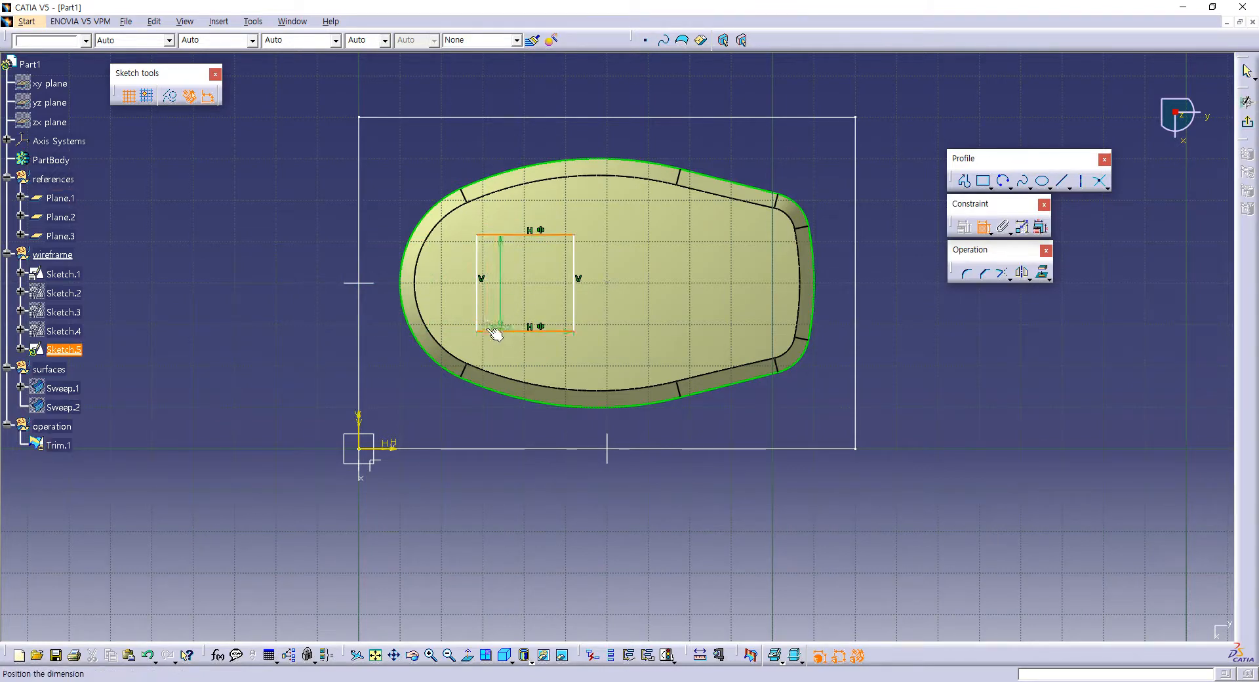
left_click(261, 279)
double_click(261, 278)
type("2")
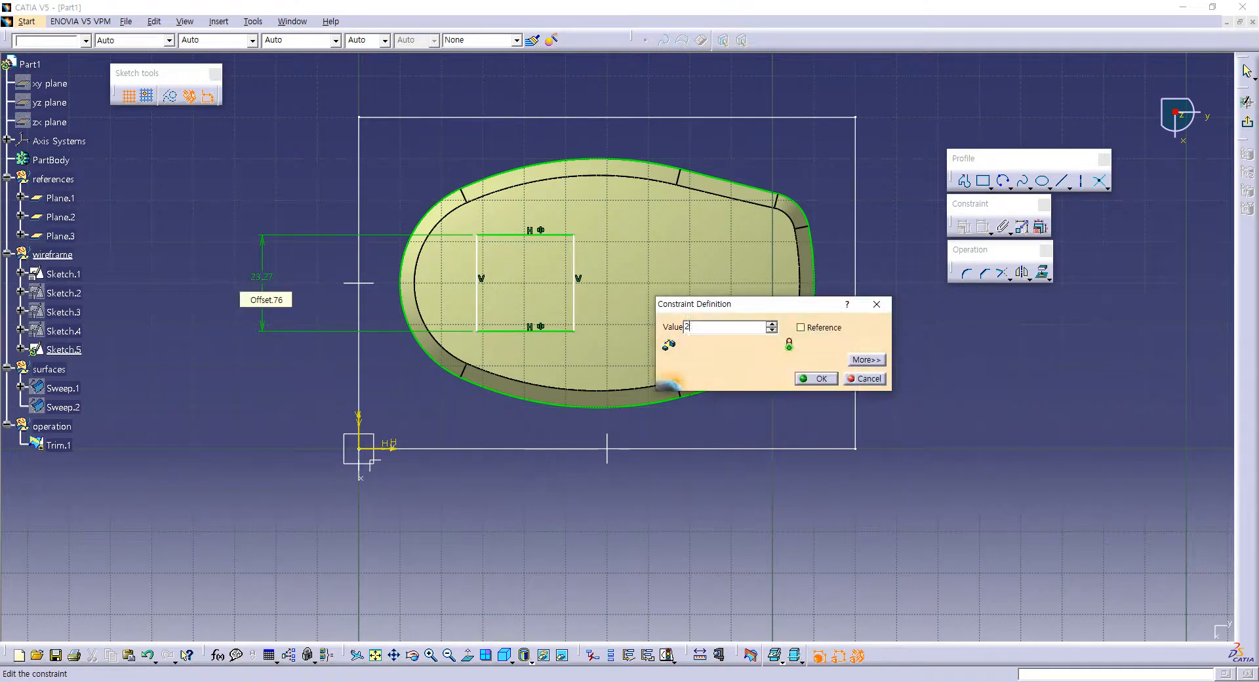
type("5")
key("Return")
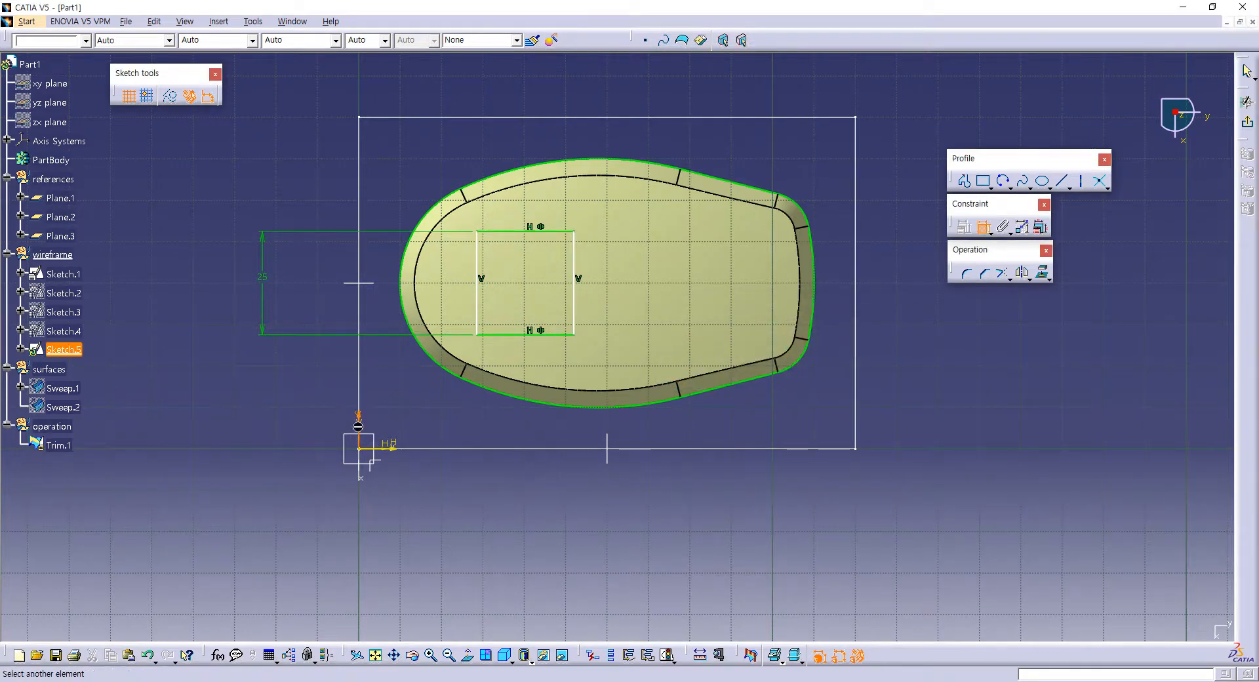
Step: Dimension the rectangle's near vertical edge from the sketch's vertical axis and set the distance to 30 mm
left_click(478, 328)
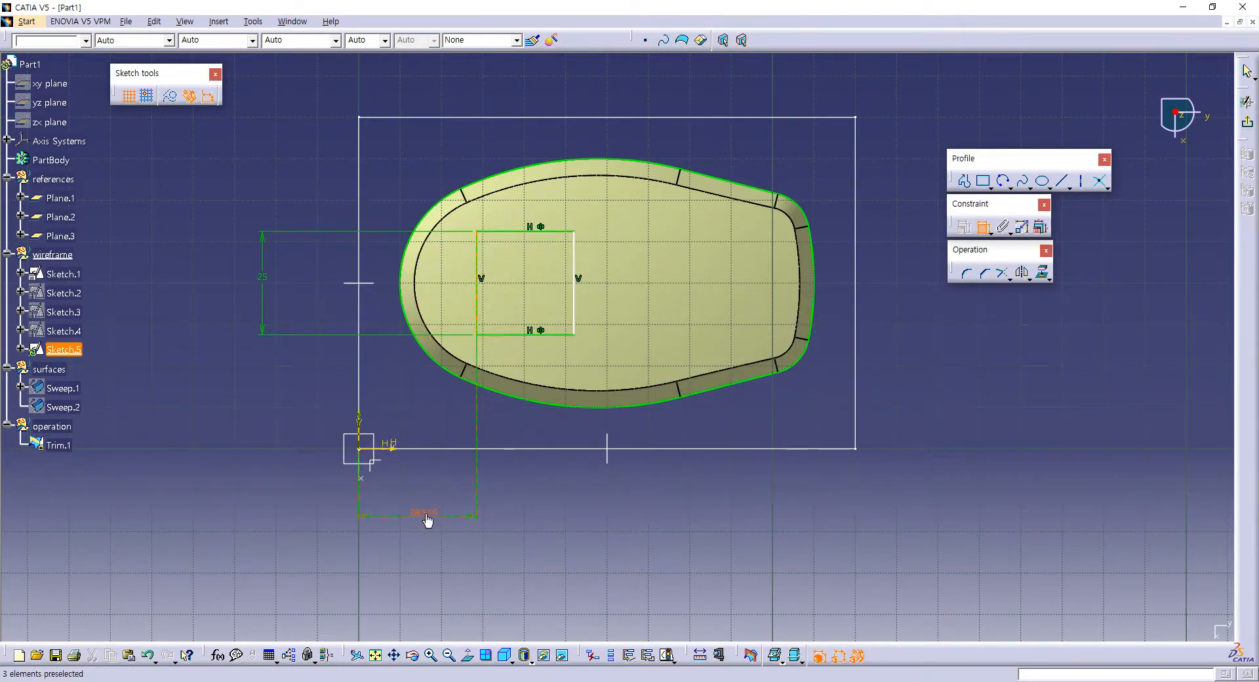
left_click(426, 518)
double_click(423, 513)
type("30")
key("Return")
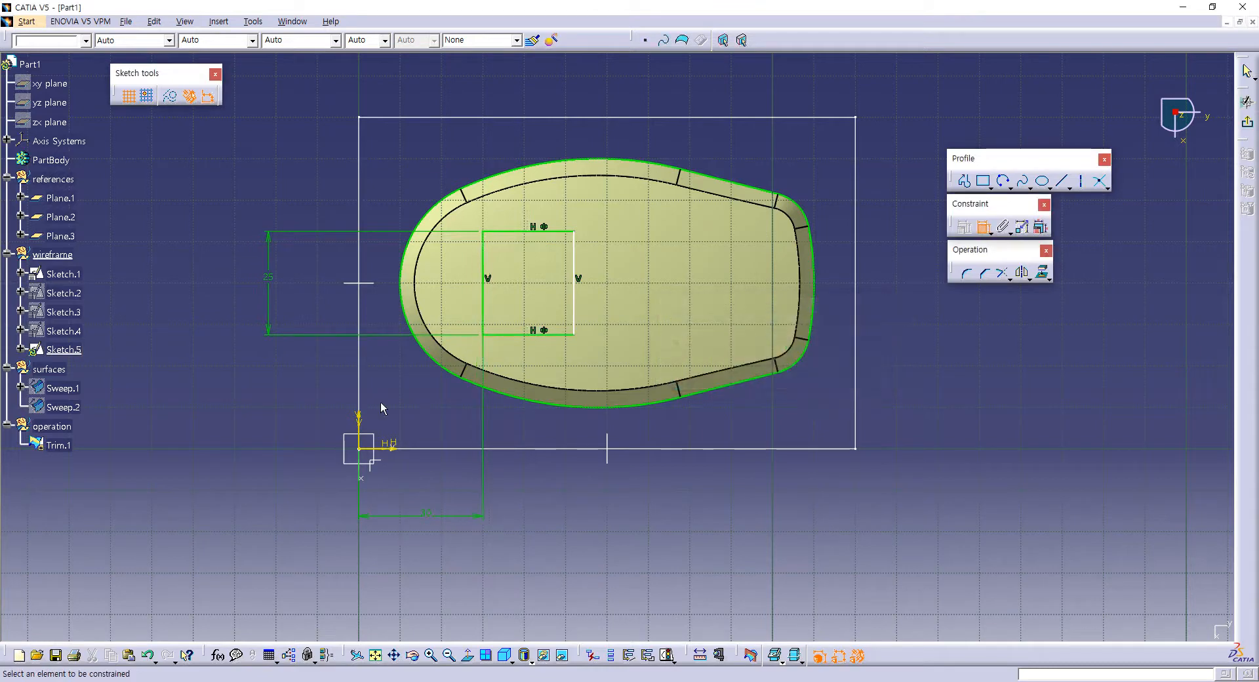
Step: Dimension the distance between the rectangle's vertical edges, set it to 25 mm, and exit the sketch
left_click(484, 303)
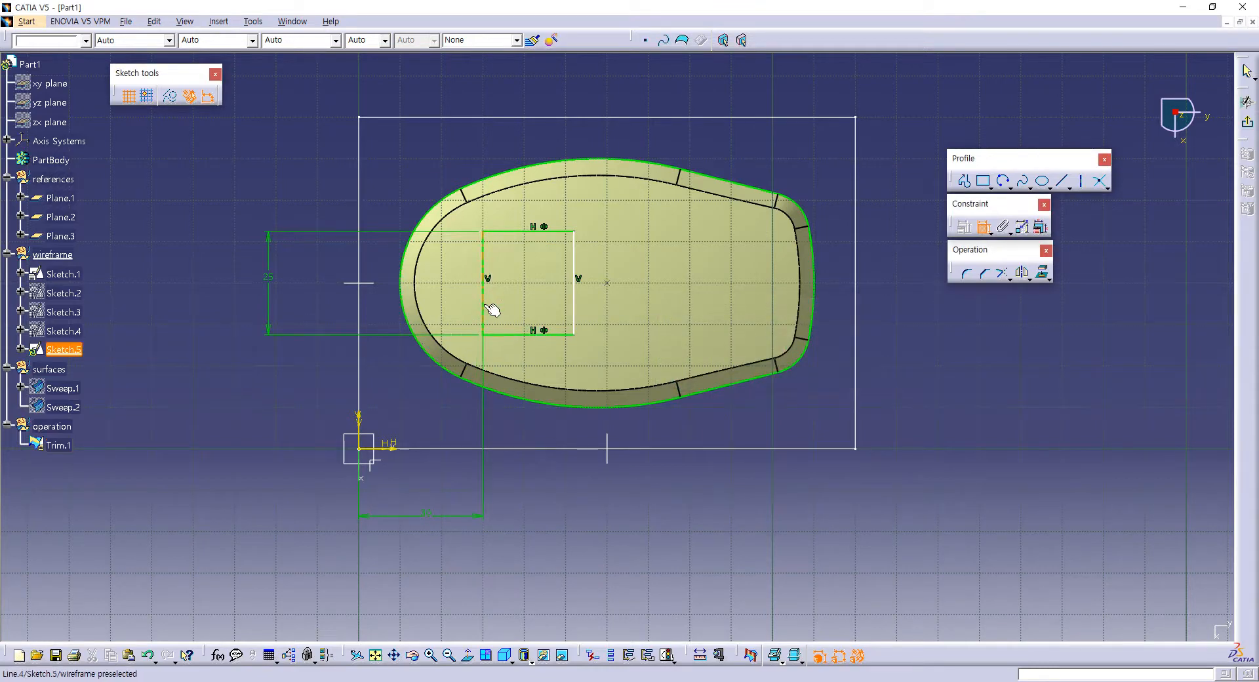
left_click(576, 316)
left_click(531, 509)
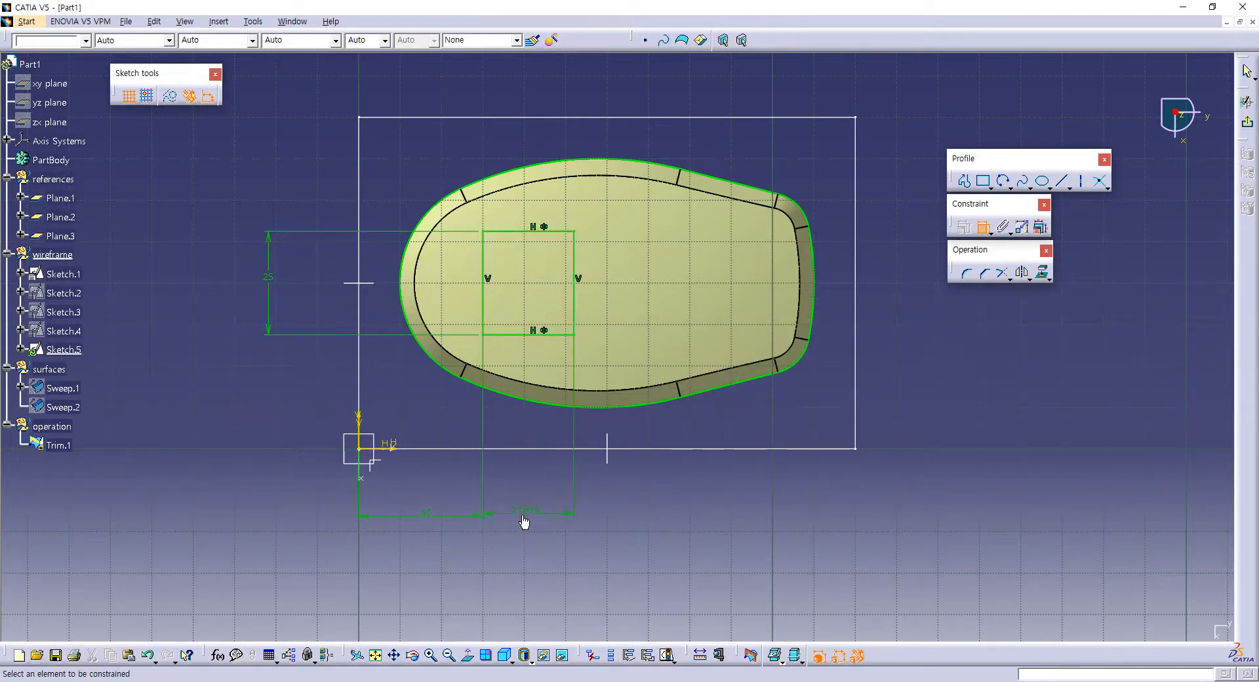
double_click(525, 510)
type("25")
key("Return")
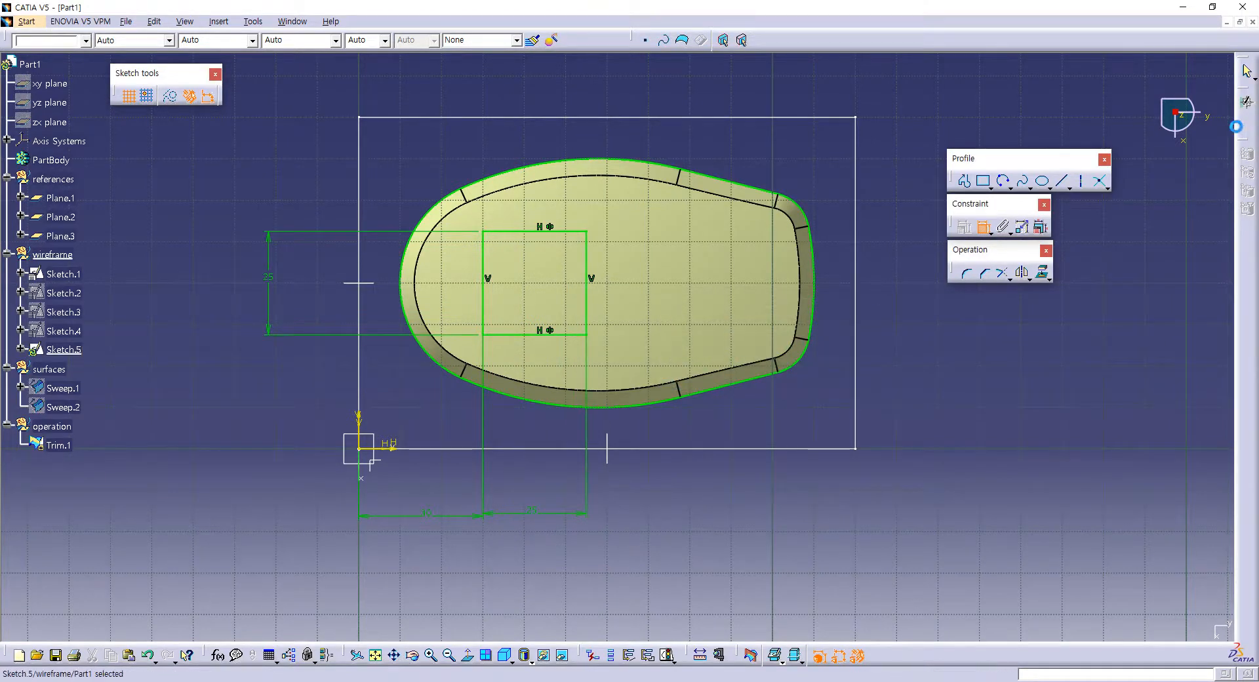
mouse_move(719, 352)
middle_mouse_down()
mouse_move(838, 161)
mouse_move(807, 236)
mouse_move(759, 219)
mouse_move(559, 304)
middle_mouse_up()
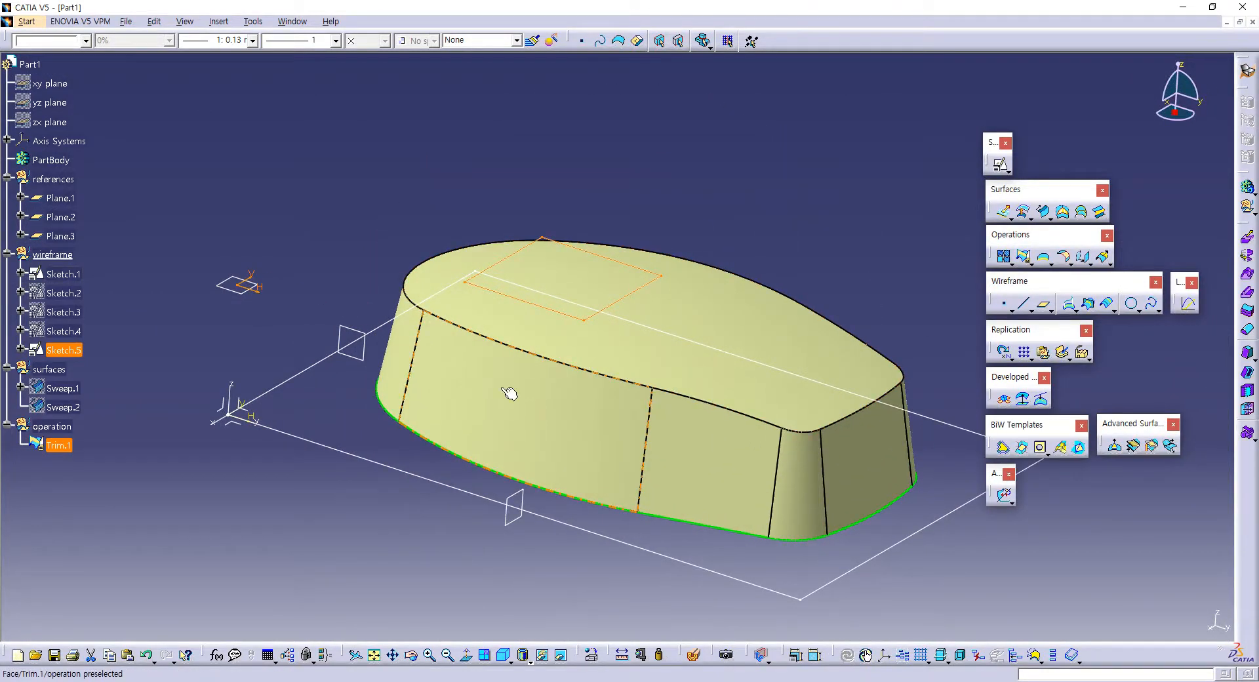
middle_click_drag(613, 411, 598, 380)
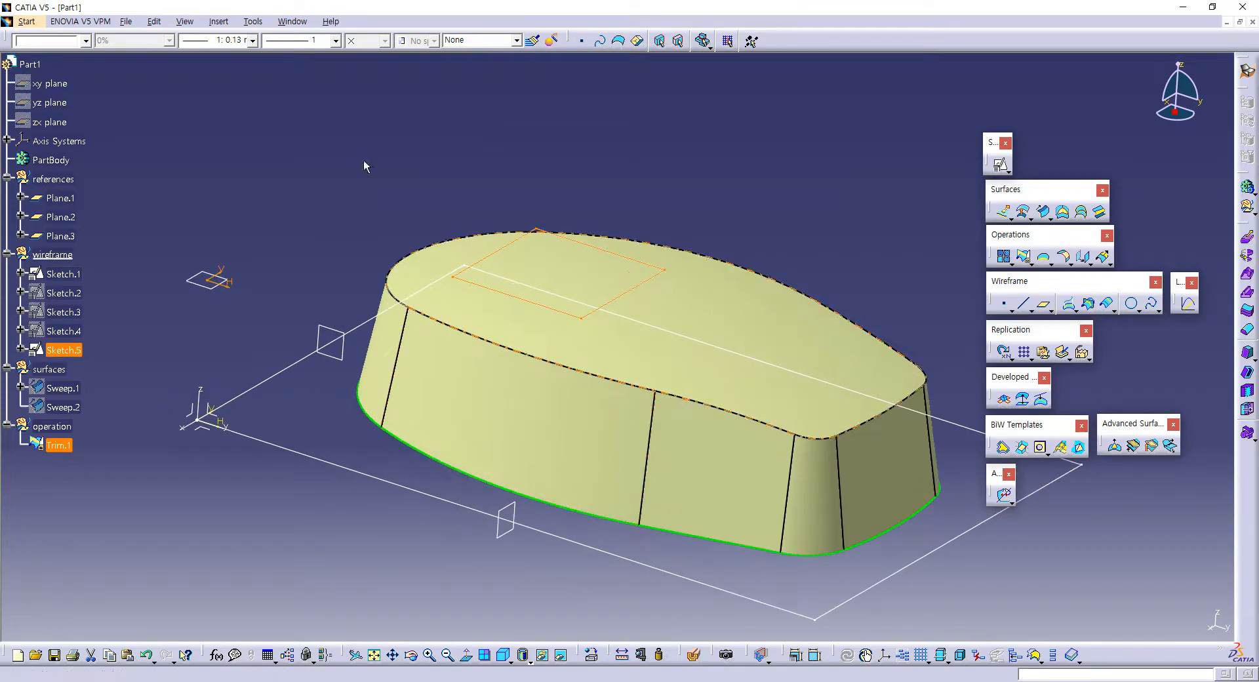
Step: Switch to the PDF drawing, check the pocket depth in the front view, and return to the CATIA part
key("alt+Tab")
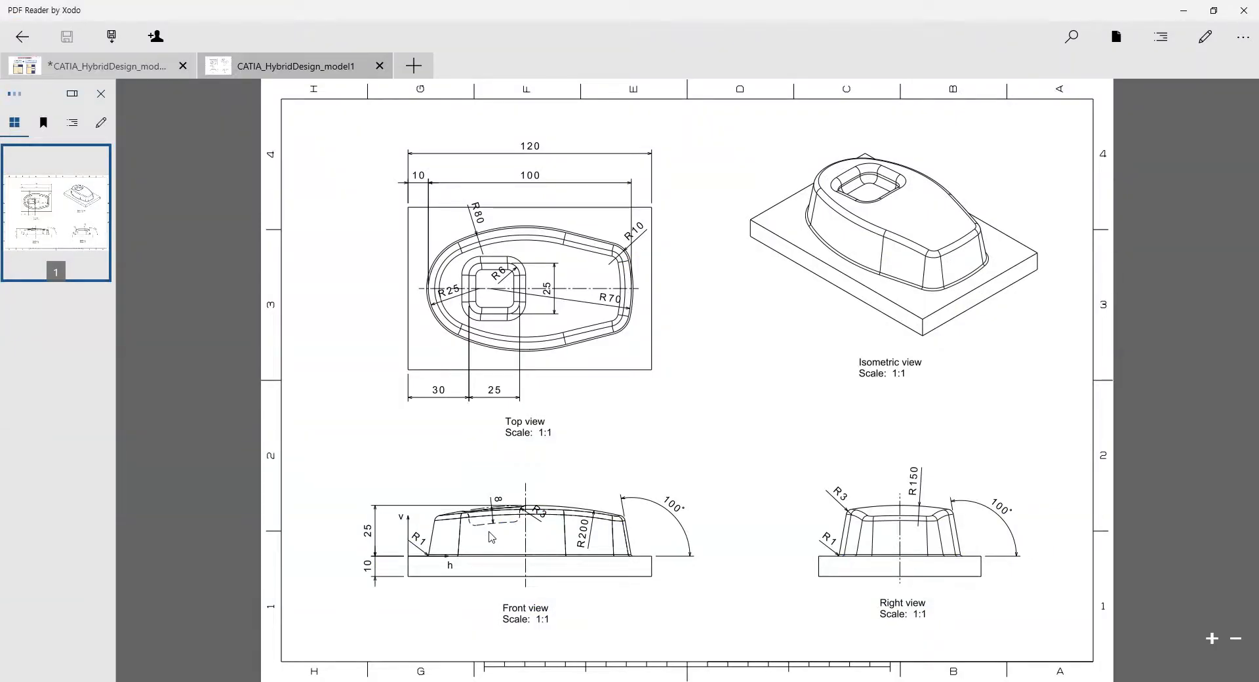
scroll(492, 537, "up", 3, "ctrl")
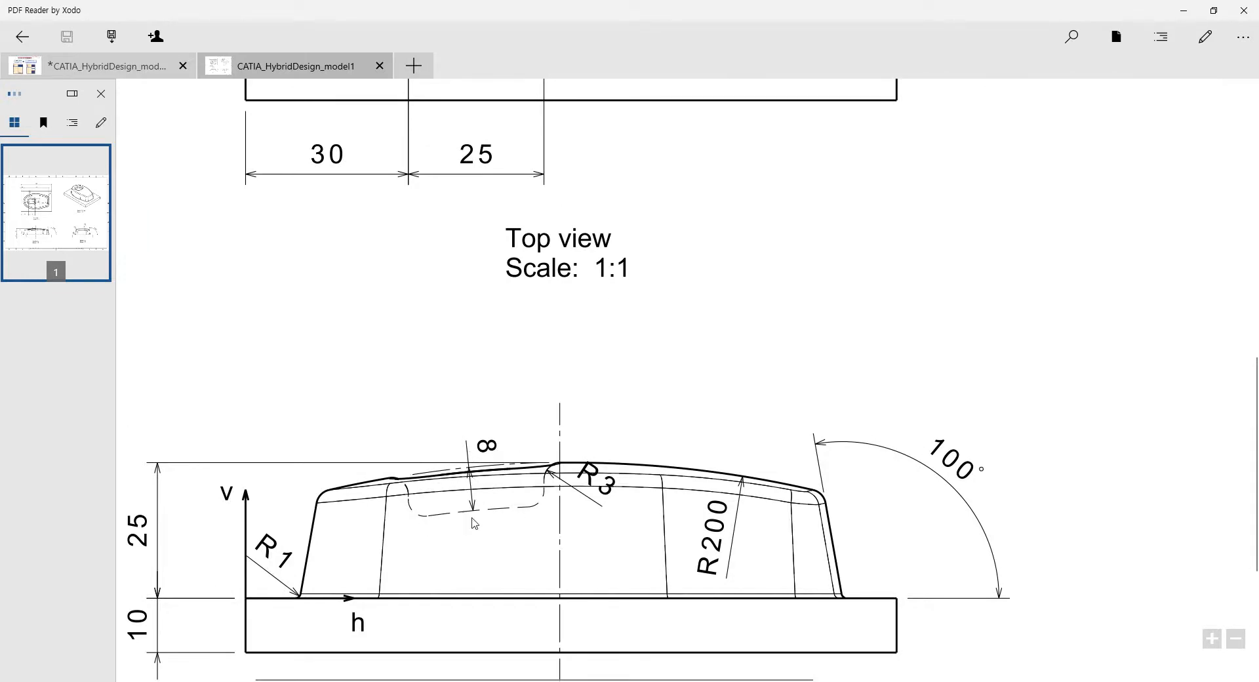
scroll(492, 455, "down", 3, "ctrl")
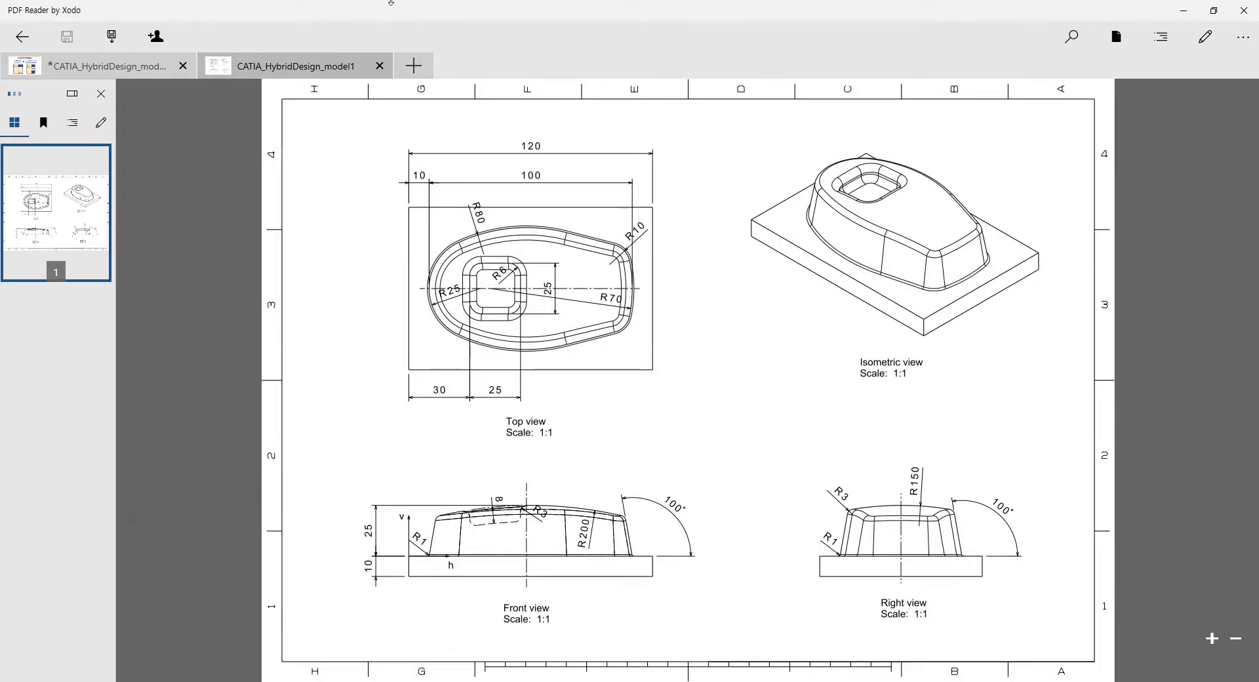
left_click(393, 0)
left_click(766, 248)
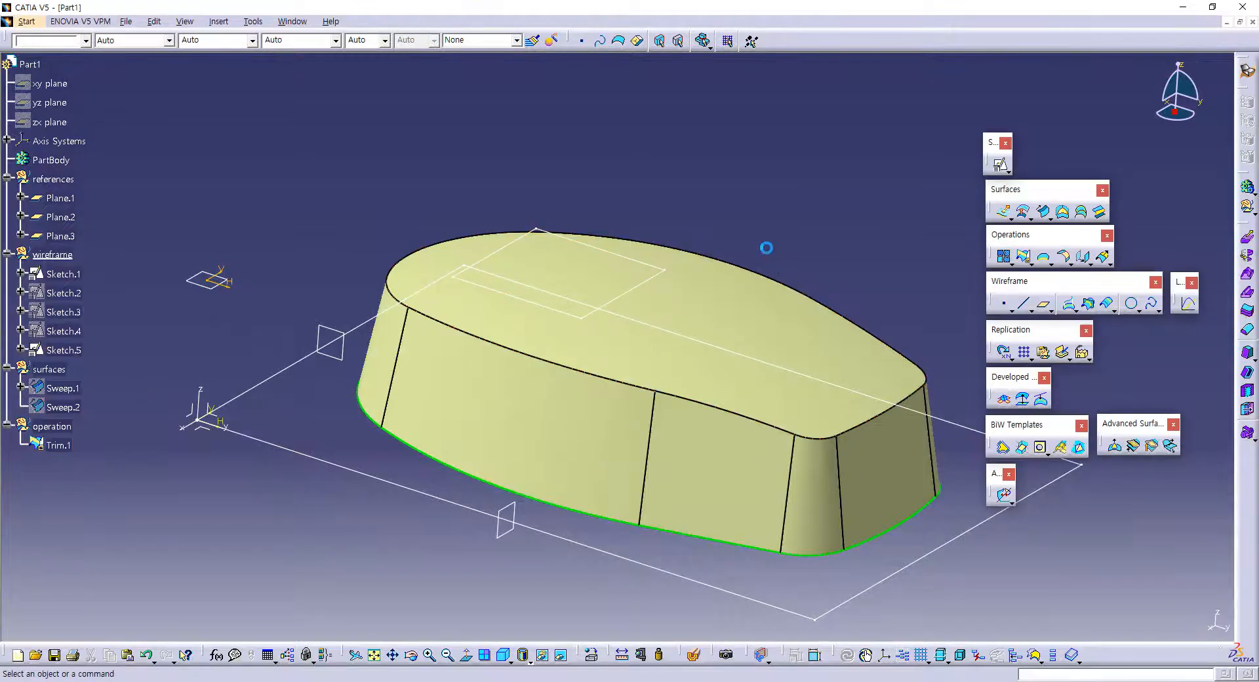
Step: Start an Offset surface and pick the curved top sweep, Sweep.2, from the hidden space as its reference surface
left_click(562, 655)
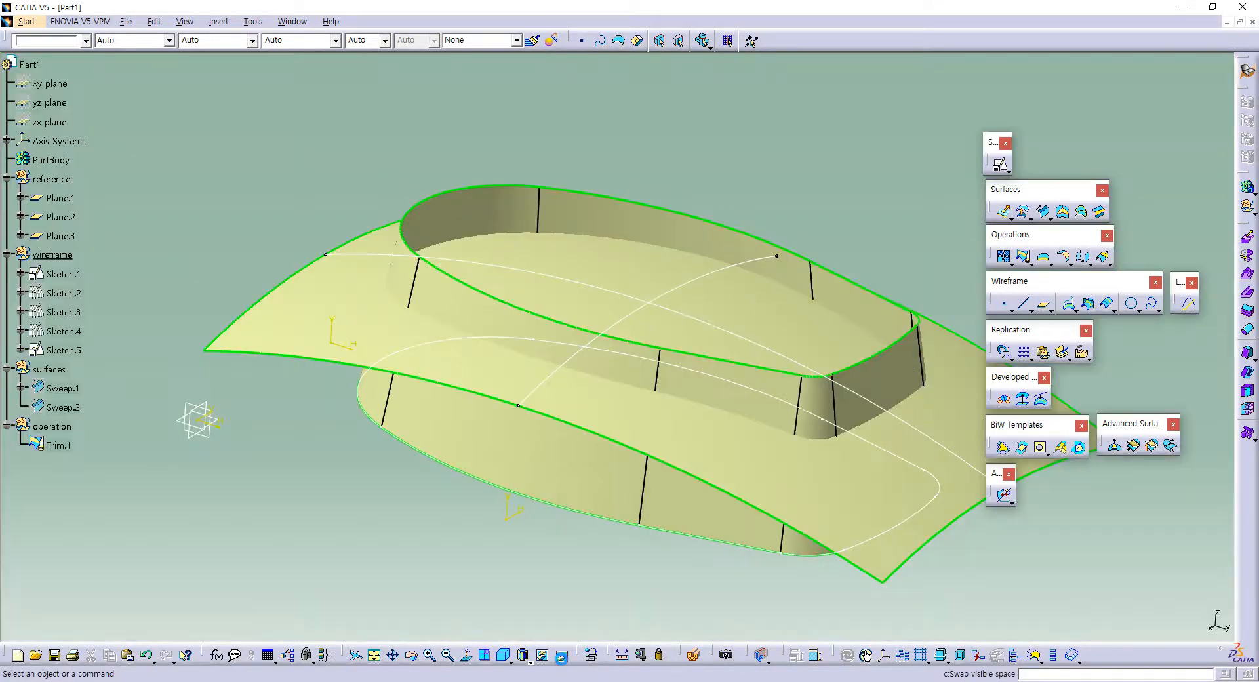
left_click(562, 658)
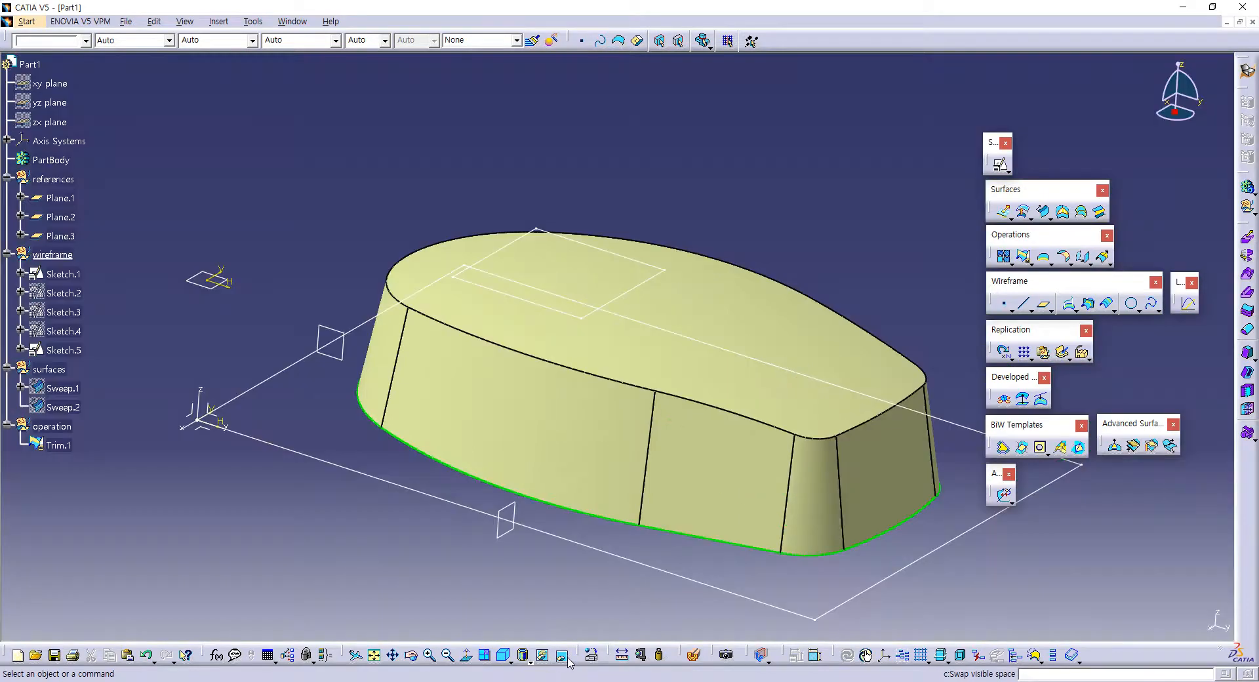
left_click(568, 657)
left_click(373, 307)
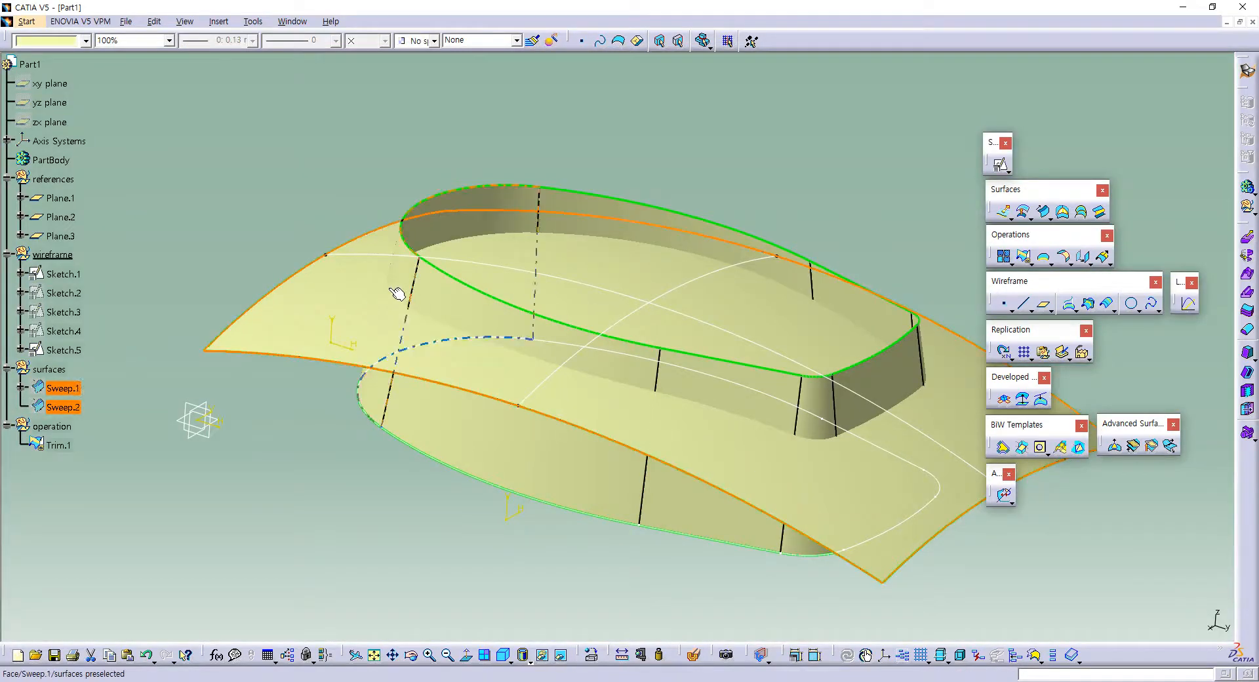
middle_click_drag(608, 356, 663, 238)
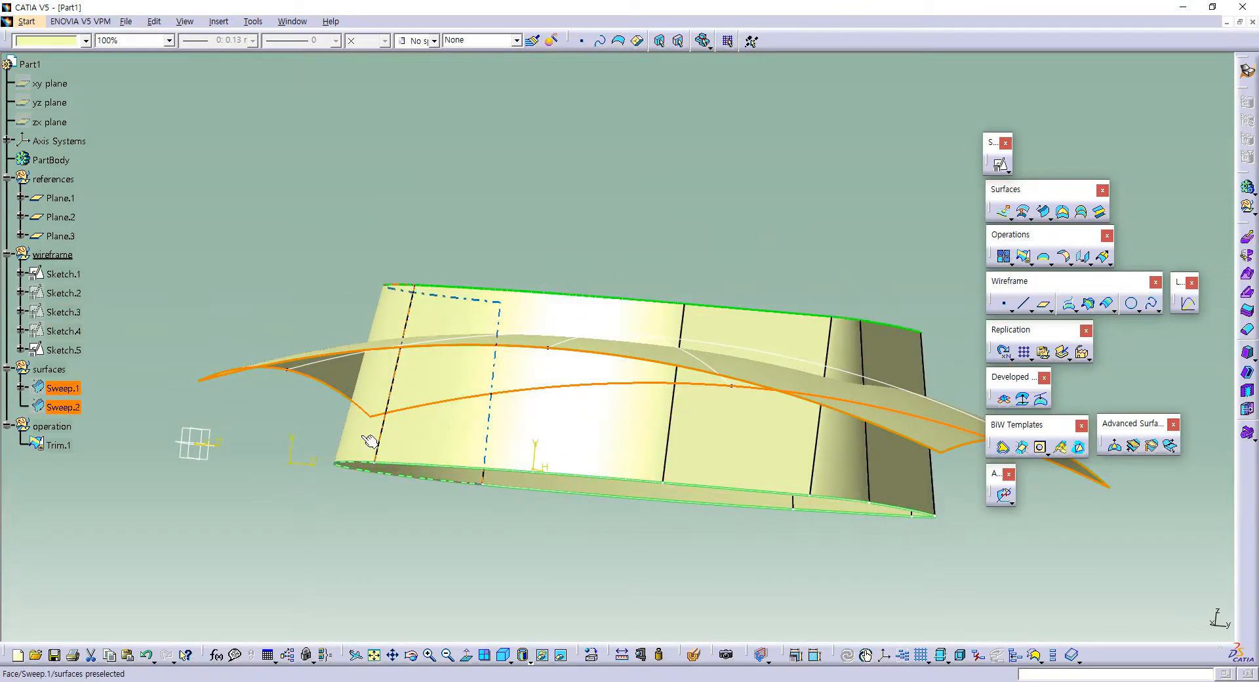
middle_click_drag(682, 247, 582, 278)
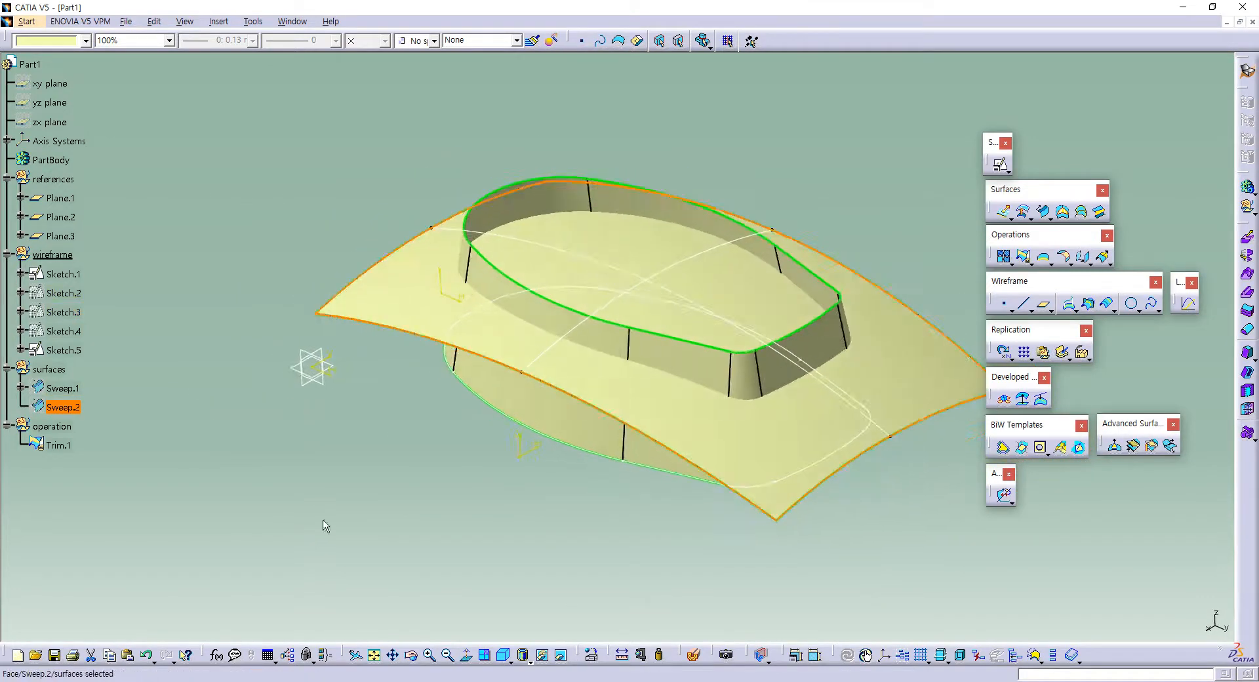
left_click(1031, 218)
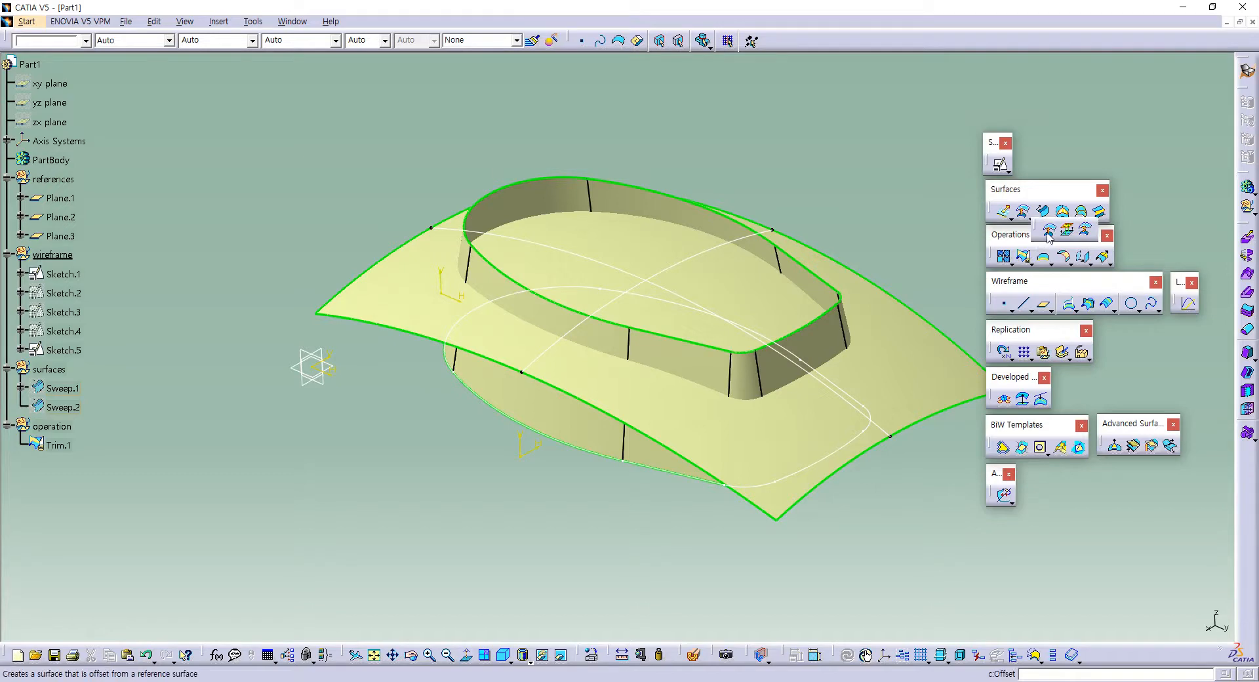
left_click(1047, 230)
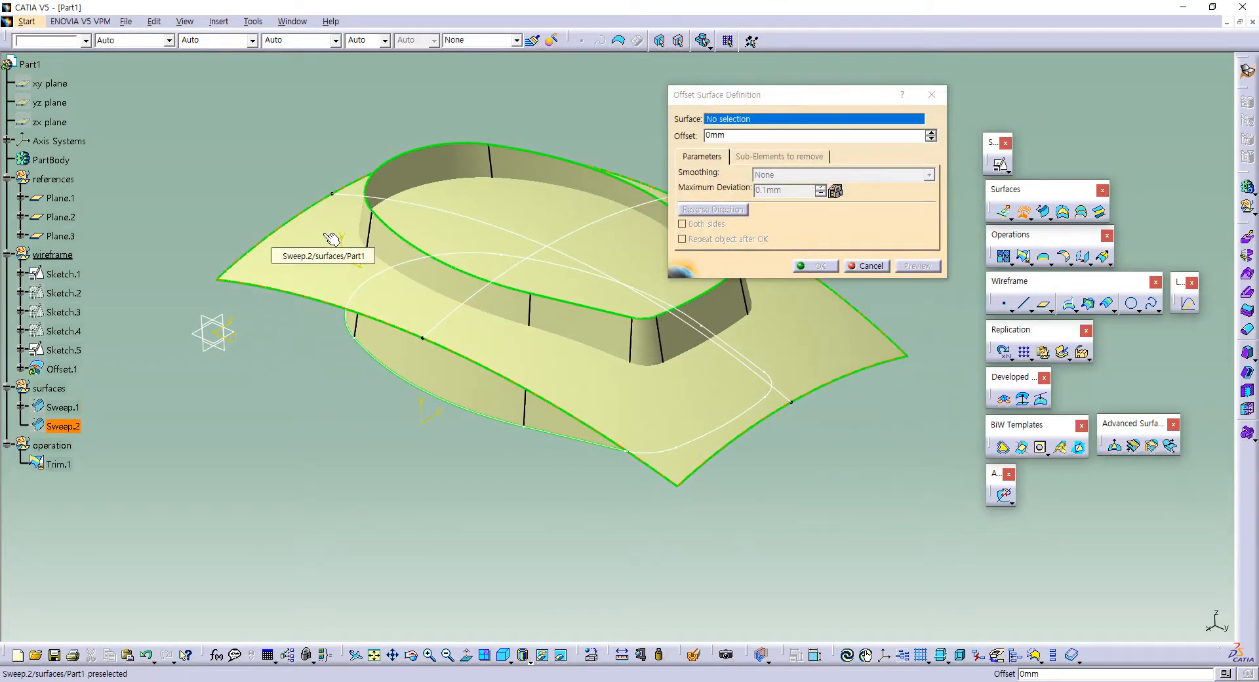
left_click(332, 239)
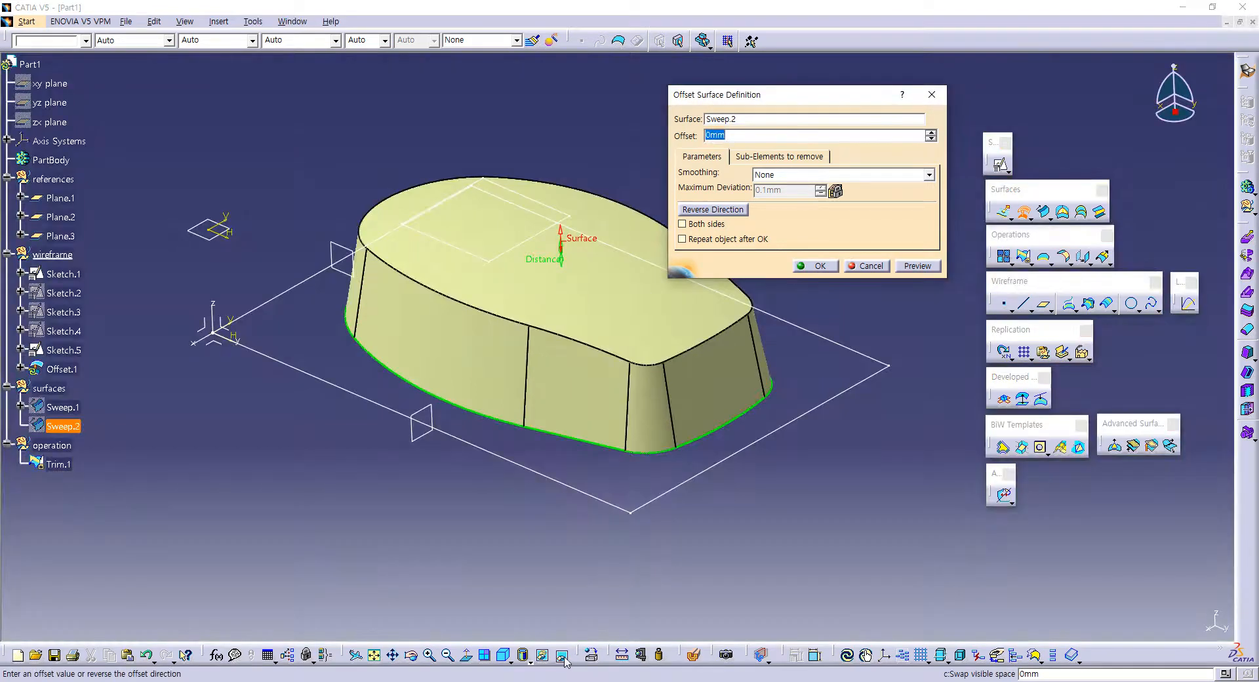
Step: Reverse the offset direction to point down into the body, set the offset to 8 mm, and create the surface
middle_click_drag(625, 420, 636, 295)
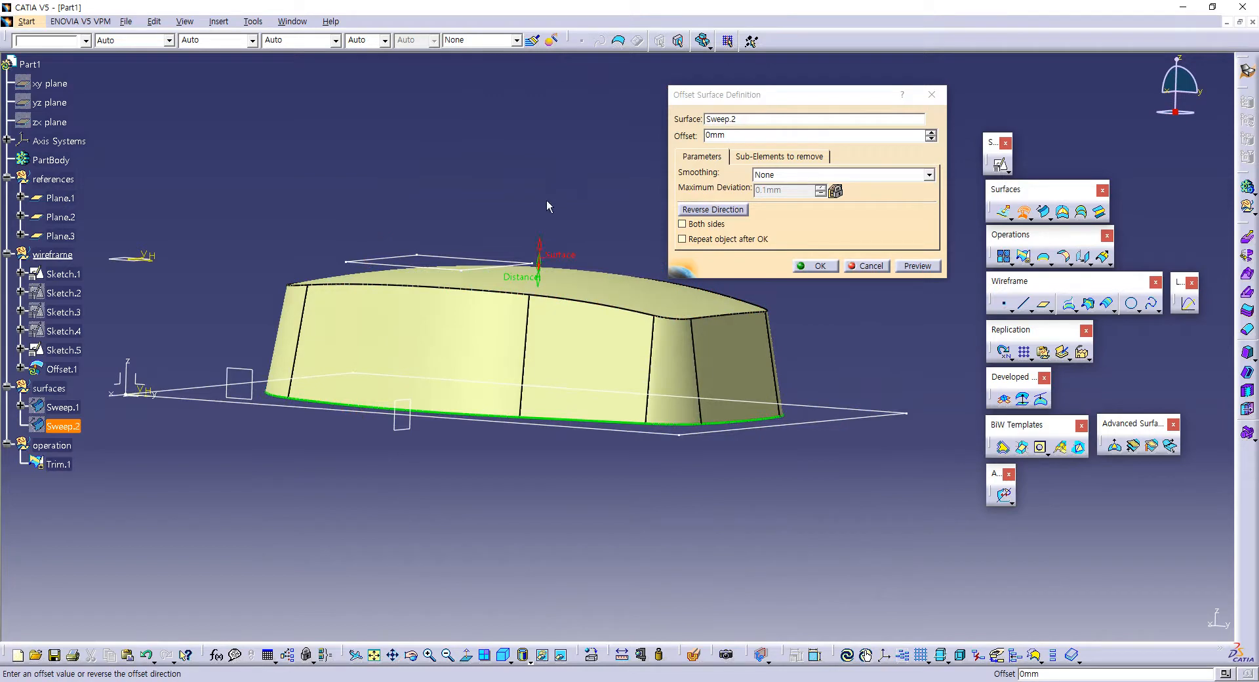
left_click(540, 245)
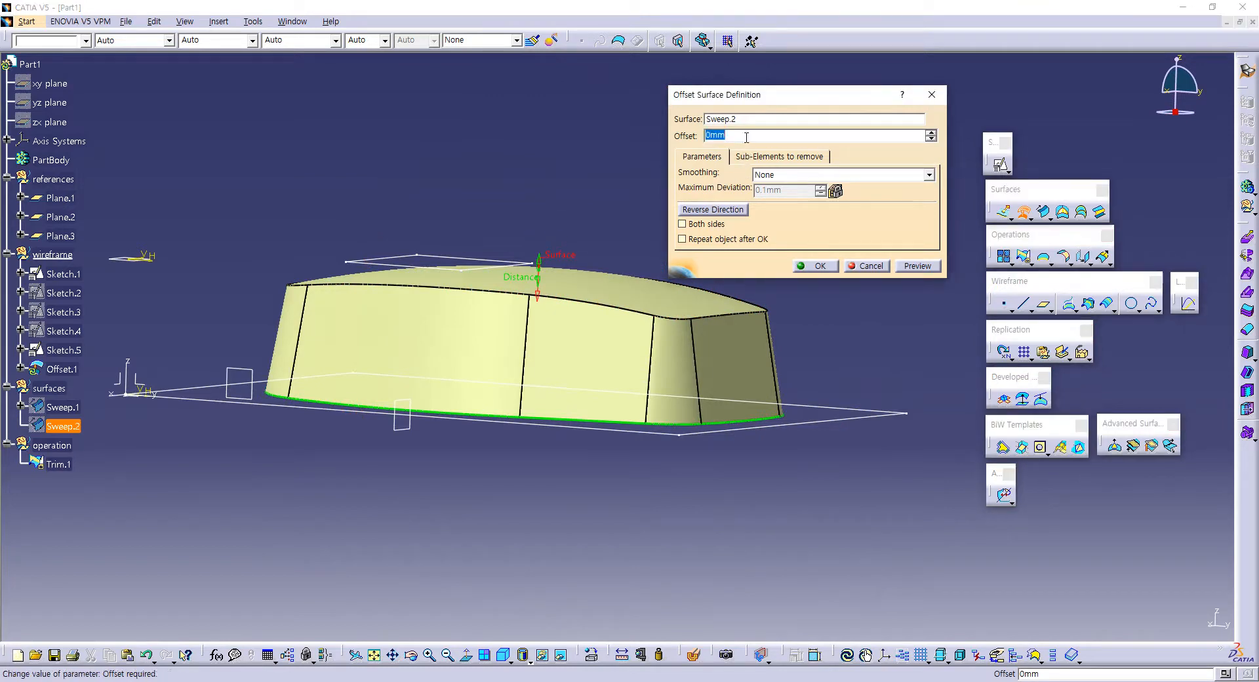
left_click(917, 268)
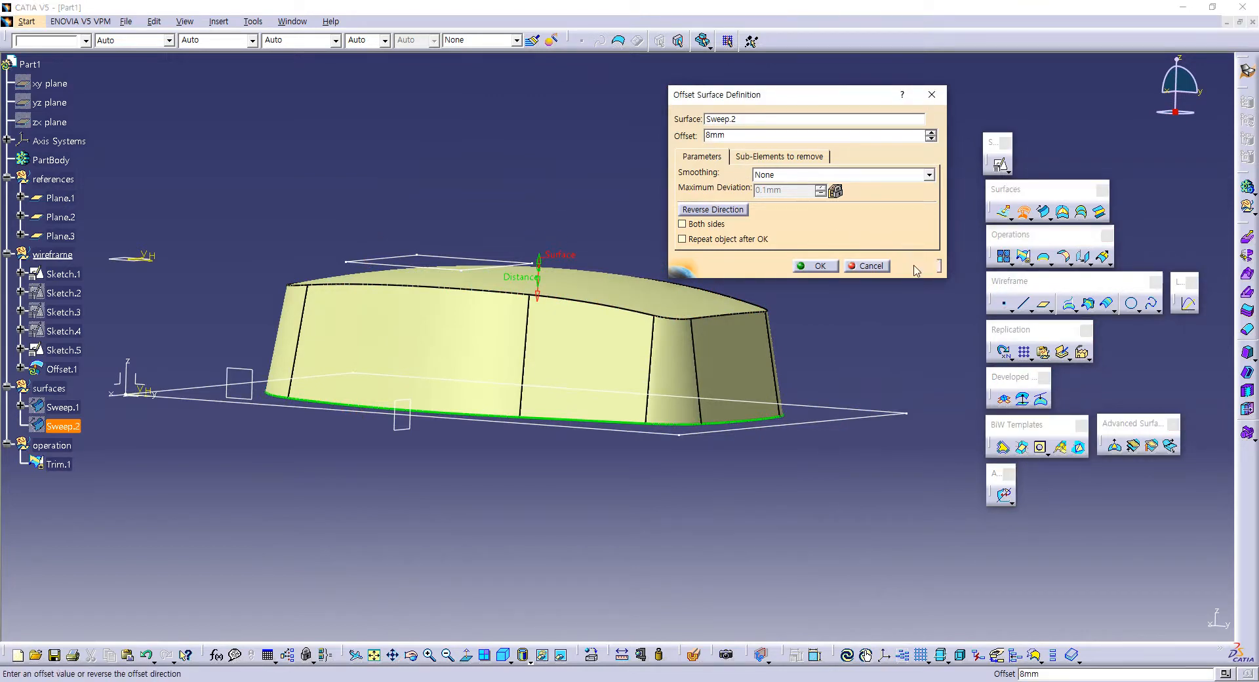
middle_click_drag(524, 331, 545, 505)
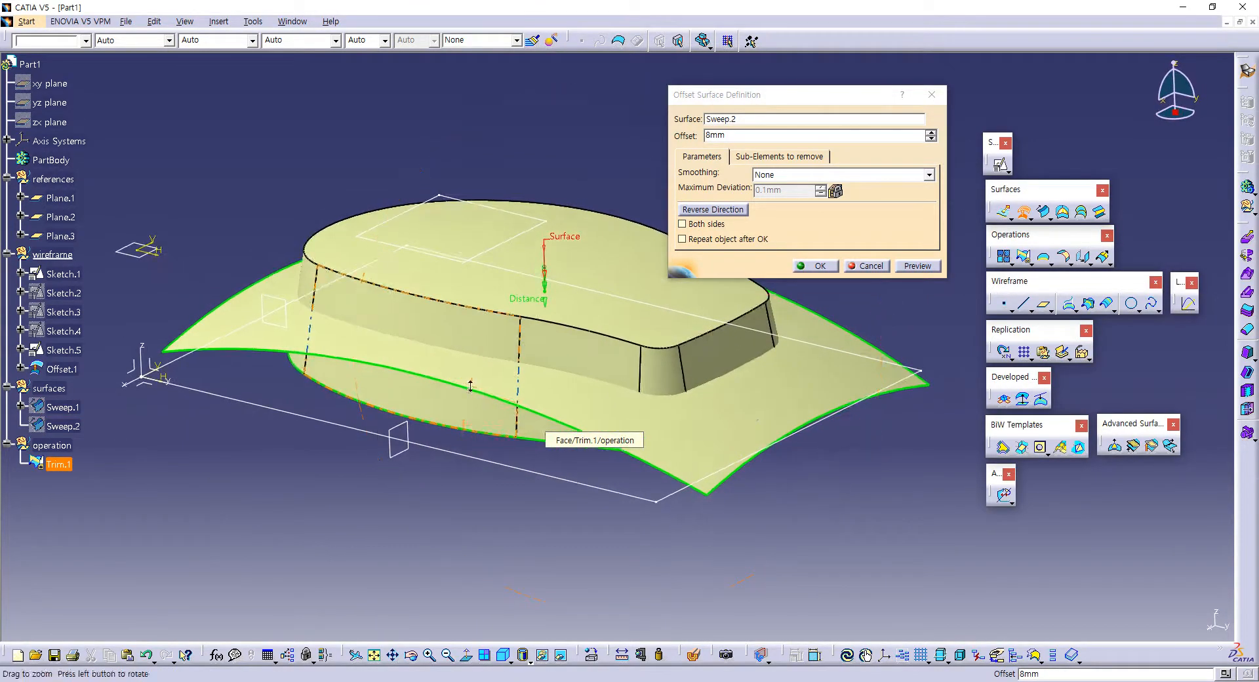
left_click(829, 268)
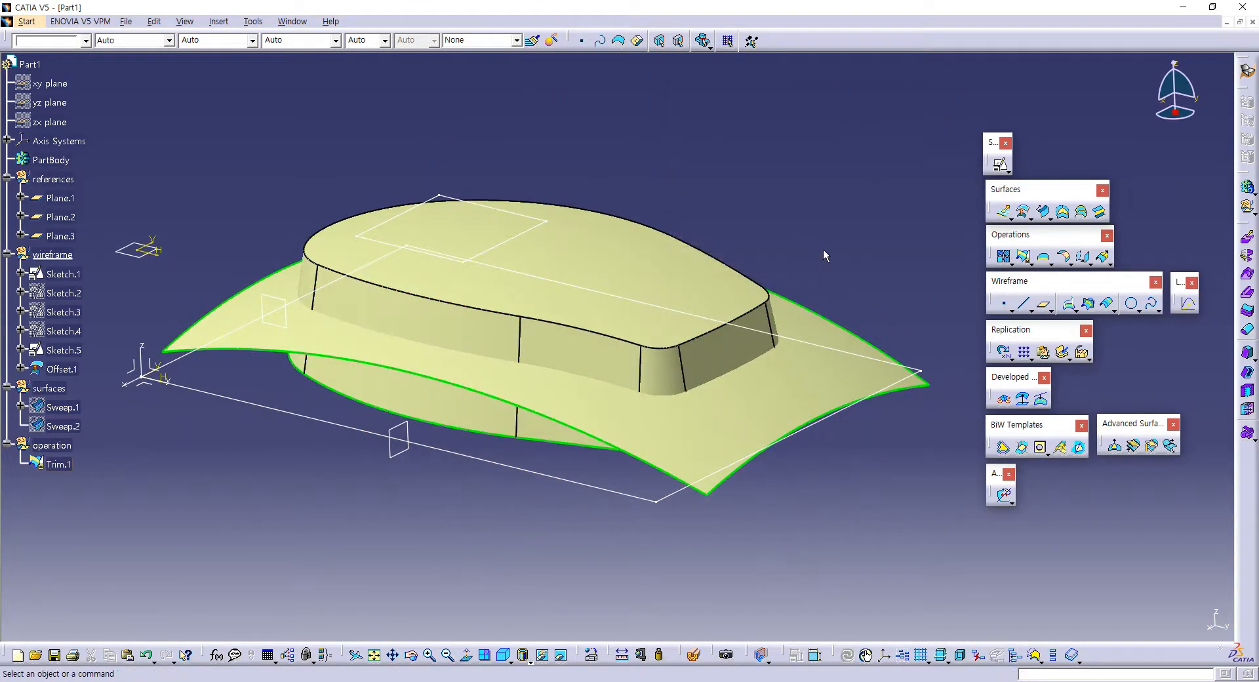
mouse_move(824, 248)
middle_mouse_down()
mouse_move(861, 226)
mouse_move(811, 246)
middle_mouse_up()
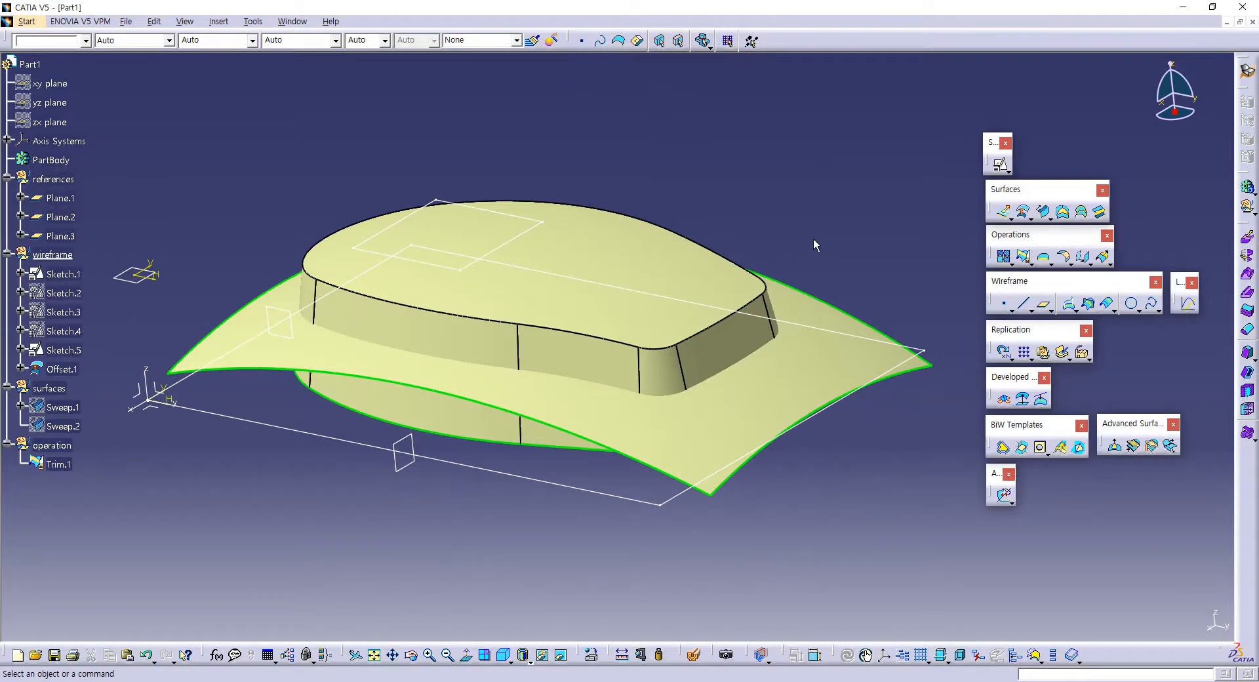
left_click(534, 236)
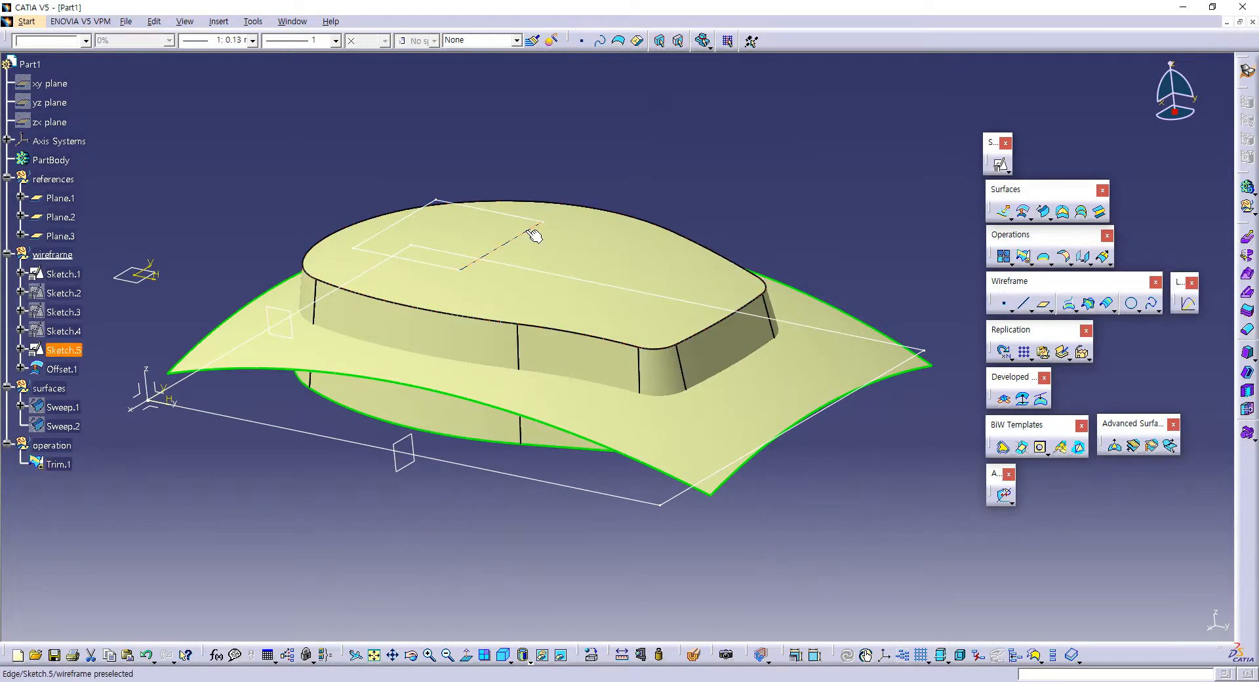
left_click(312, 355)
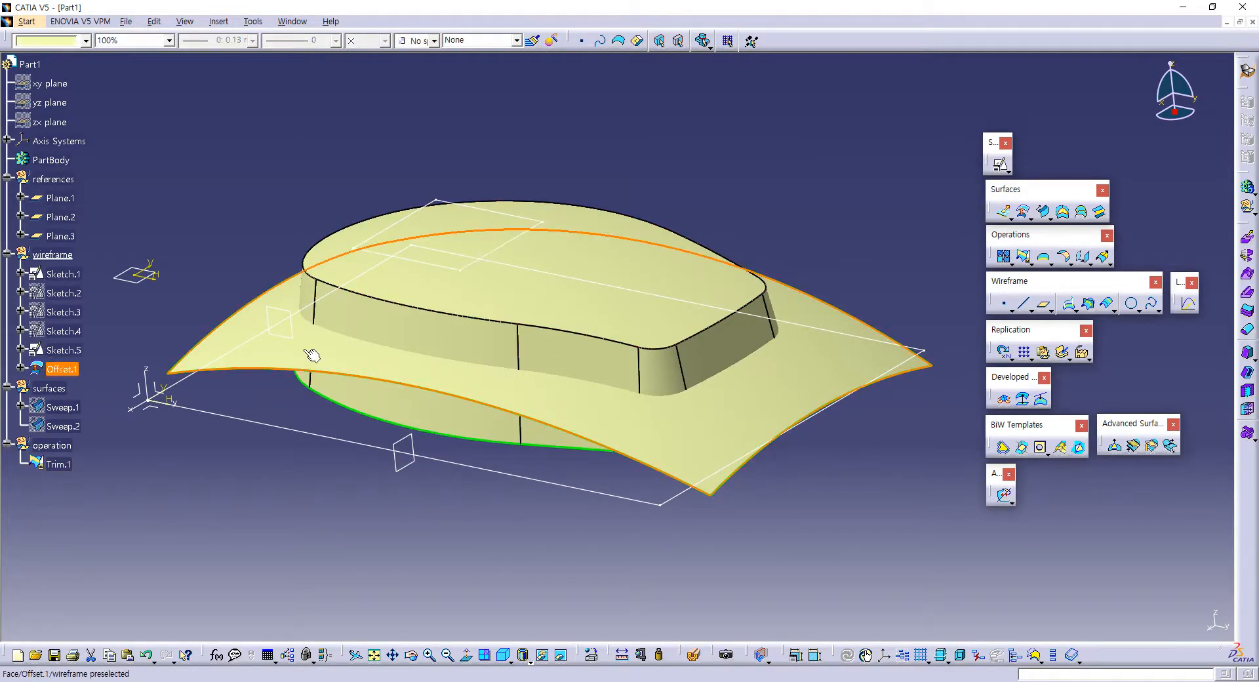
left_click(800, 185)
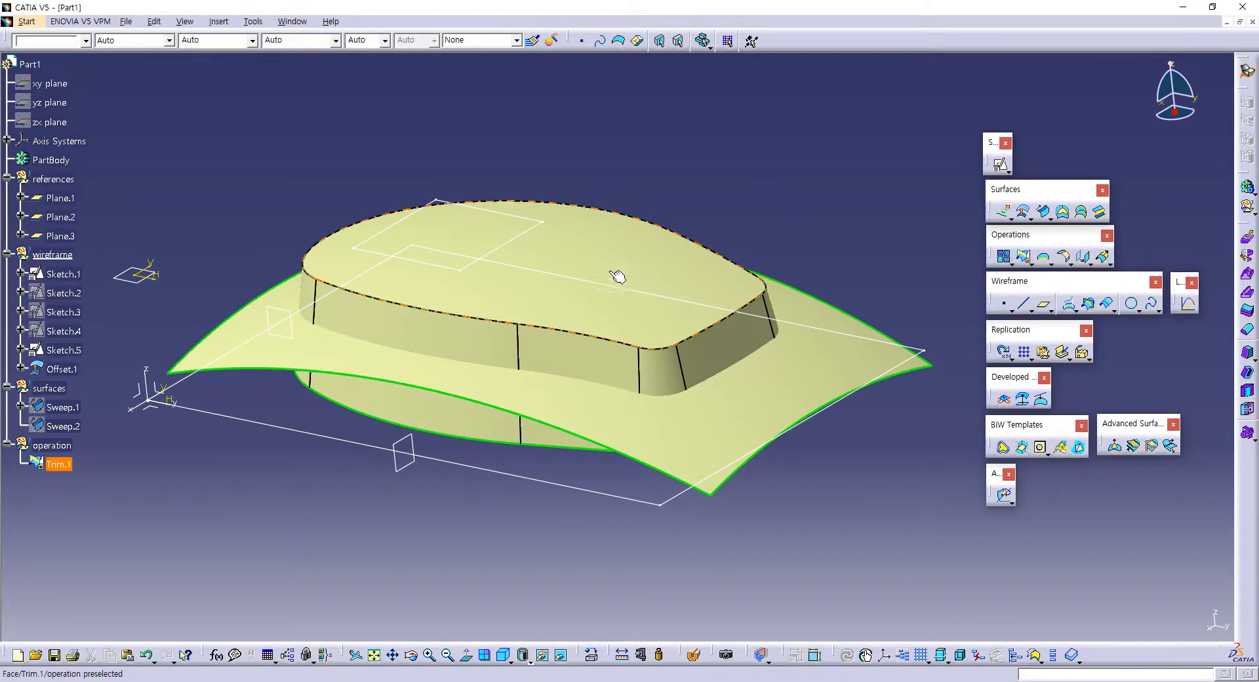
middle_click_drag(601, 257, 576, 276)
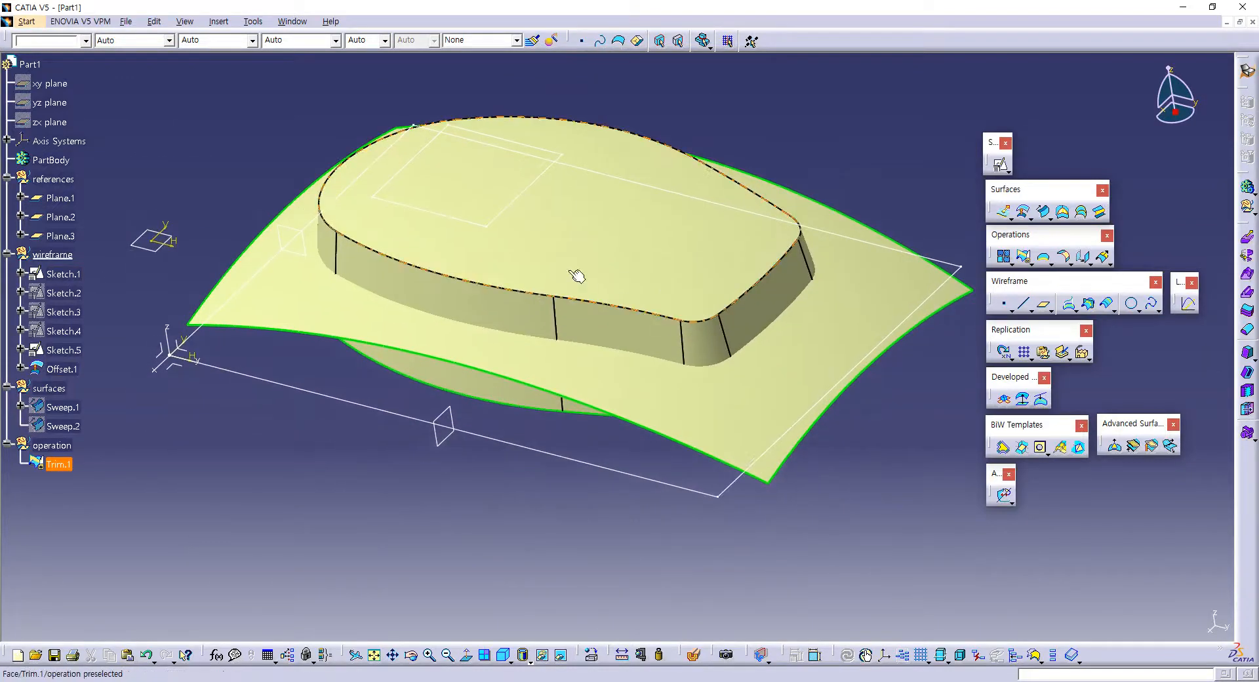
Step: Hide the trimmed body surface, Trim.1, leaving the offset surface and sketches displayed
left_click(577, 247)
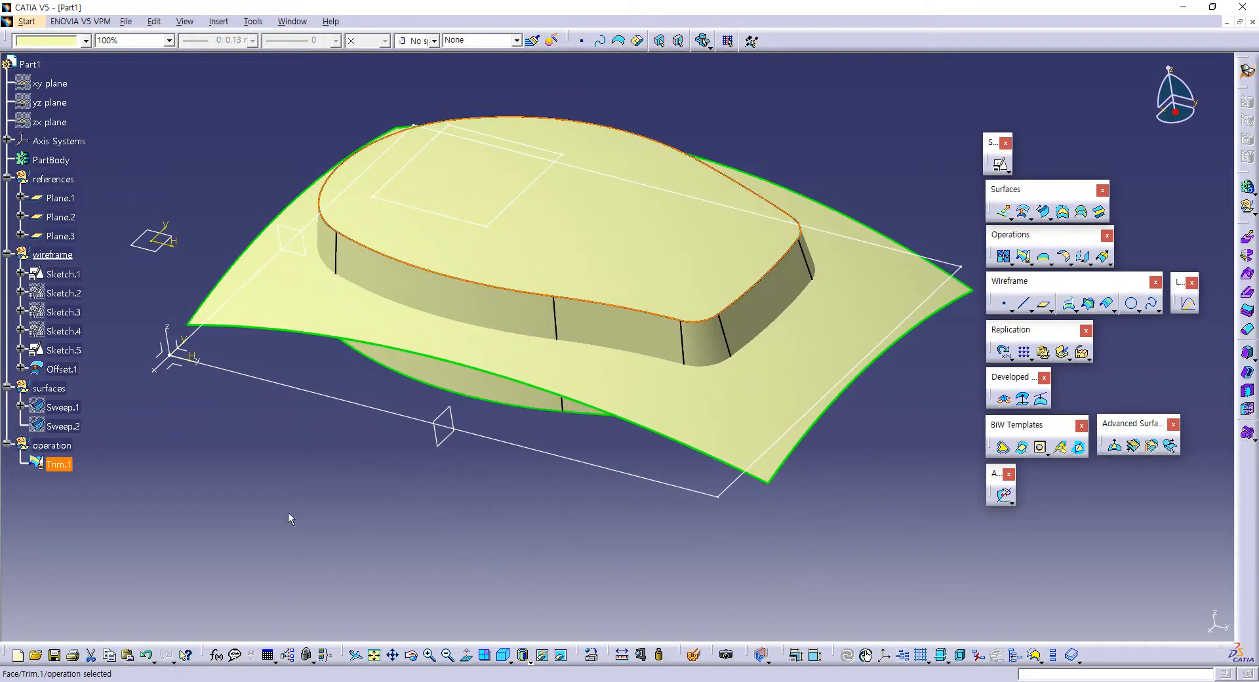
left_click(74, 468)
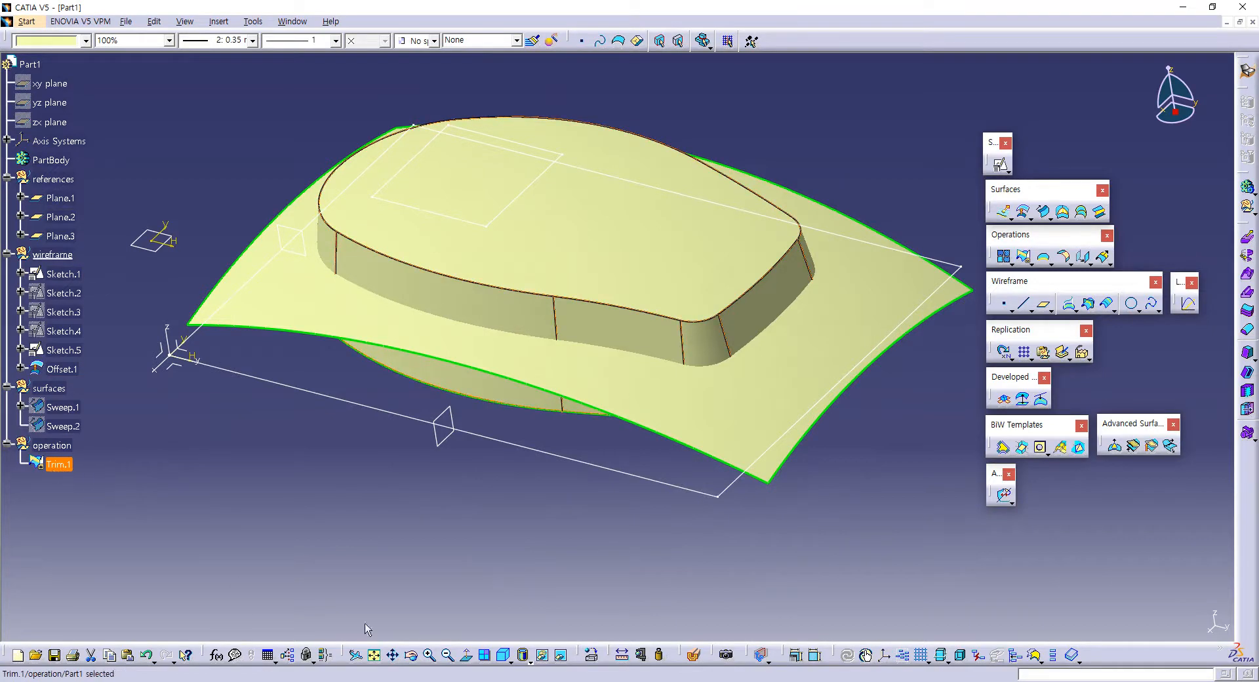
left_click(544, 655)
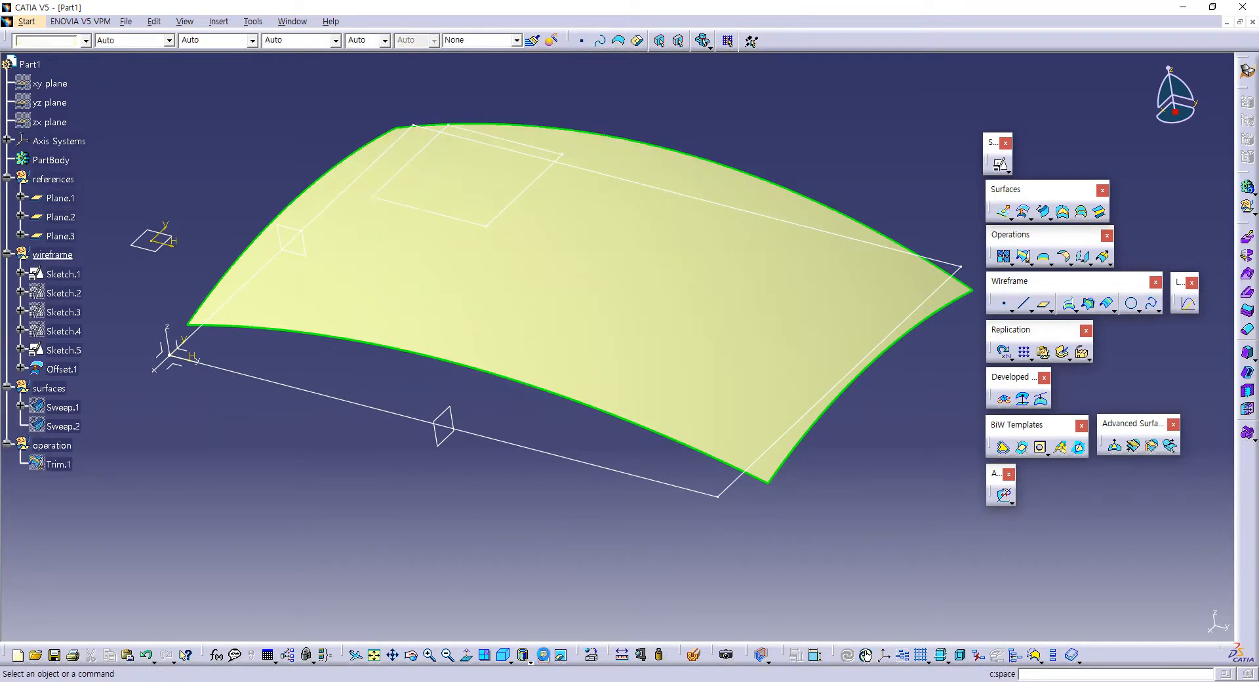
Step: Move the offset surface, Offset.1, from the wireframe geometrical set into the surfaces set
middle_click_drag(453, 427, 458, 361)
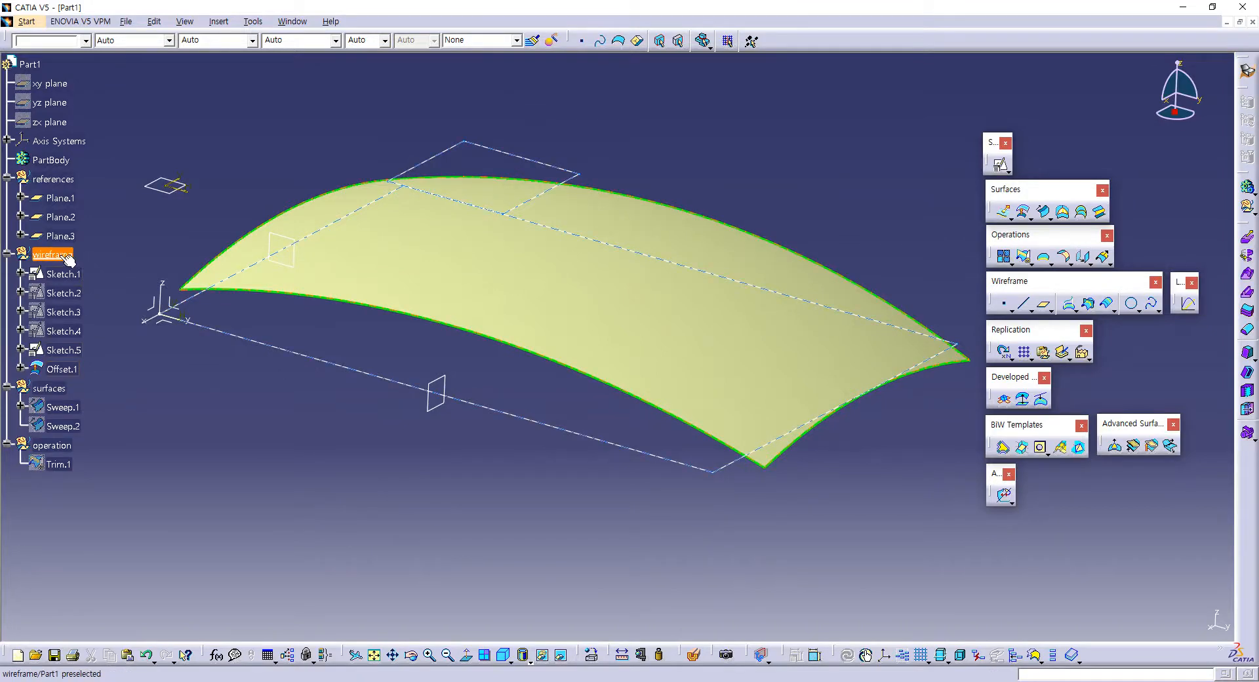
middle_click_drag(178, 371, 242, 354)
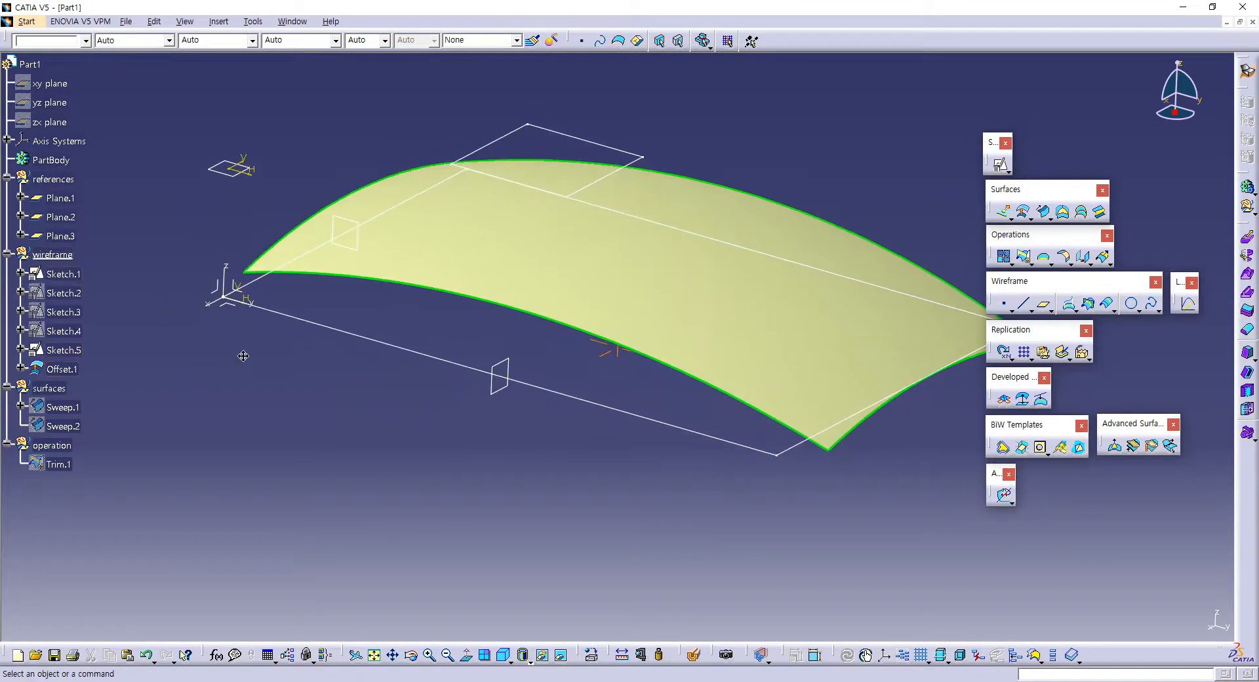
left_click(69, 370)
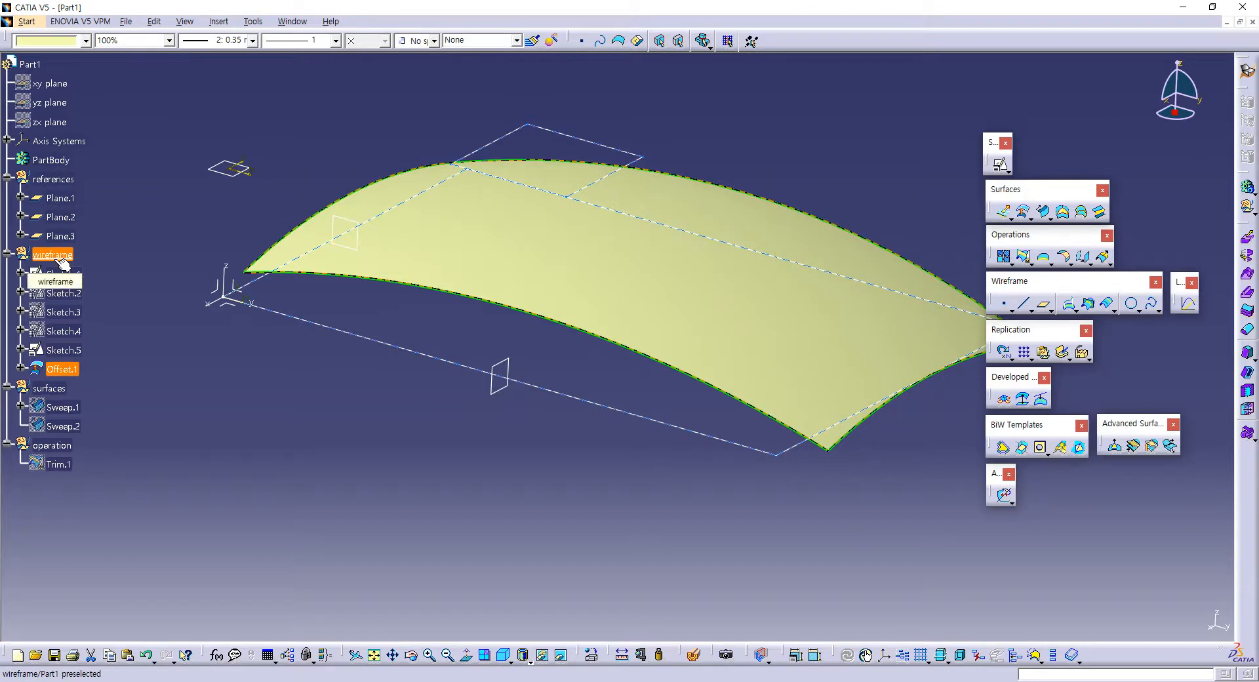
left_click(192, 438)
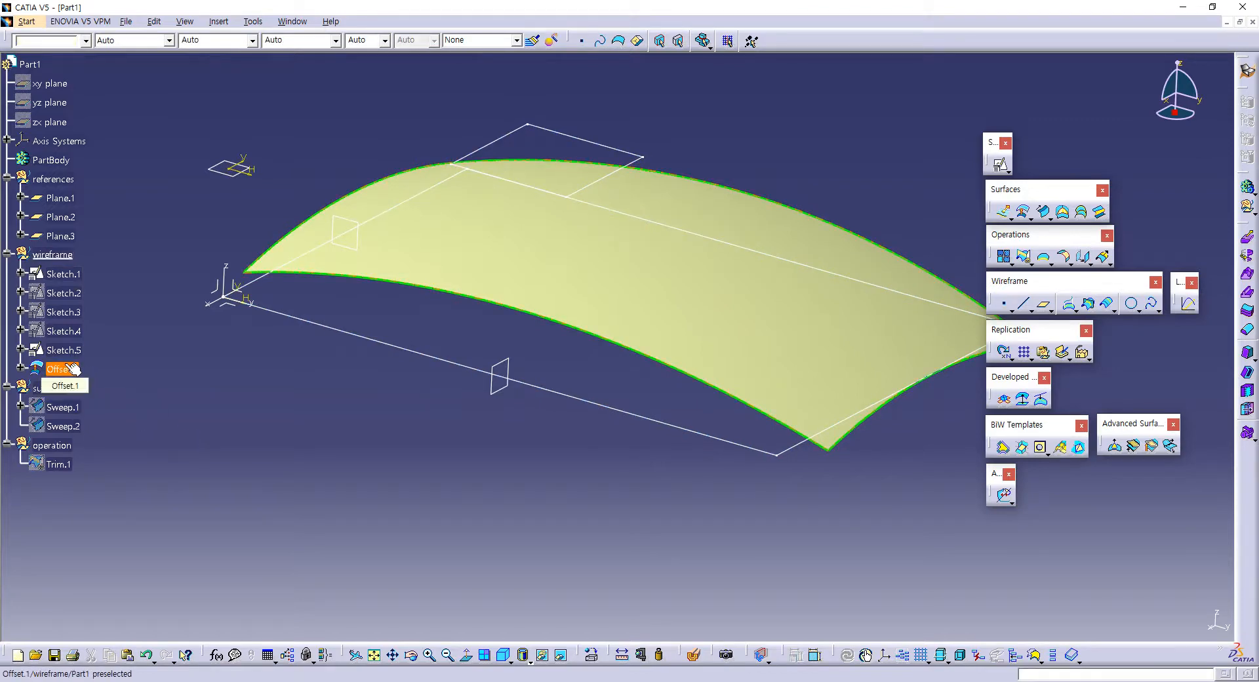
left_click_drag(70, 369, 74, 394)
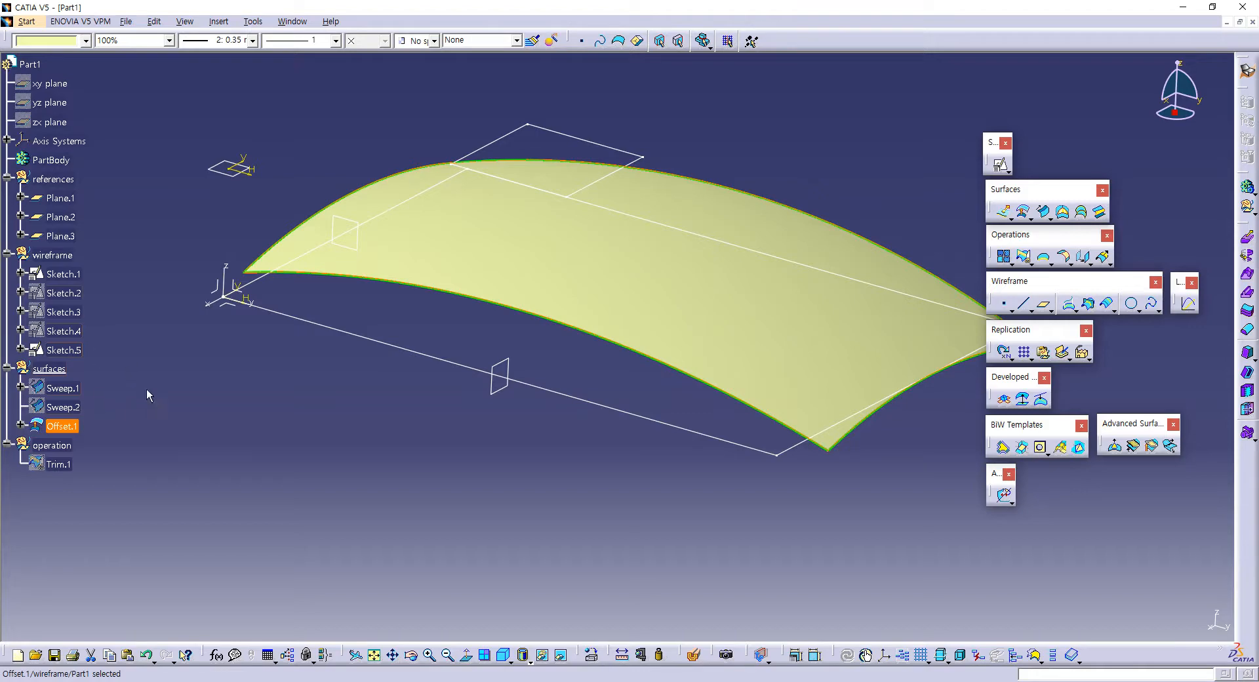
middle_click_drag(349, 394, 429, 392)
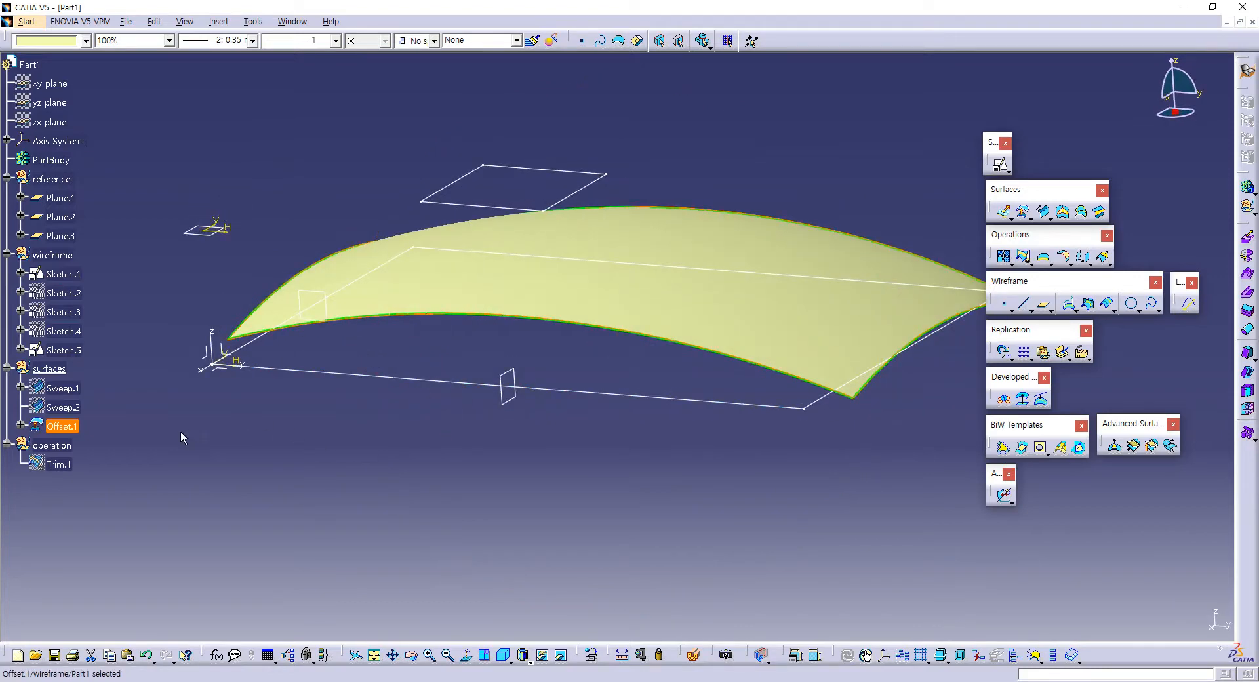
middle_click_drag(598, 446, 652, 443)
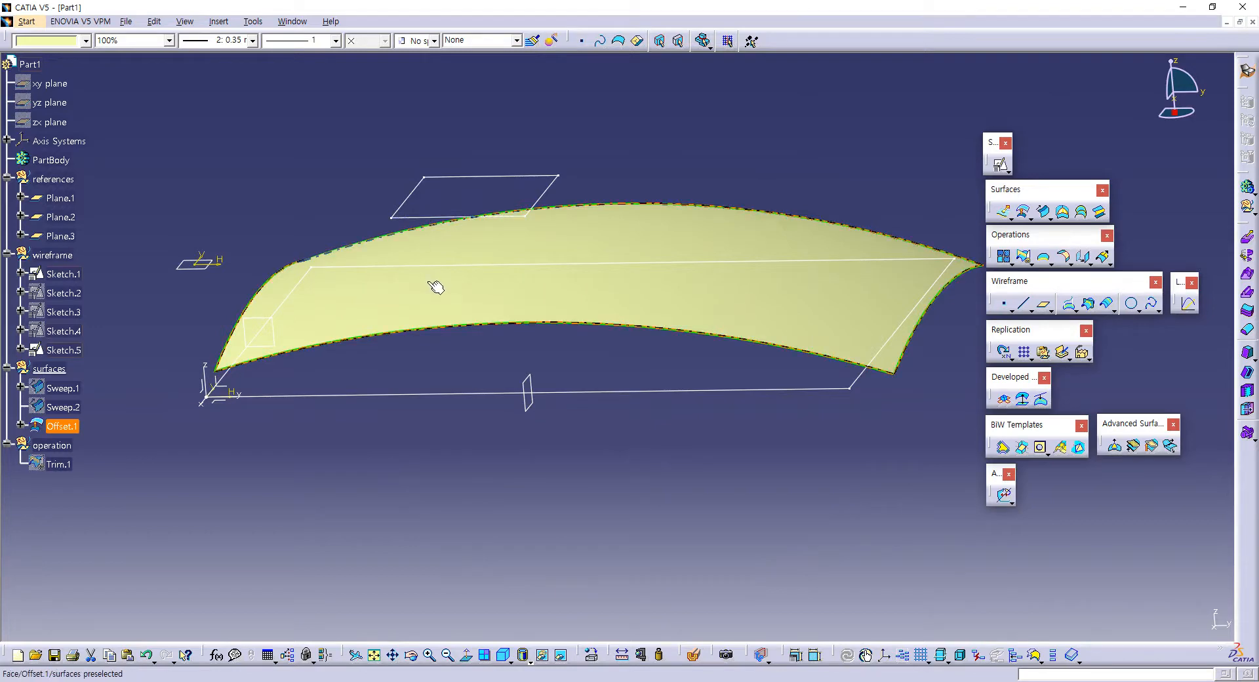
left_click(1004, 213)
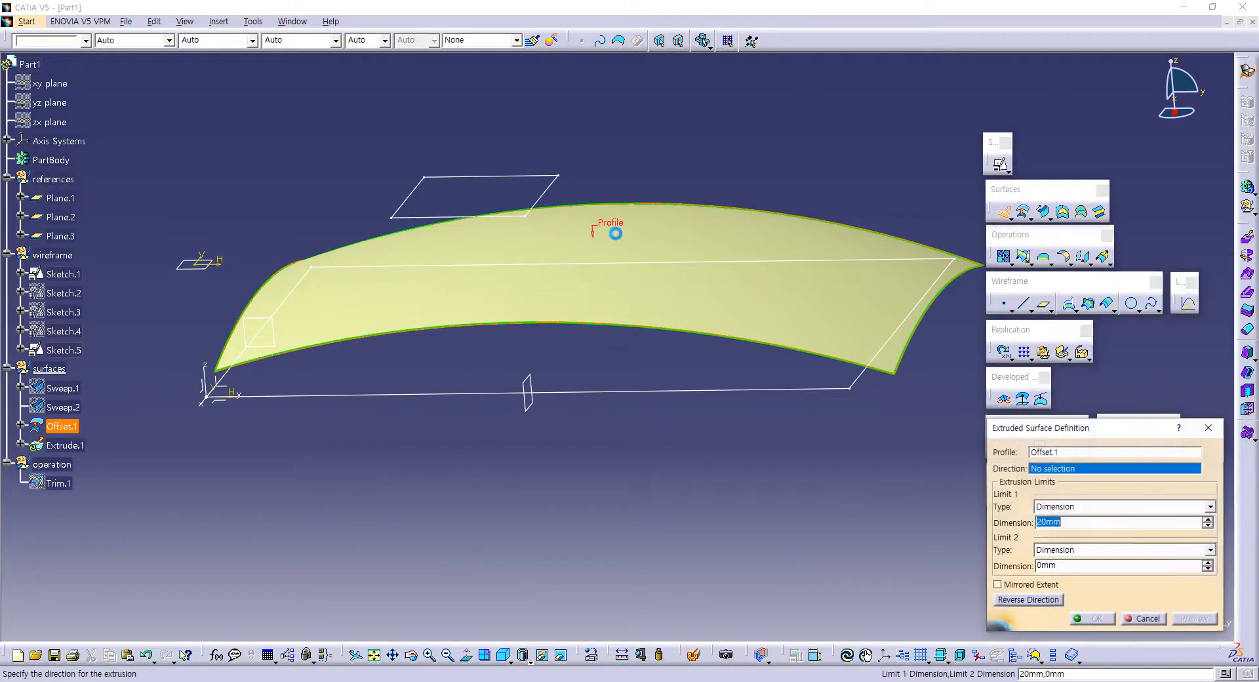
left_click(529, 181)
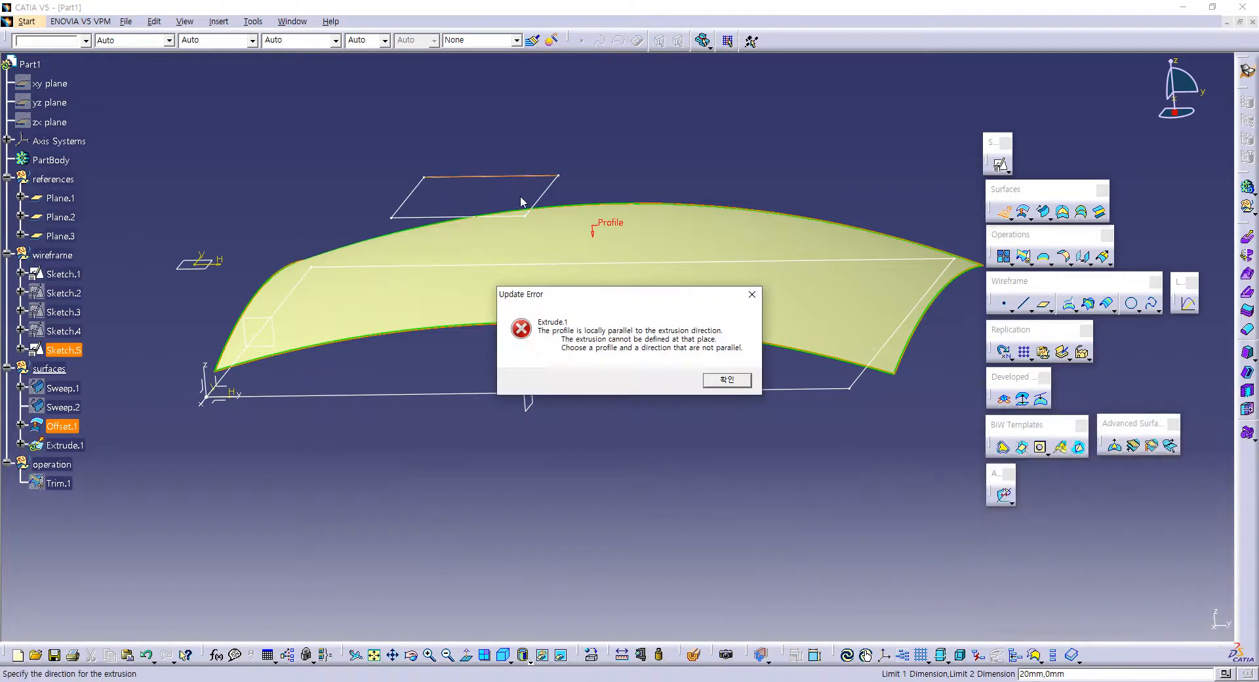
left_click(725, 380)
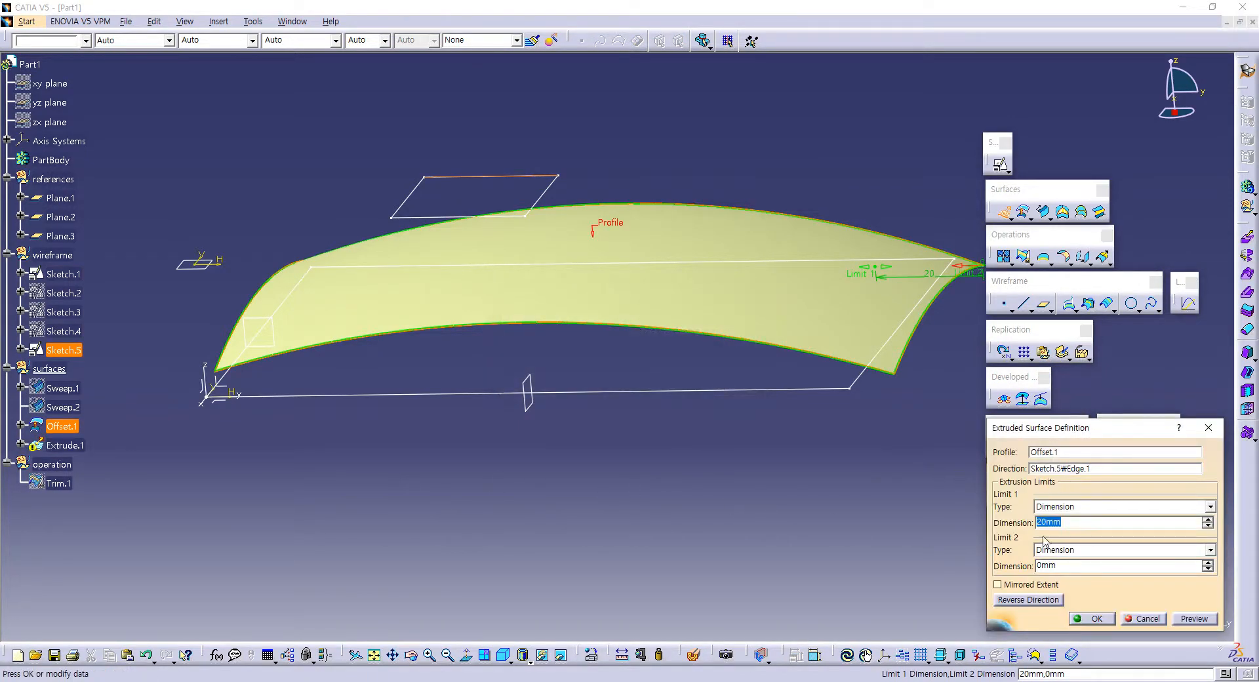
left_click(1140, 619)
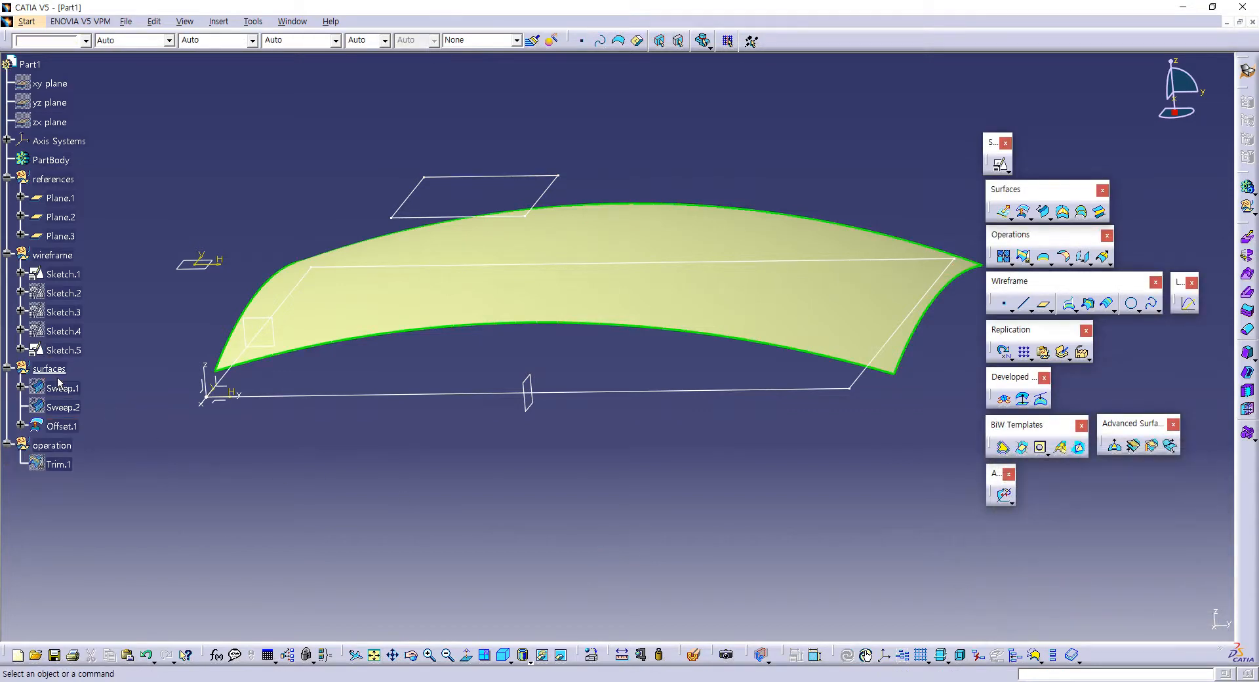
Step: Extrude the square pocket sketch, Sketch.5, down toward the body with its first limit up to the offset surface, Offset.1
left_click(991, 213)
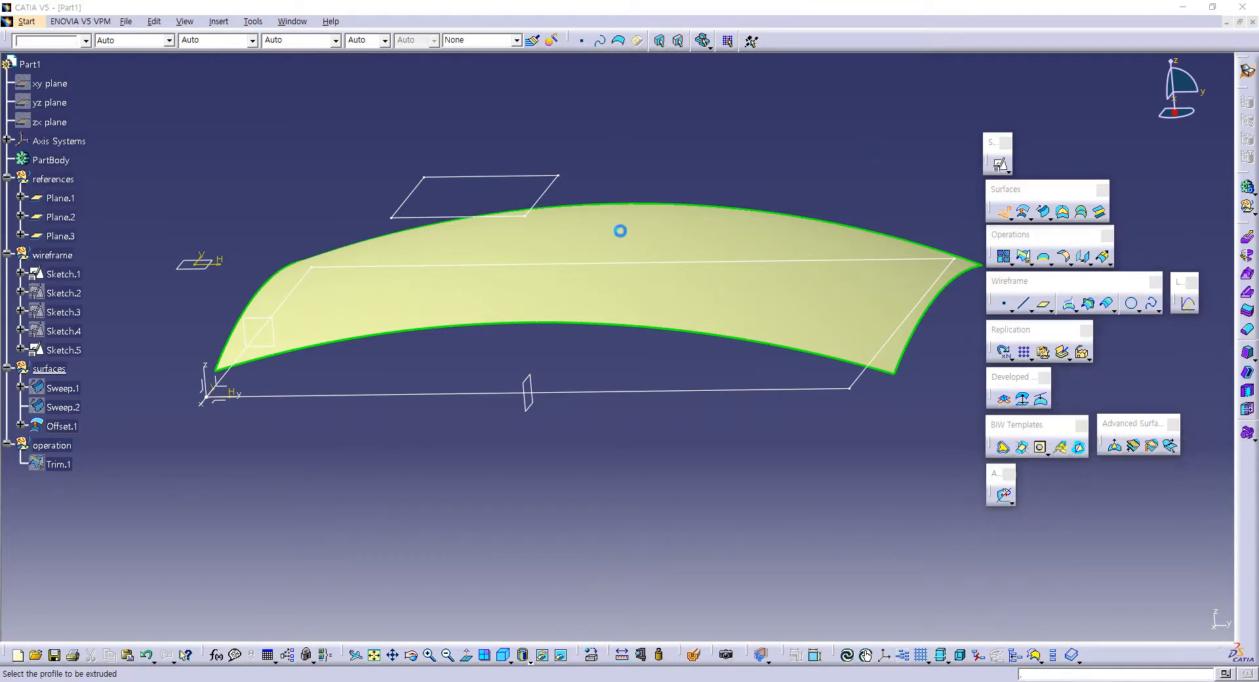
left_click(452, 176)
middle_click_drag(575, 287, 558, 259)
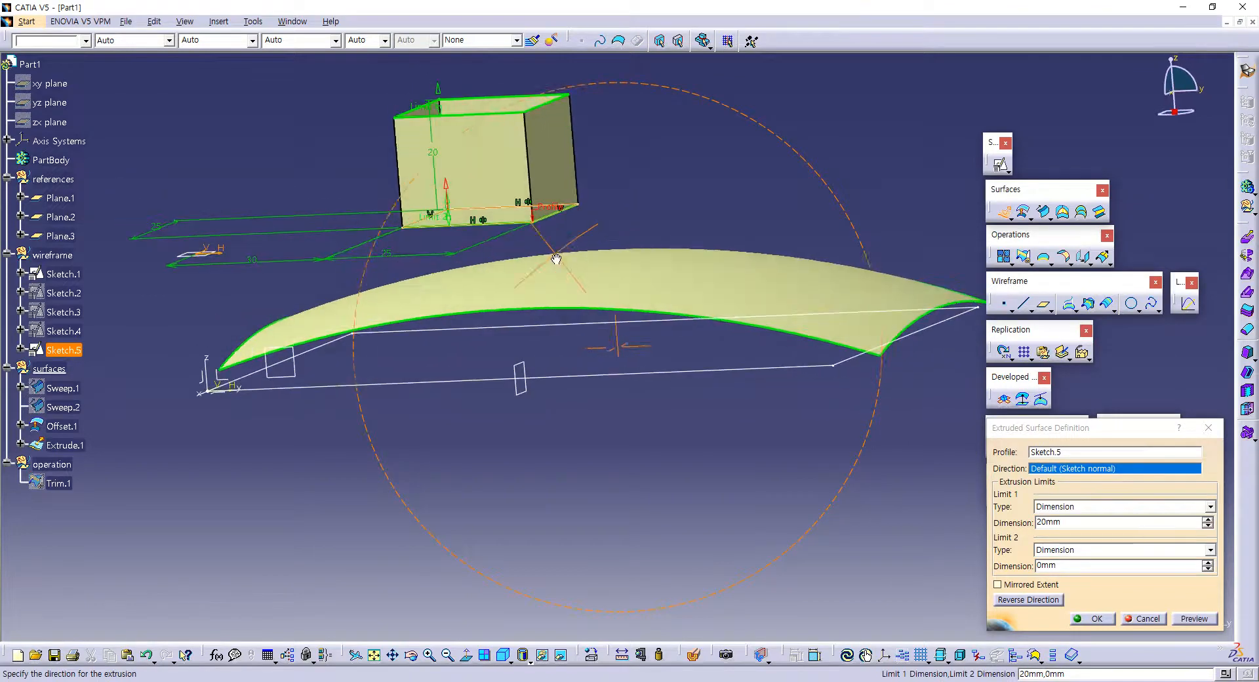
left_click(445, 183)
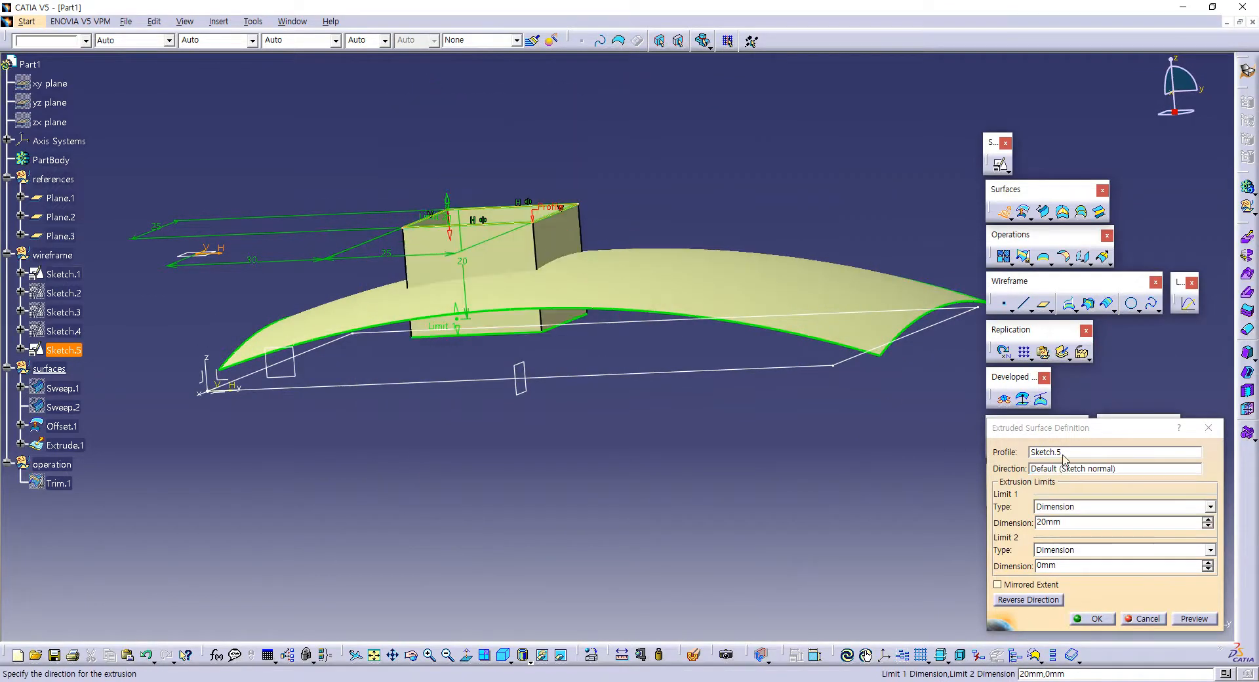
left_click(1057, 507)
left_click(1062, 531)
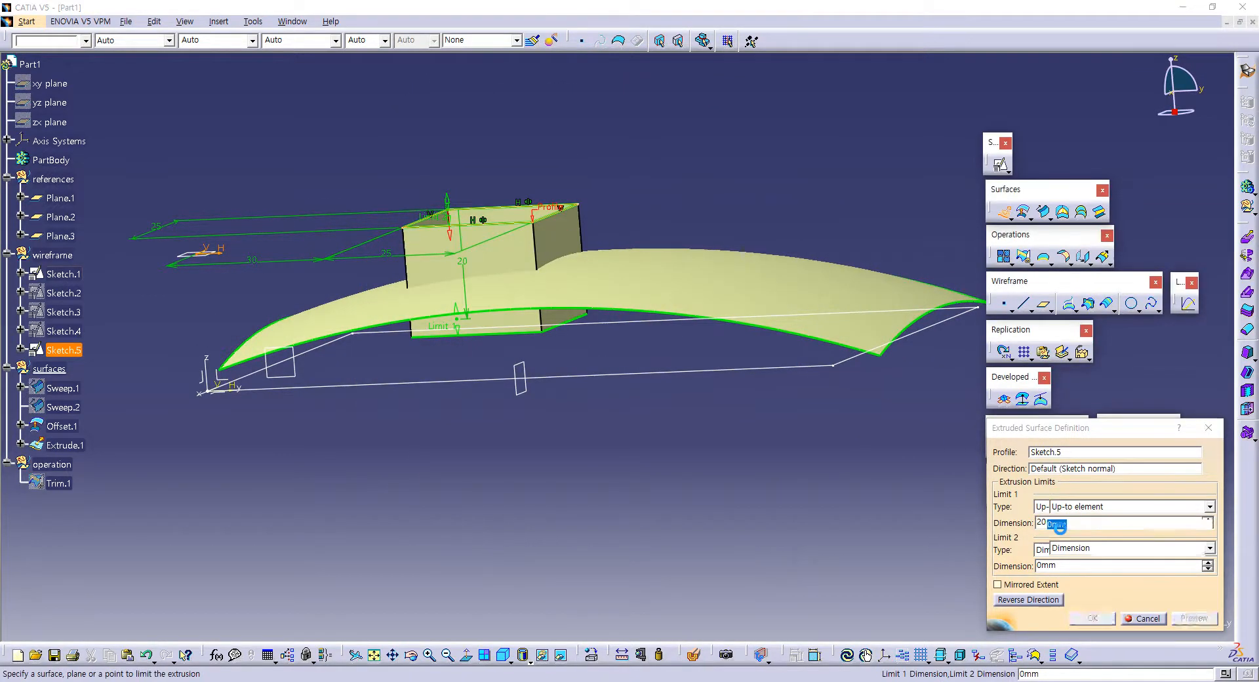
left_click(653, 277)
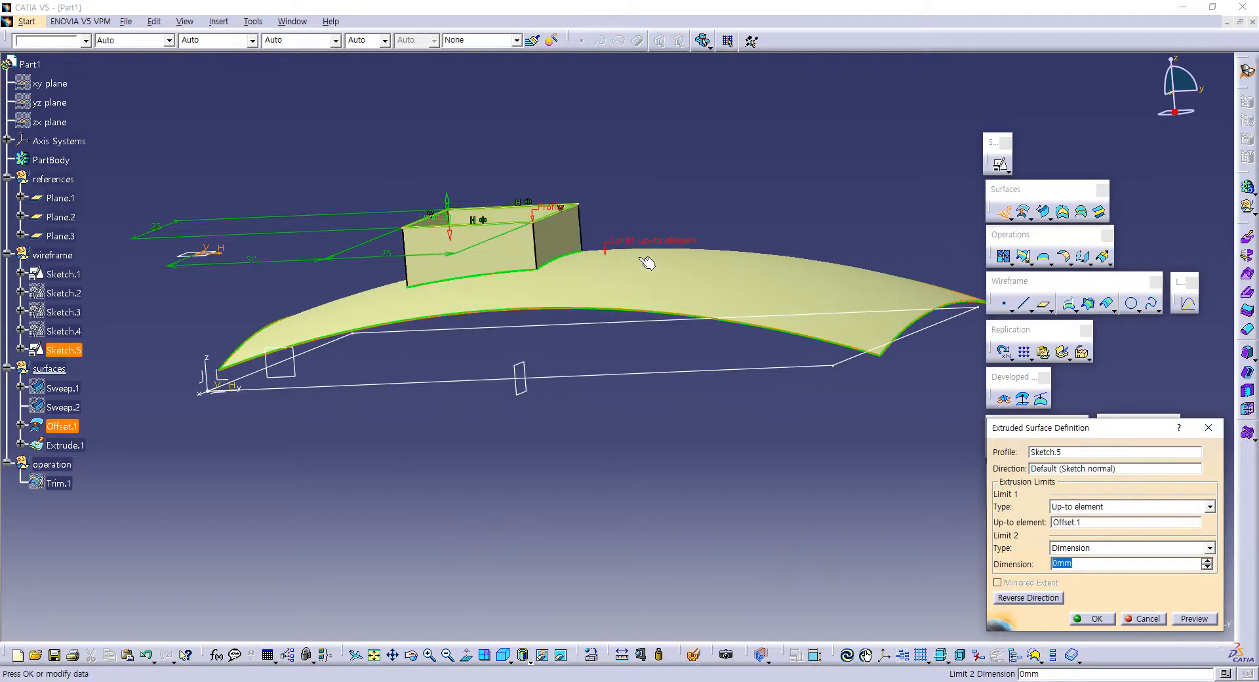
middle_click_drag(646, 263, 702, 413)
left_click(1097, 618)
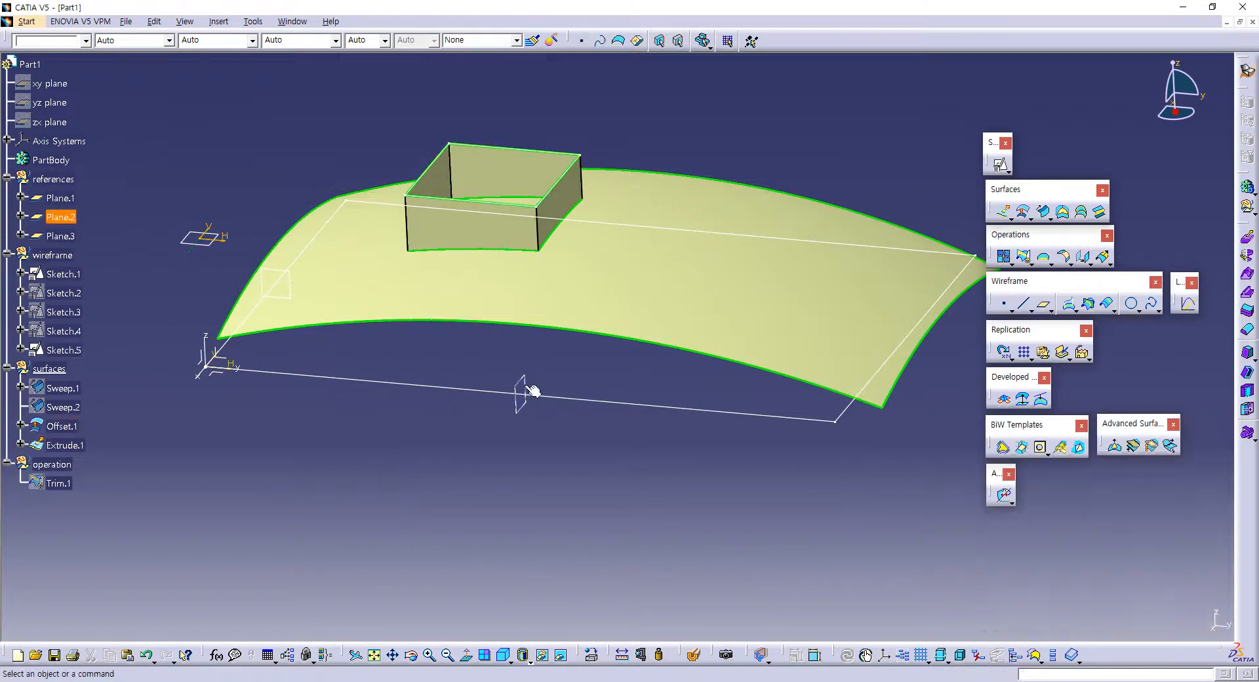
Step: Define the operation geometrical set as the in-work object
middle_click_drag(604, 385, 483, 366)
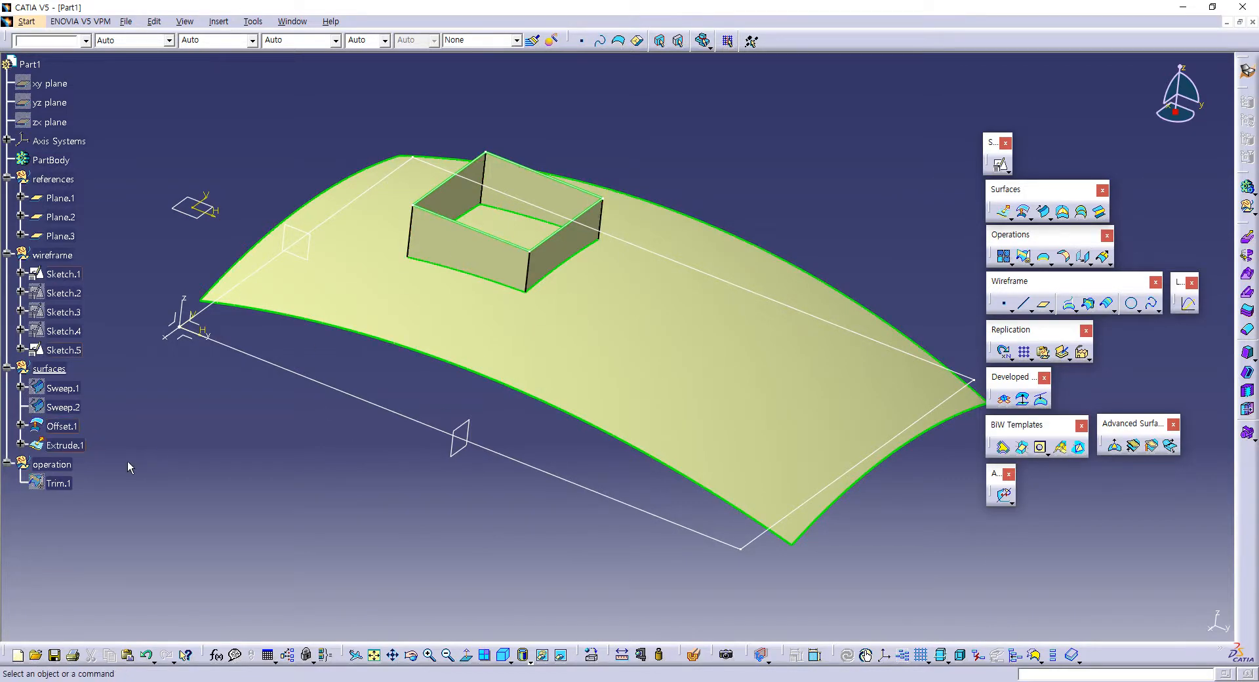
right_click(61, 466)
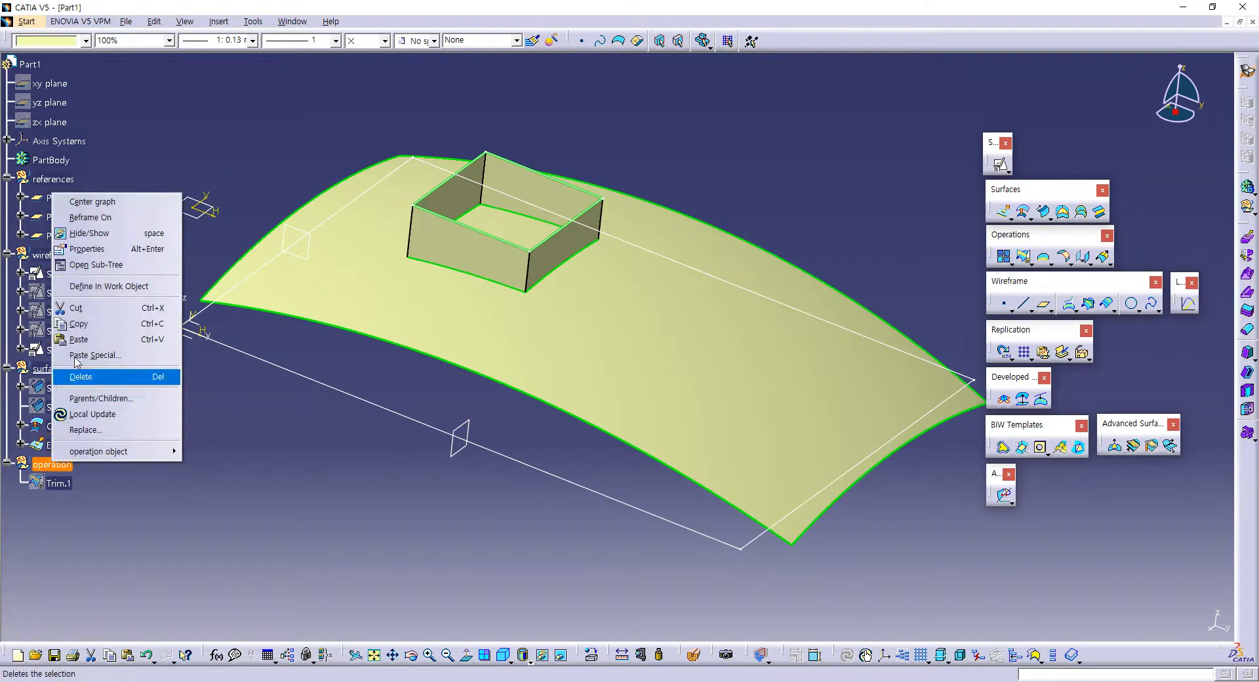
left_click(98, 292)
left_click(277, 494)
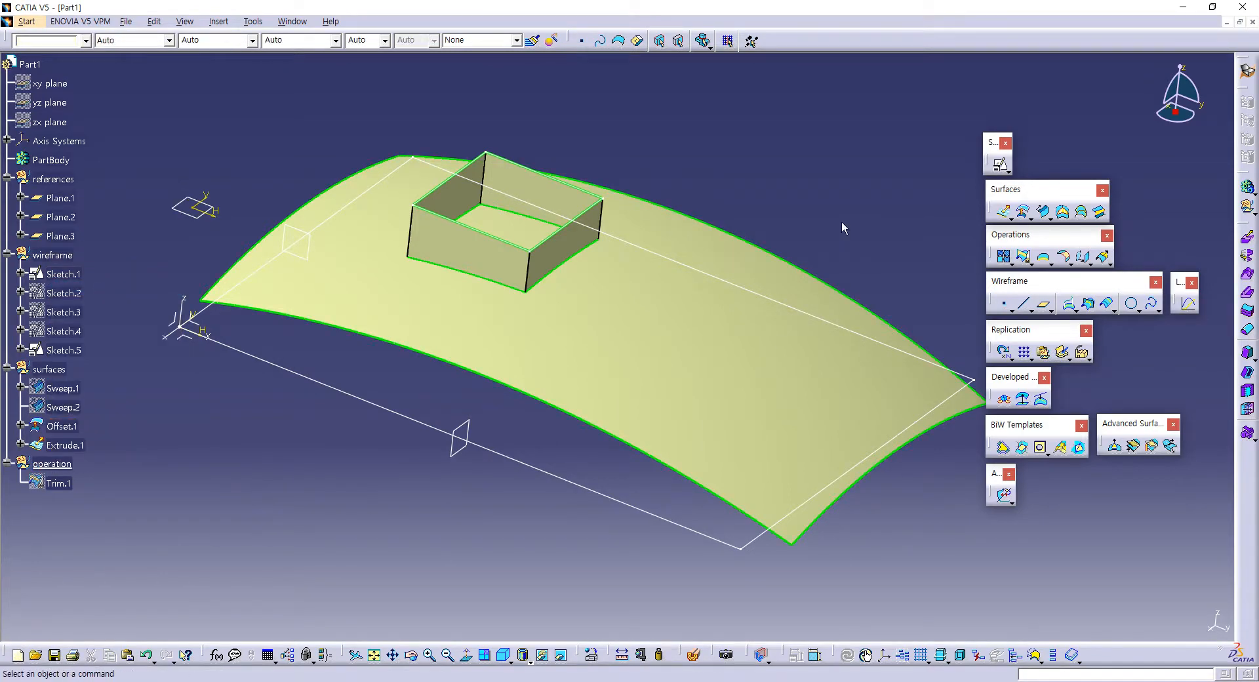
Step: Trim the extruded pocket walls, Extrude.1, with Offset.1, keeping the walls and the square floor inside them
left_click(1024, 257)
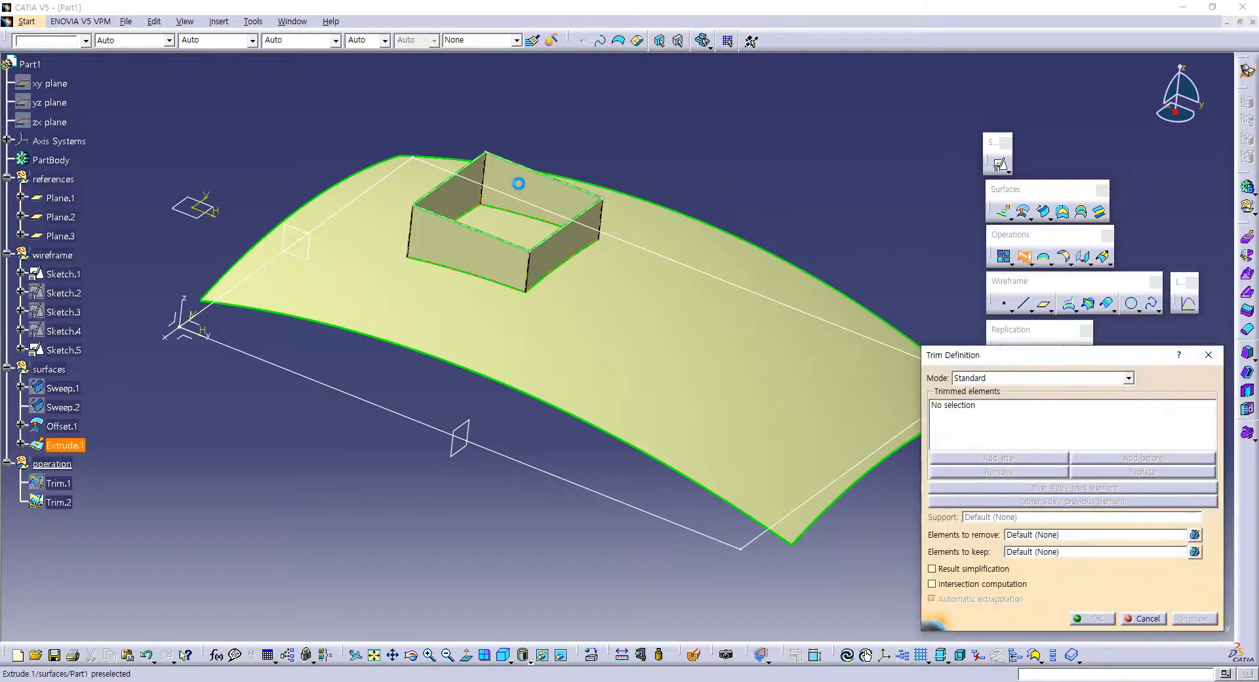
left_click(527, 189)
left_click(525, 230)
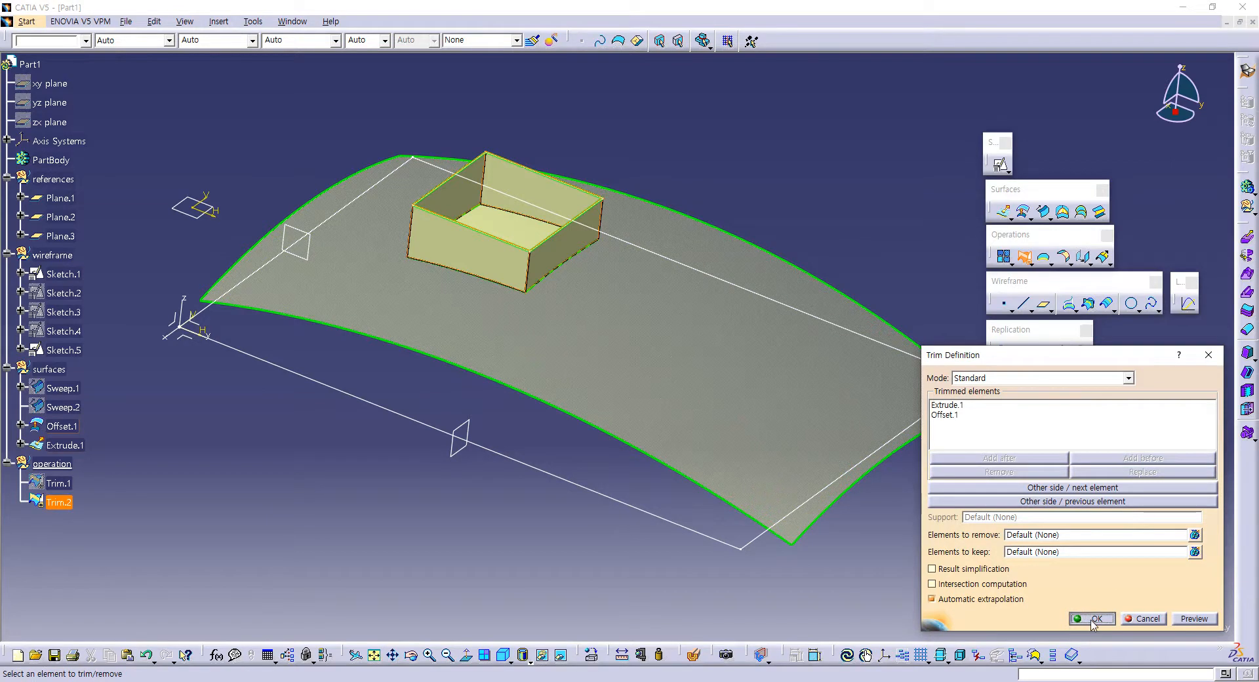
left_click(1092, 619)
Step: Show the hidden trimmed body surface, Trim.1, together with the open pocket box
middle_click_drag(613, 384, 535, 330)
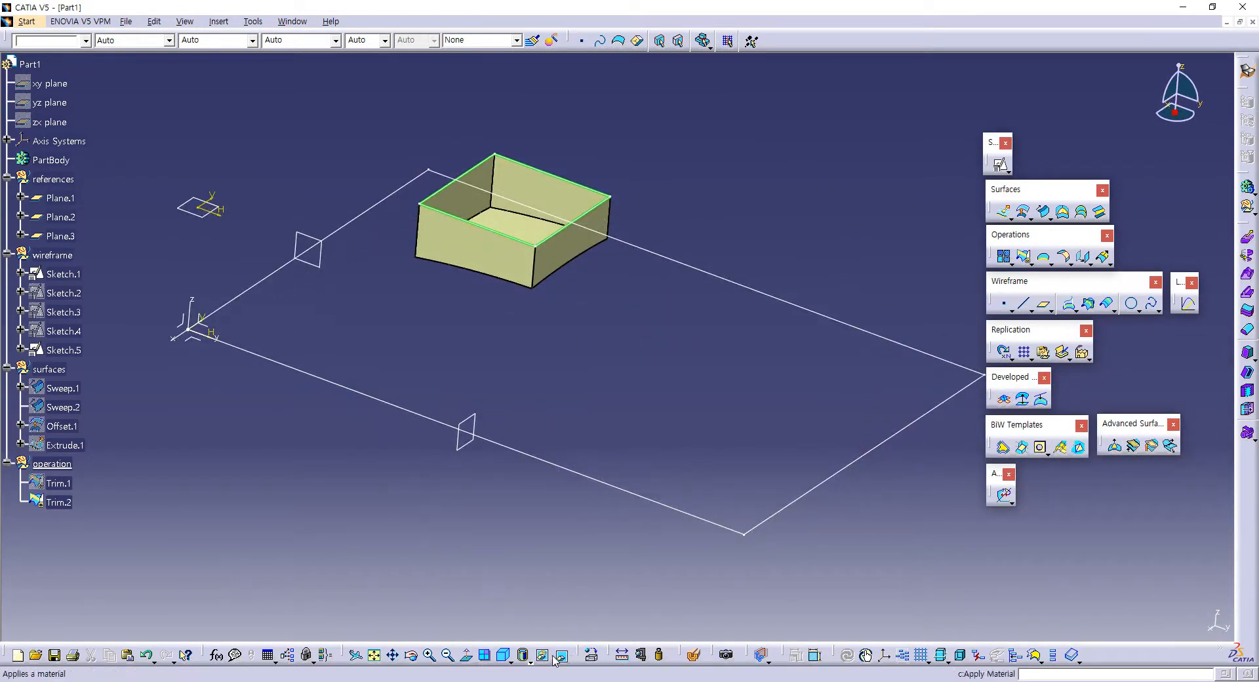
left_click(47, 488)
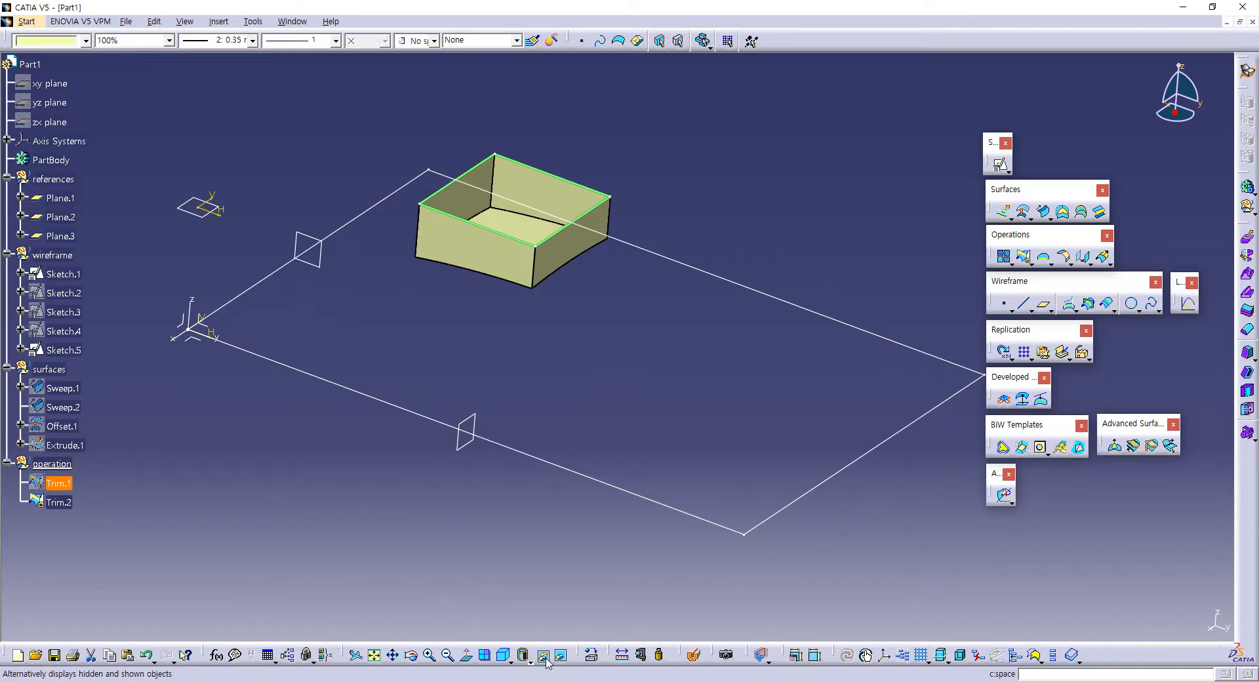
left_click(546, 659)
middle_click_drag(688, 308, 636, 262)
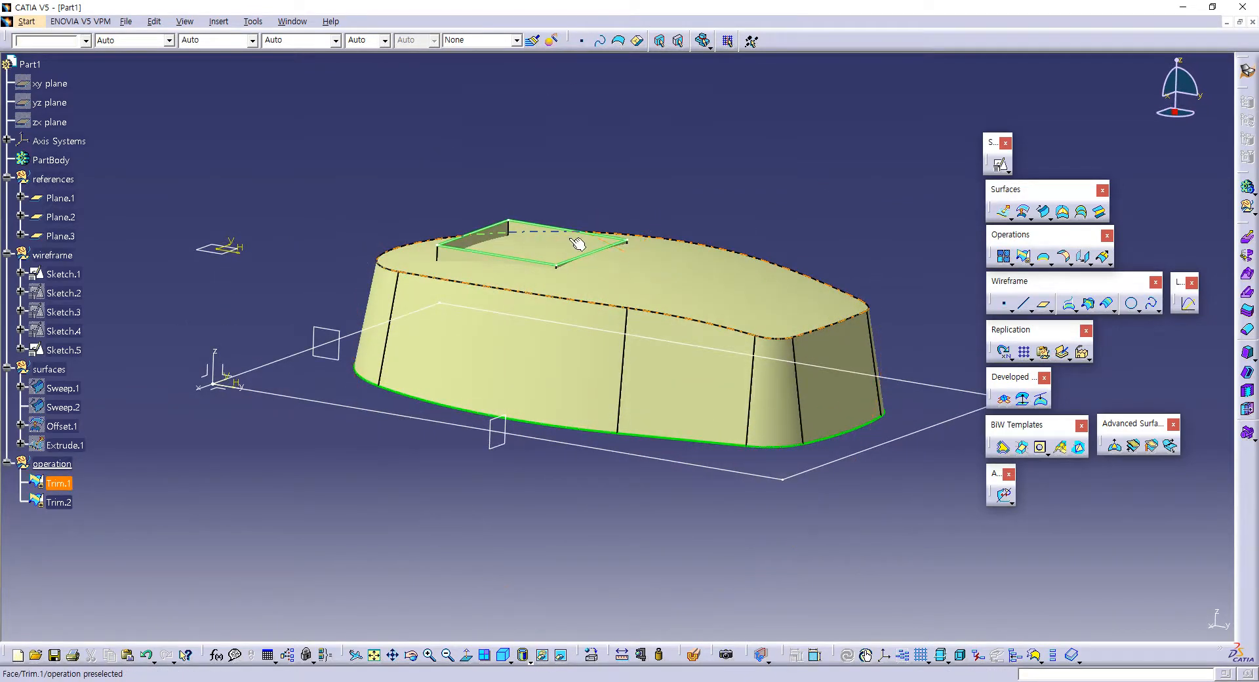
Step: Trim the pocket box, Trim.2, with the body surface, Trim.1, switching the kept sides of both to form a recess in the top
middle_click_drag(683, 424, 547, 385)
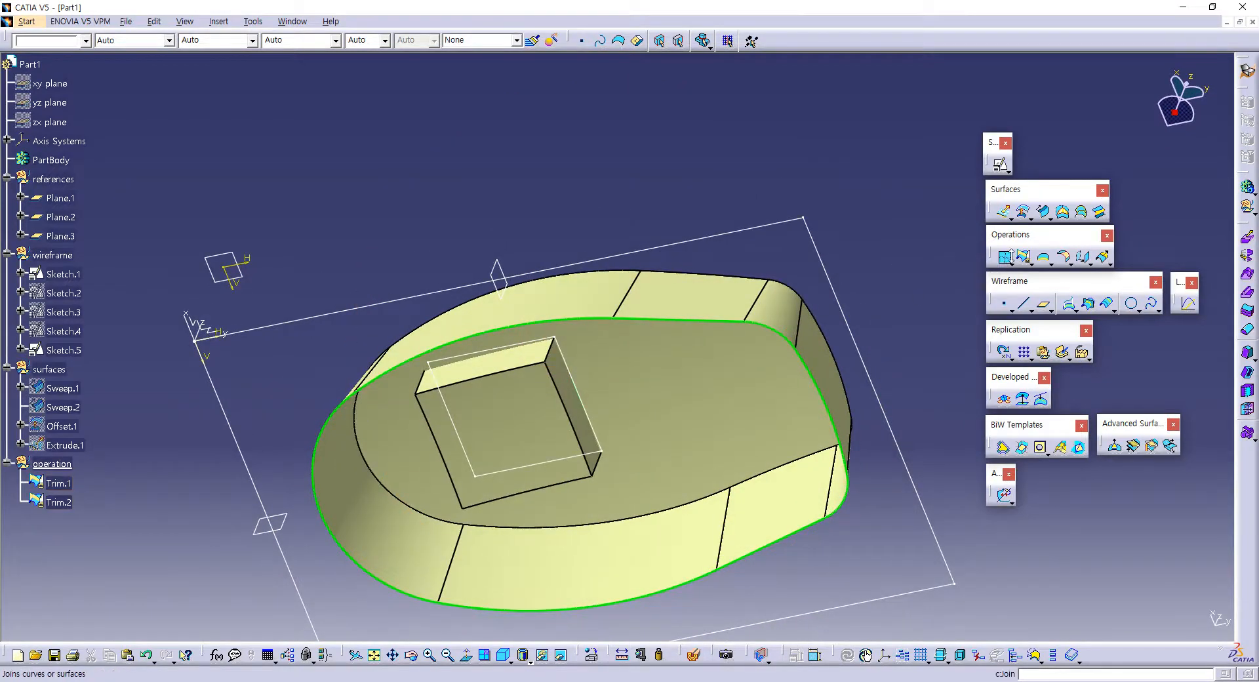
left_click(1024, 255)
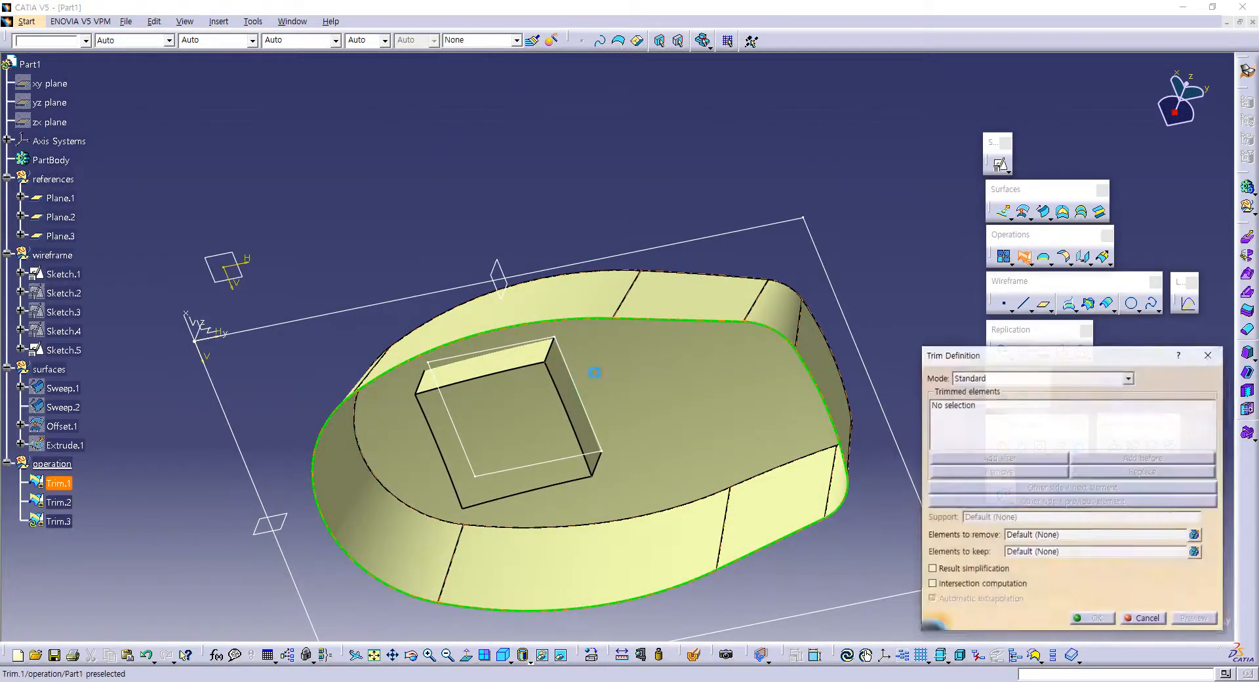
left_click(533, 360)
middle_click_drag(671, 332, 694, 360)
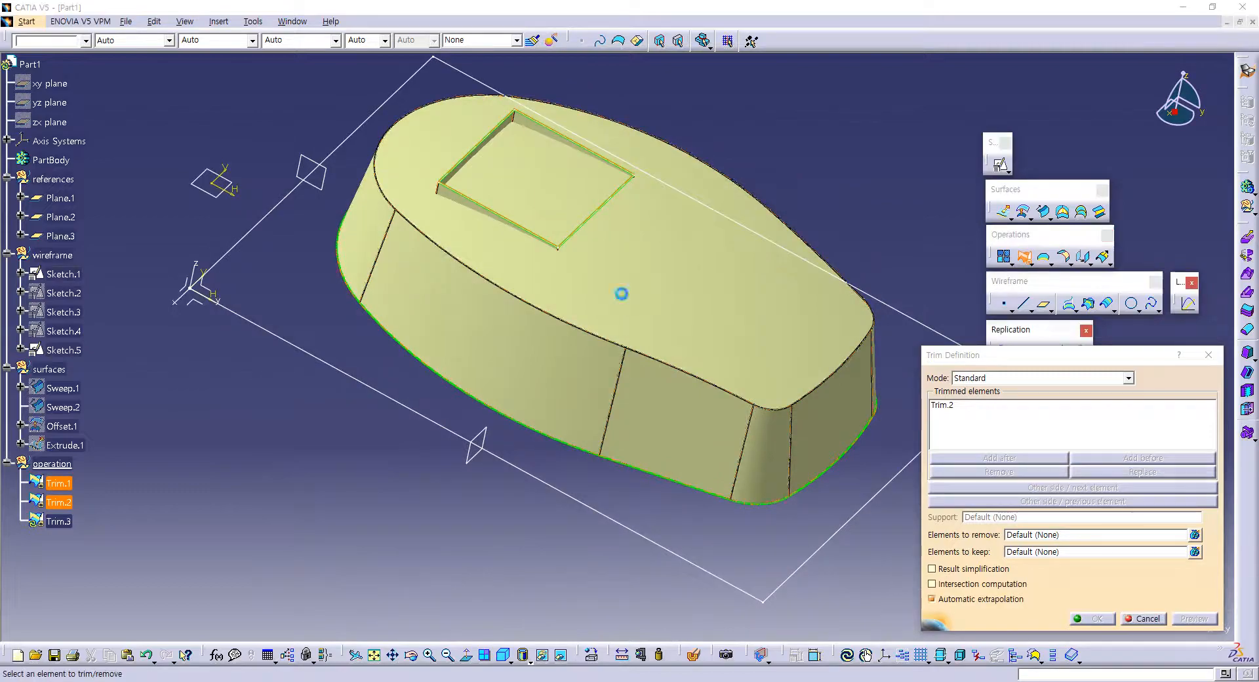
left_click(621, 293)
middle_click_drag(580, 331, 619, 440)
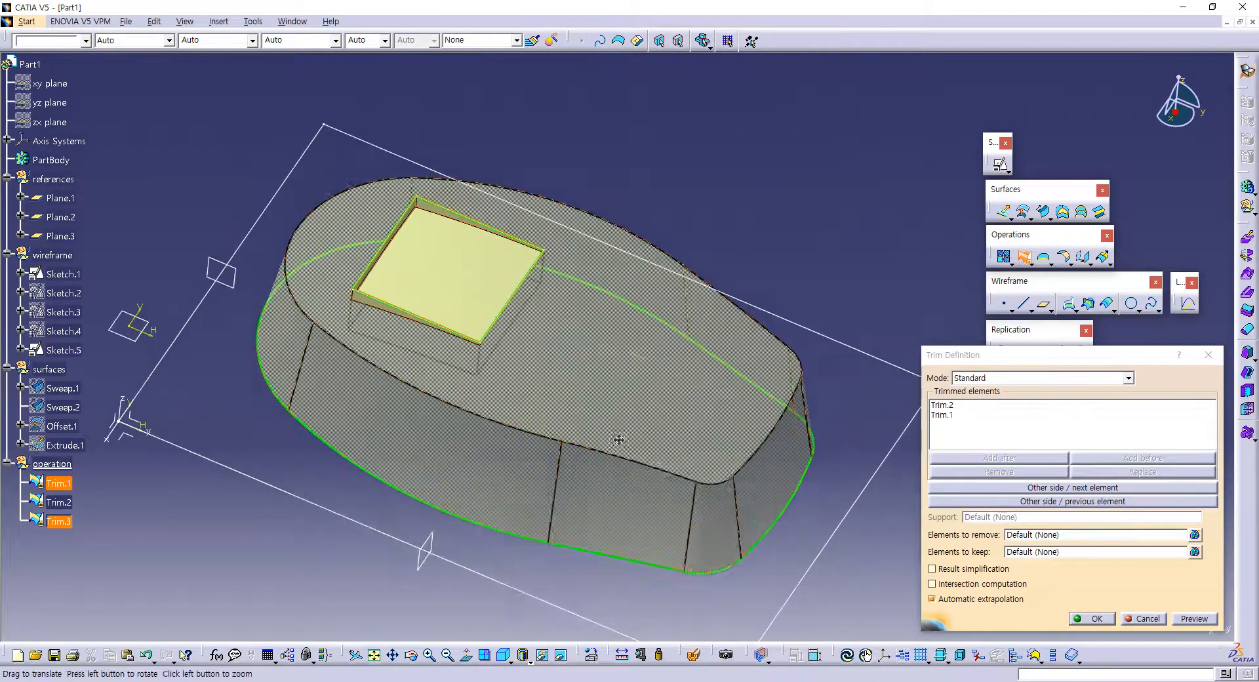
left_click(1079, 487)
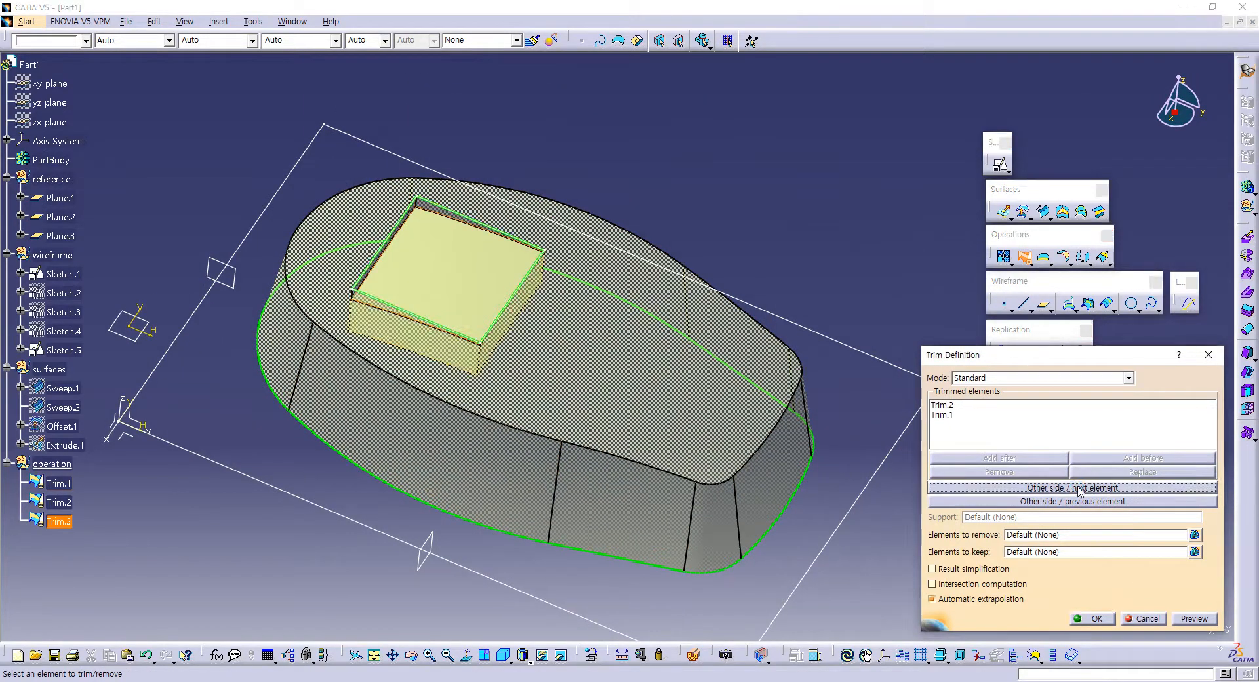
left_click(1062, 502)
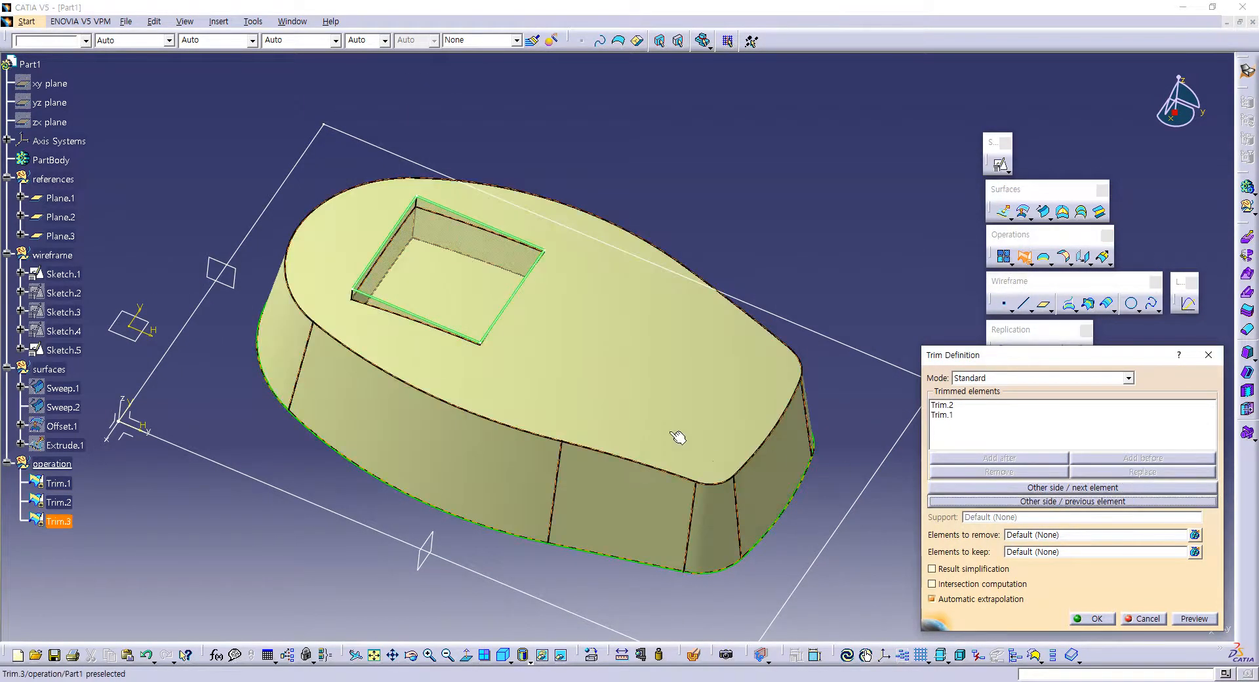
middle_click_drag(675, 435, 627, 352)
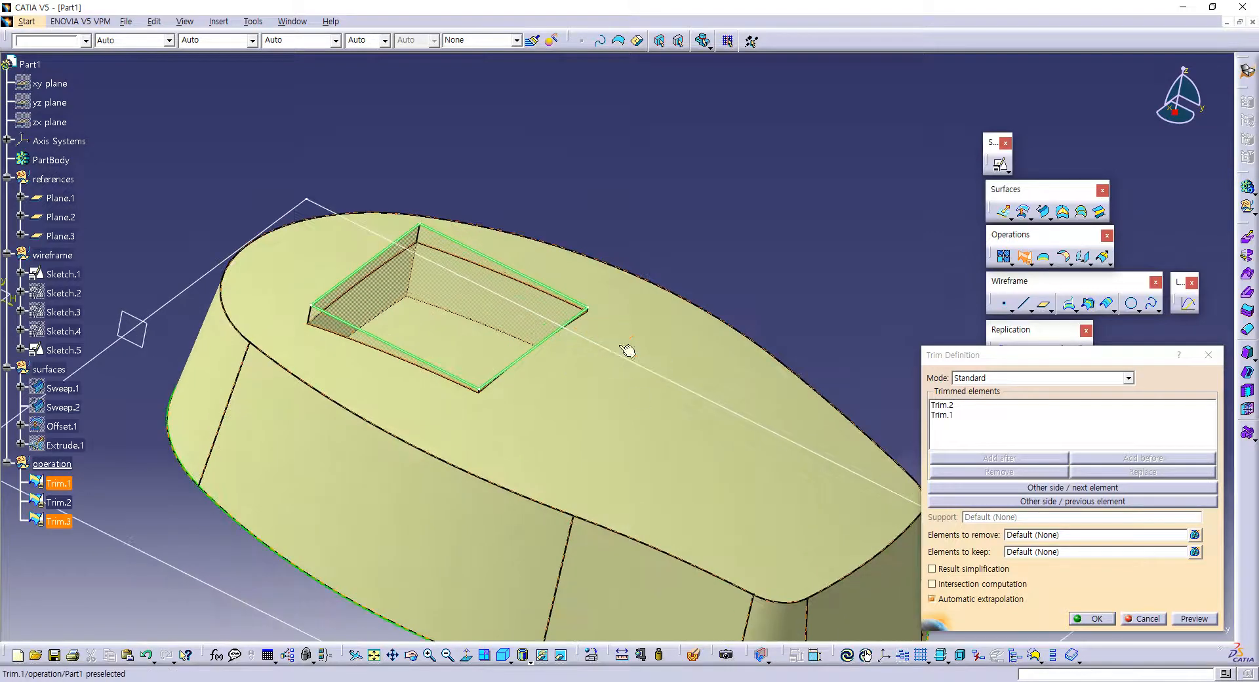
left_click(1090, 618)
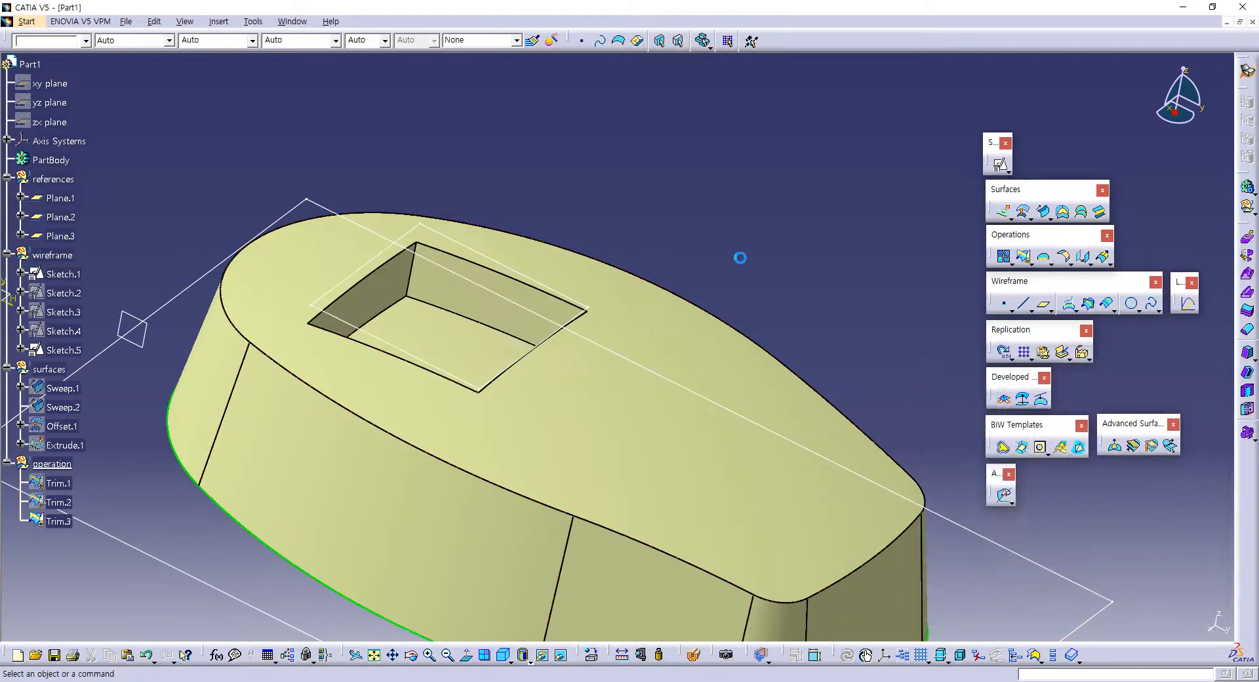
Step: Hide the pocket sketch, Sketch.5, and the three reference planes, Plane.1, Plane.2 and Plane.3
middle_click_drag(755, 341, 724, 234)
middle_click_drag(707, 370, 690, 289)
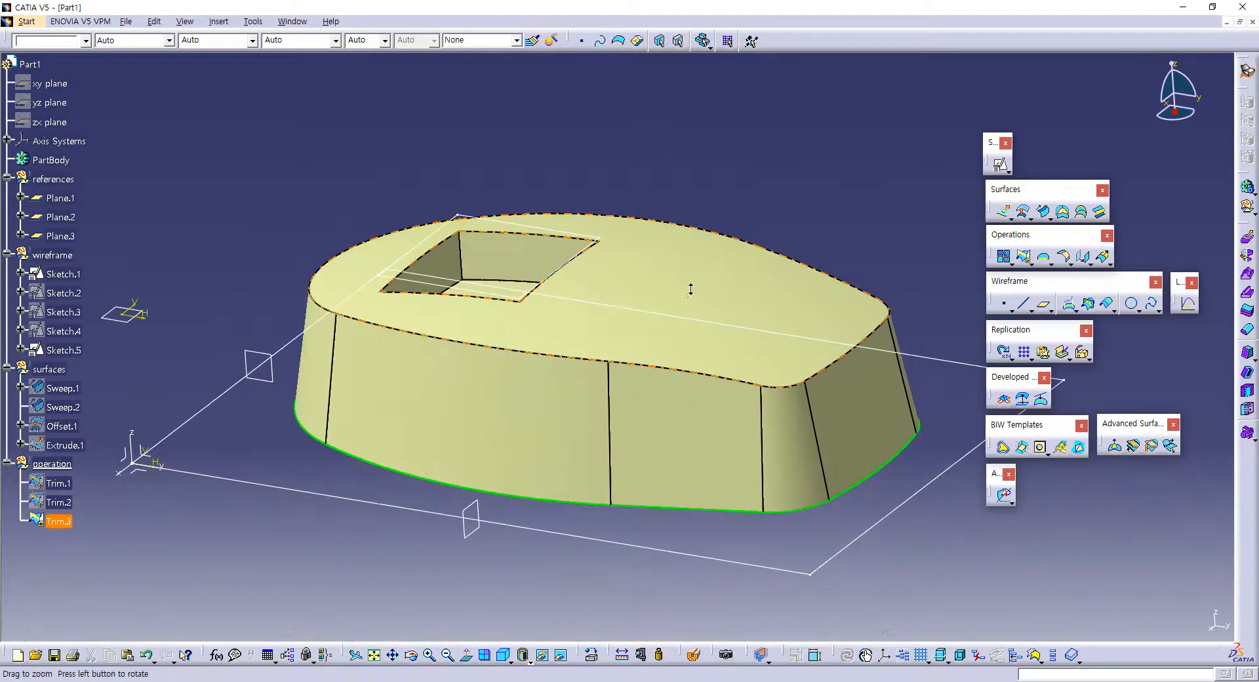
left_click(469, 217)
mouse_move(757, 263)
middle_mouse_down()
mouse_move(736, 354)
mouse_move(753, 300)
middle_mouse_up()
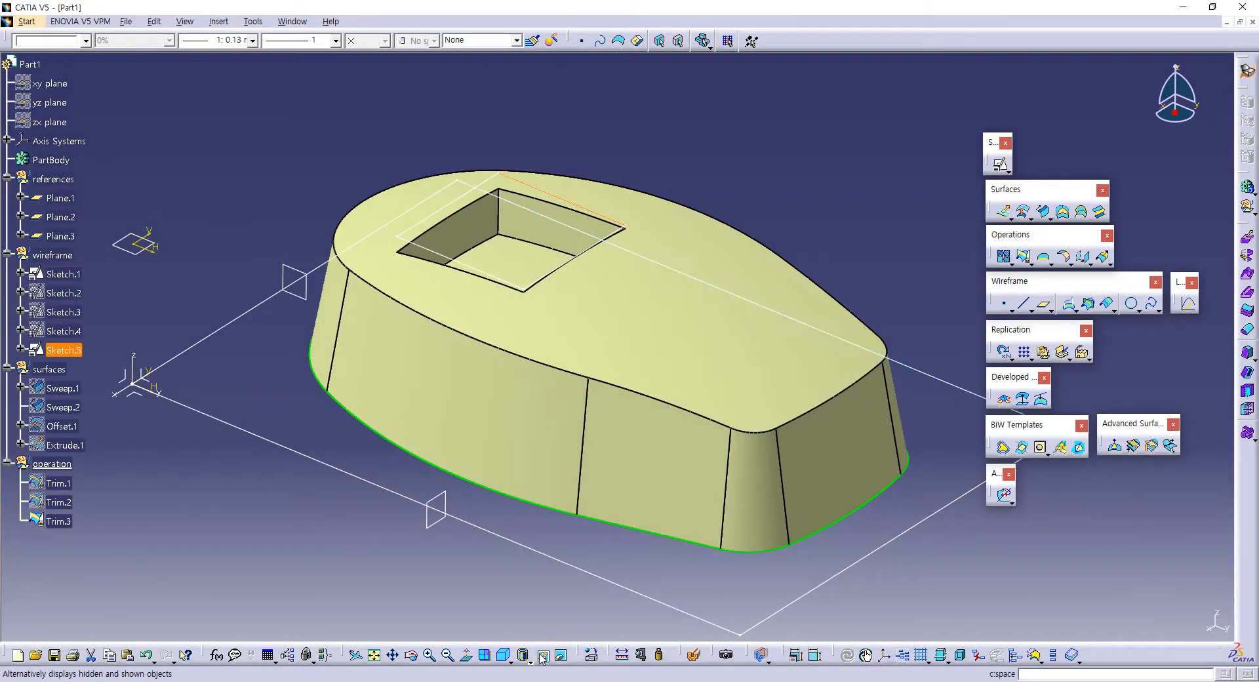
left_click(580, 537)
left_click(134, 254)
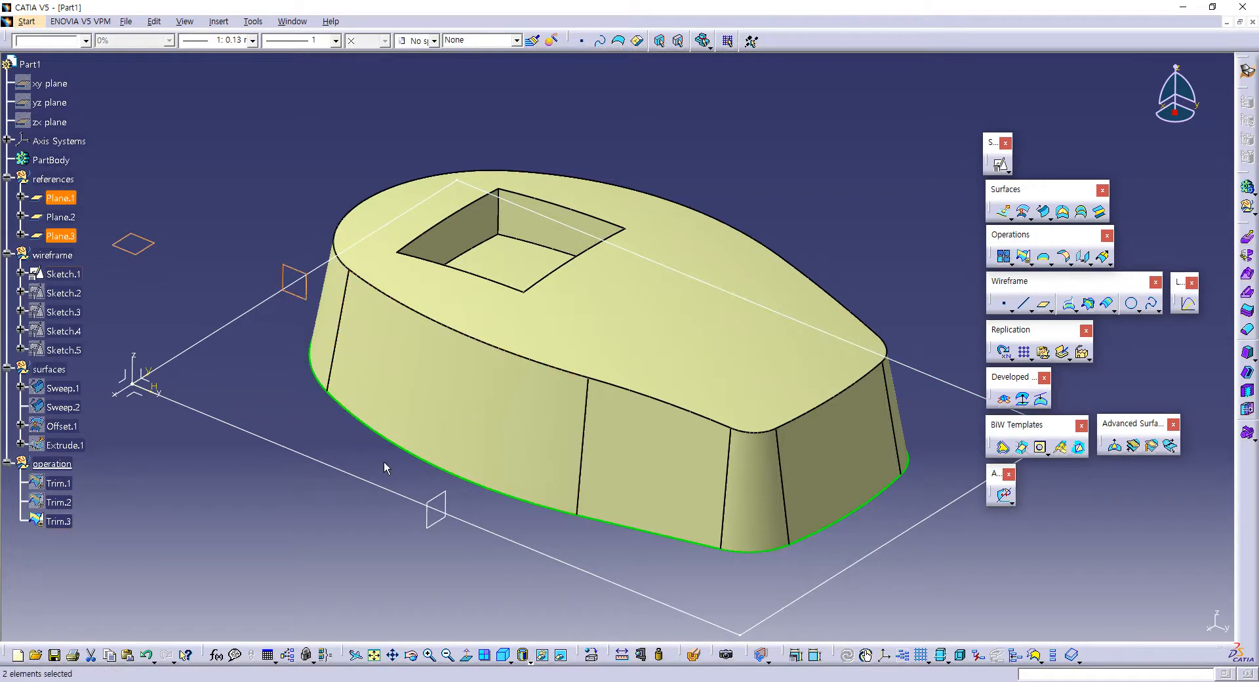
left_click(441, 507, "ctrl")
left_click(545, 657)
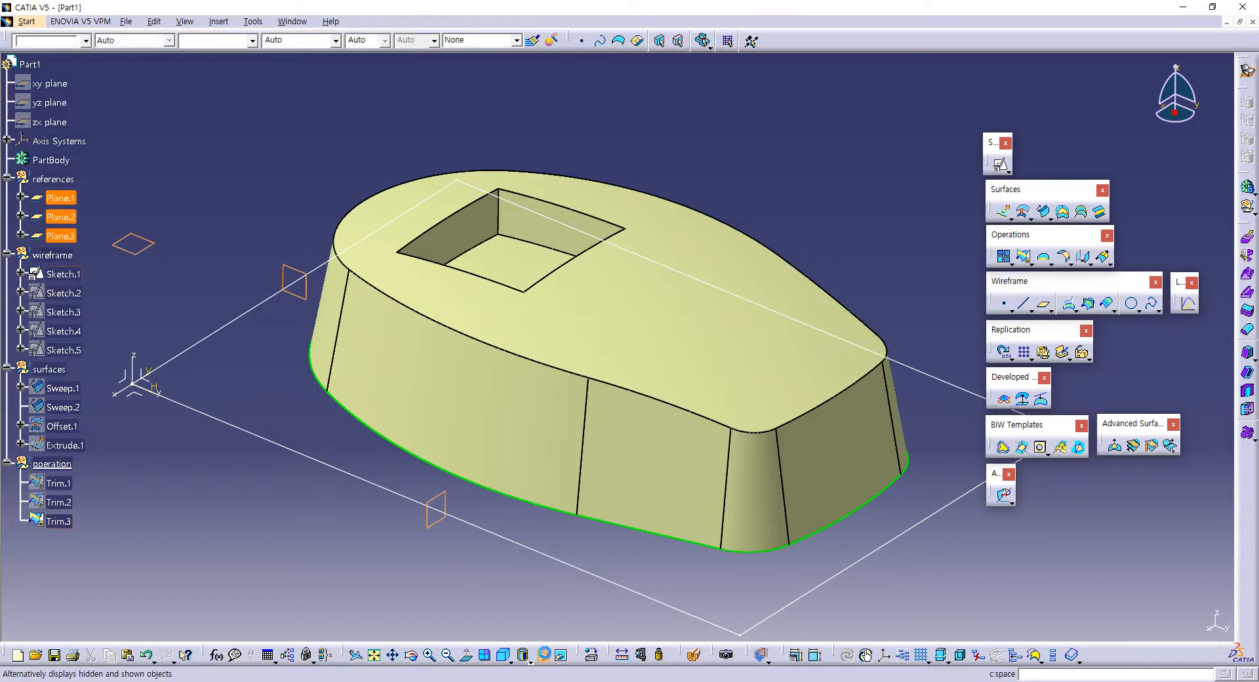
middle_click_drag(556, 447, 507, 412)
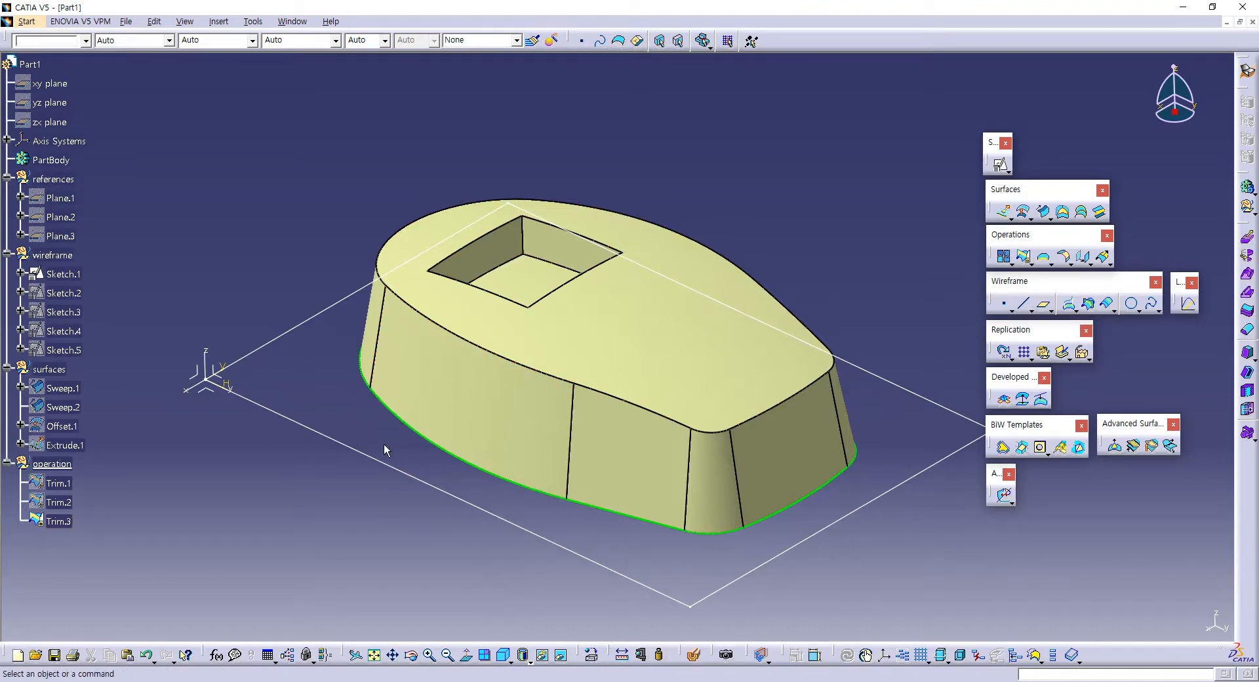
left_click(372, 460)
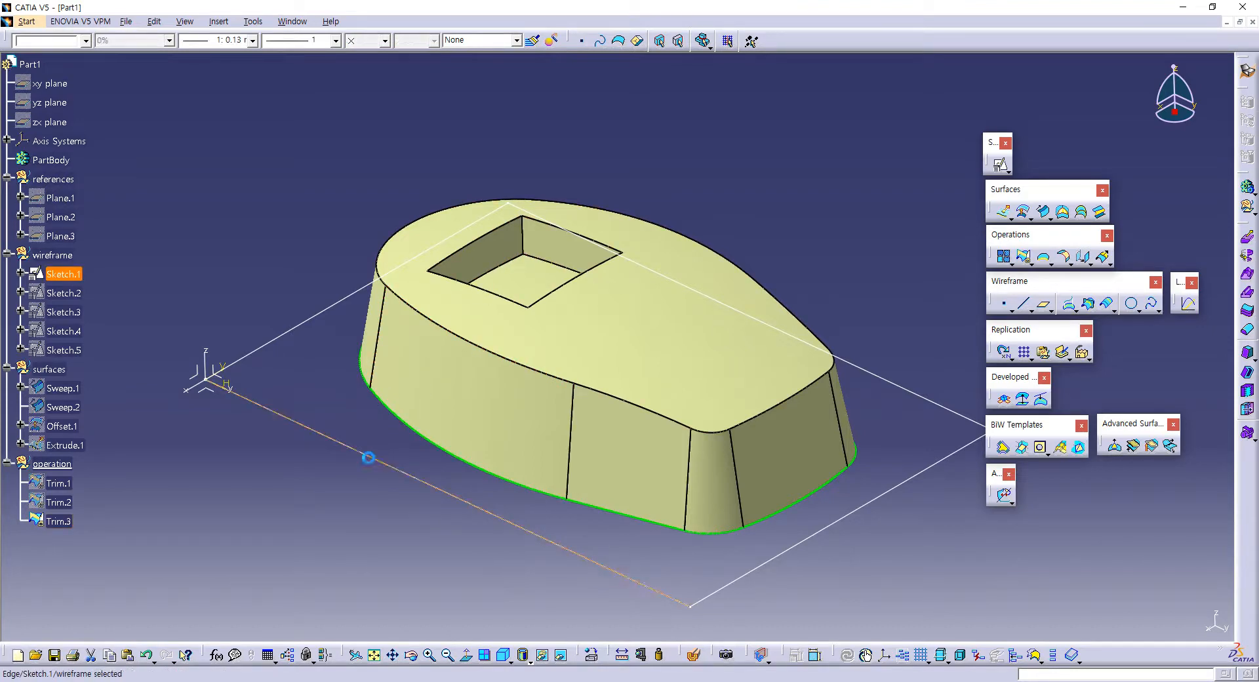
left_click(694, 556)
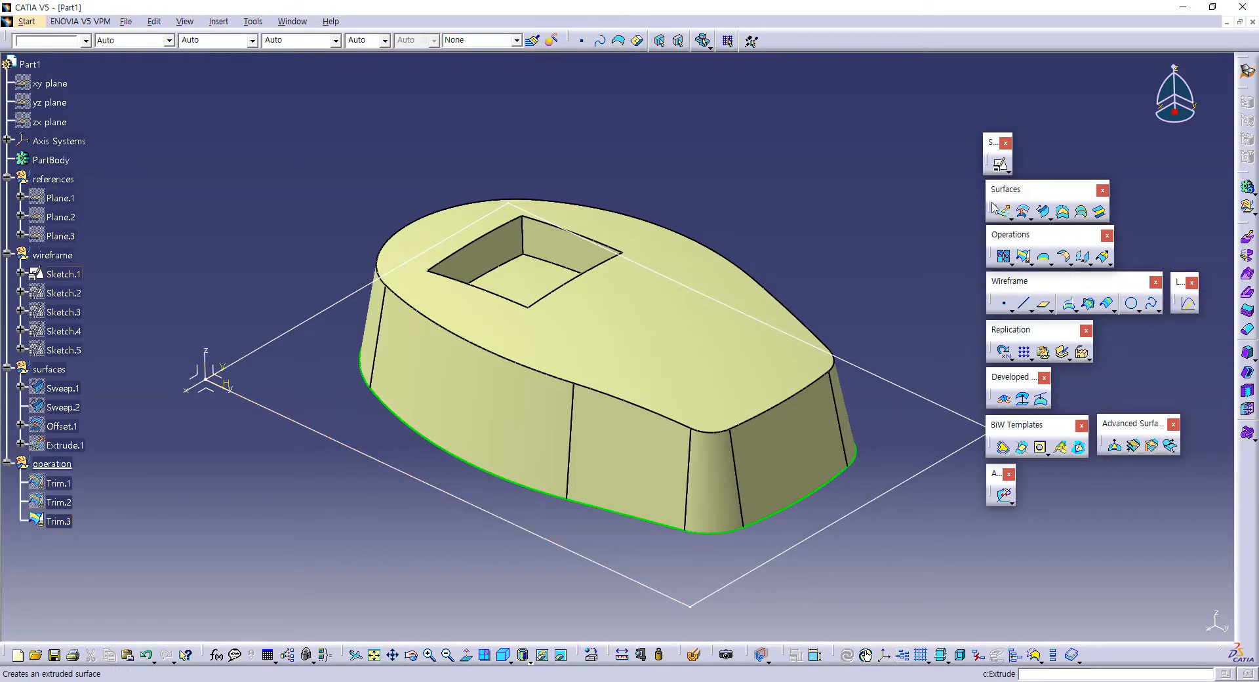
Step: Create a fill surface across the closed rectangular base sketch, Sketch.1
left_click(1062, 211)
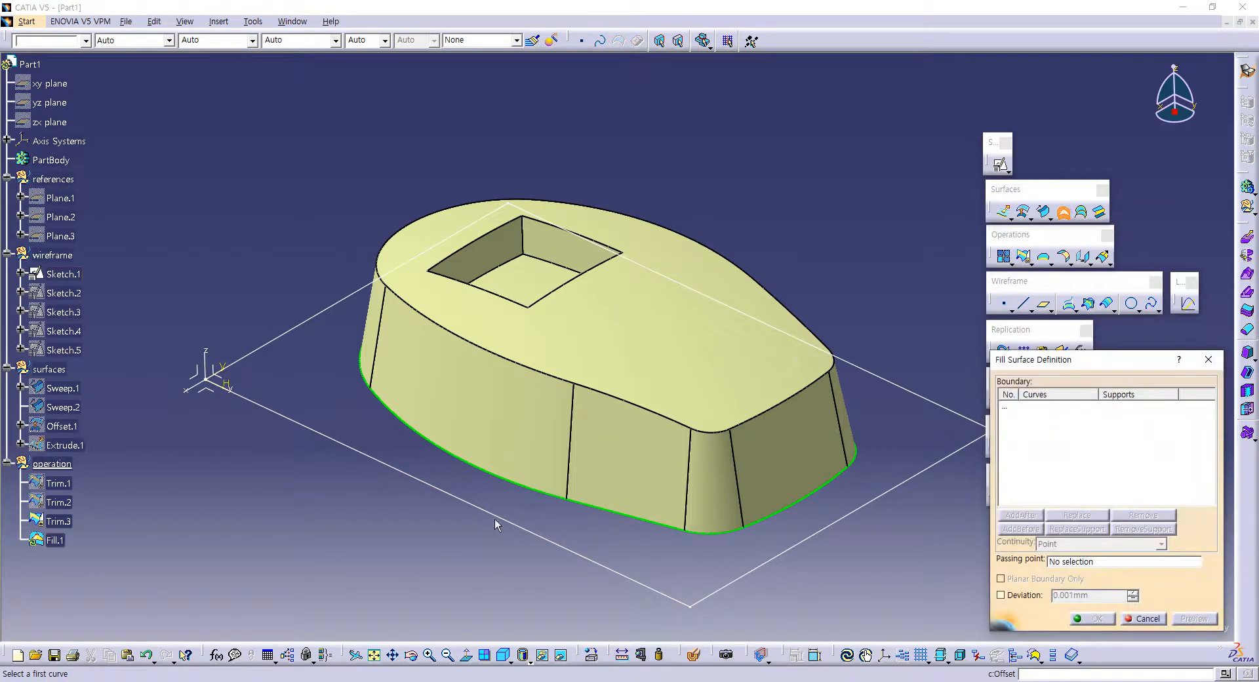
left_click(446, 488)
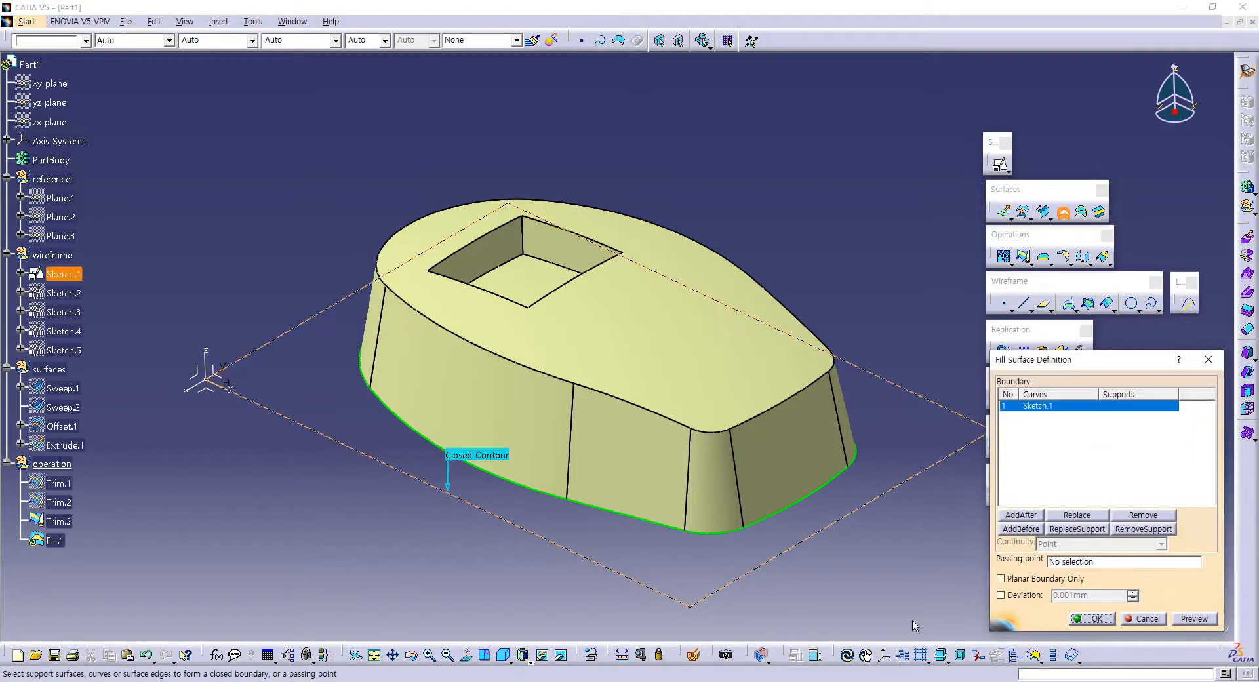
left_click(1090, 618)
middle_click_drag(783, 498, 643, 415)
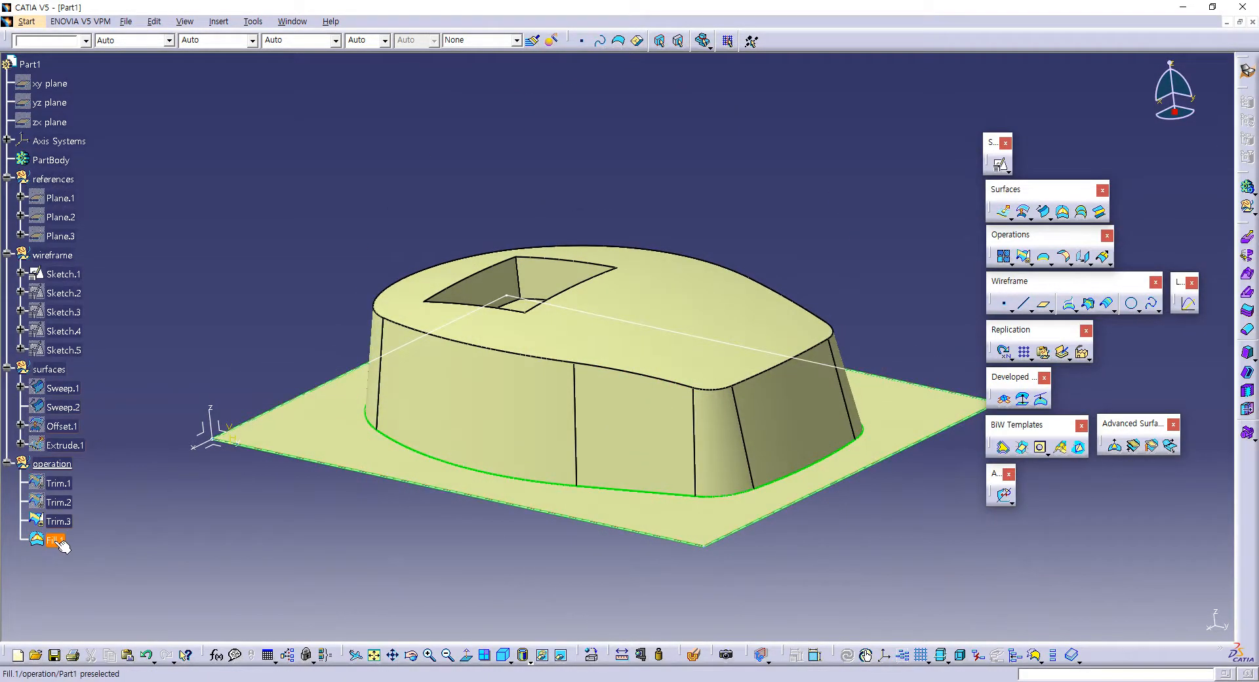
Step: Reorder the tree by moving Fill.1 into the surfaces set and Offset.1 into the operation set
left_click_drag(58, 541, 50, 369)
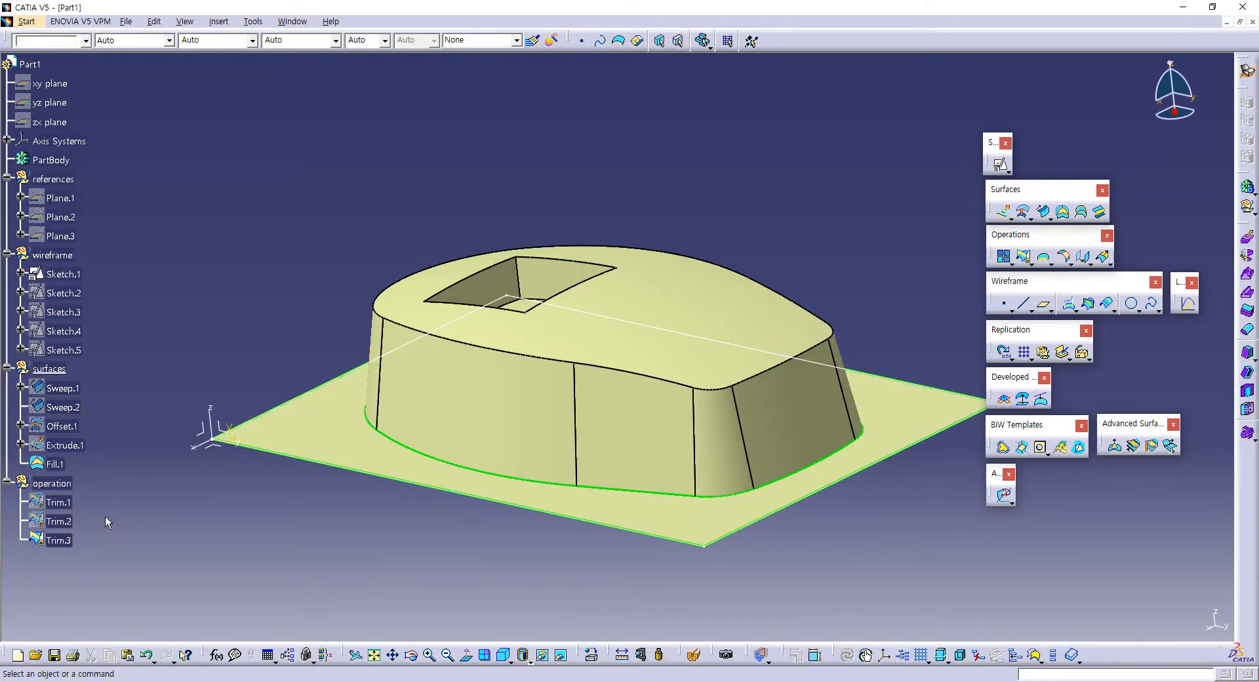
left_click(75, 427)
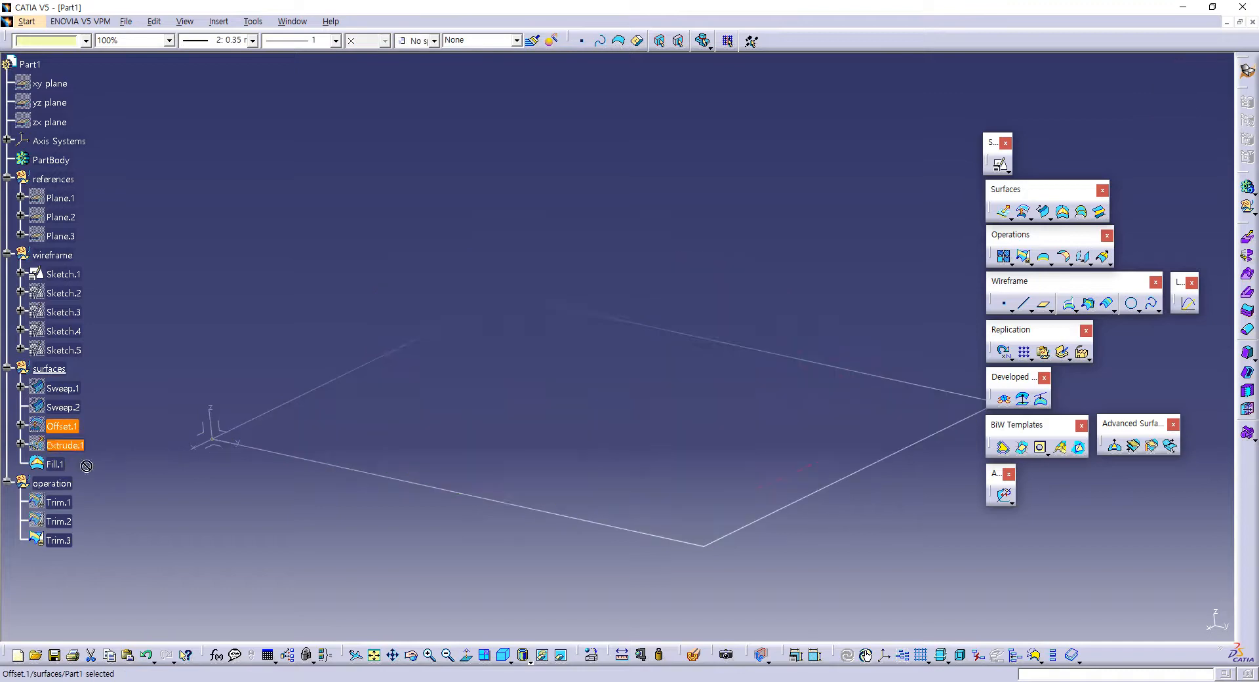
left_click_drag(61, 483, 61, 483)
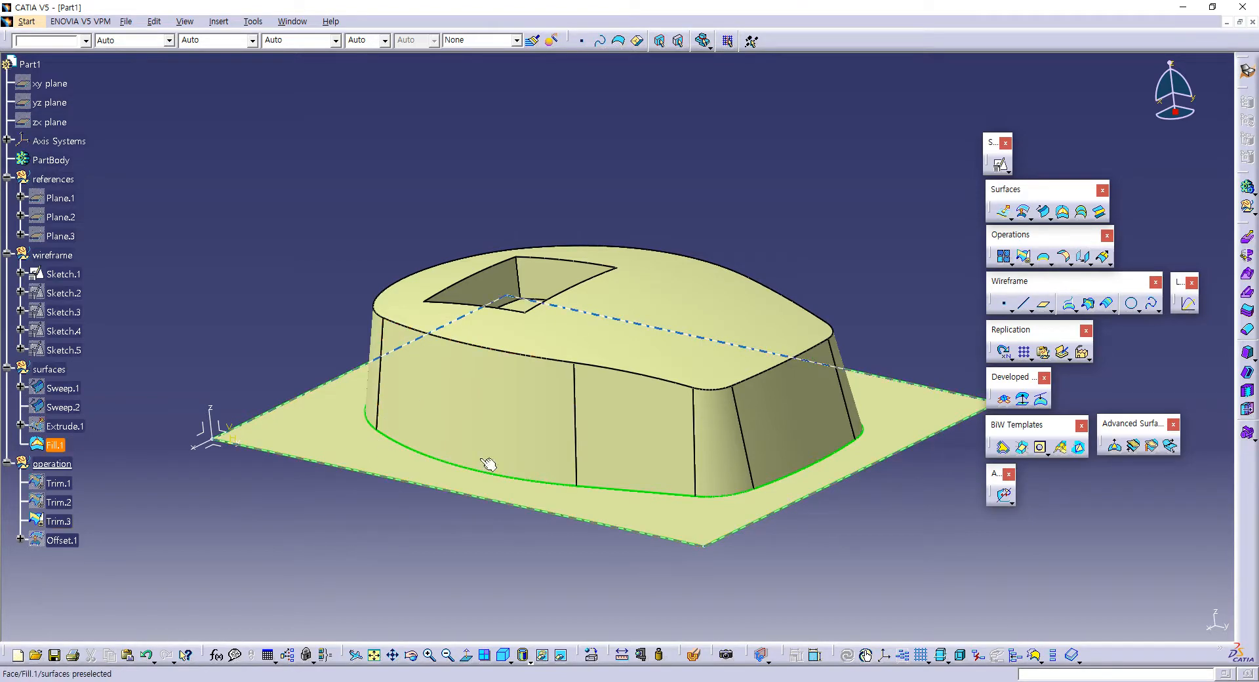
Step: Trim the body surface, Trim.3, with the rectangular base surface, Fill.1, keeping the body and the flange around it
left_click(1024, 259)
left_click(500, 391)
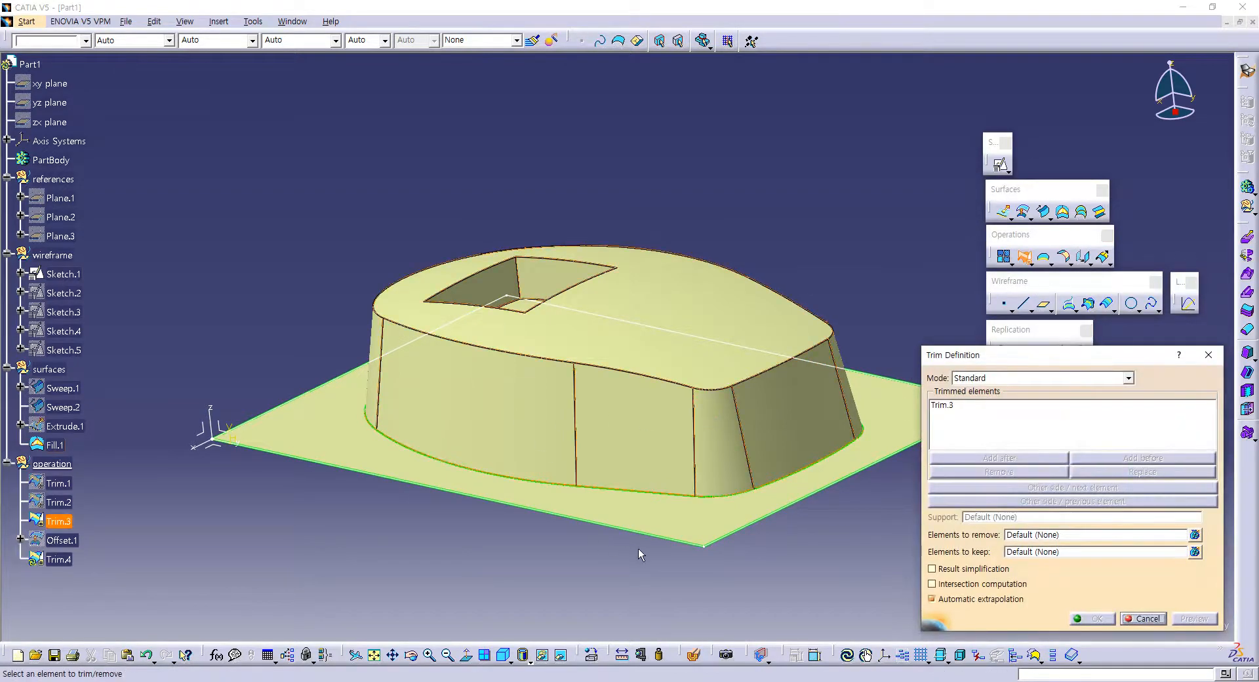
left_click(687, 511)
middle_click_drag(615, 546, 662, 426)
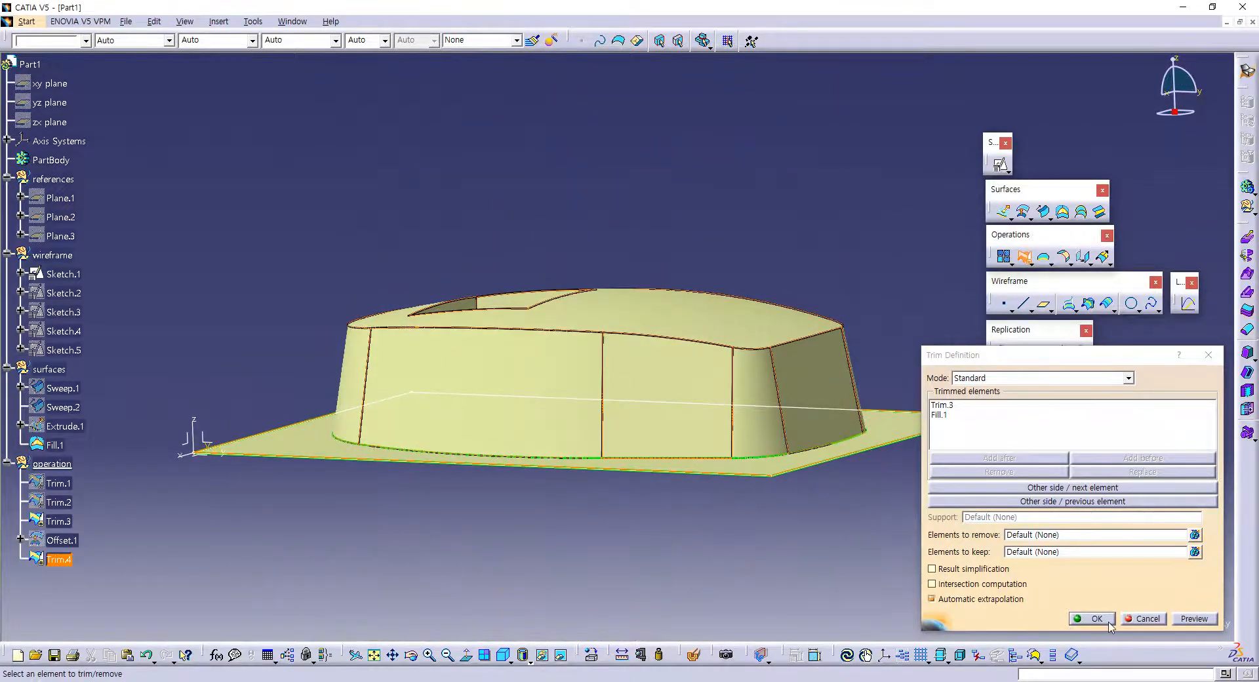
left_click(1095, 618)
middle_click_drag(936, 436, 701, 446)
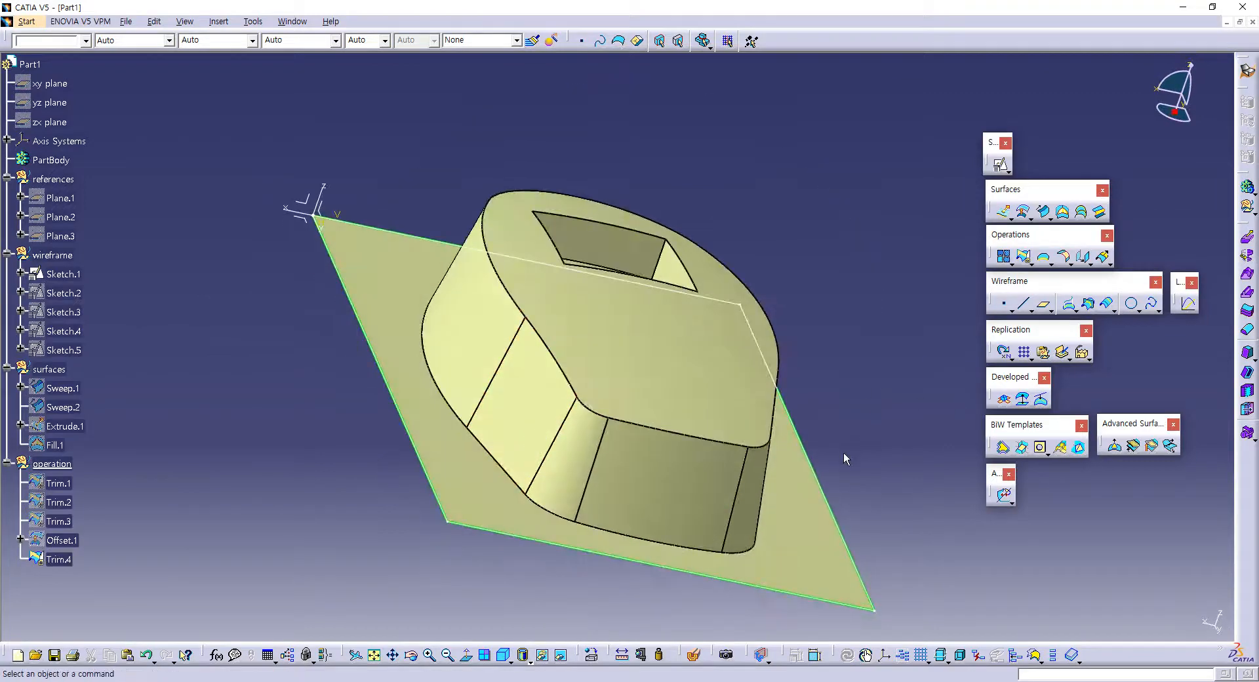
middle_click_drag(844, 453, 721, 459)
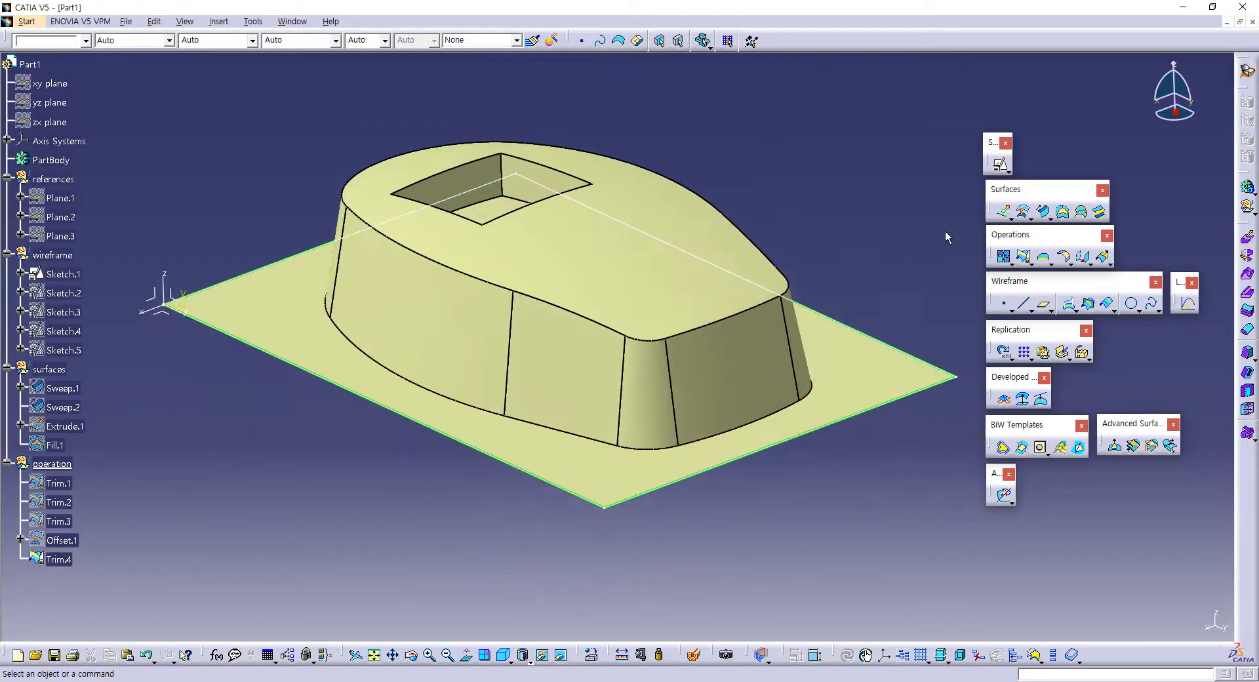
Step: Make the surfaces set the work object and extrude the base rectangle, Sketch.1, 10 mm downward as a surface
right_click(51, 369)
key("Escape")
left_click(371, 527)
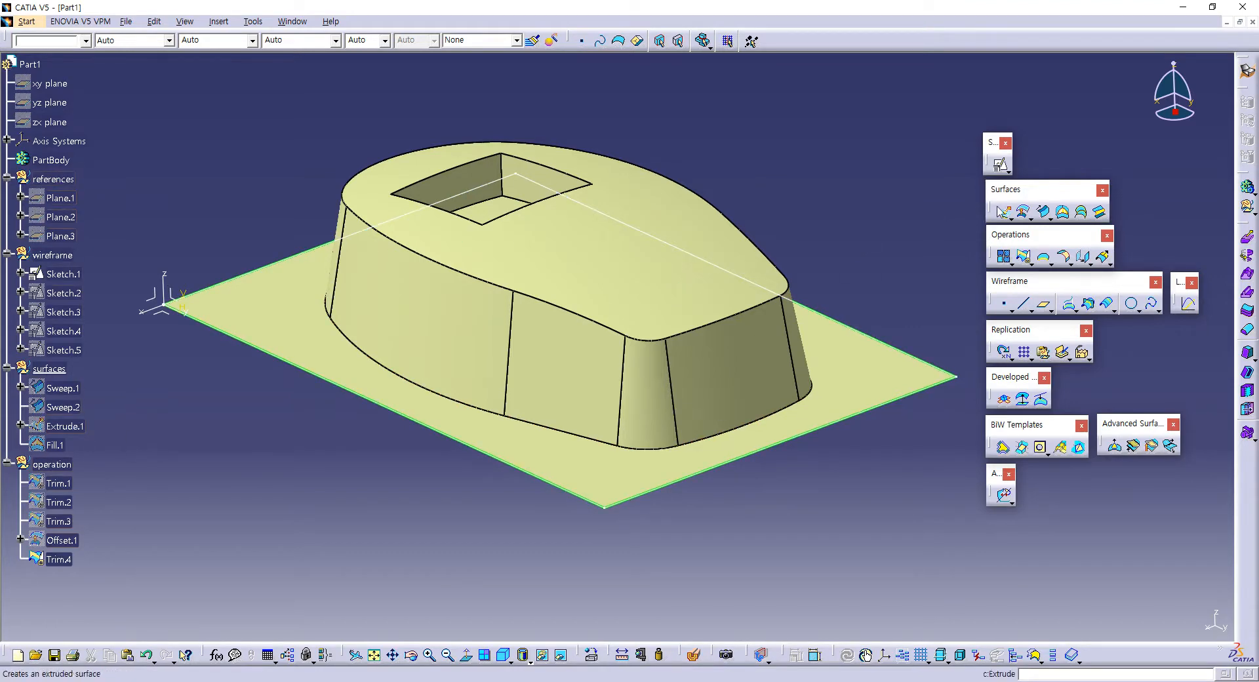
left_click(1004, 212)
left_click(853, 323)
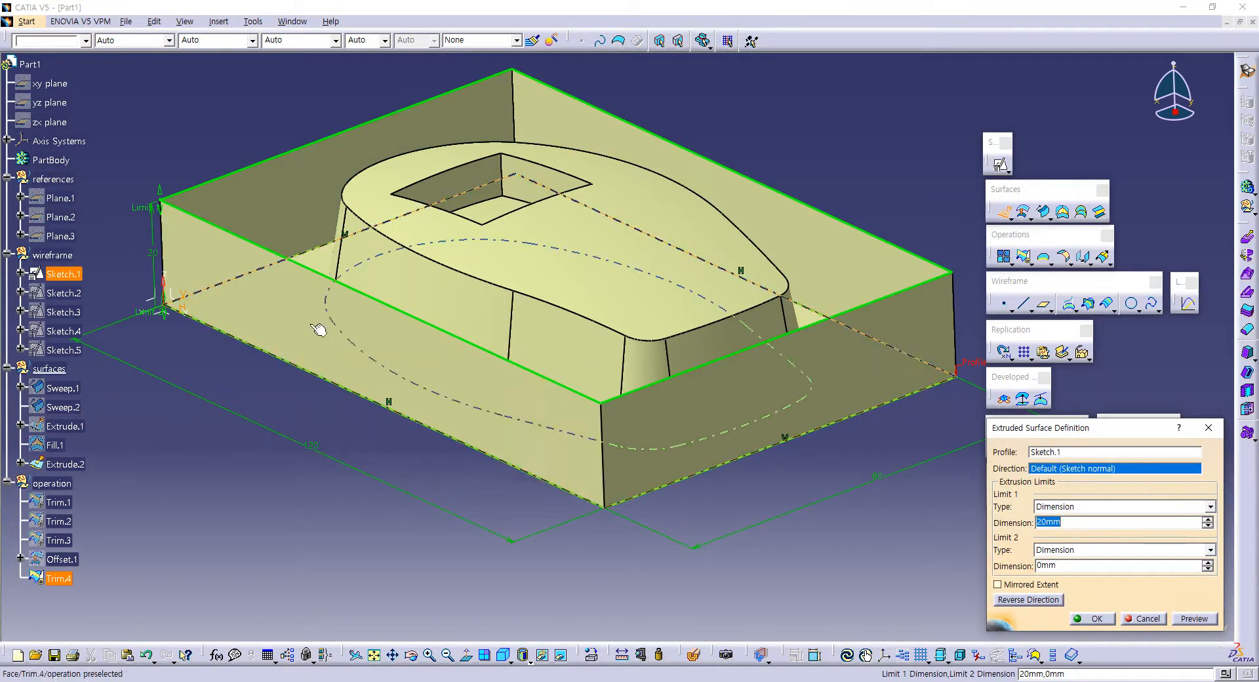
left_click(161, 283)
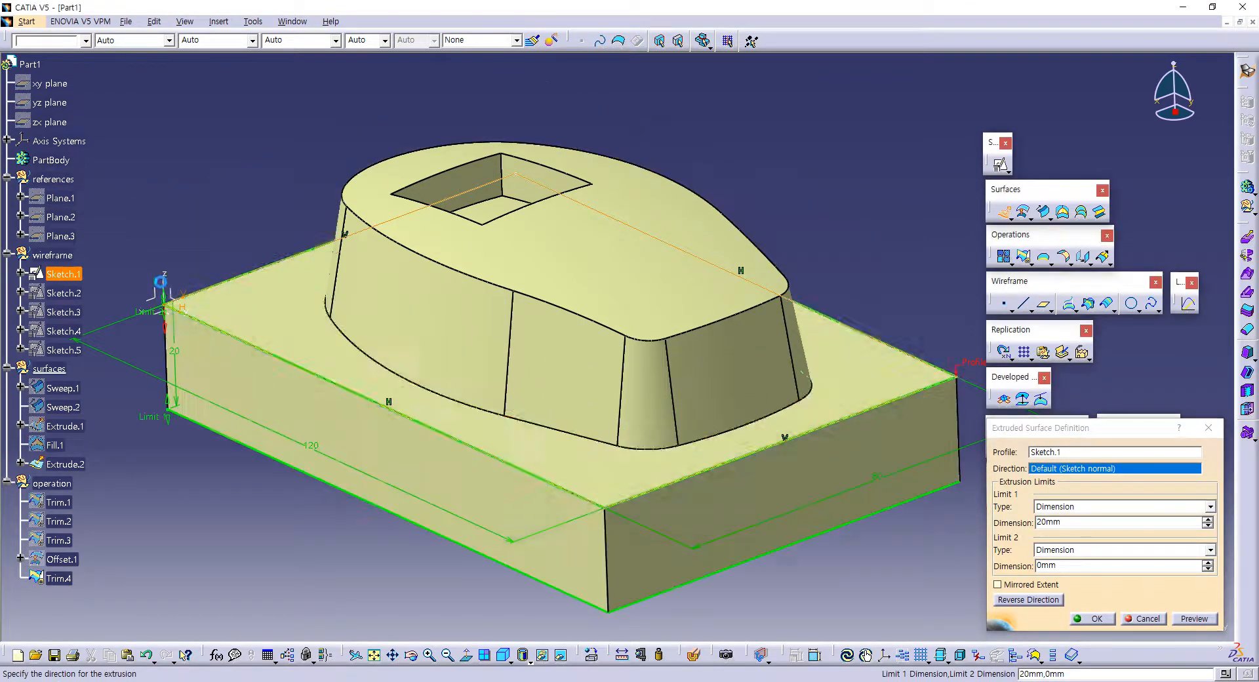
double_click(1049, 522)
type("10")
key("Return")
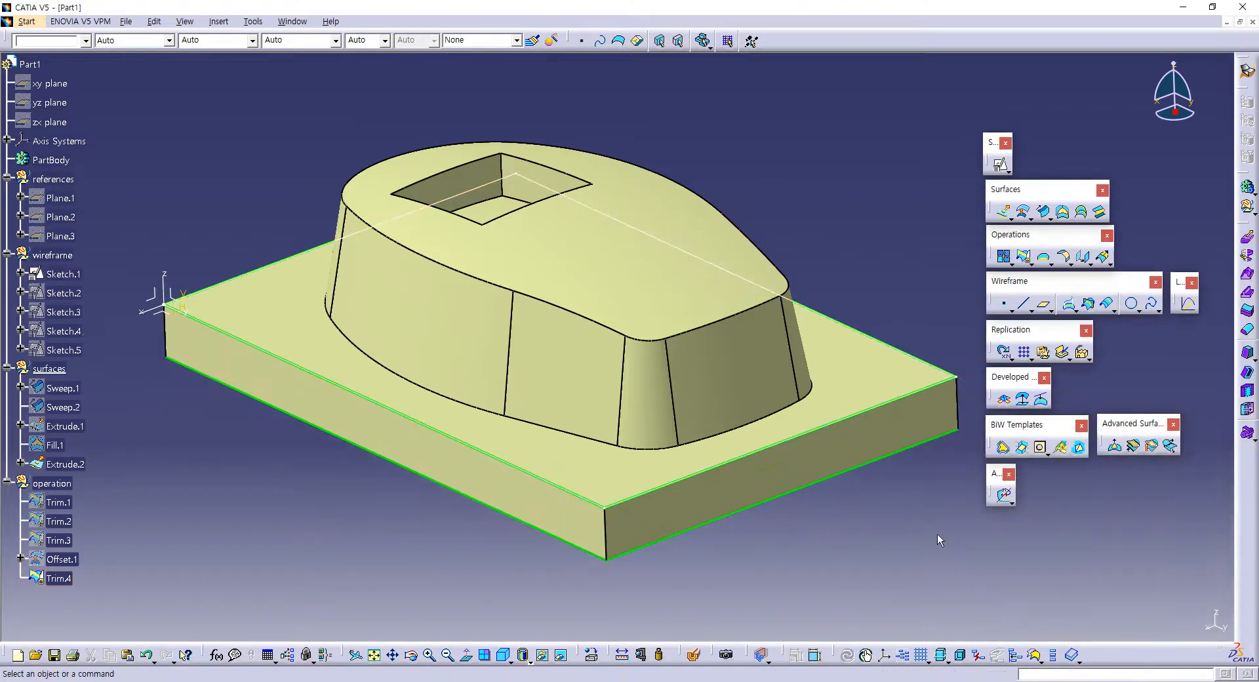
Step: Close the underside of the base with a fill surface bounded by the four lower edges of Extrude.2
middle_click_drag(660, 469, 632, 164)
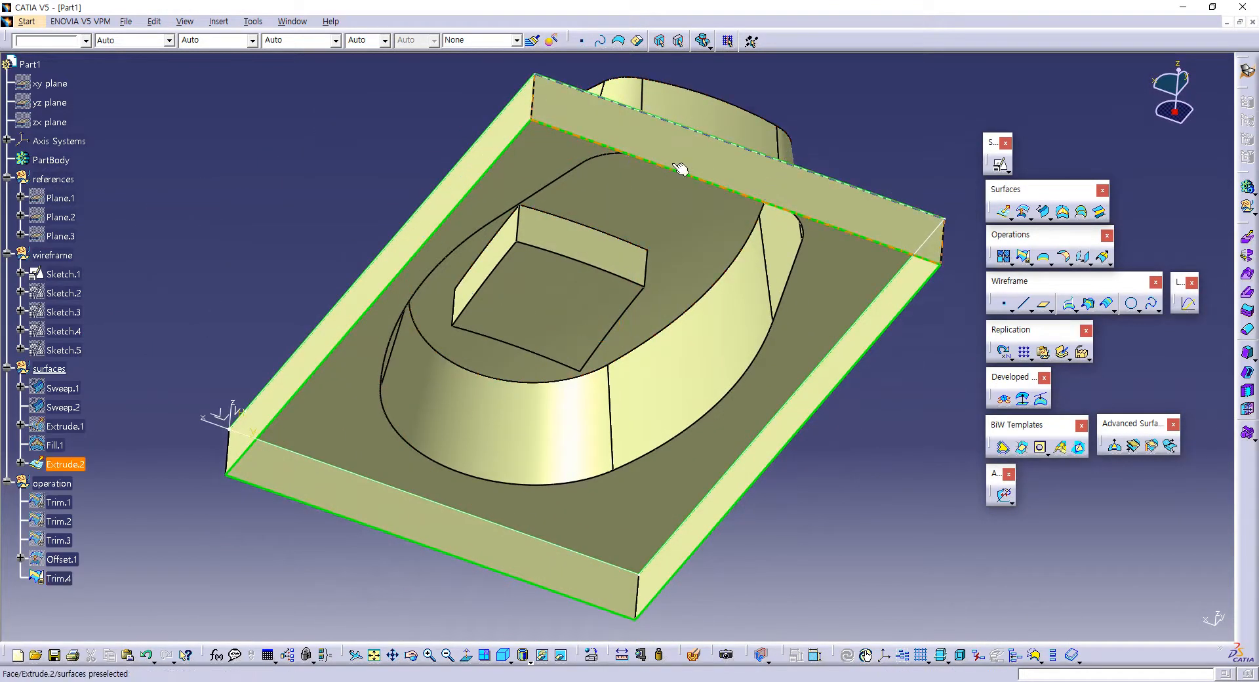
left_click(1063, 211)
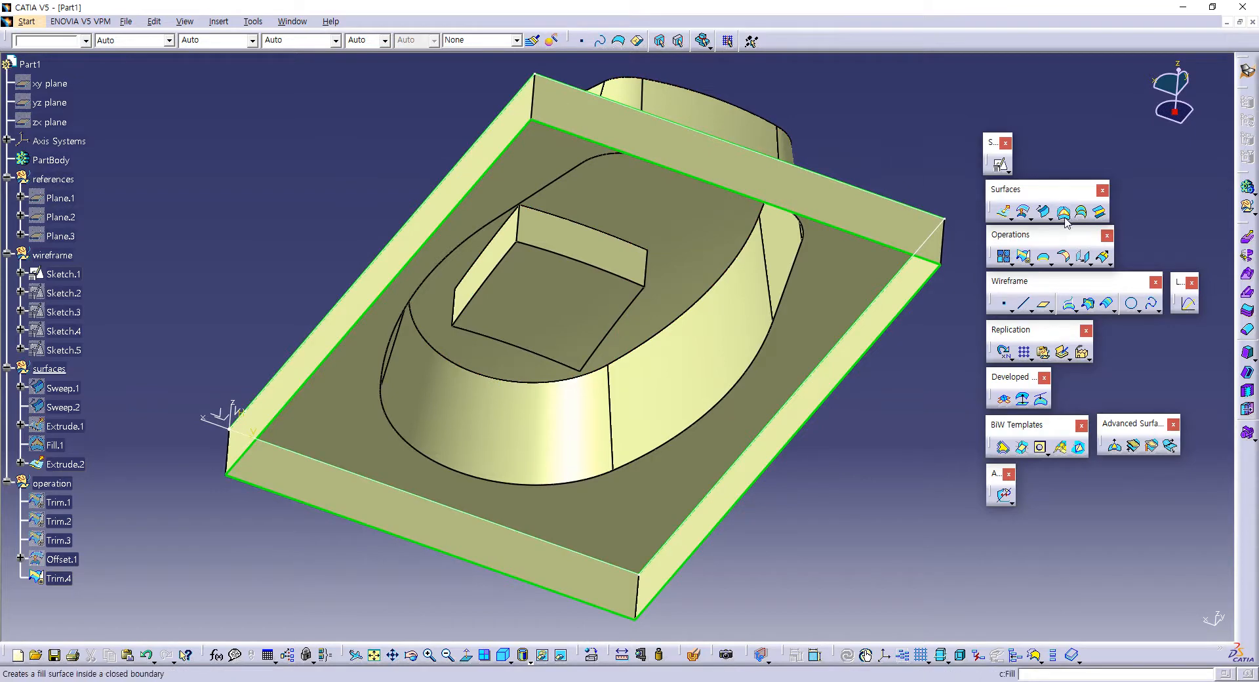
left_click(656, 163)
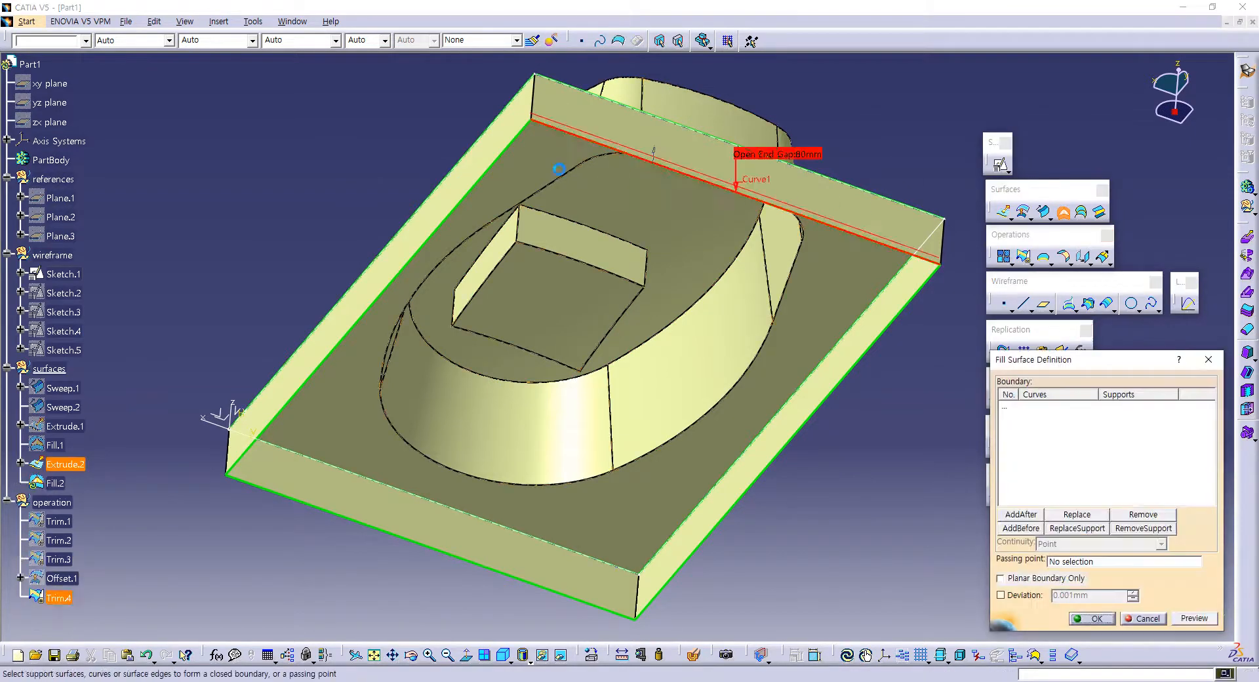
left_click(528, 136)
left_click(316, 505)
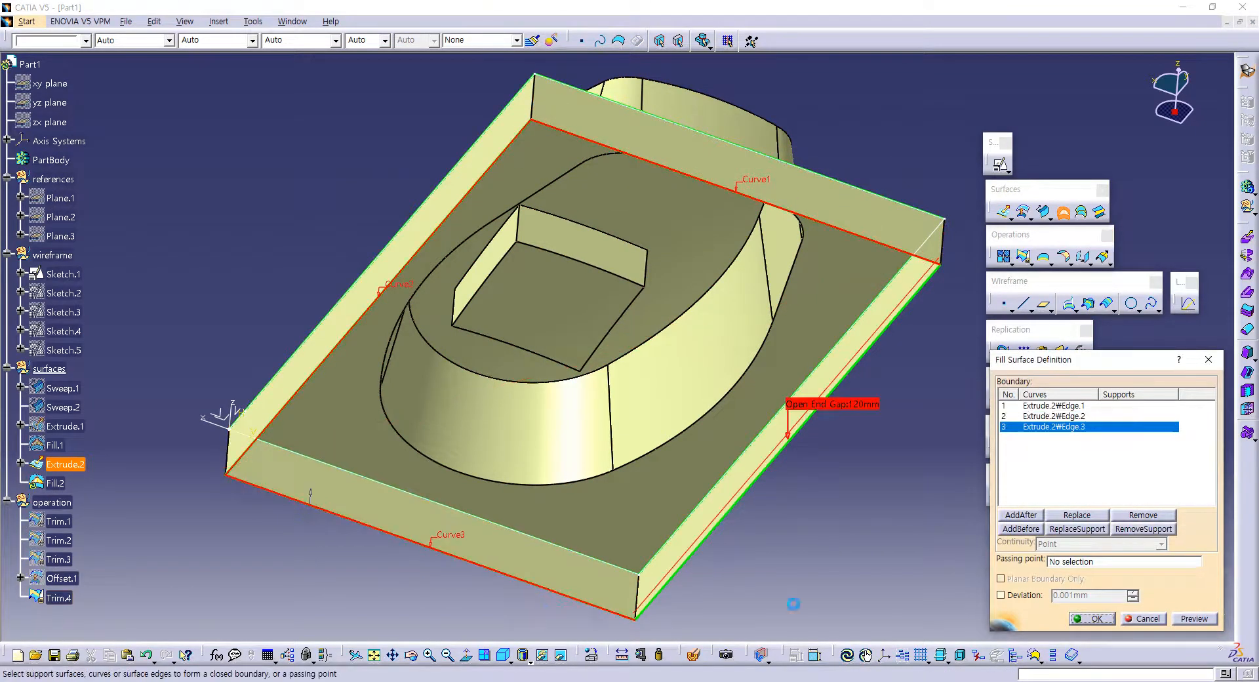
left_click(761, 465)
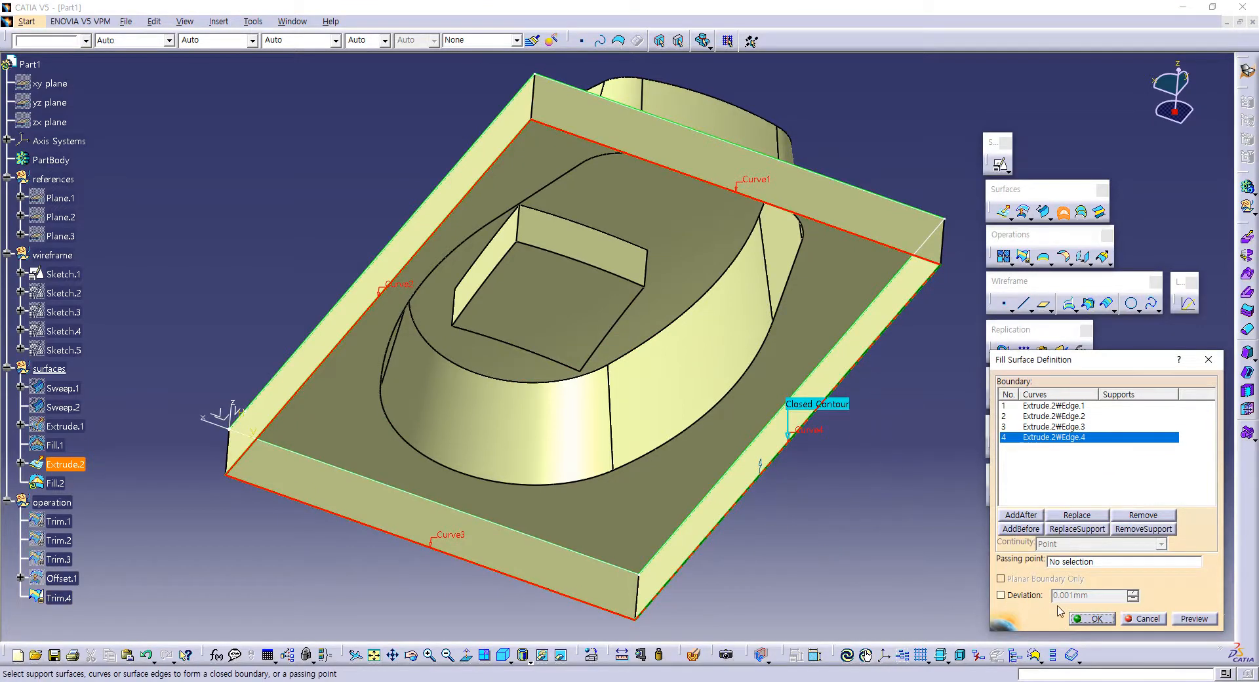
left_click(1089, 620)
middle_click_drag(748, 186, 624, 385)
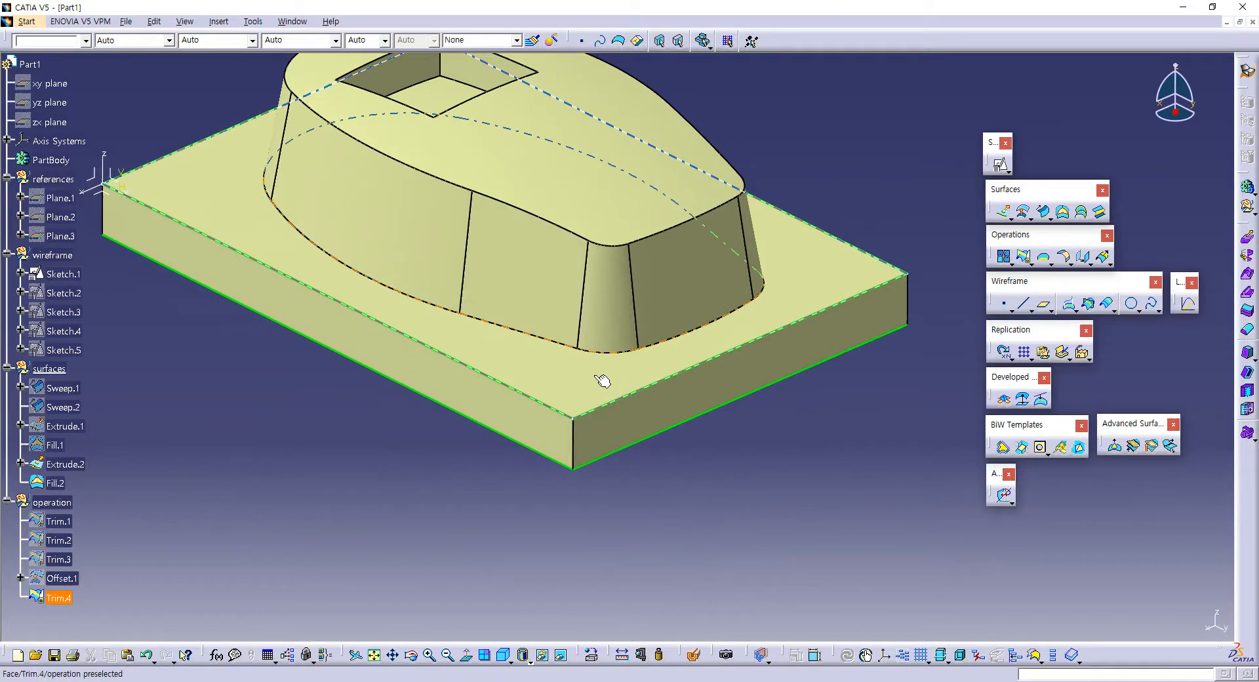
middle_click_drag(514, 417, 618, 308)
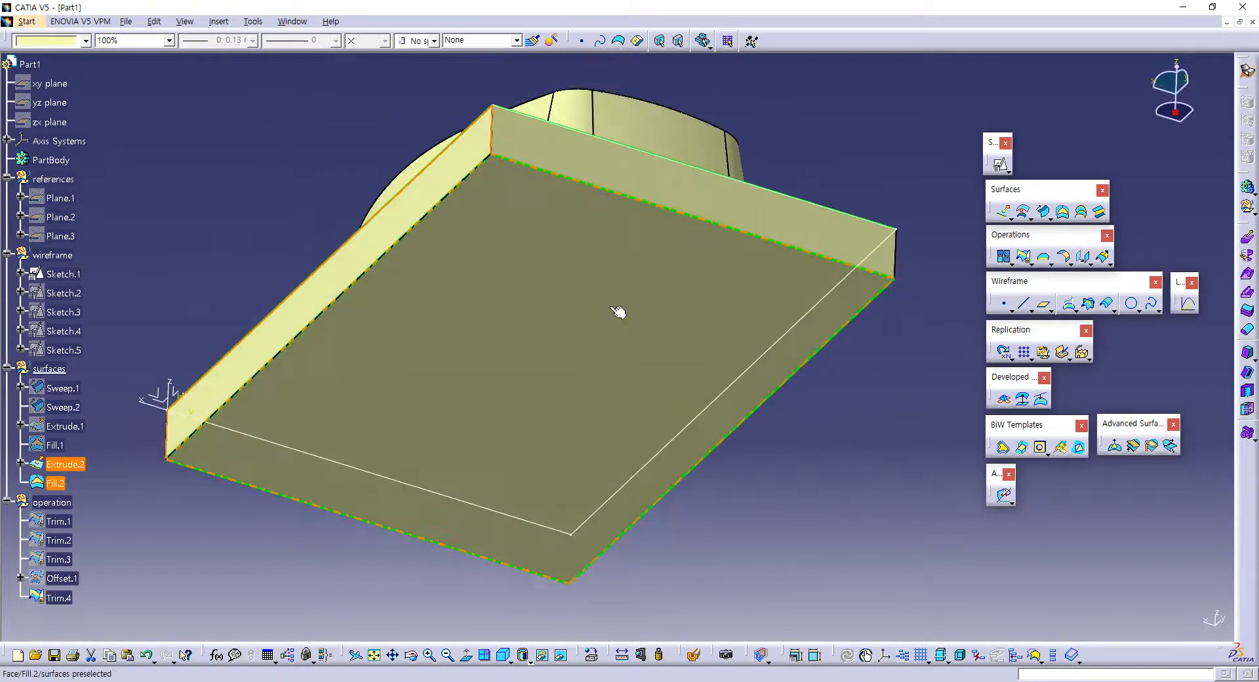
middle_click_drag(633, 253, 761, 528)
Step: Make the operation set the work object and join Trim.4, Extrude.2 and Fill.2 with a 0.001 mm merging distance
left_click(530, 515)
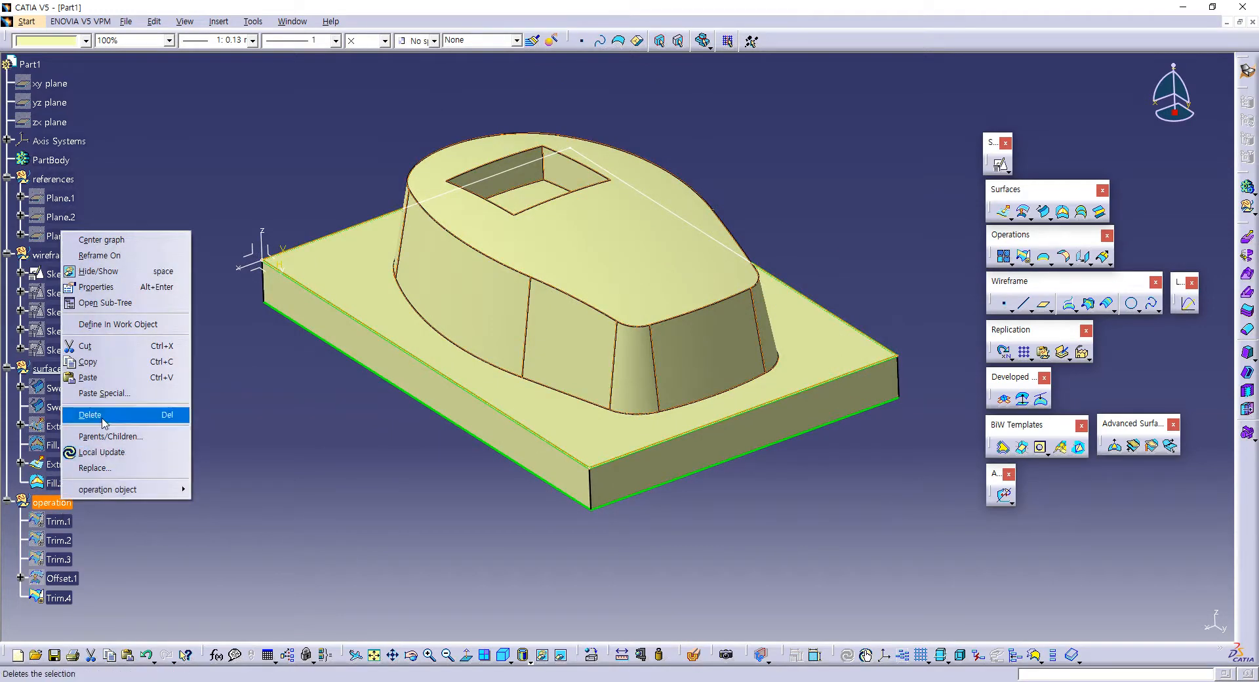
left_click(118, 324)
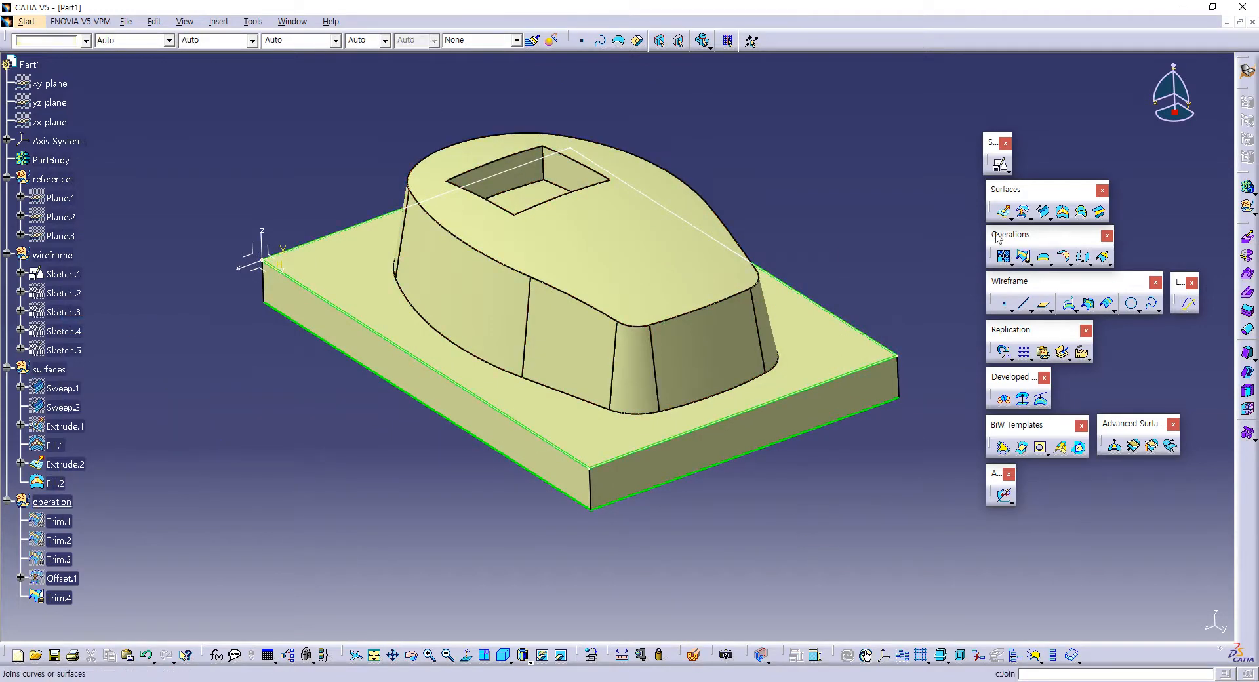
left_click(1003, 257)
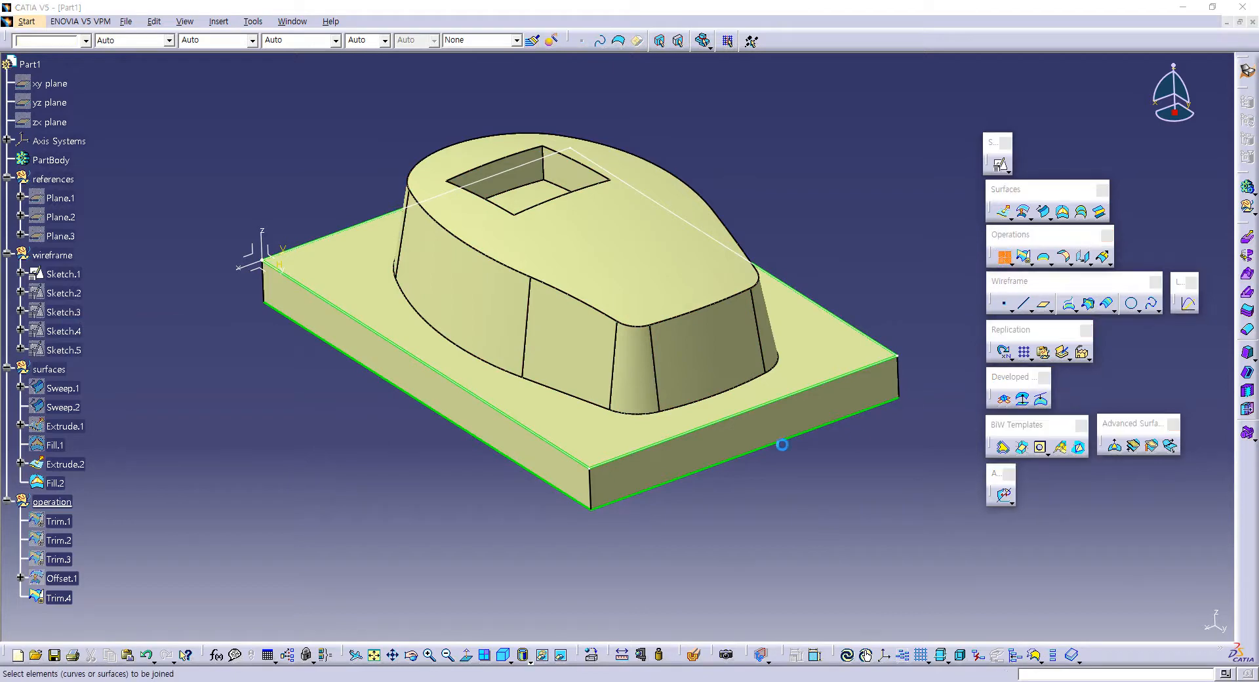
left_click(536, 446)
middle_click_drag(669, 529, 615, 254)
left_click(615, 253)
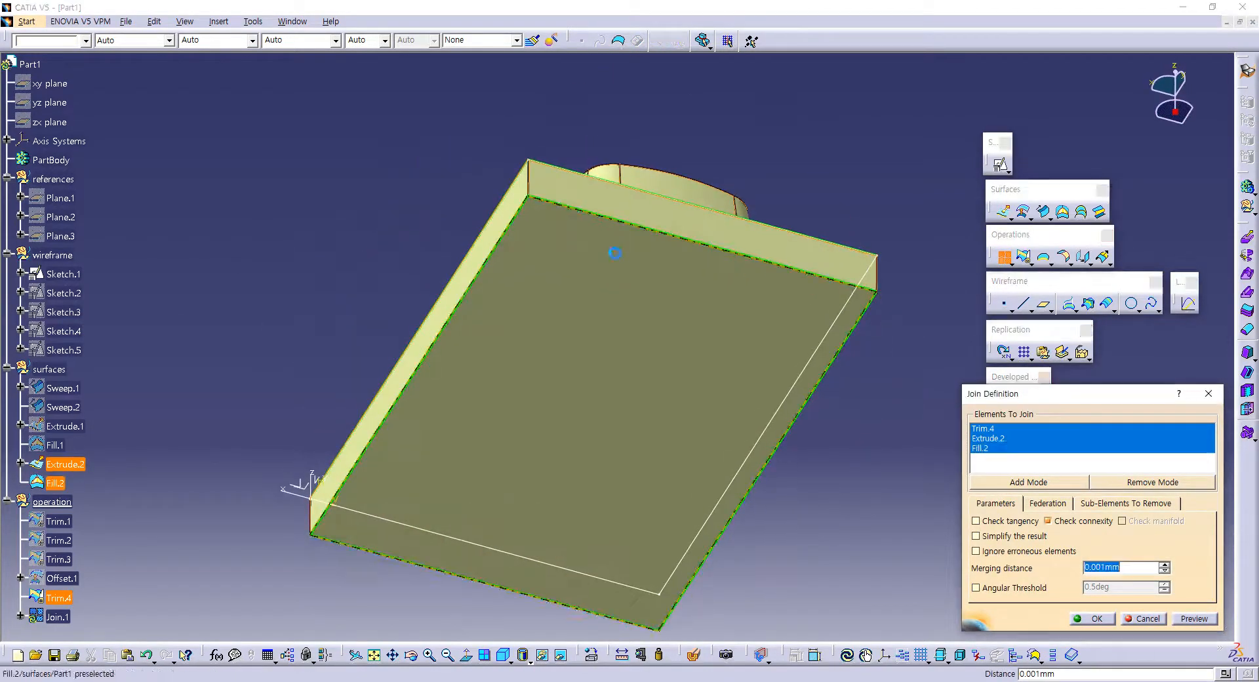
left_click(1094, 618)
middle_click_drag(708, 459, 647, 417)
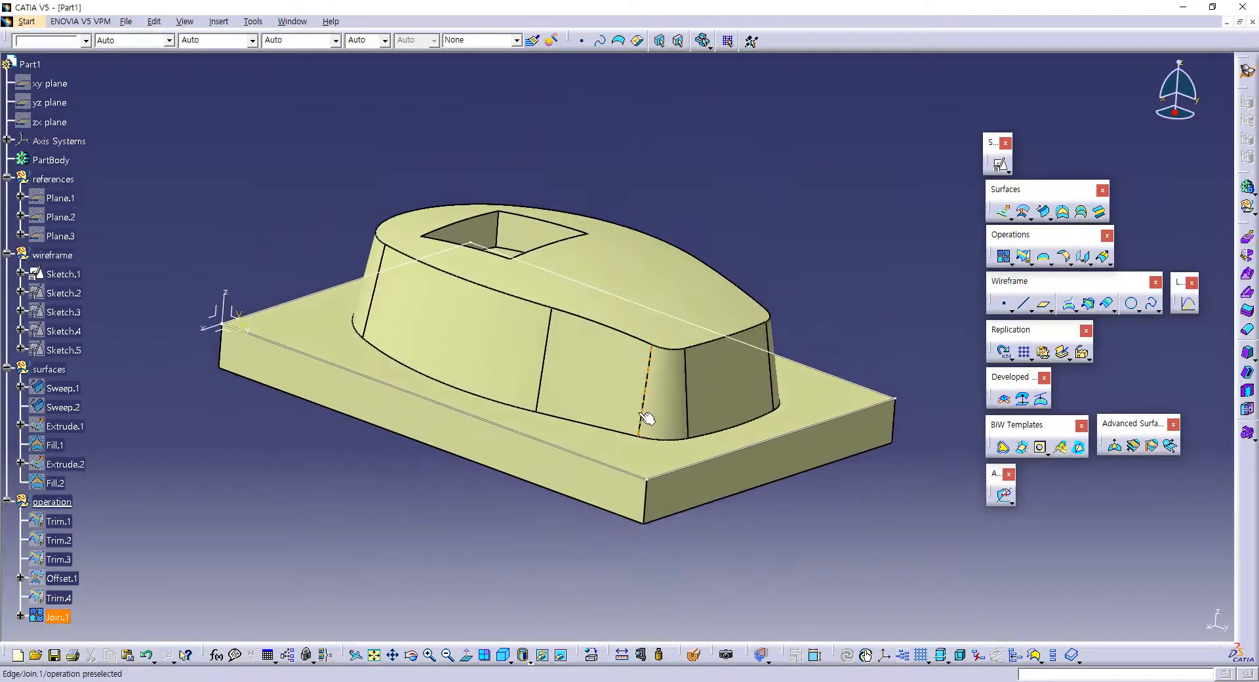
Step: Hide the rectangular base sketch, Sketch.1
left_click(636, 306)
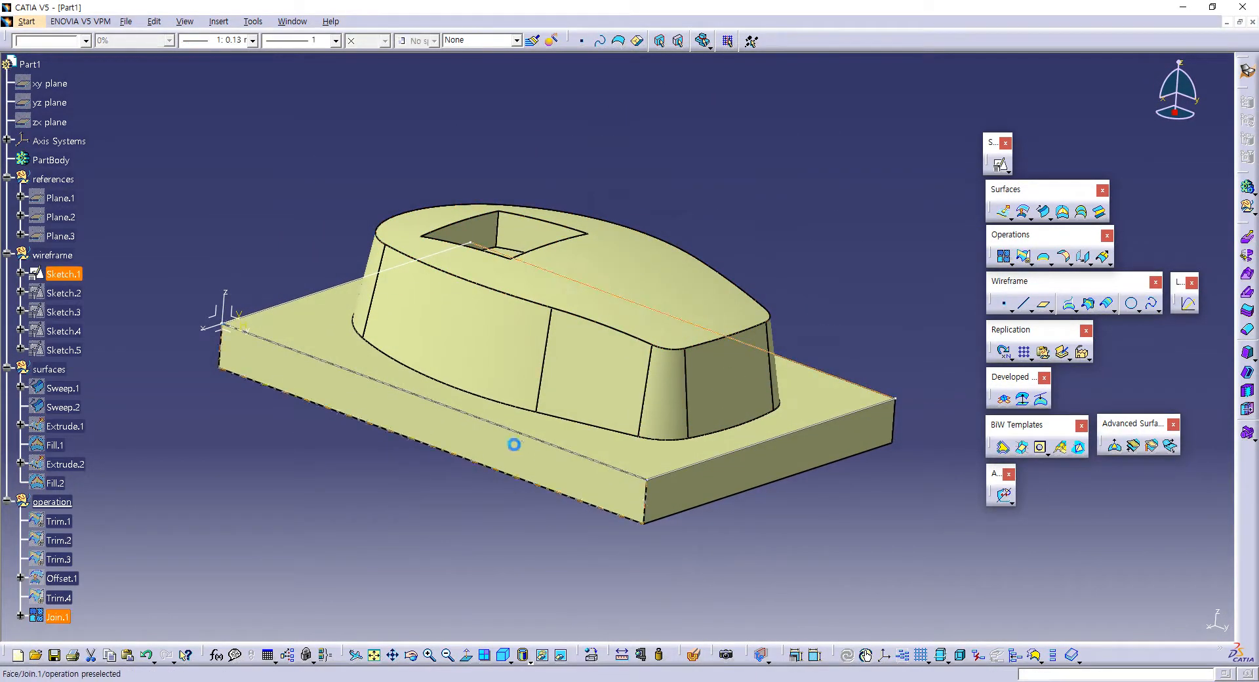
left_click(541, 658)
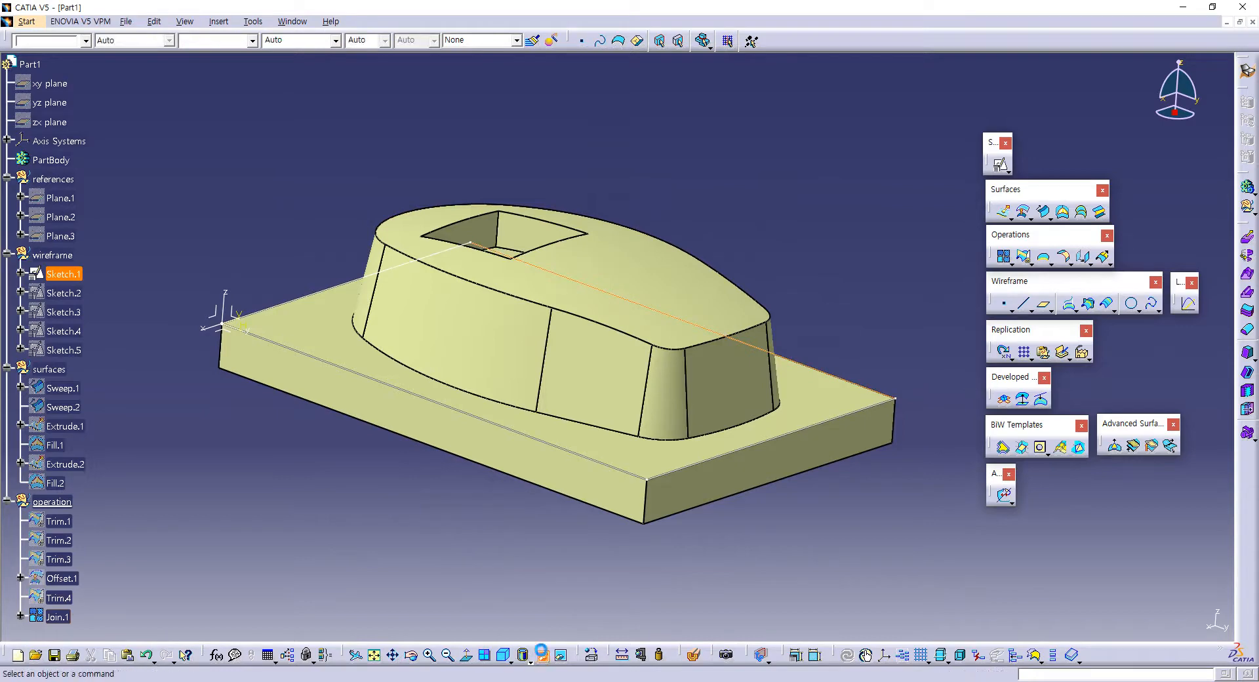
middle_click_drag(530, 261, 474, 279)
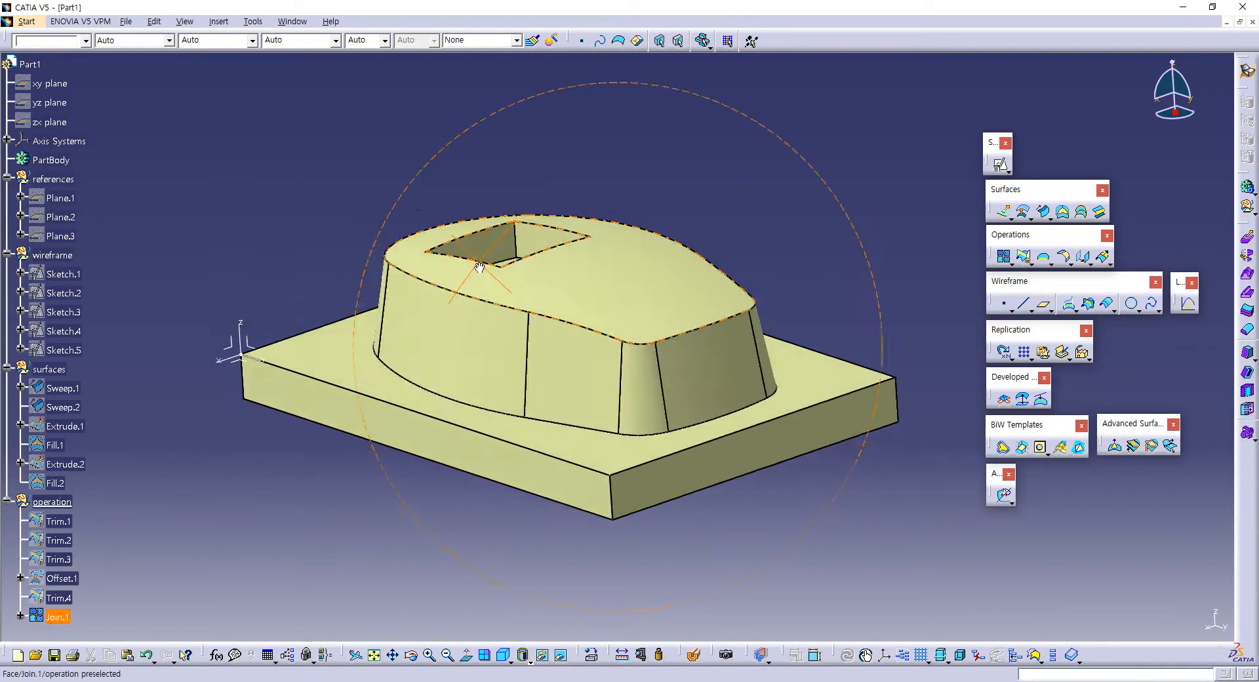
left_click(66, 615)
middle_click_drag(571, 409, 607, 424)
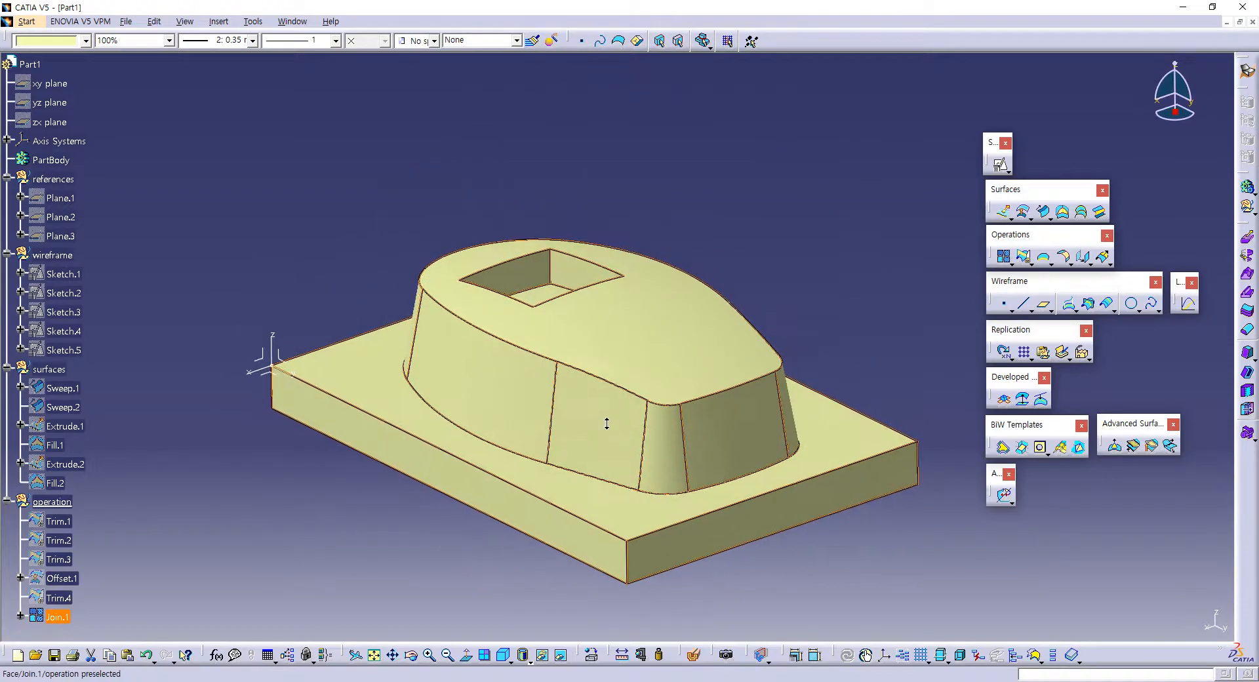
left_click(777, 206)
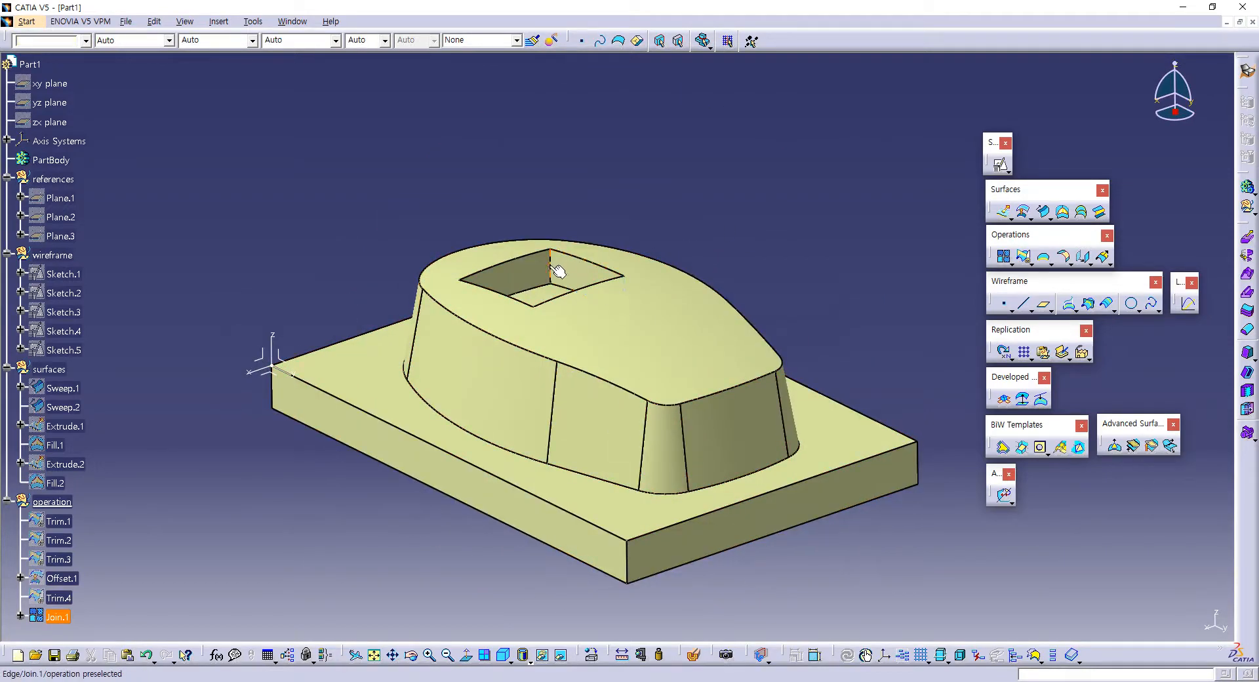
Step: Apply a 6 mm edge fillet to the four vertical corner edges of the pocket in Join.1
middle_click_drag(640, 234, 662, 301)
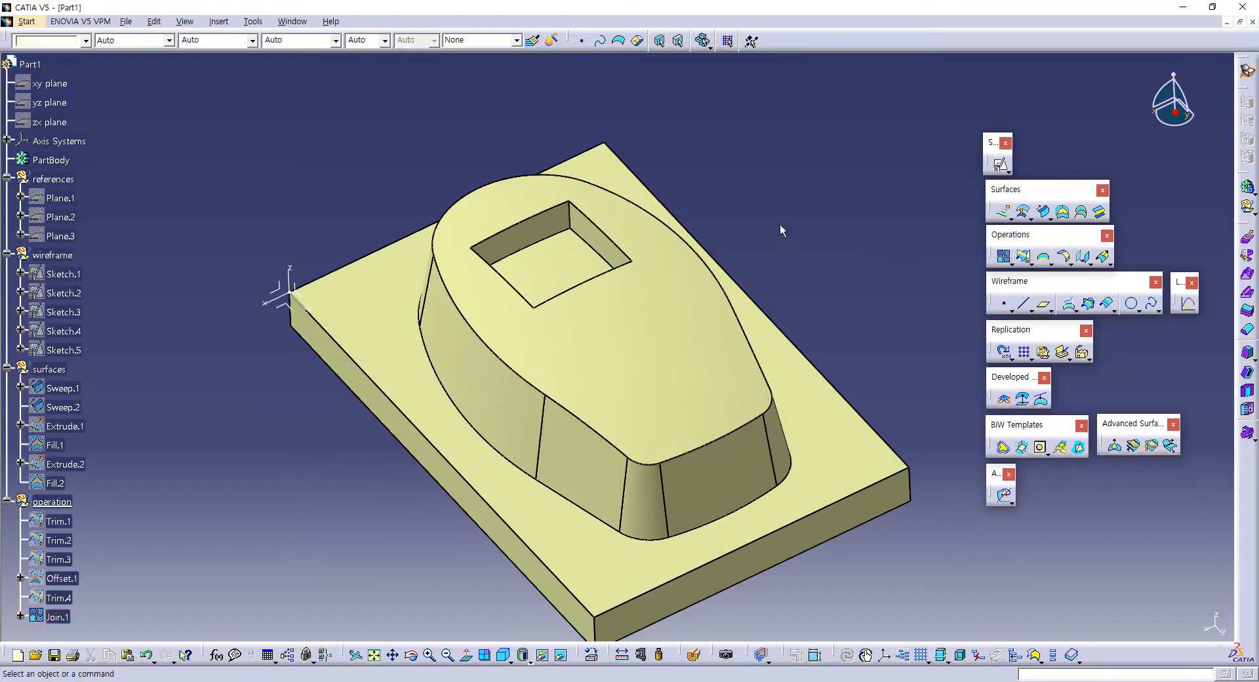
middle_click_drag(777, 293, 807, 318)
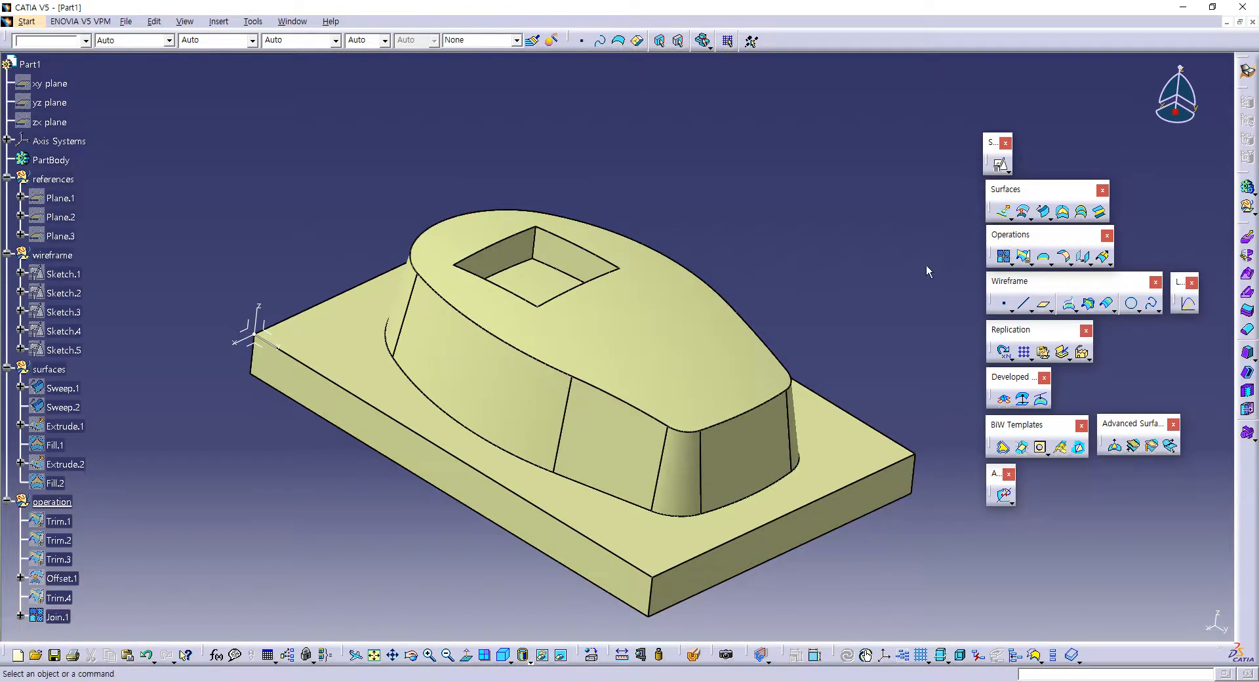
left_click(1070, 264)
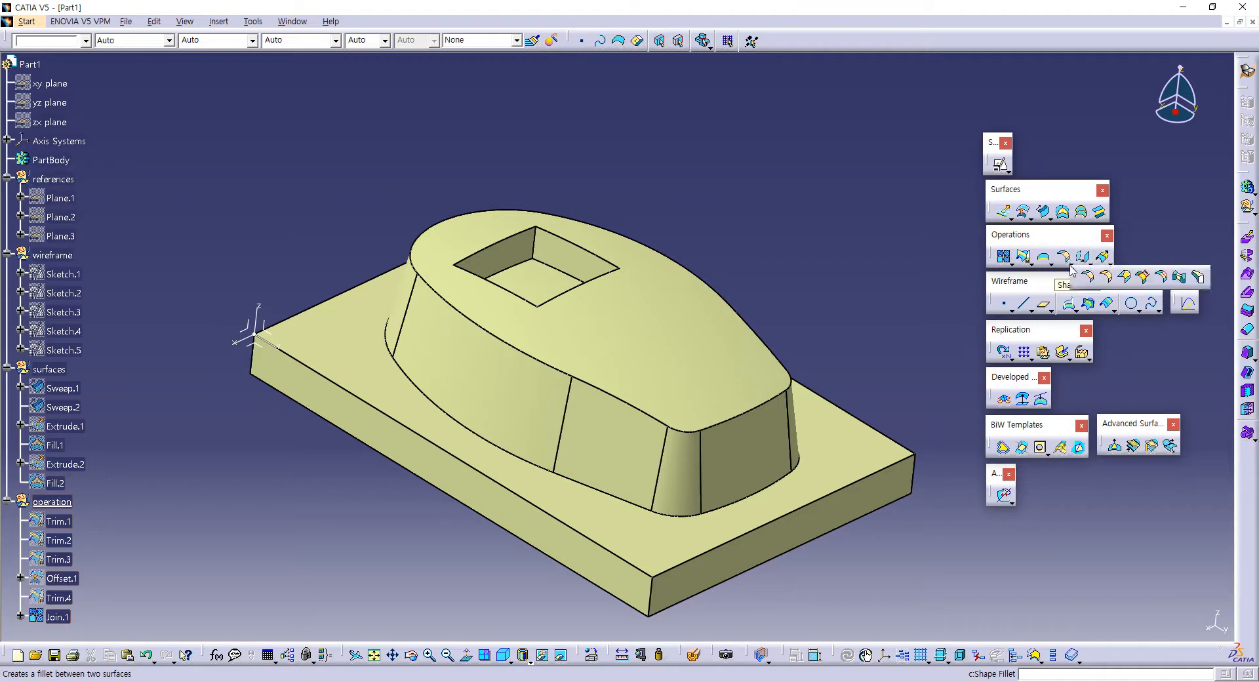
left_click(1108, 278)
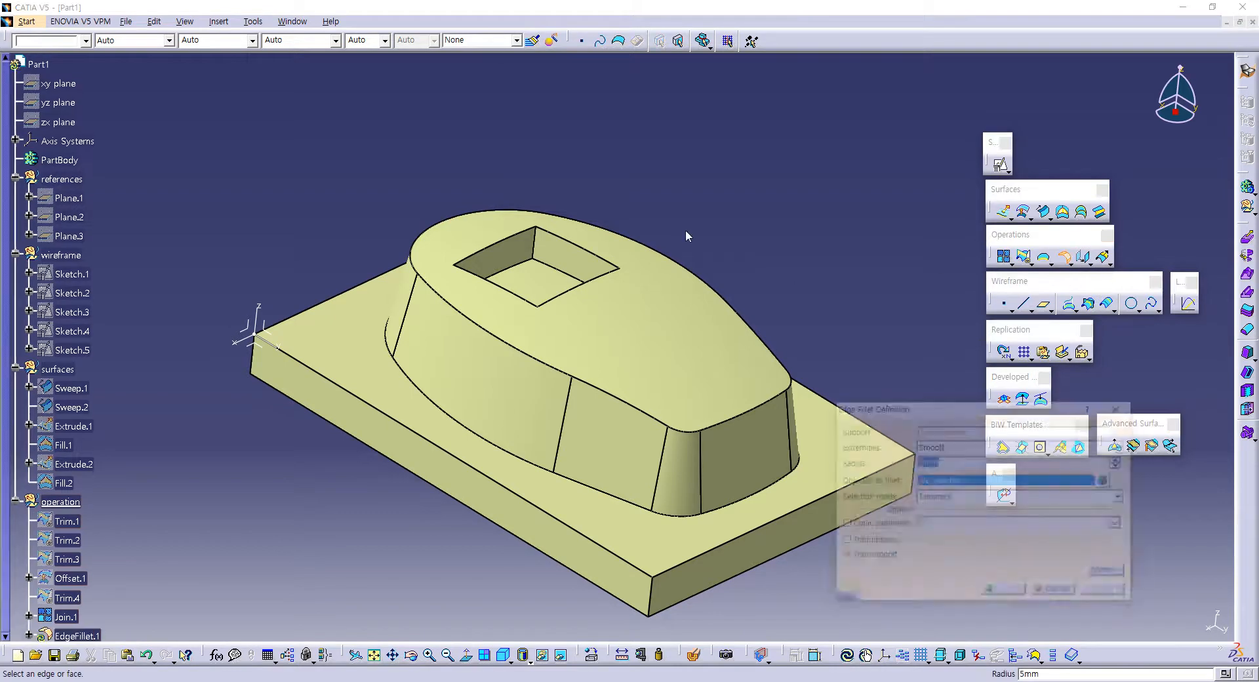
left_click(543, 248)
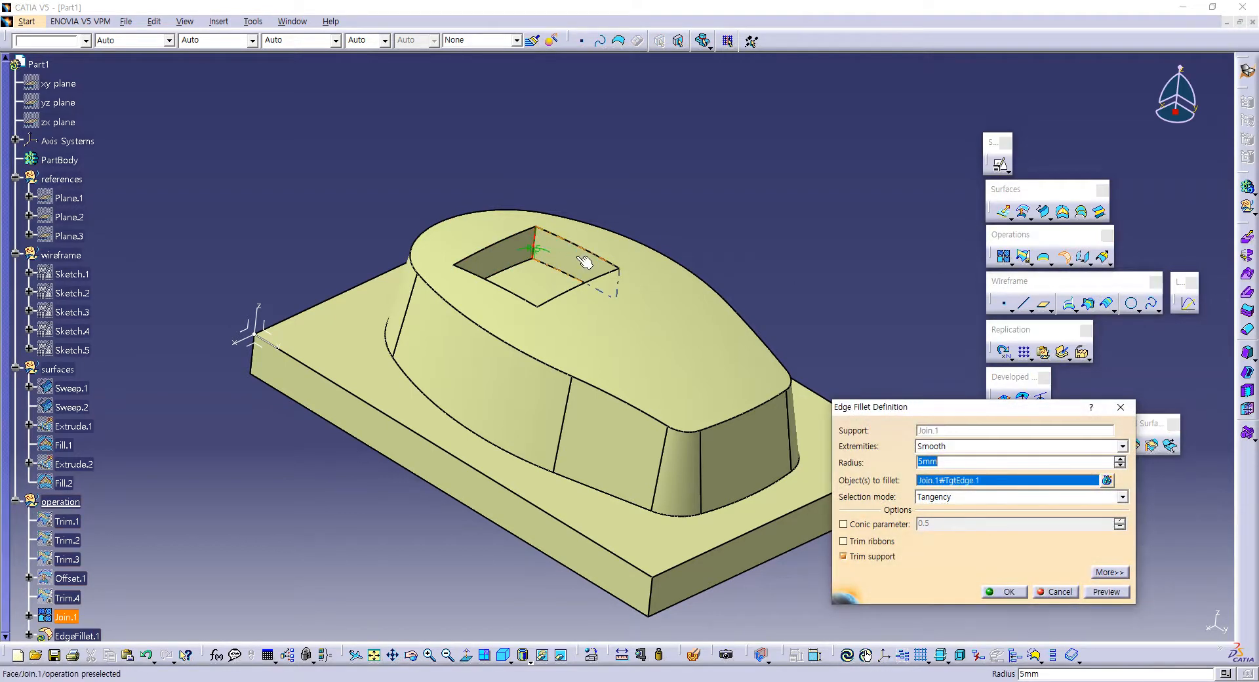
middle_click_drag(584, 261, 583, 380)
left_click(606, 266)
left_click(518, 214)
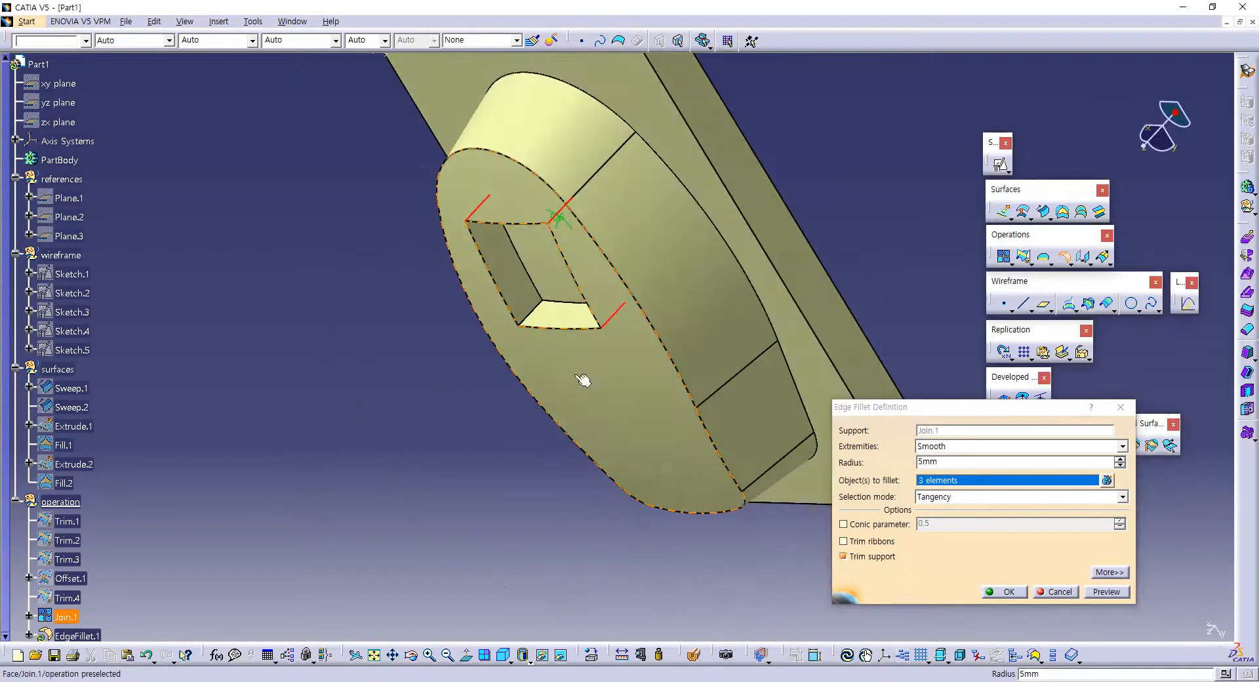
left_click(543, 317)
middle_click_drag(543, 317, 638, 250)
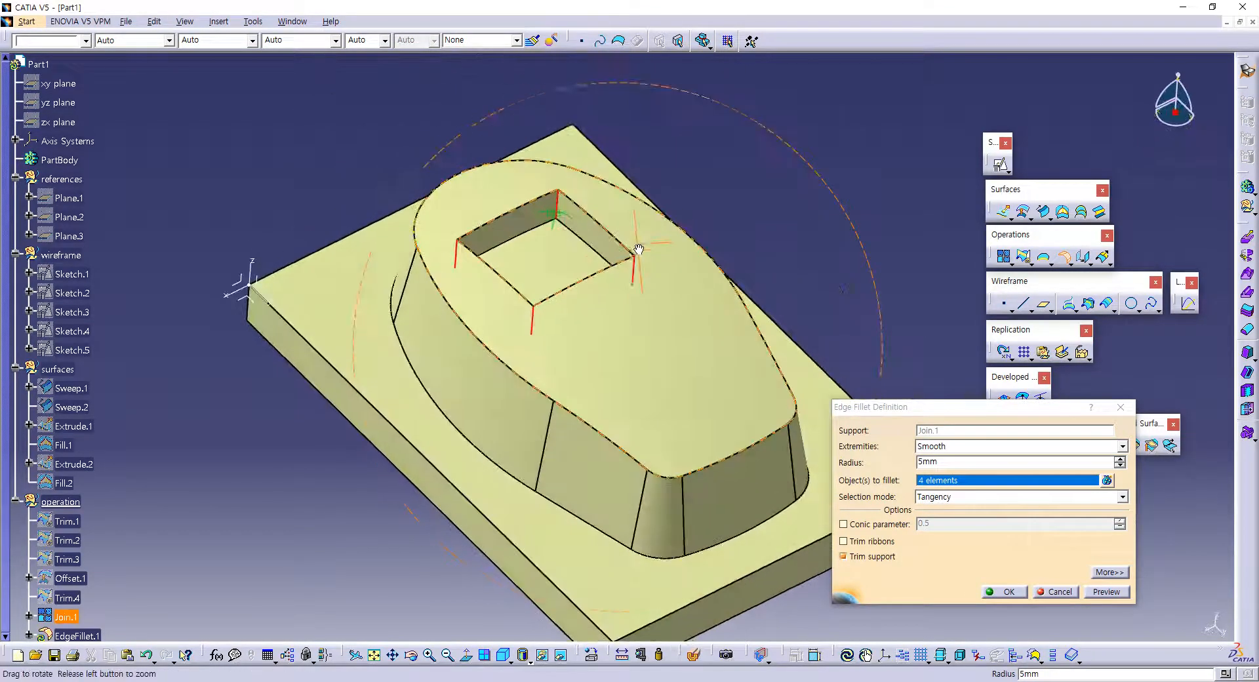
double_click(948, 463)
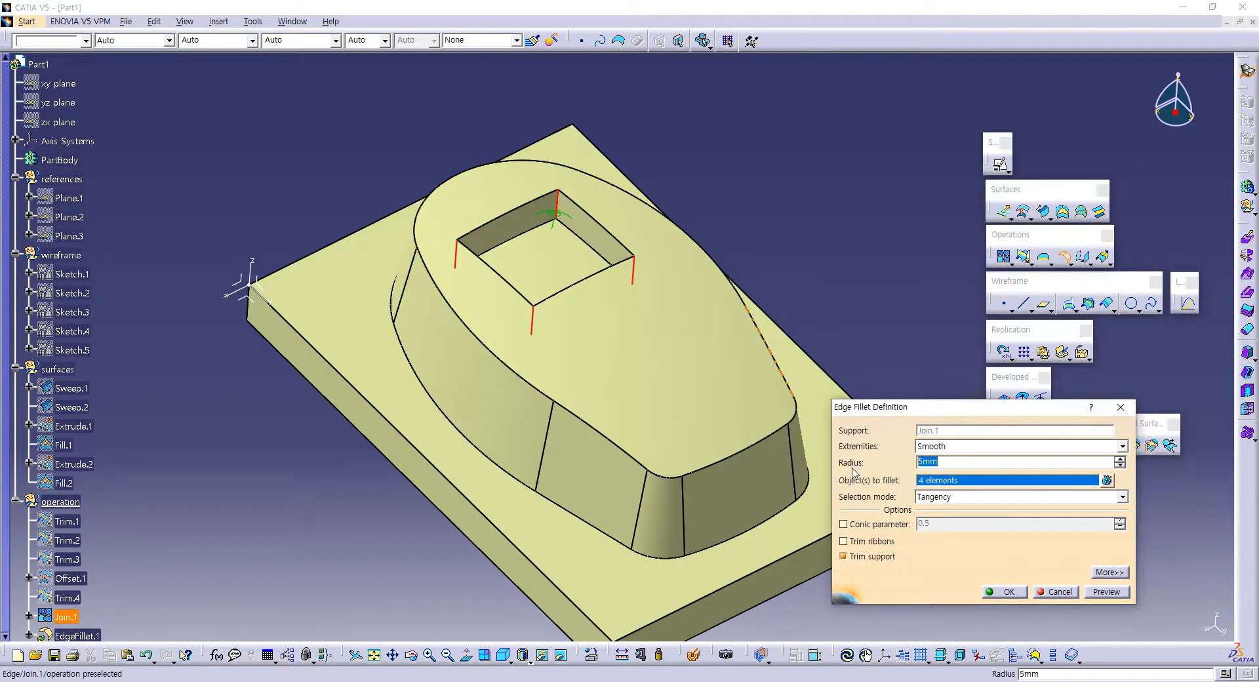
type("6")
key("Return")
Step: Apply a 3 mm edge fillet to the pocket's floor and rim edges and the body's upper outer edge
middle_click_drag(554, 357, 642, 365)
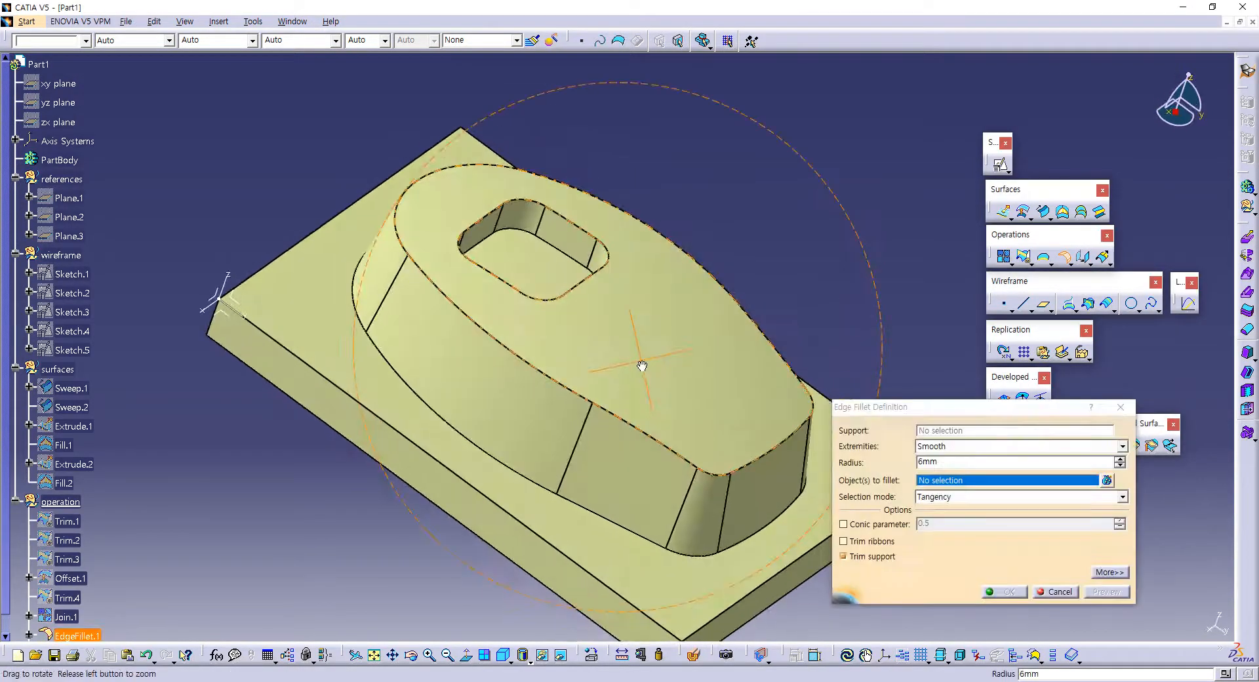
left_click(508, 226)
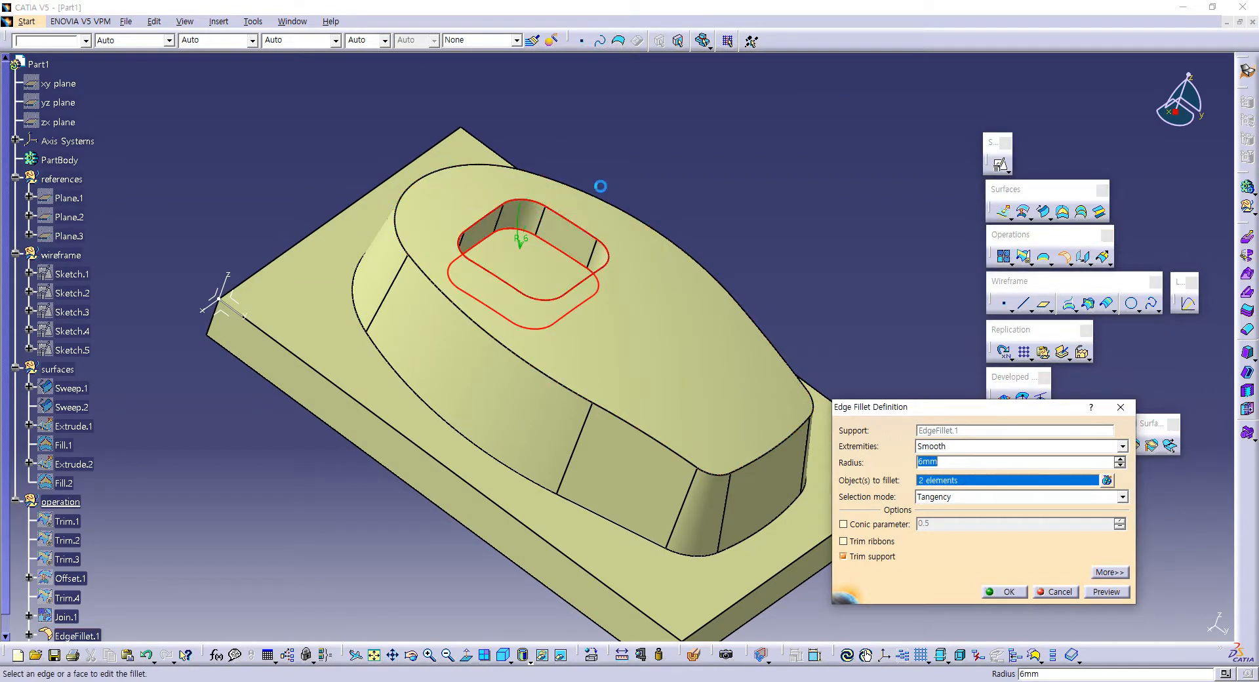
left_click(610, 202)
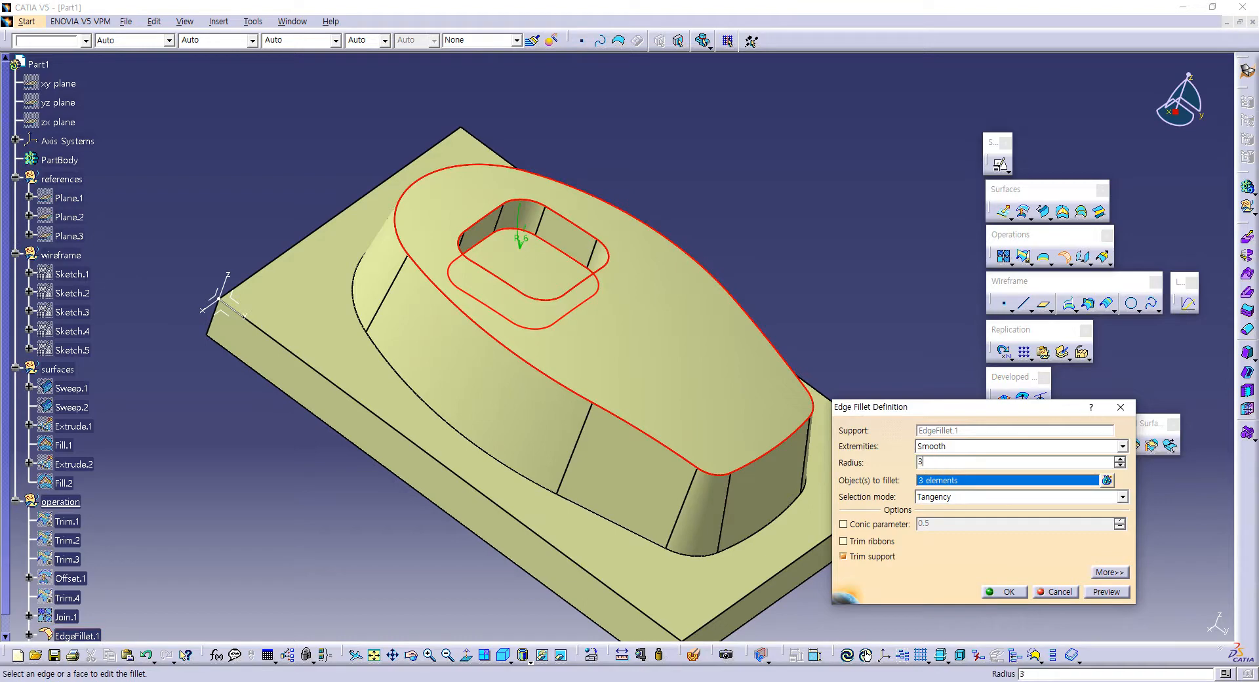
key("Return")
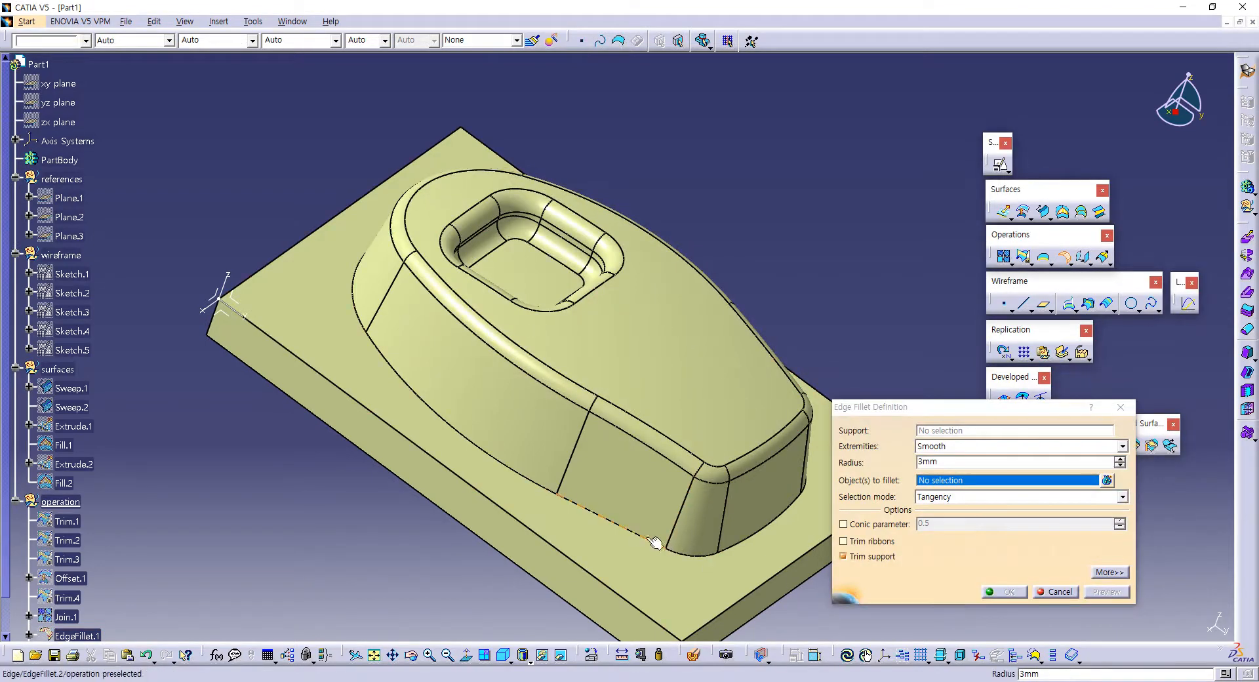
Step: Apply a 1 mm edge fillet along the edge where the body meets the base, and end the fillet command
left_click(635, 531)
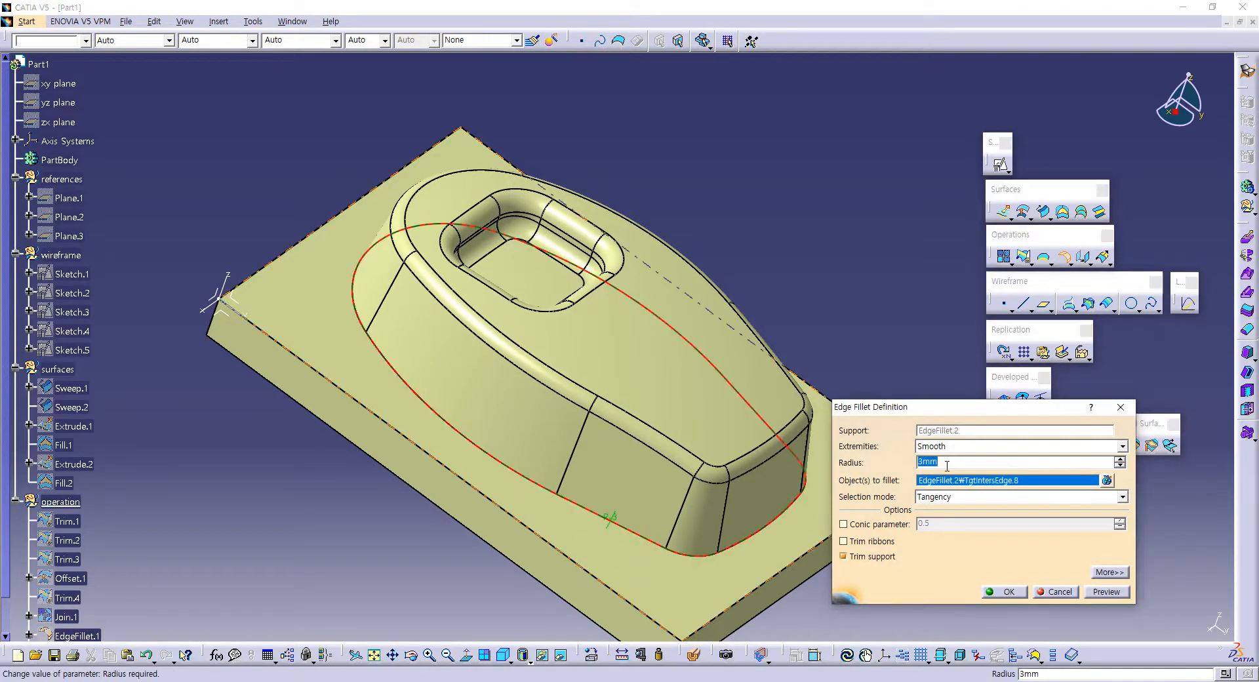
type("1mm")
key("Return")
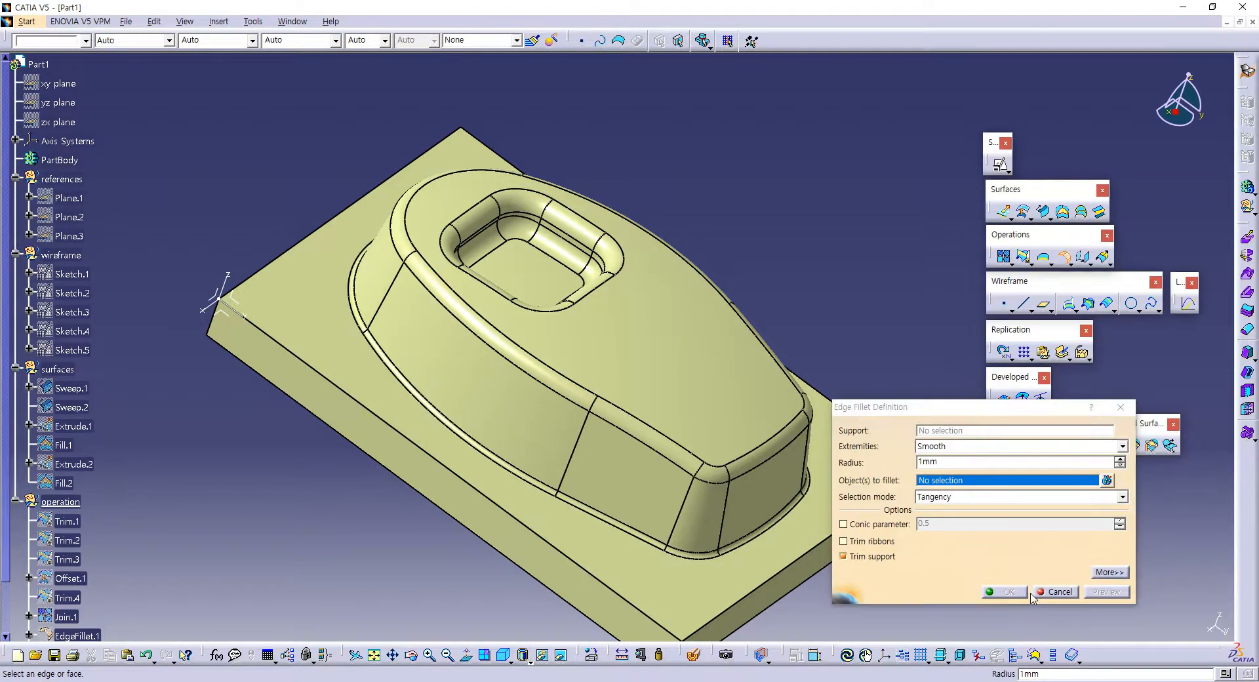
left_click(1057, 592)
Step: Examine the filleted model's interior with a dynamic section across the pocket and body, and turn the section off again
middle_click_drag(805, 484, 618, 531)
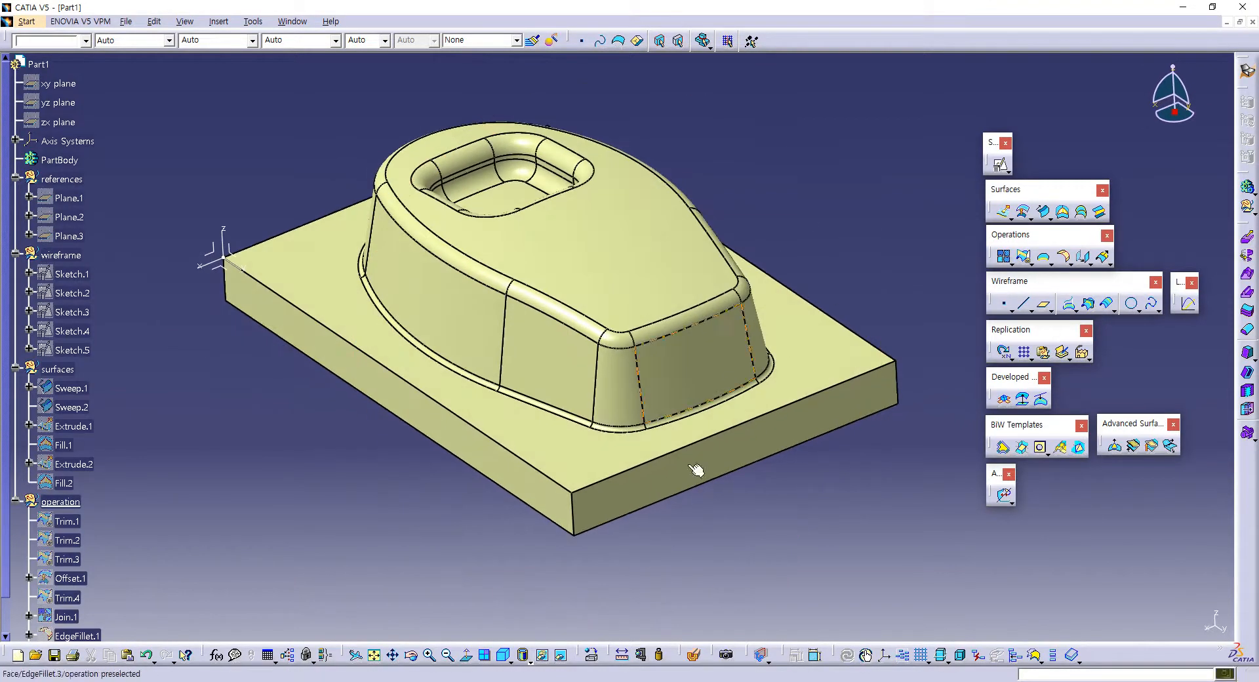
left_click(503, 656)
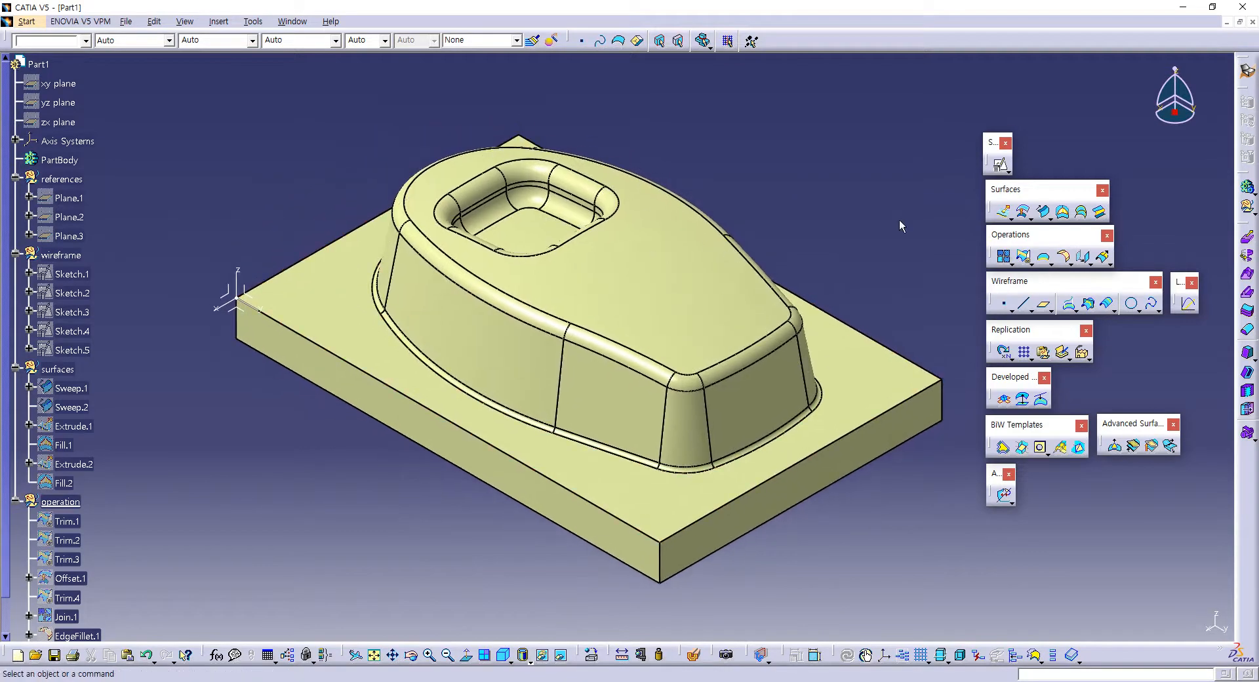
scroll(163, 521, "down", 3)
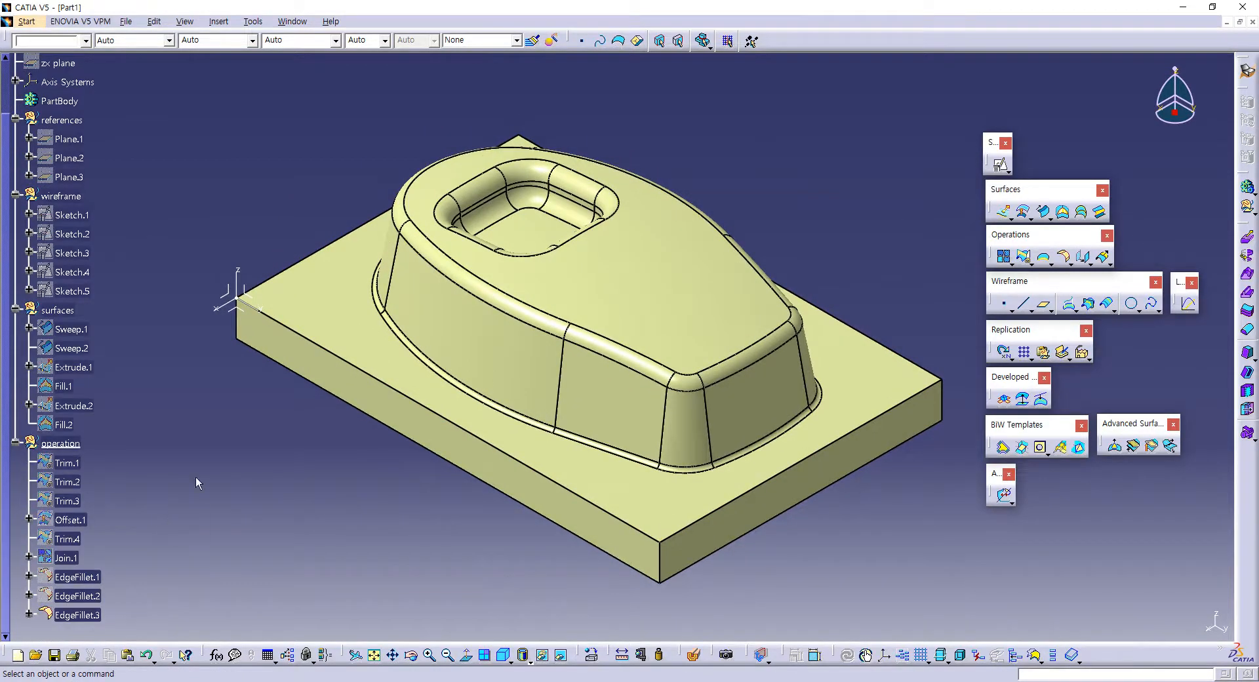
left_click(695, 655)
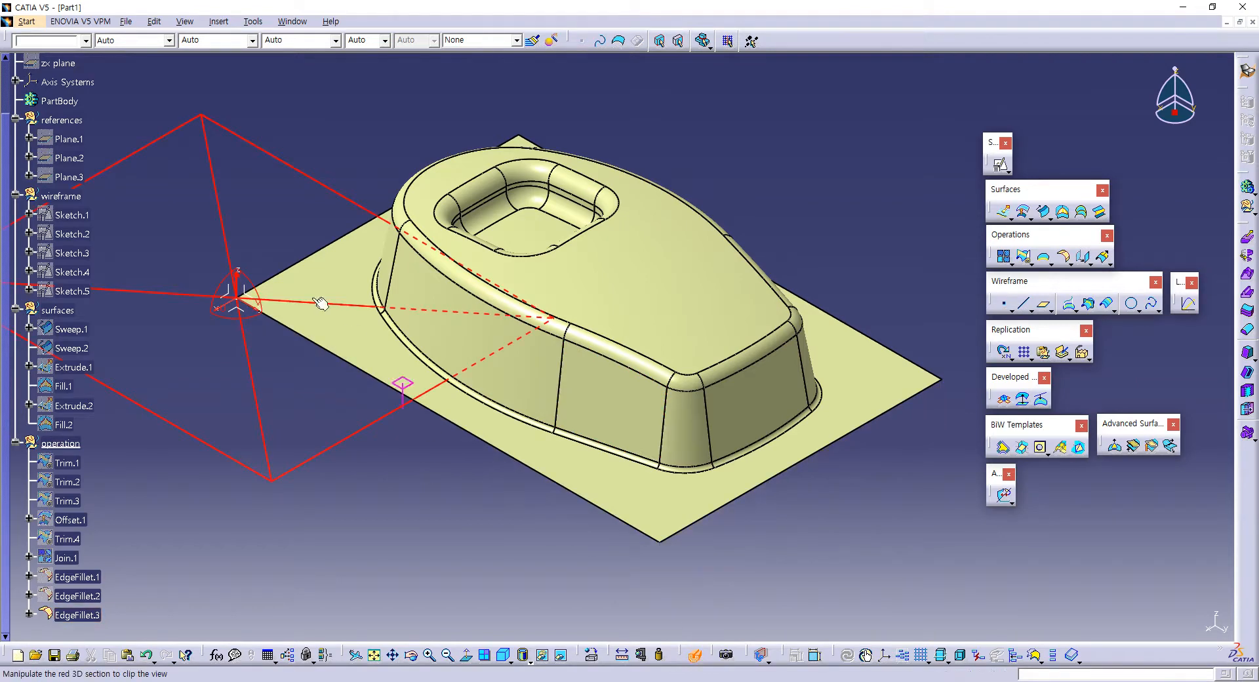
left_click_drag(240, 301, 246, 321)
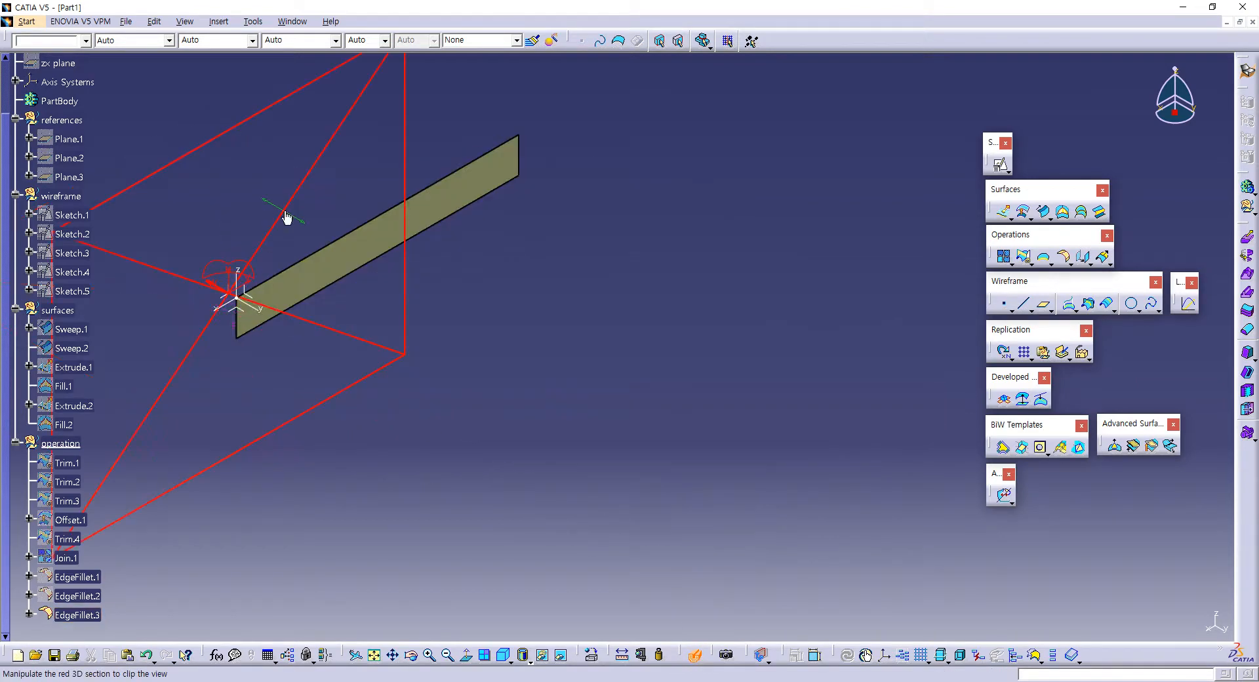
left_click_drag(287, 212, 417, 288)
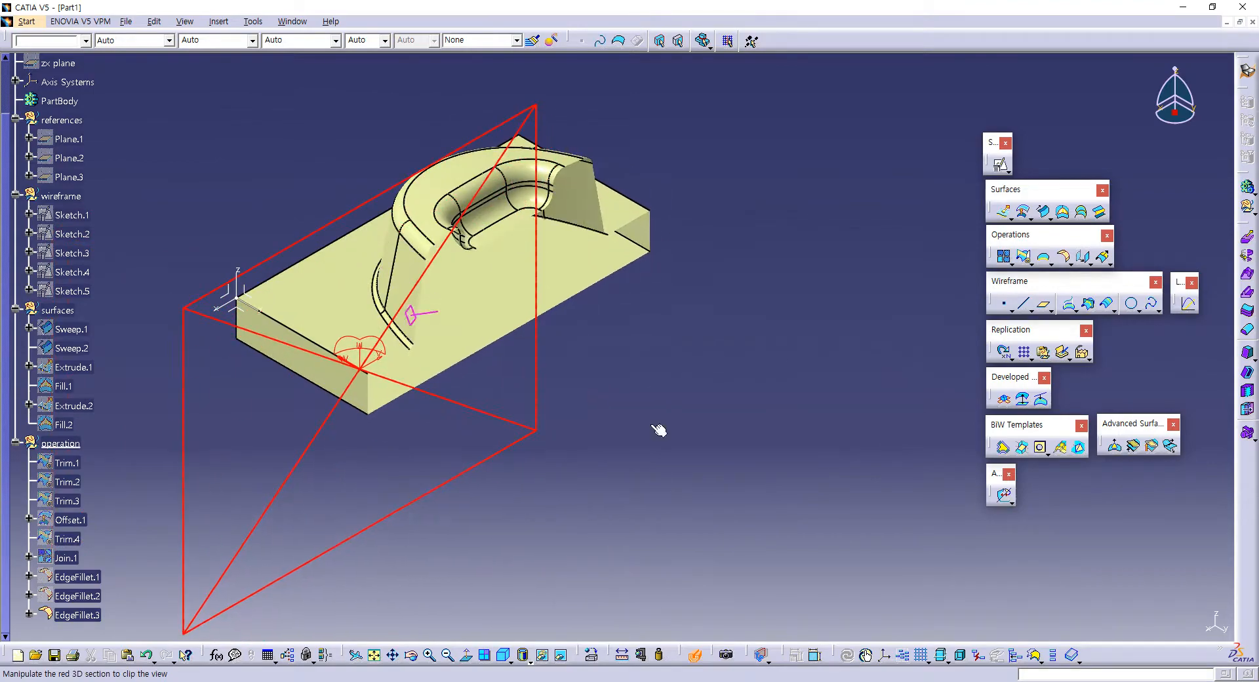
middle_click_drag(657, 430, 656, 331)
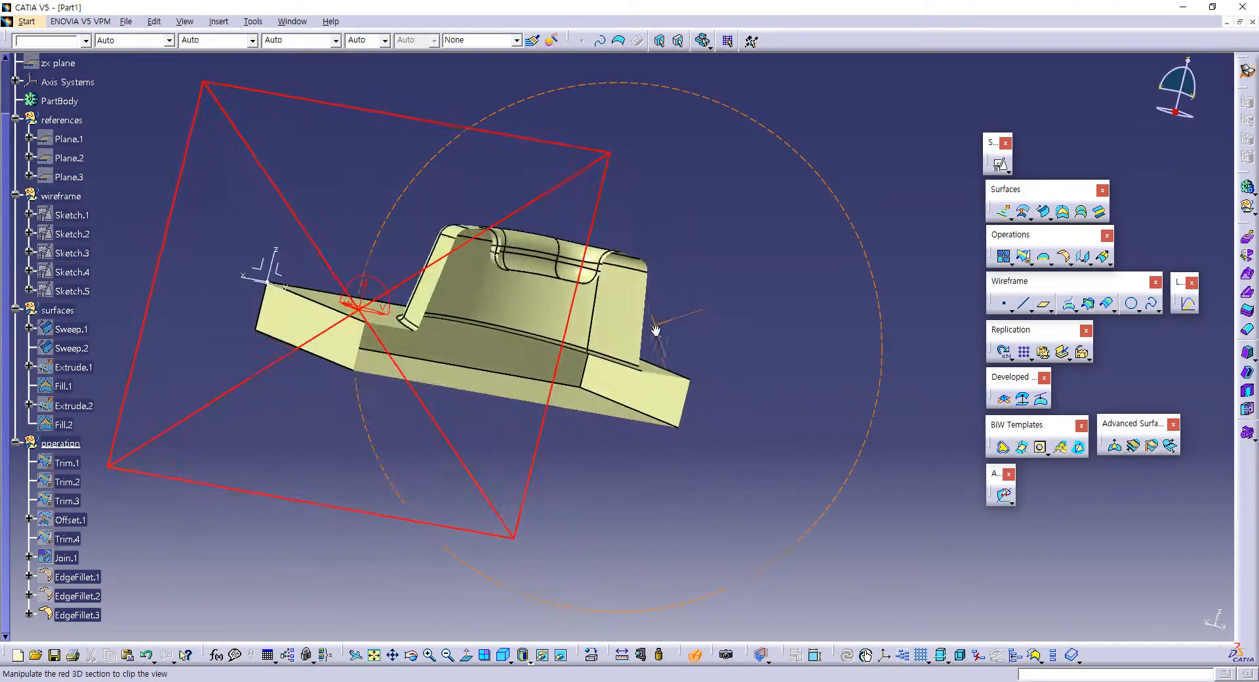
left_click_drag(558, 192, 598, 336)
mouse_move(729, 404)
middle_mouse_down()
mouse_move(537, 186)
mouse_move(543, 244)
mouse_move(511, 413)
mouse_move(601, 282)
mouse_move(707, 346)
mouse_move(734, 337)
mouse_move(620, 276)
mouse_move(728, 371)
mouse_move(731, 418)
middle_mouse_up()
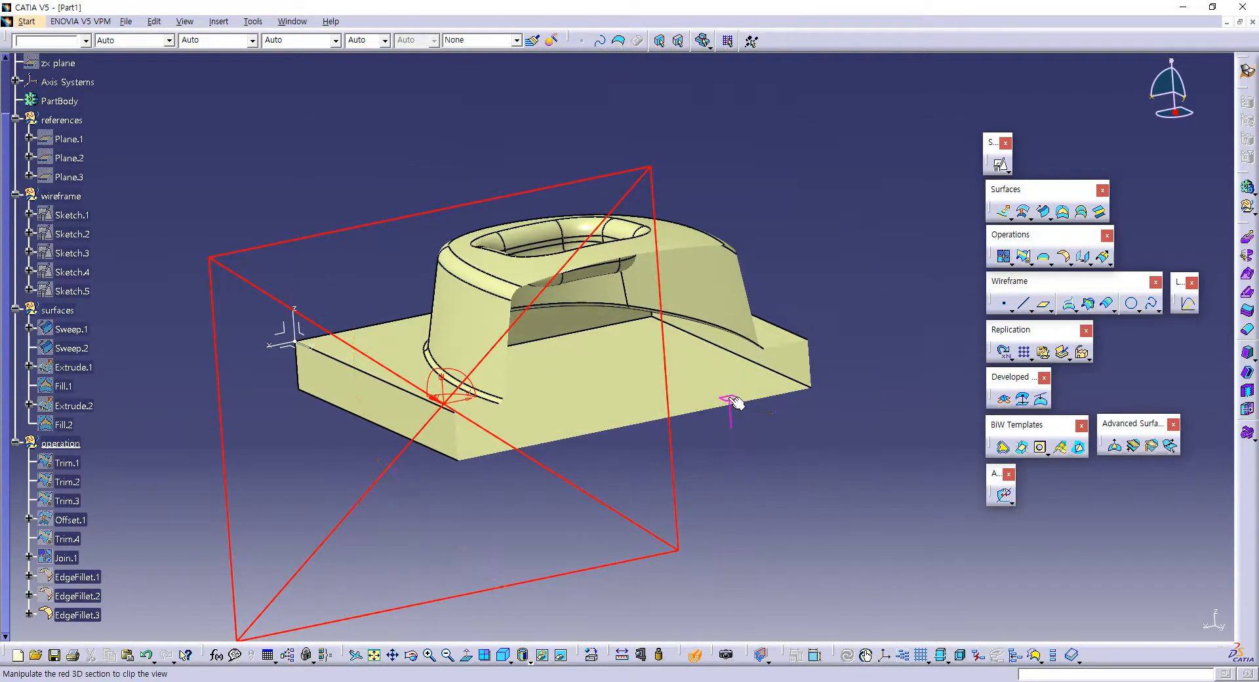
left_click(696, 657)
middle_click_drag(556, 269, 560, 364)
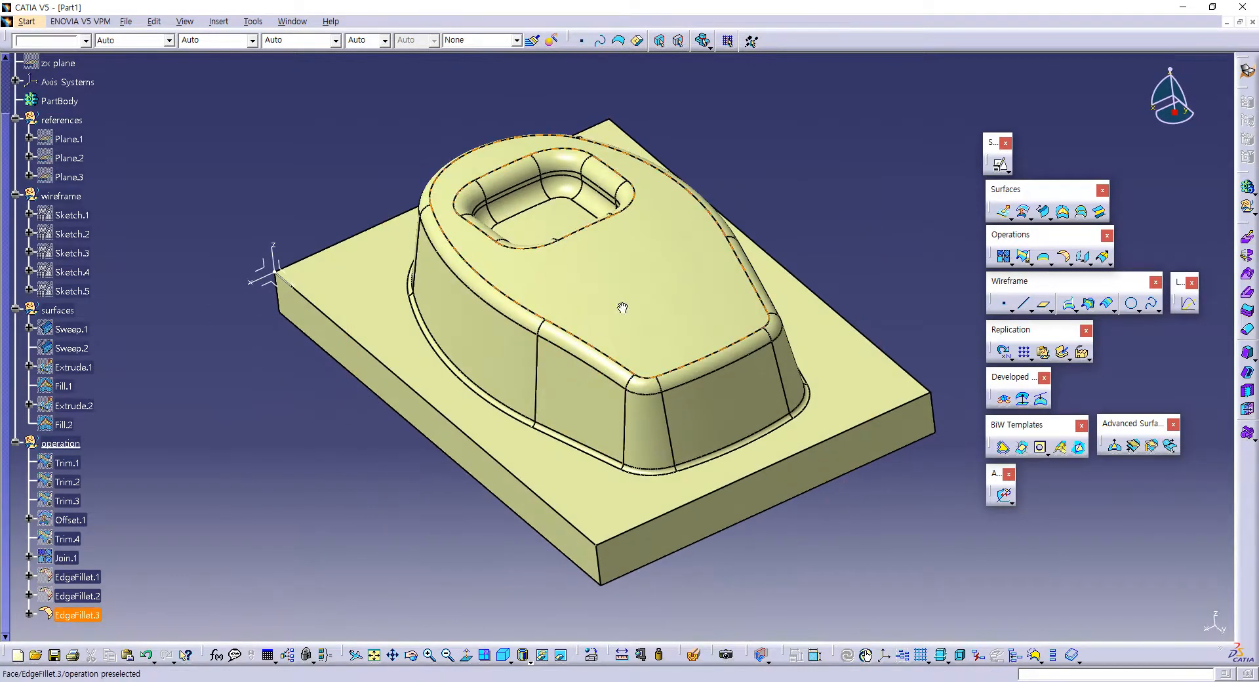
middle_click_drag(621, 306, 618, 326)
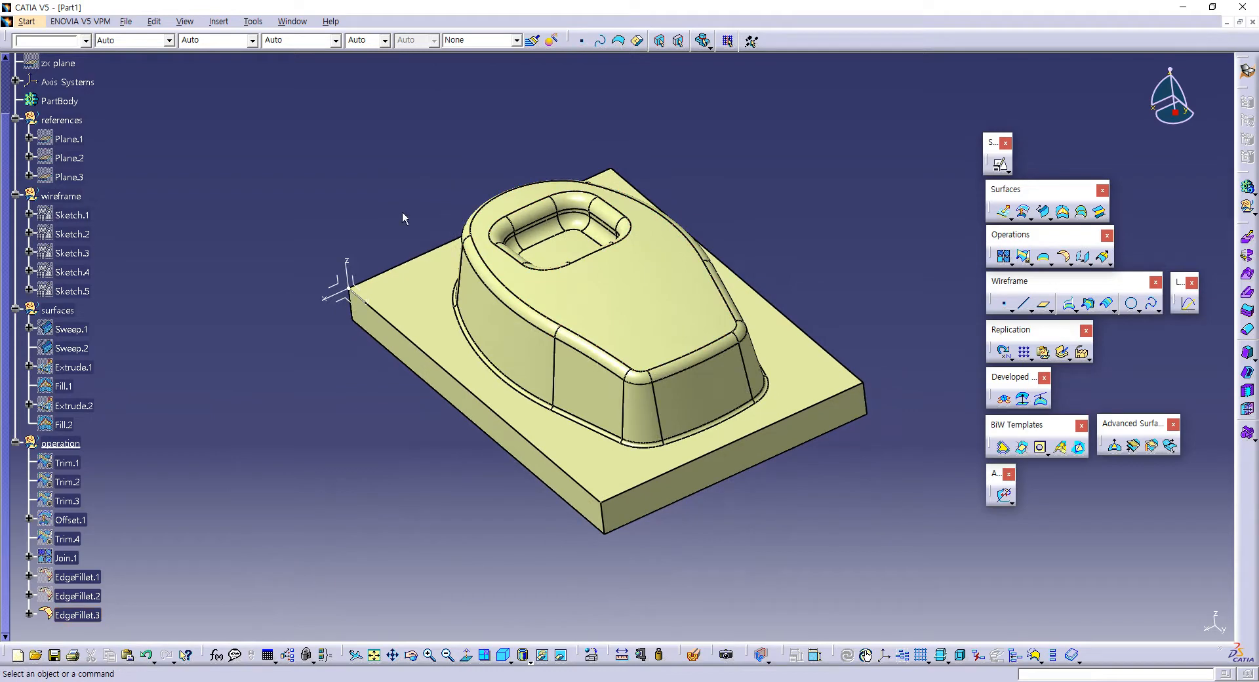
Step: Make PartBody the work object and switch to the Part Design workbench
left_click(69, 103)
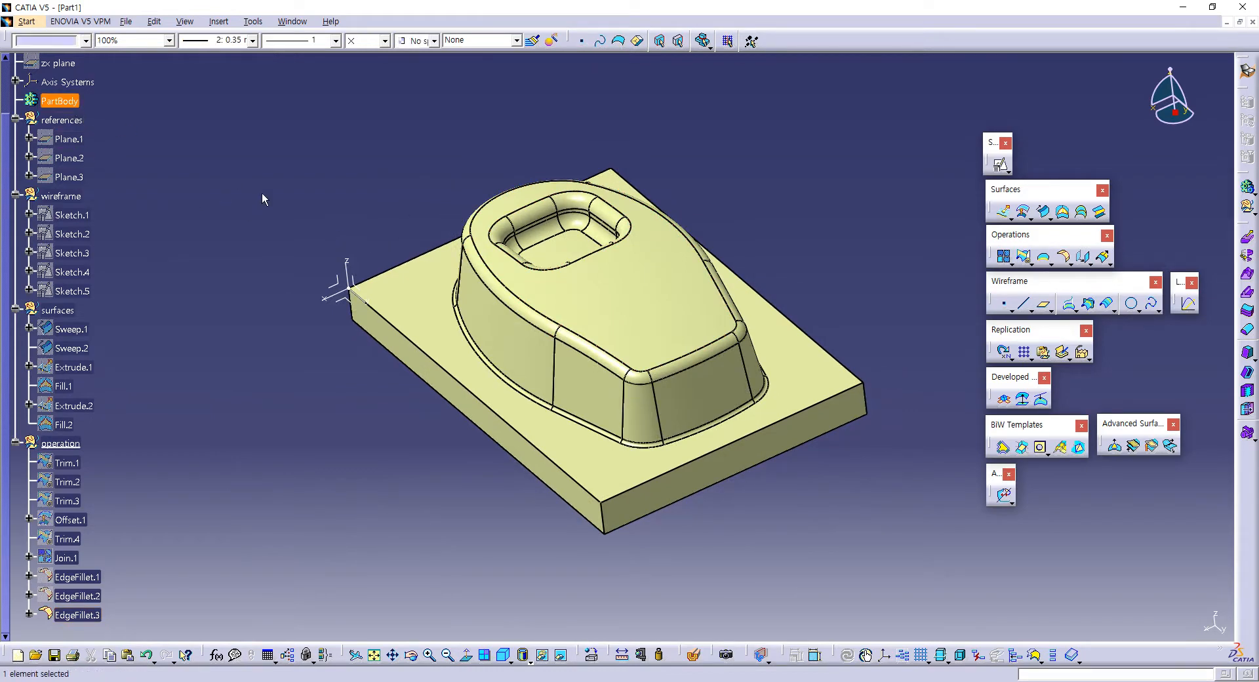
right_click(61, 101)
left_click(92, 195)
left_click(1246, 73)
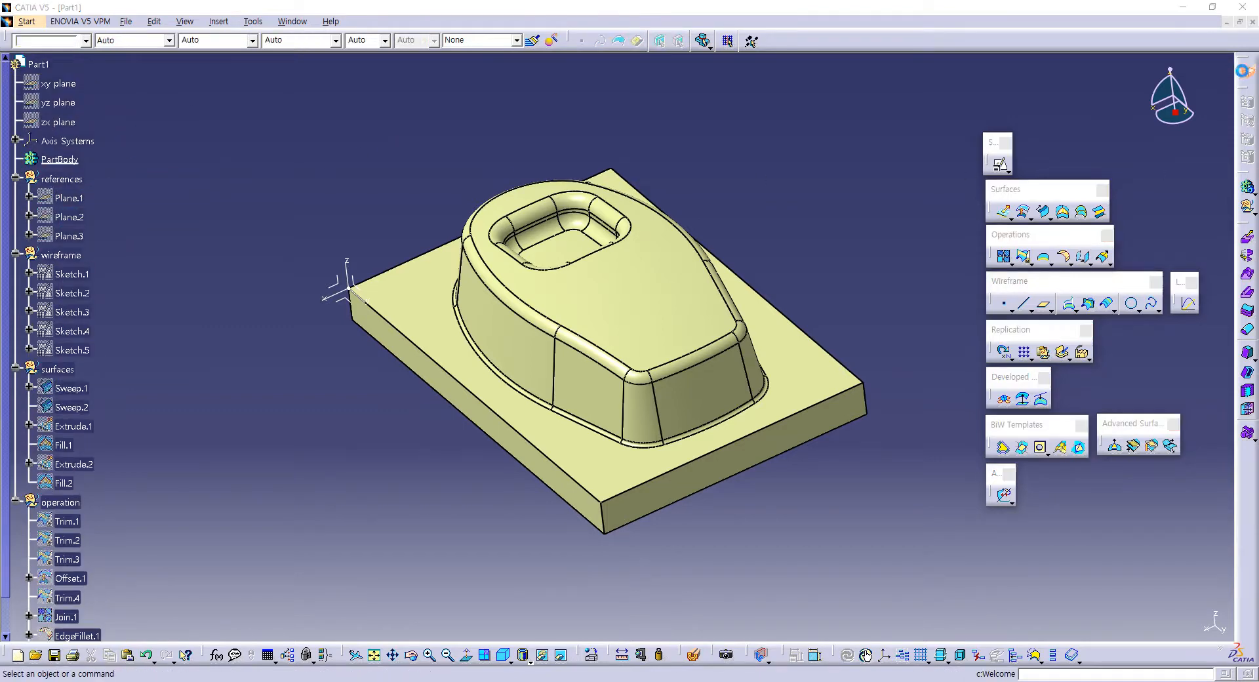
left_click(775, 157)
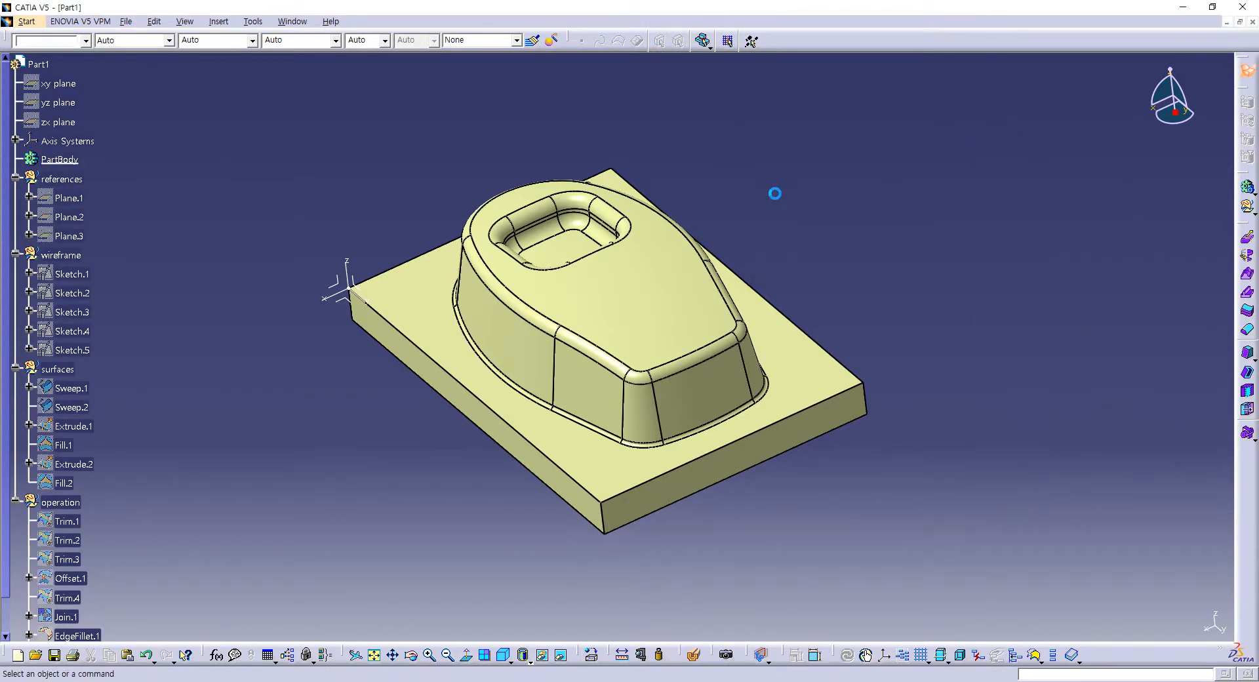
Step: Convert EdgeFillet.3 into a solid with Close Surface and check the new feature under PartBody
middle_click_drag(518, 319, 499, 316)
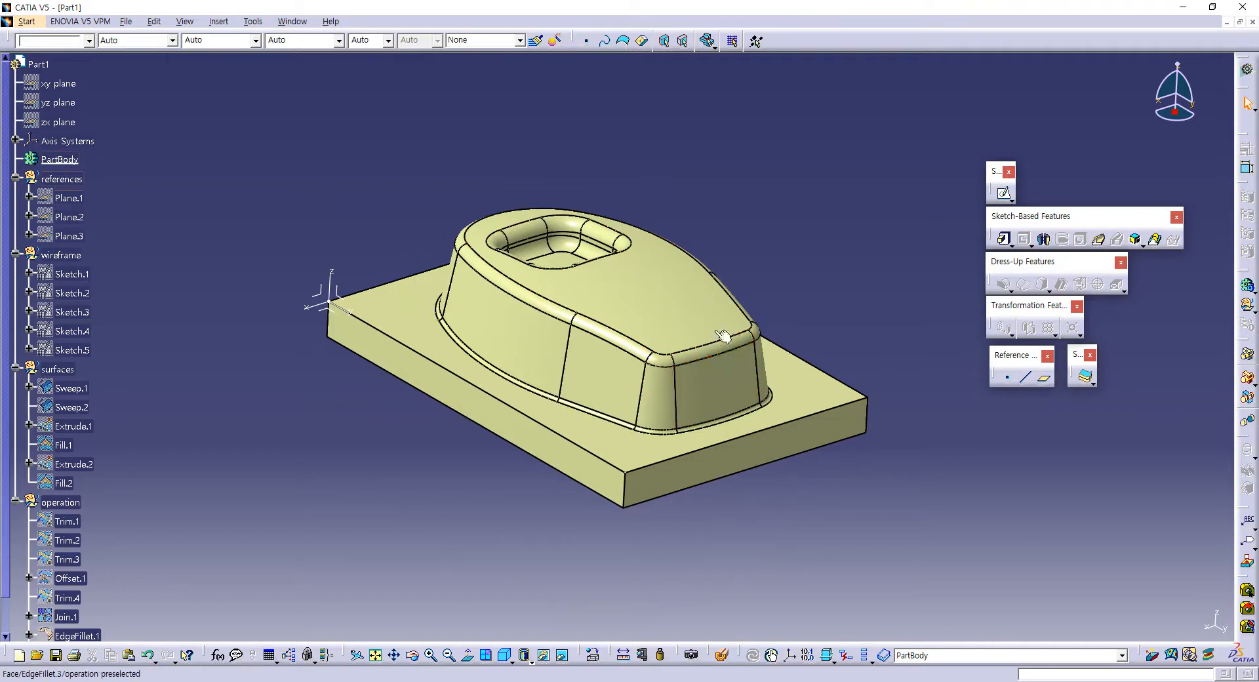
left_click(1093, 383)
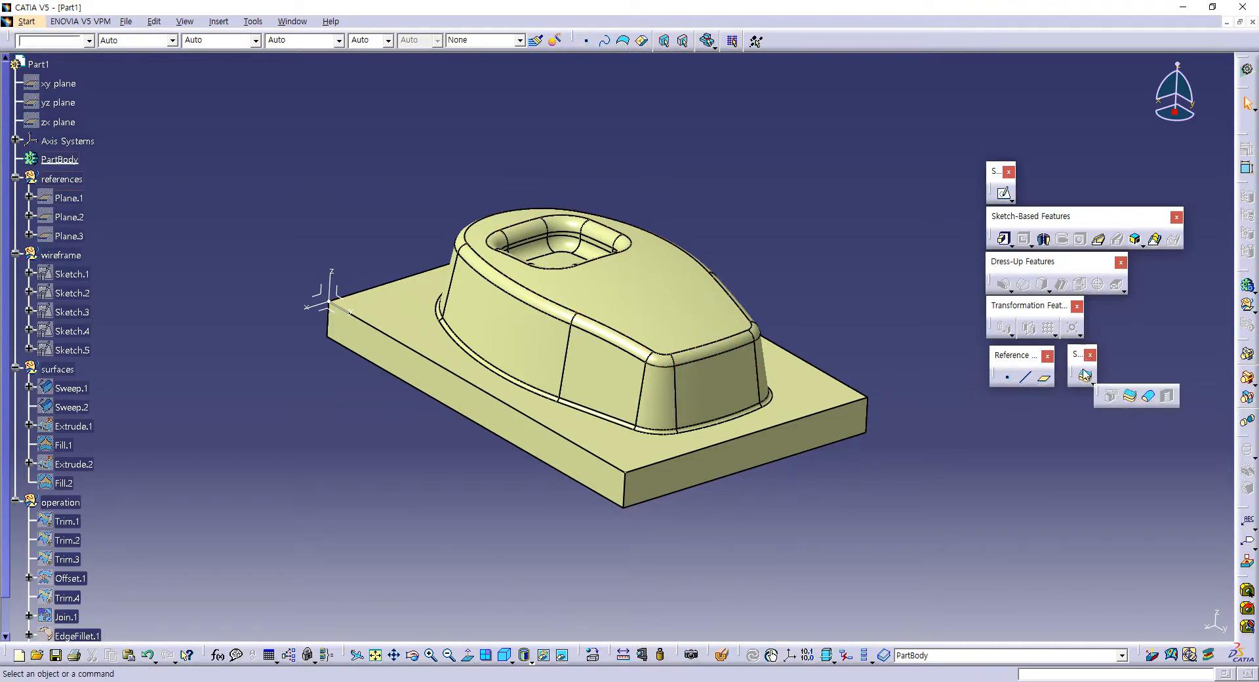
left_click(1149, 397)
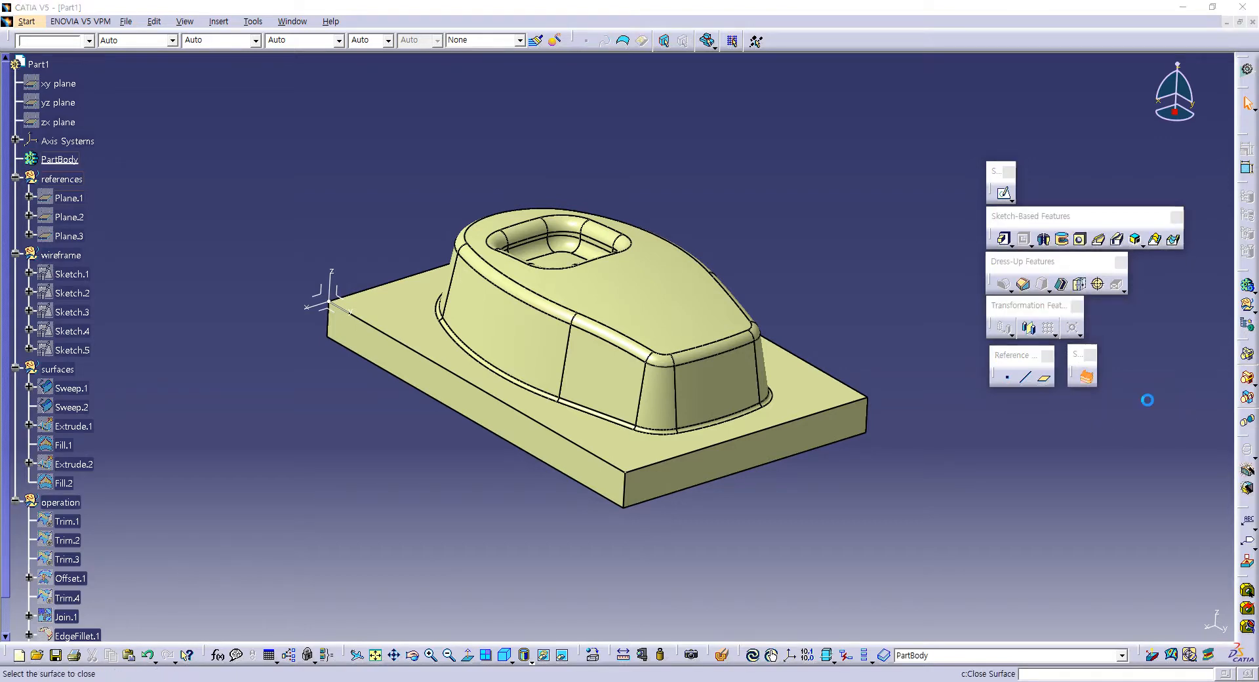
left_click(672, 310)
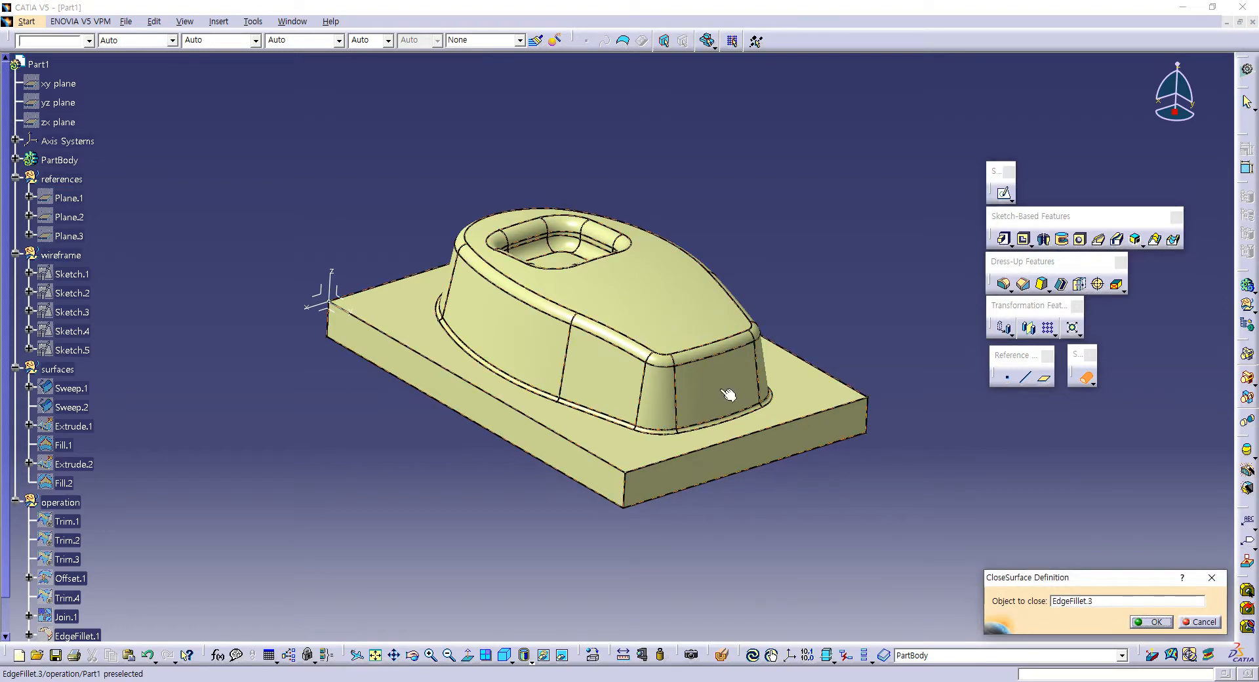
left_click(1150, 623)
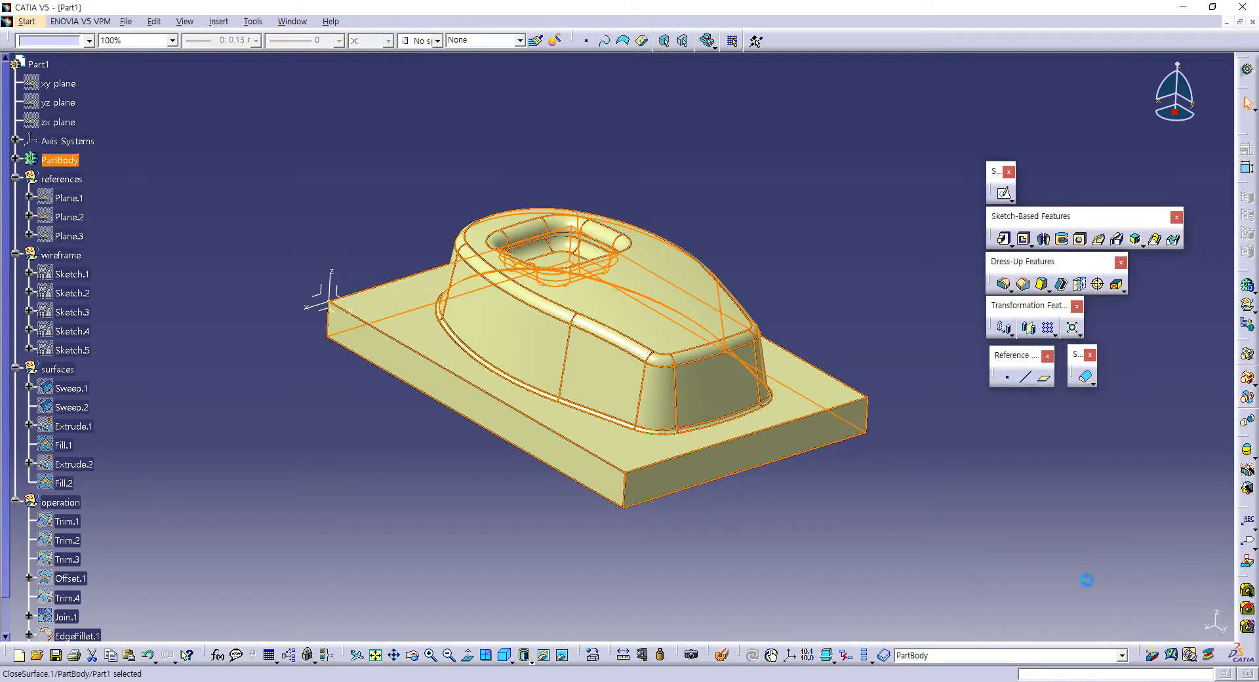
left_click(16, 159)
left_click(103, 179)
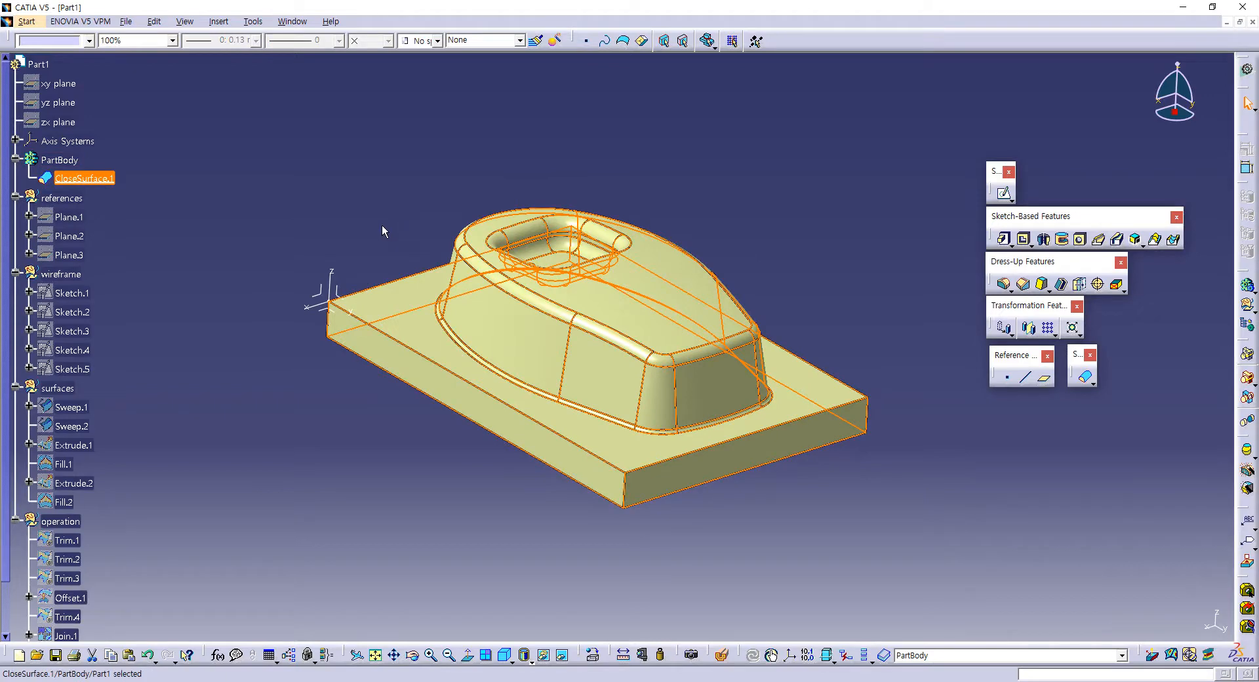
left_click(285, 224)
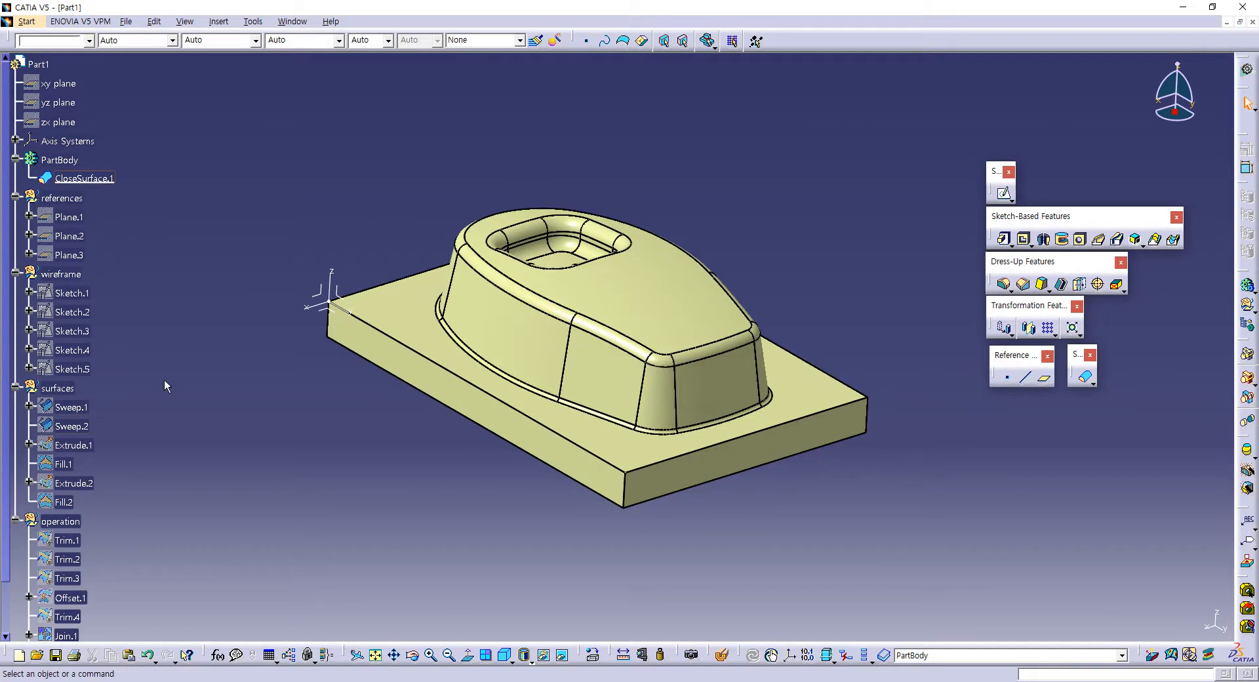
Step: Hide the EdgeFillet.3 surface in the operation set, leaving the closed solid on display
scroll(172, 383, "down", 3)
left_click(90, 521)
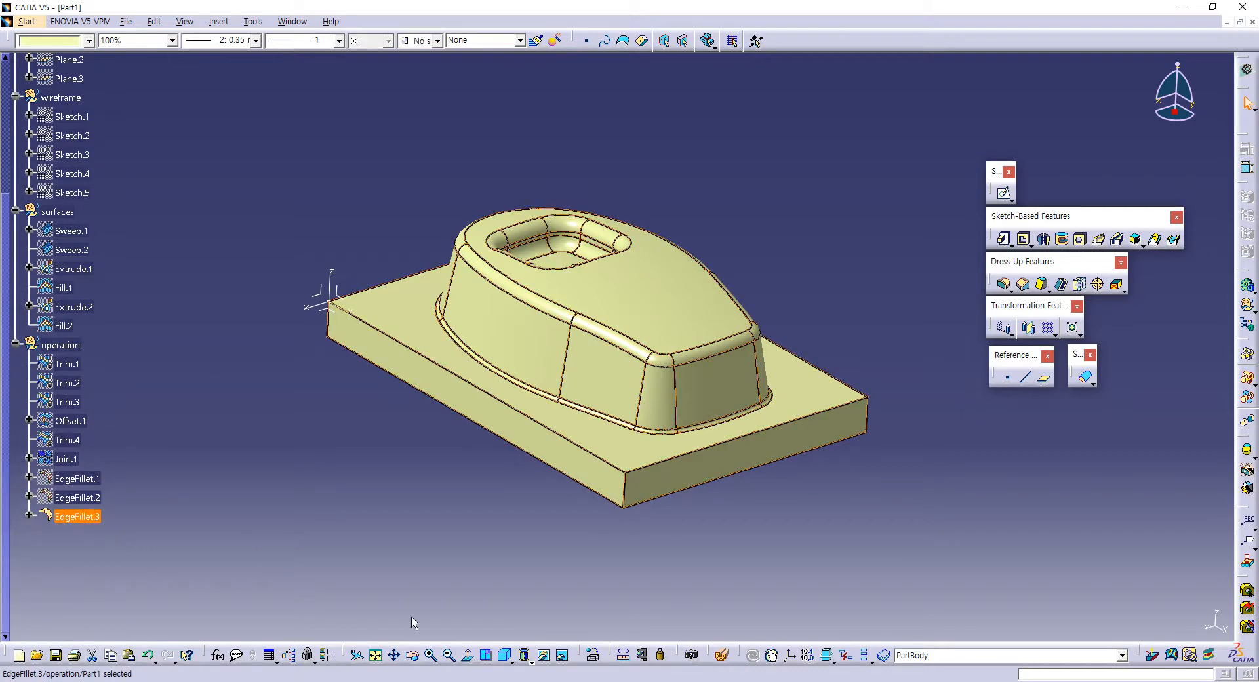
left_click(513, 608)
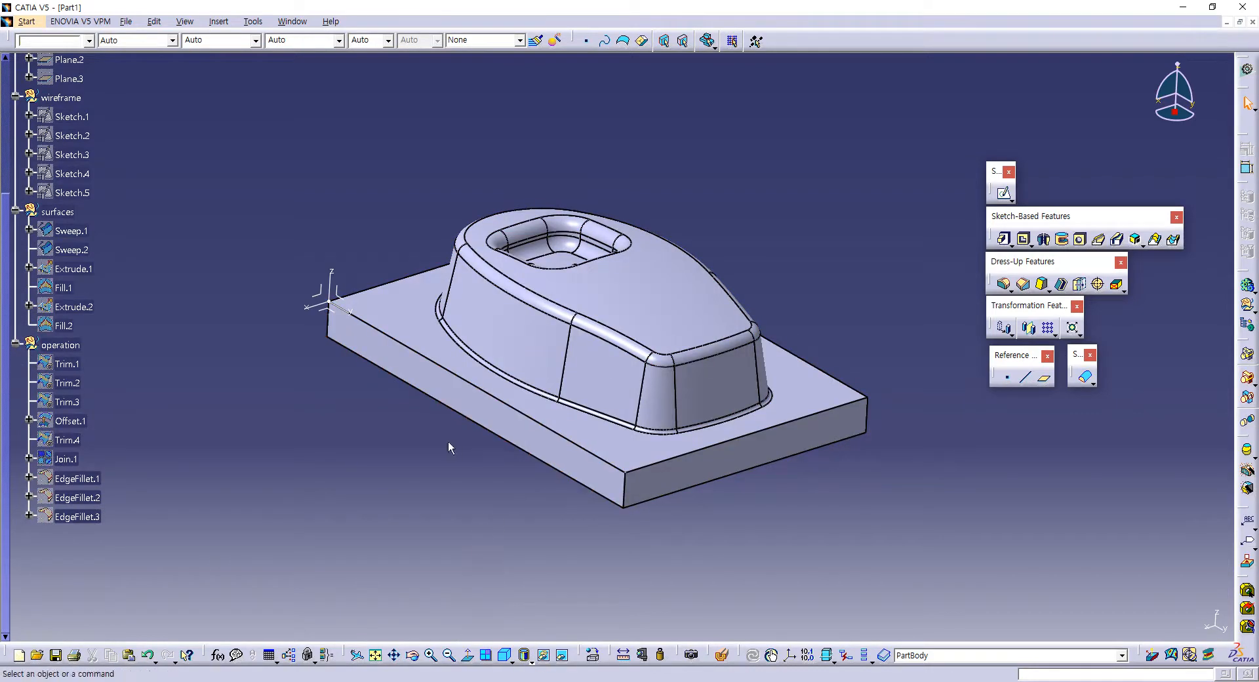
middle_click_drag(384, 443, 375, 473, "ctrl")
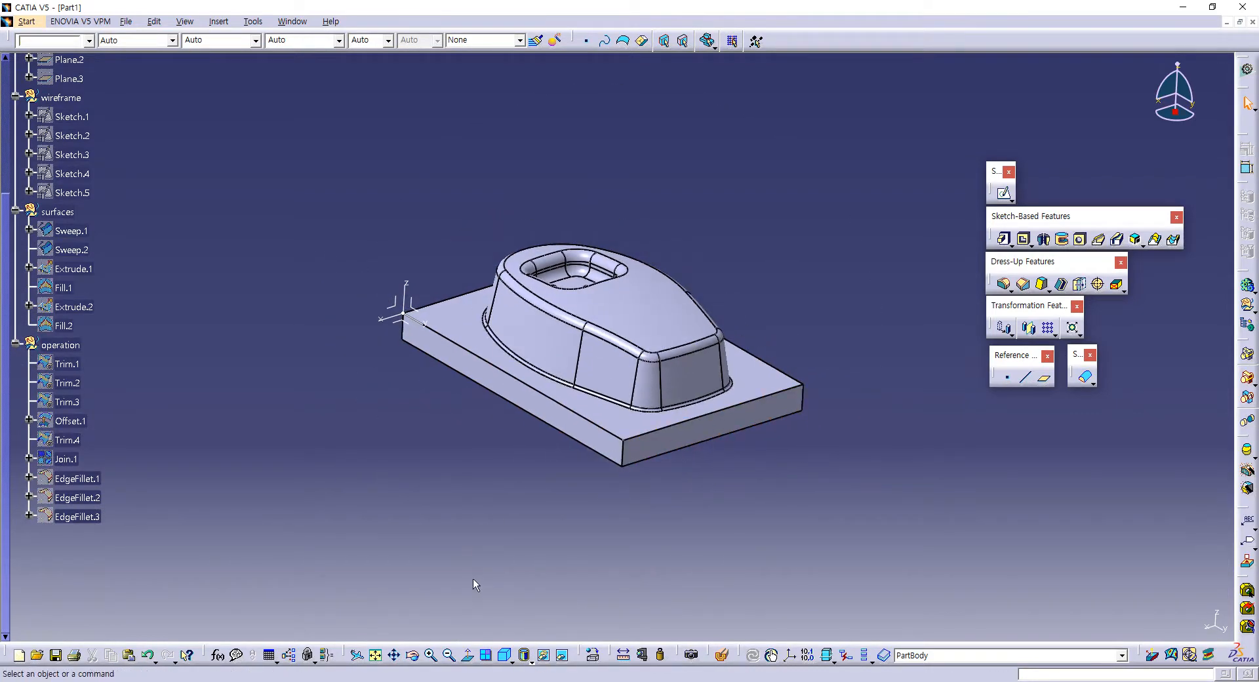
middle_click_drag(543, 476, 553, 365)
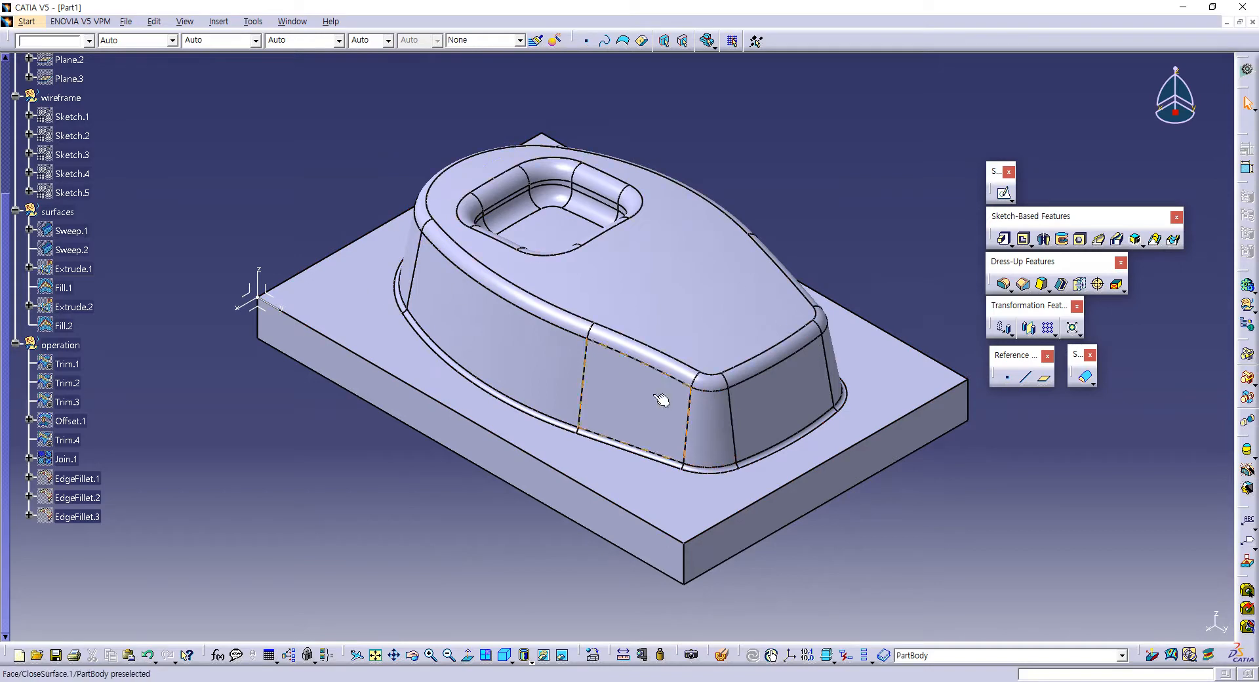
Step: Review the specification tree from PartBody through the references, wireframe, surfaces and operation sets
scroll(182, 360, "up", 2)
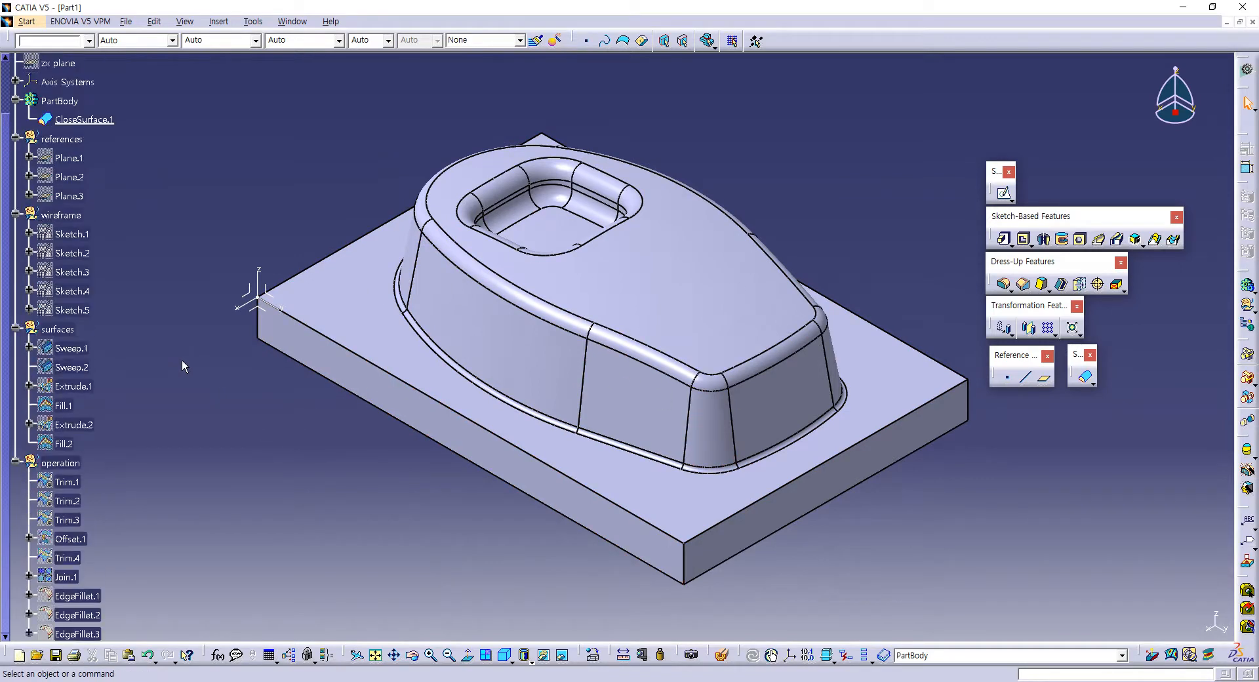
scroll(59, 131, "up", 1)
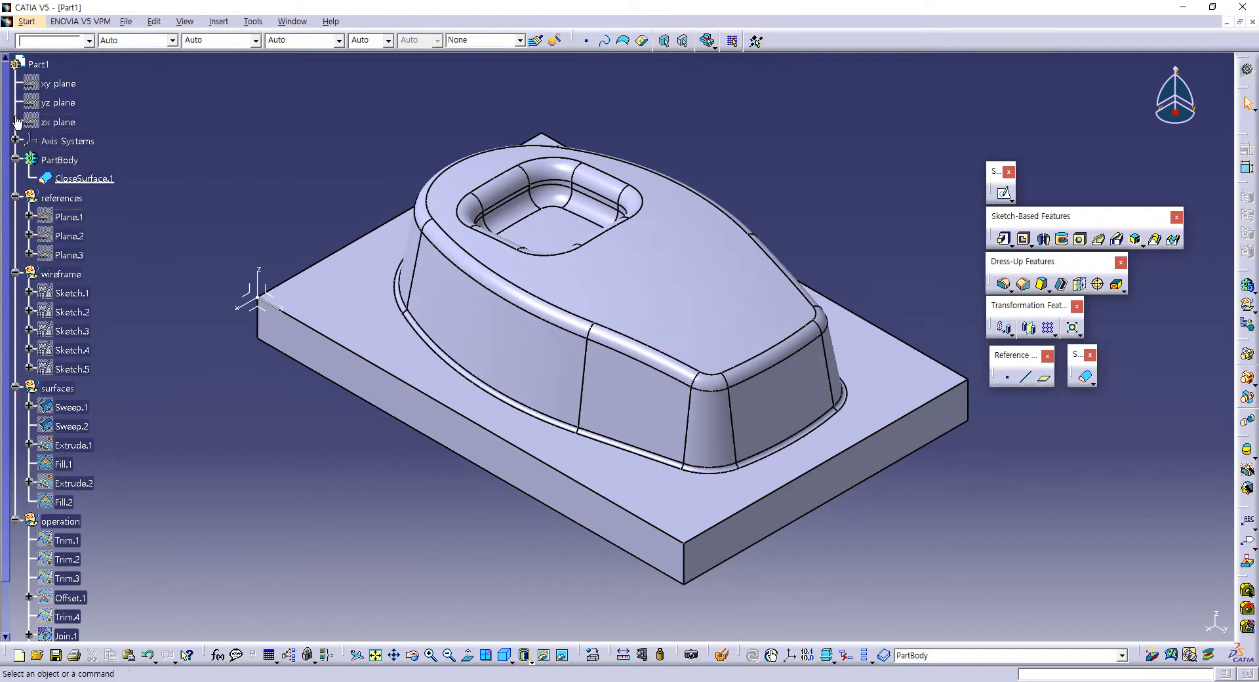
left_click_drag(16, 120, 125, 137)
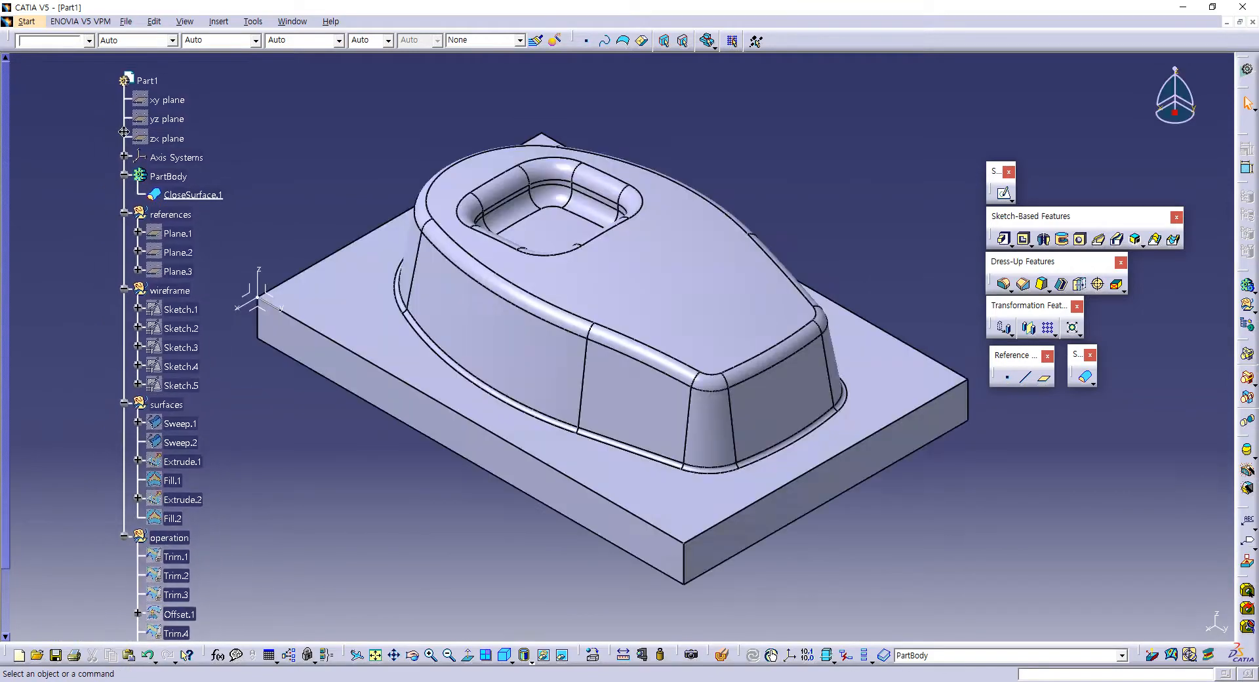
left_click(168, 177)
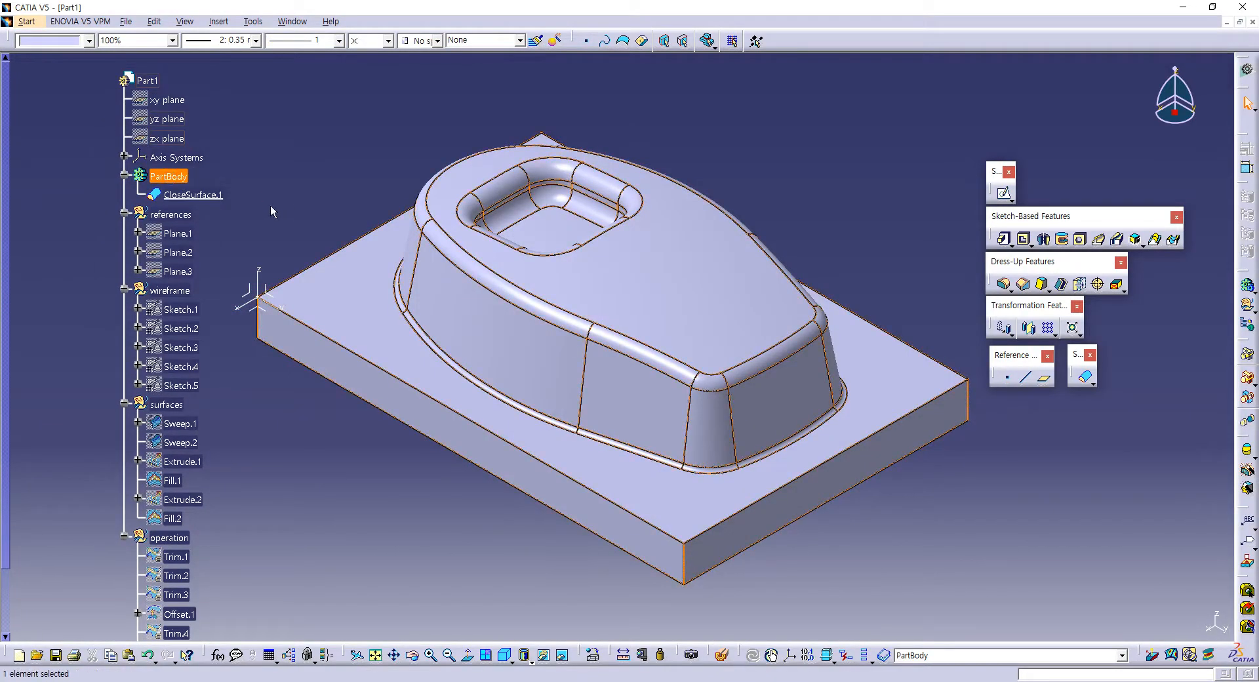
scroll(256, 206, "down", 1)
left_click(171, 156)
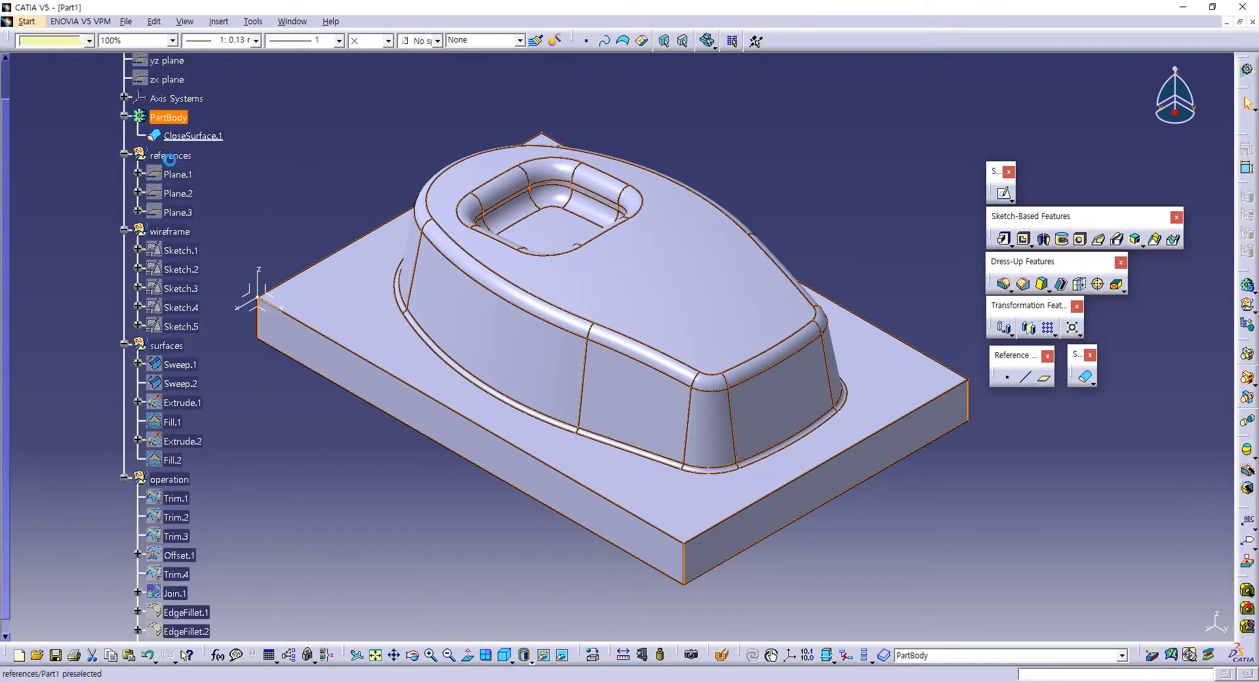
left_click(175, 234)
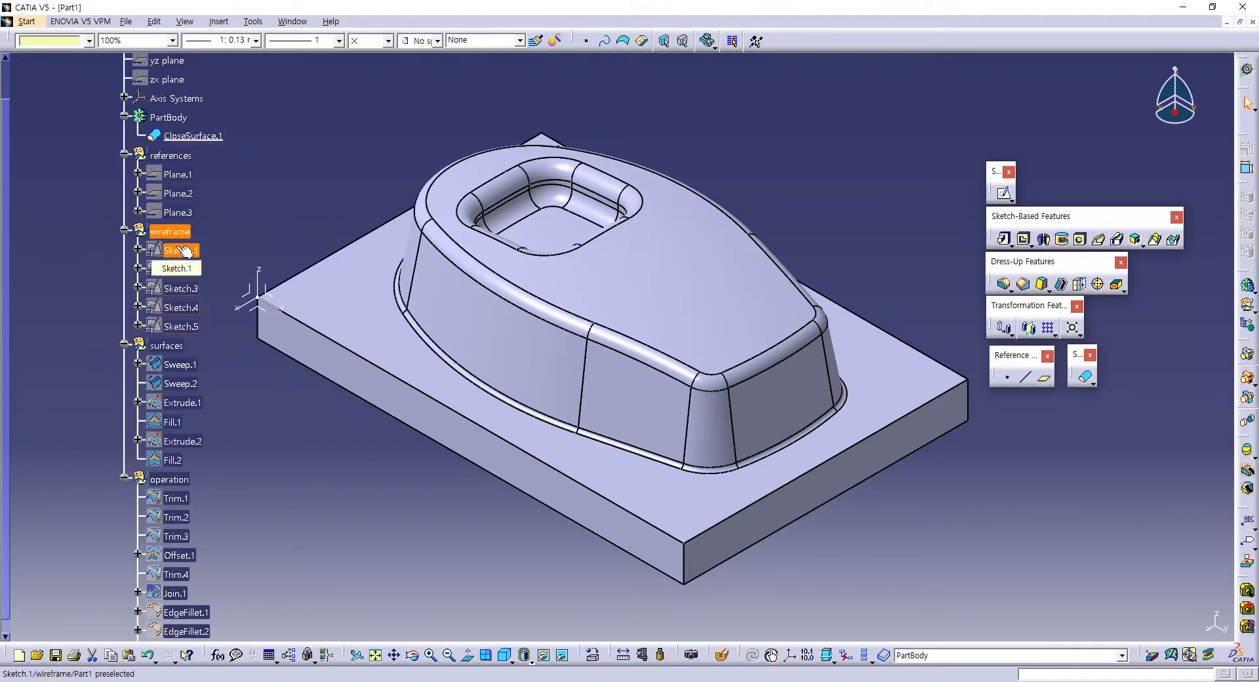
scroll(188, 259, "down", 1)
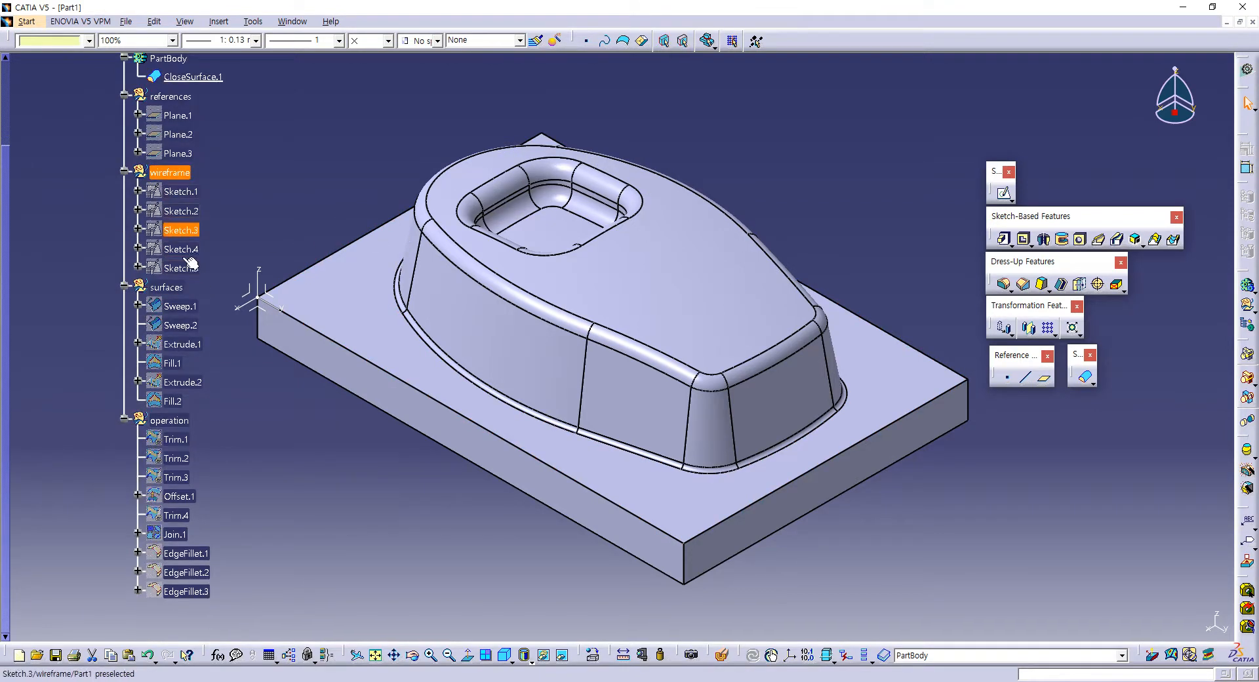
left_click(167, 287)
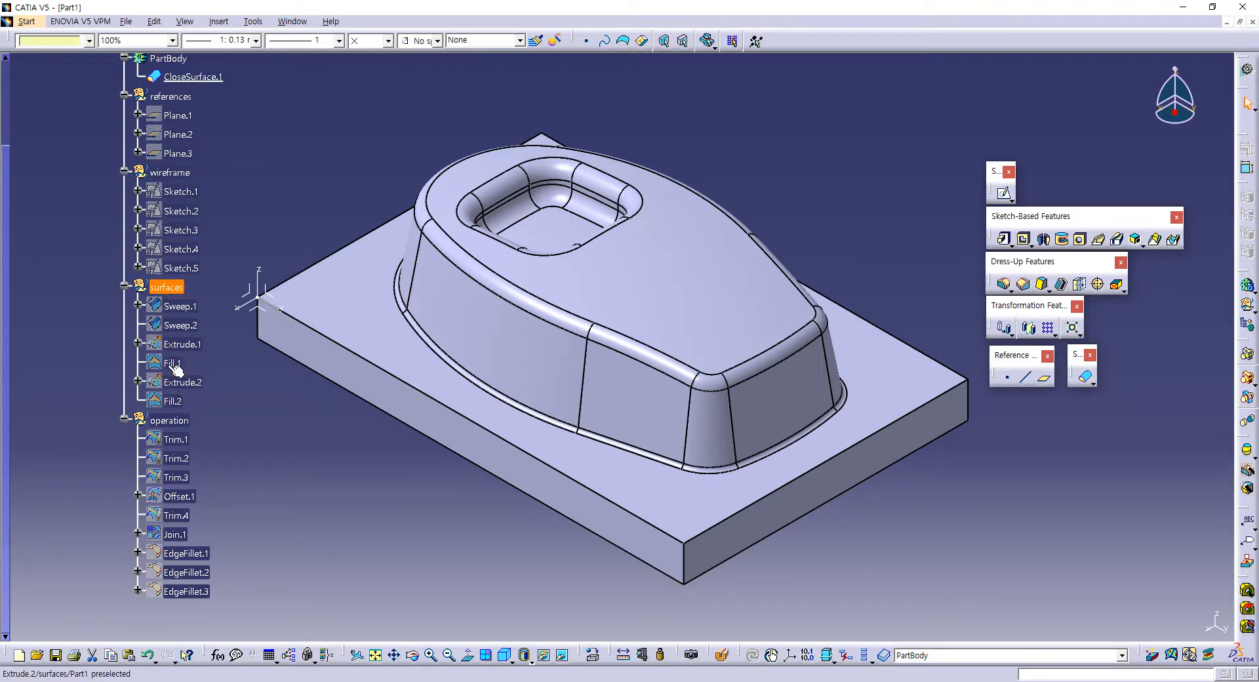
left_click(183, 382, "ctrl")
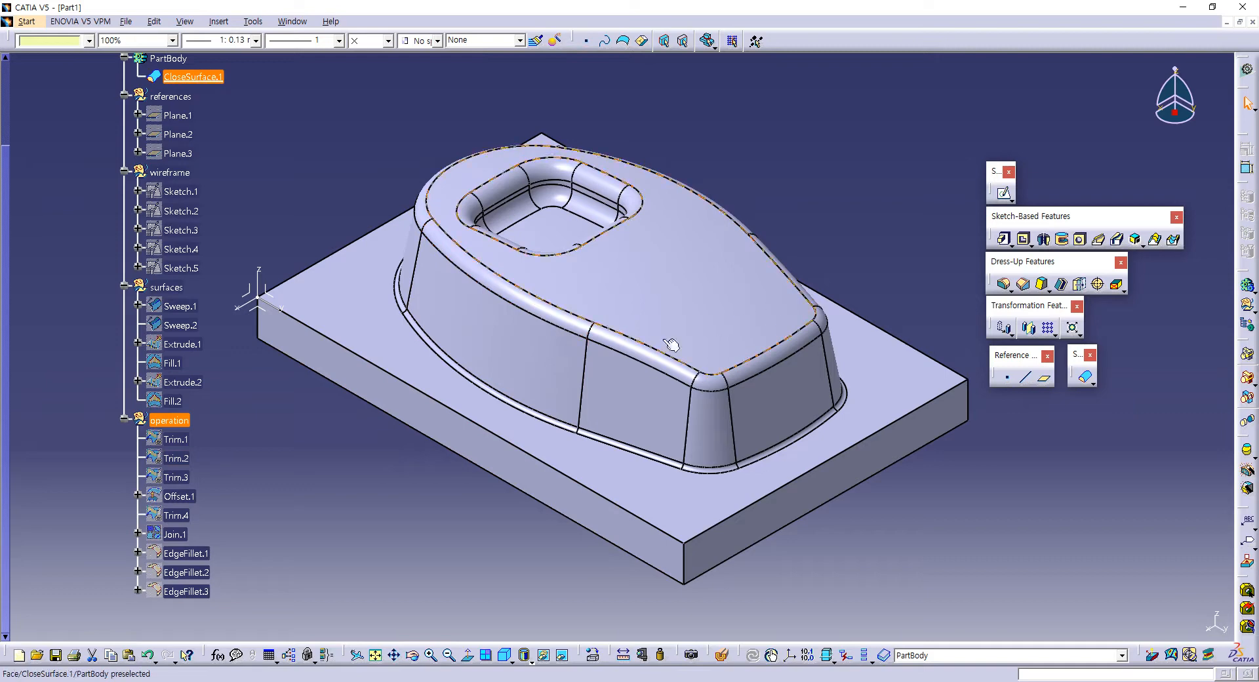
left_click(169, 439)
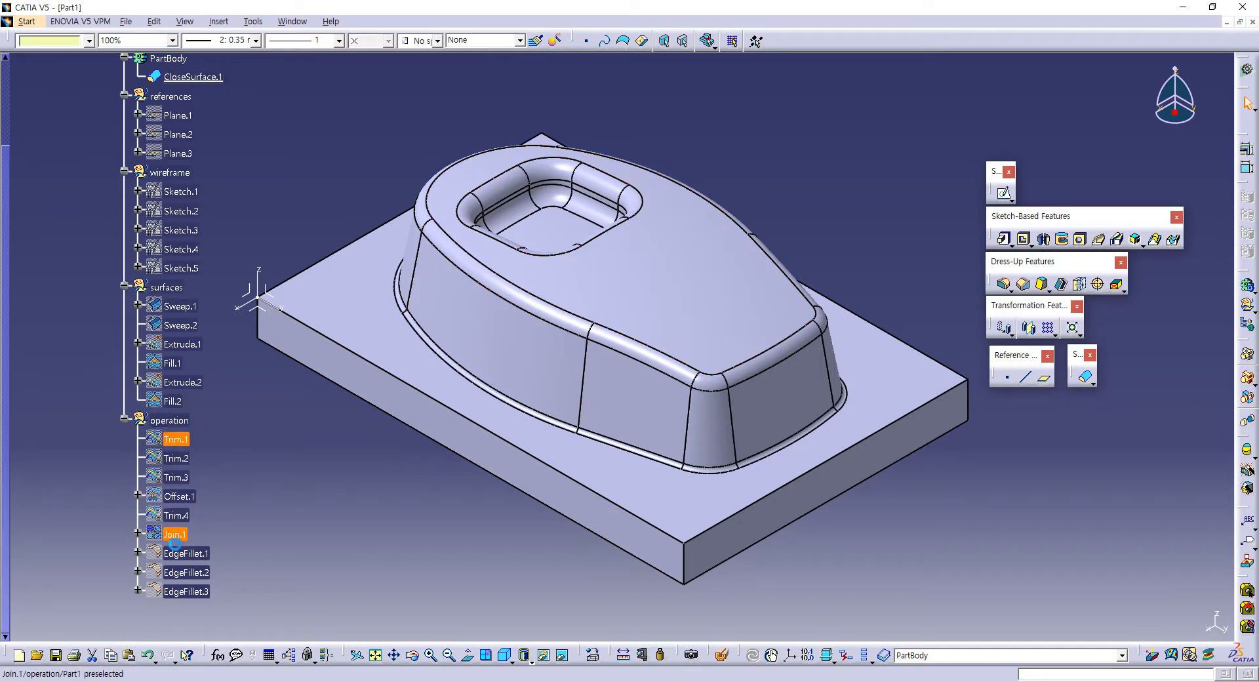
left_click(184, 422)
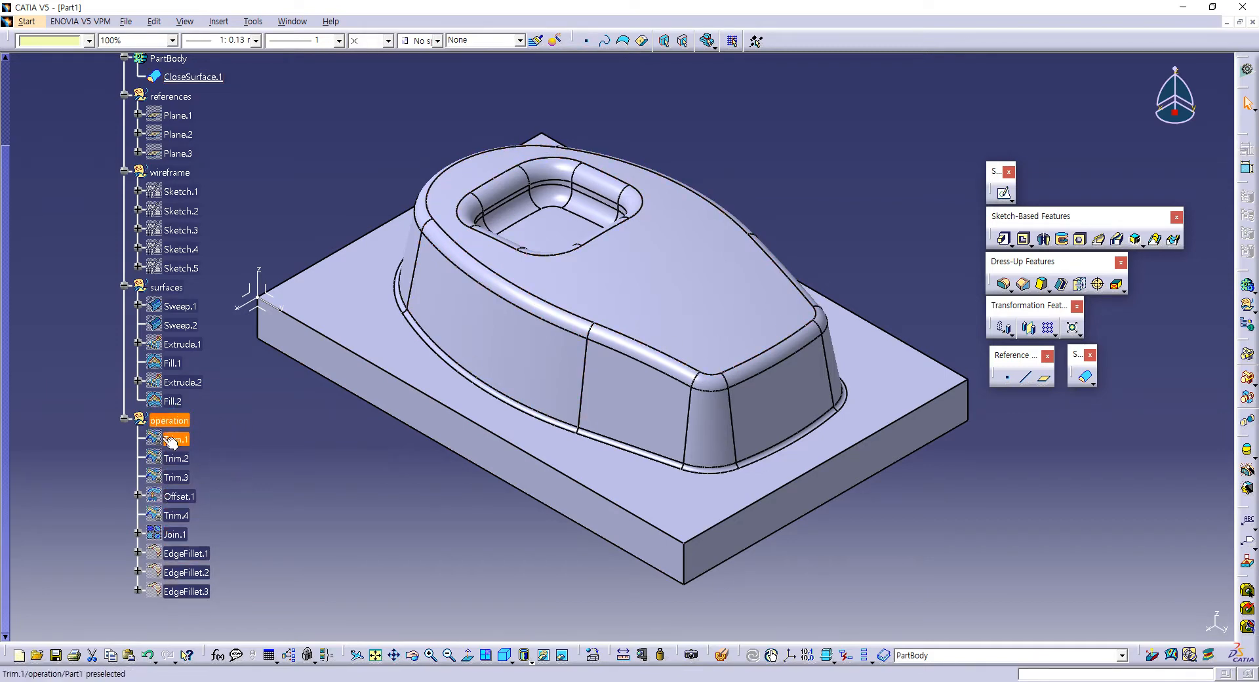
Step: Collapse the operation, surfaces, wireframe, references and PartBody branches, and move the specification tree back beside the window edge
left_click(124, 418)
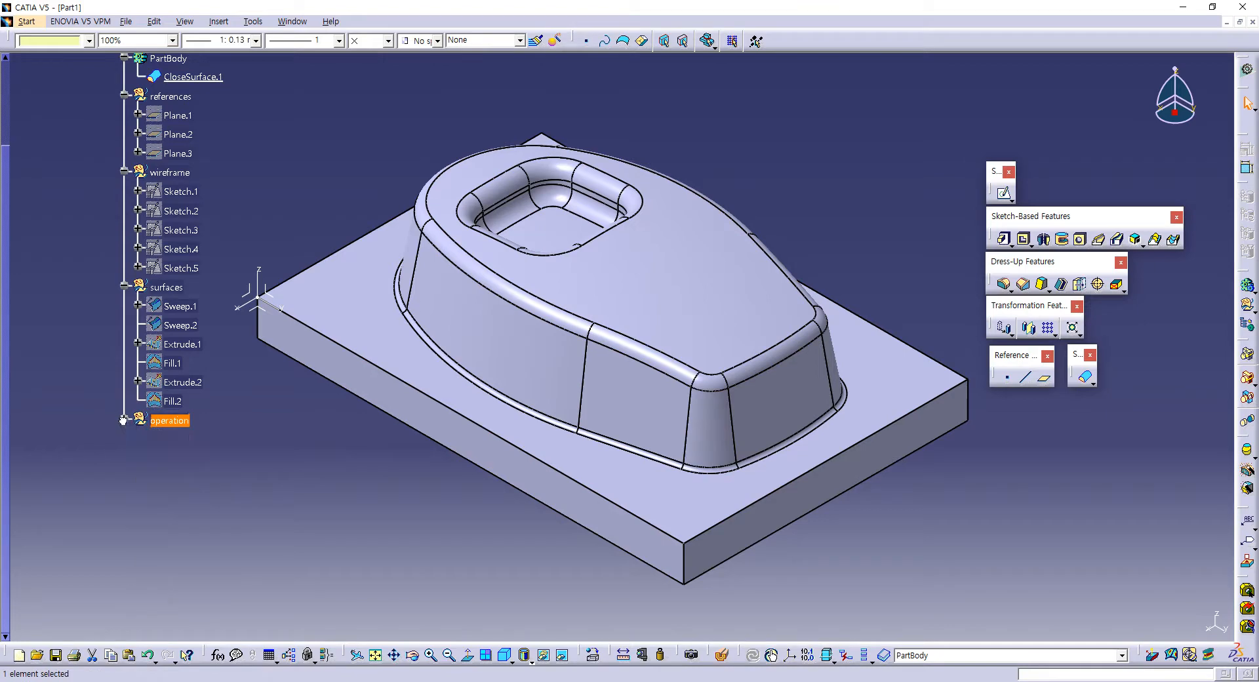
left_click(124, 286)
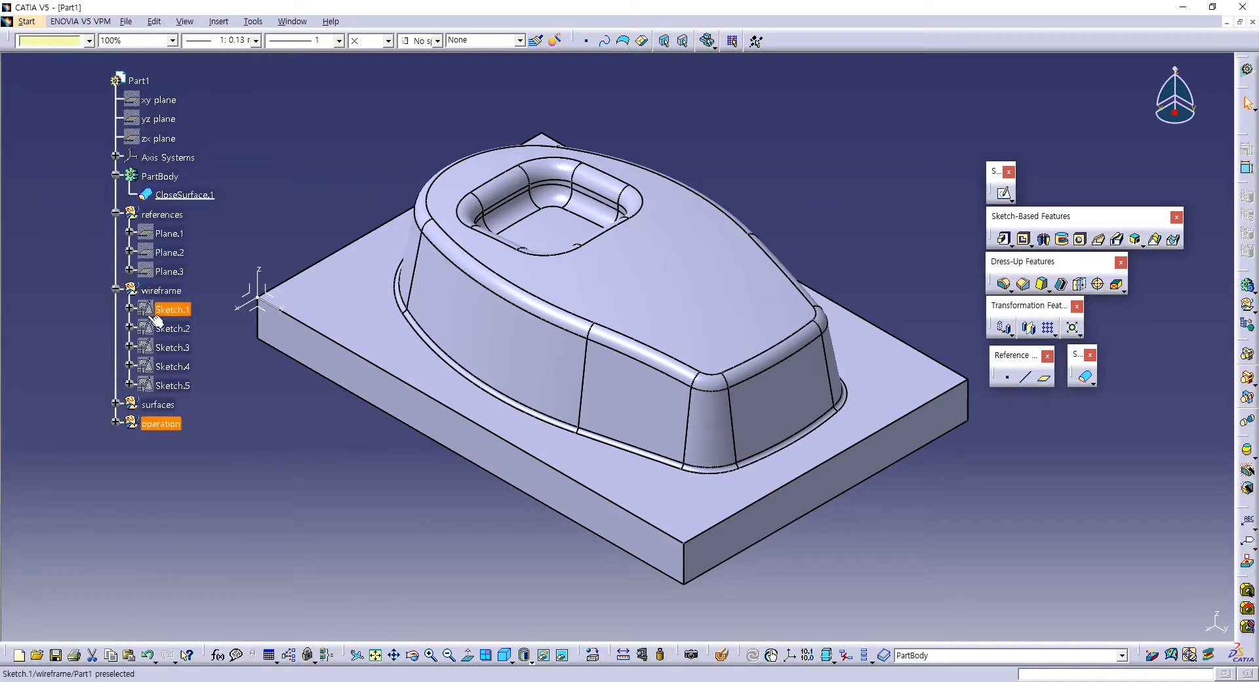
left_click(117, 290)
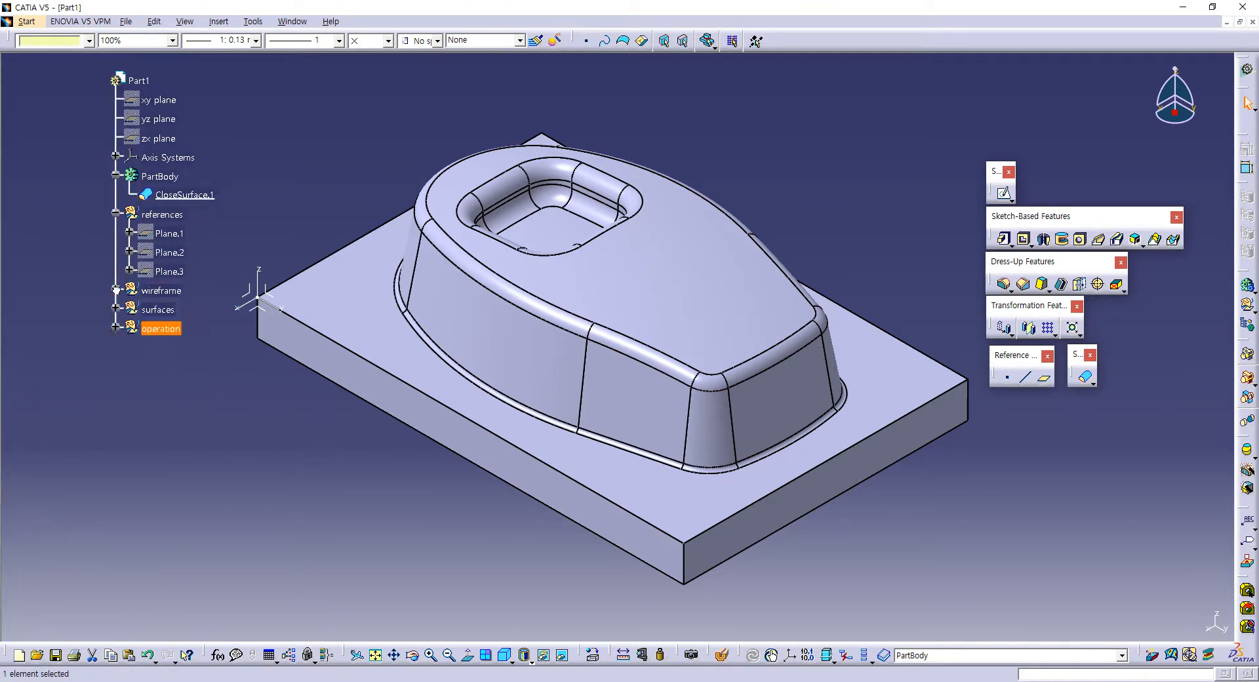
left_click(116, 214)
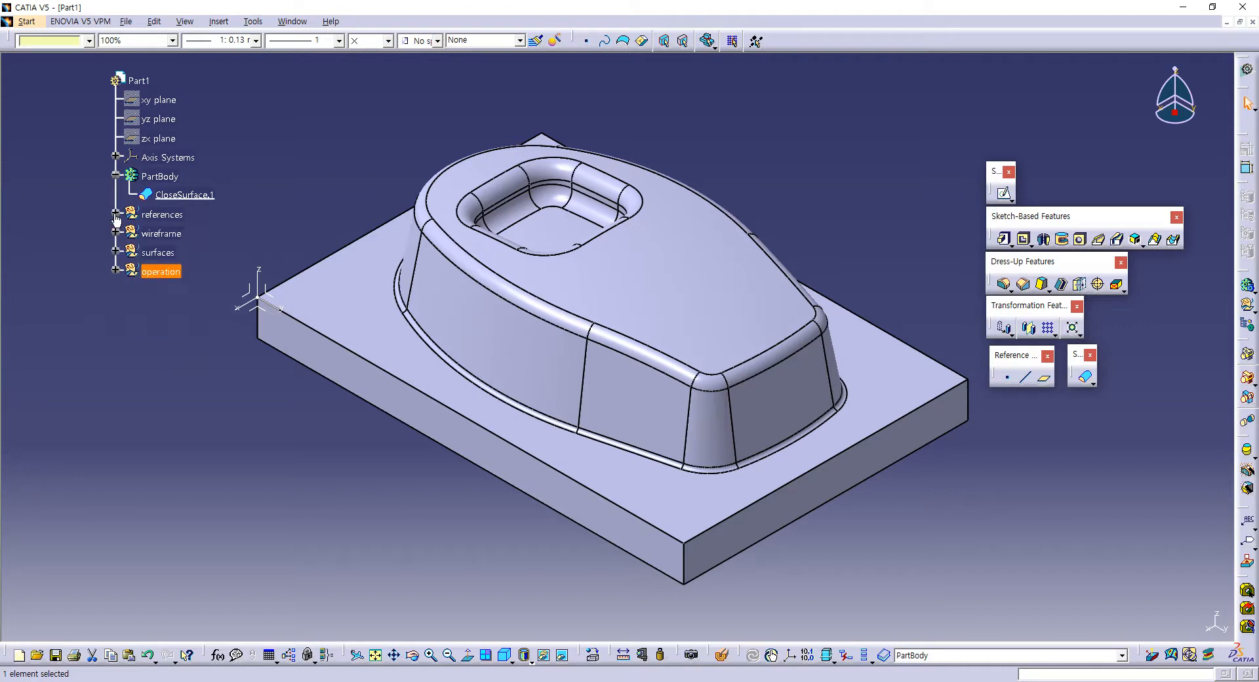
left_click(116, 176)
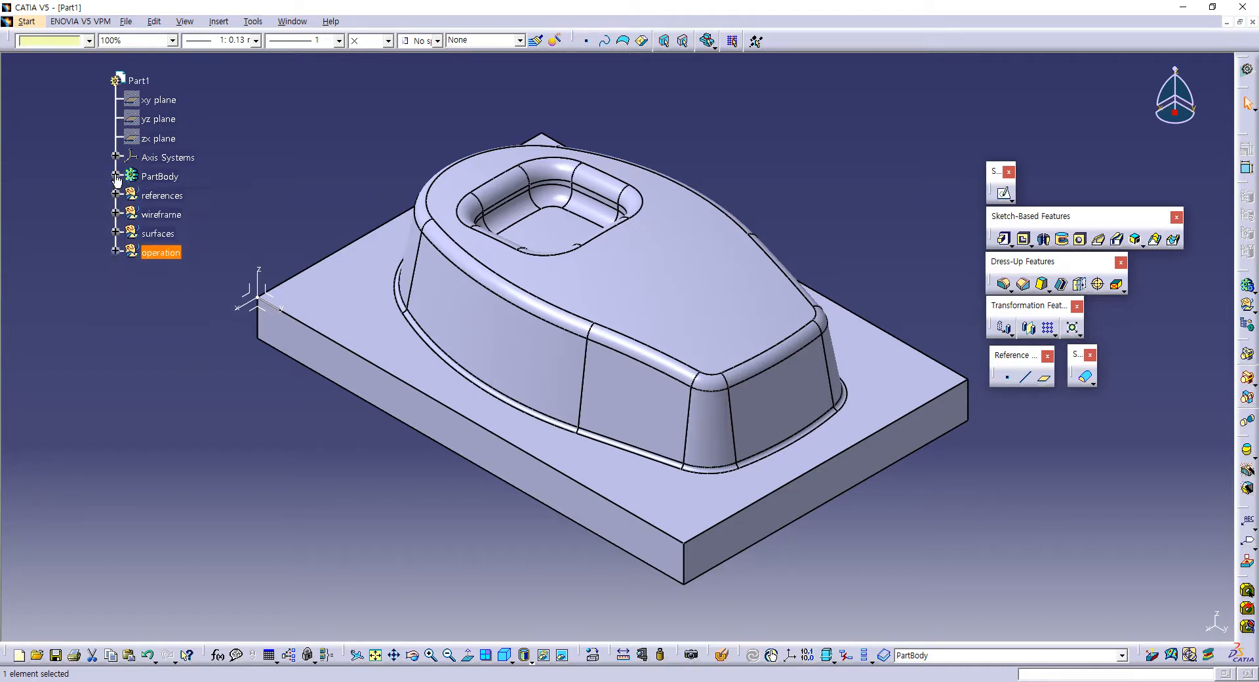
left_click(118, 151)
left_click_drag(118, 151, 42, 143)
left_click(42, 144)
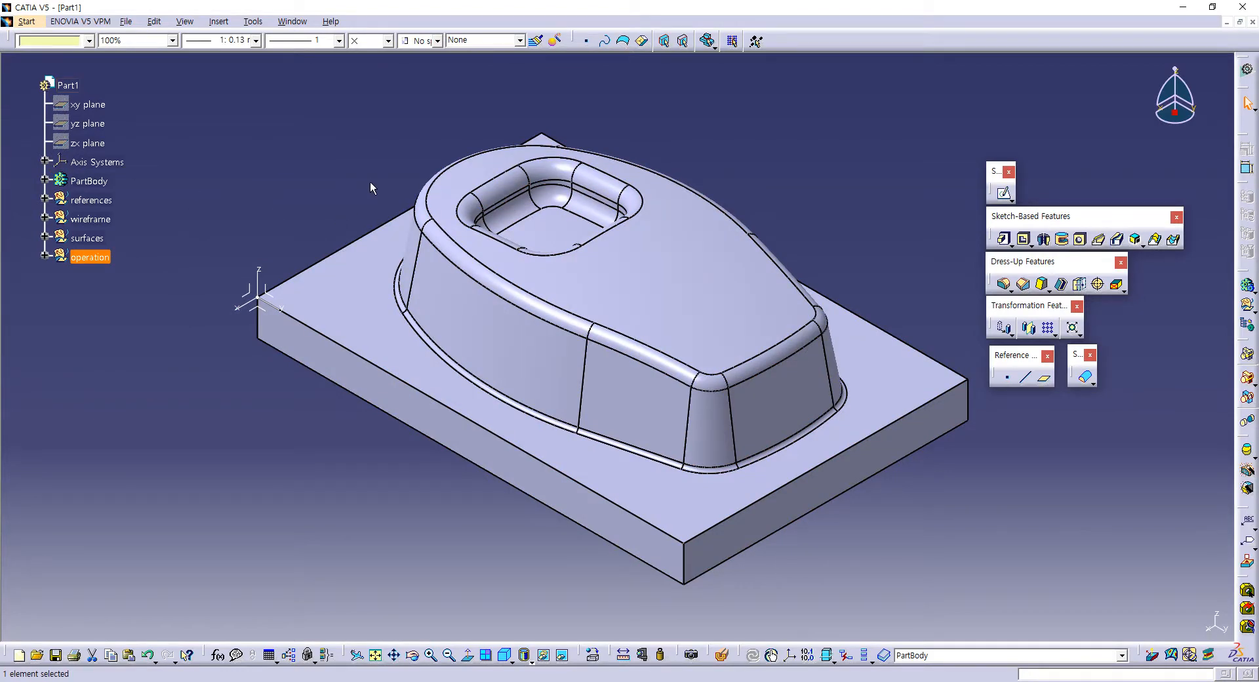
Step: Expand the references, wireframe, surfaces and operation sets together to review their features, and collapse all four again
middle_click_drag(370, 183, 345, 182)
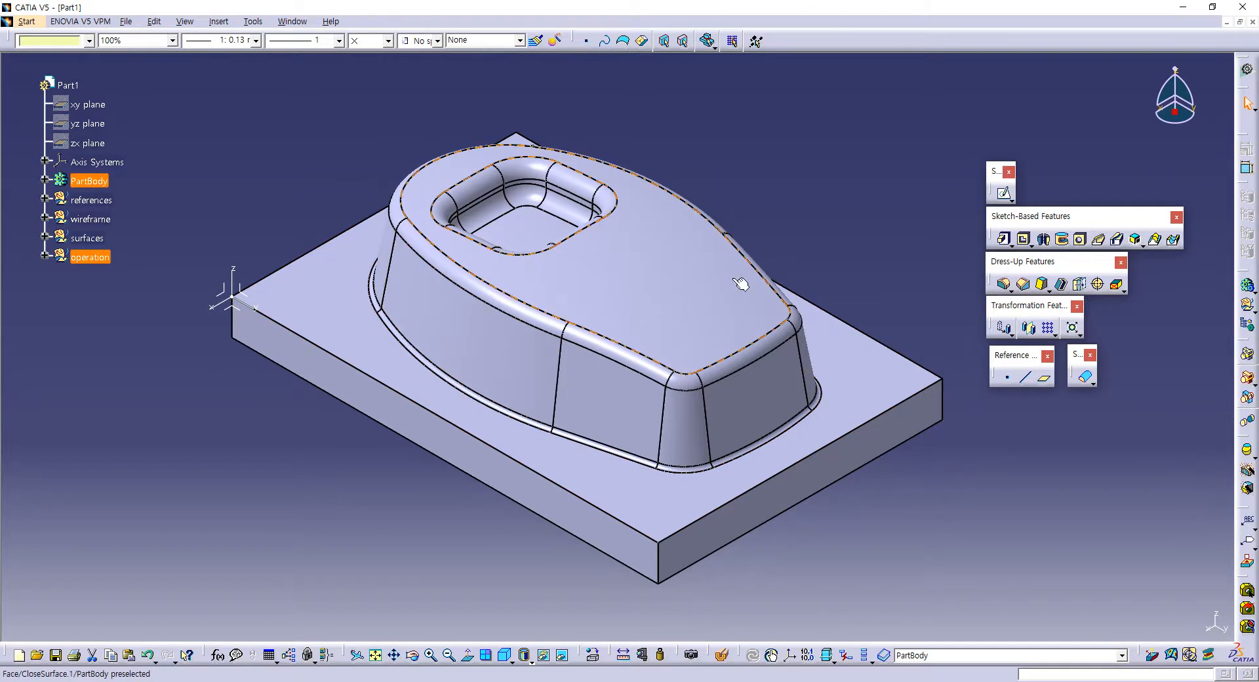
left_click(99, 202)
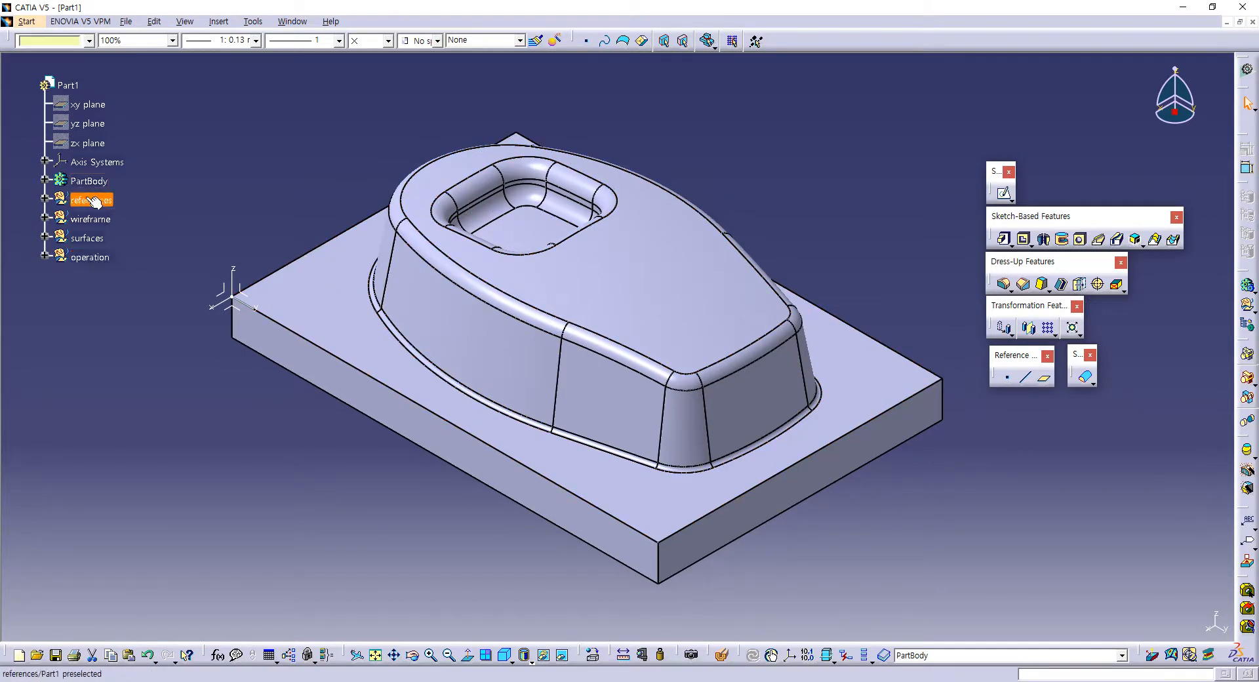
left_click(45, 198)
left_click(45, 275)
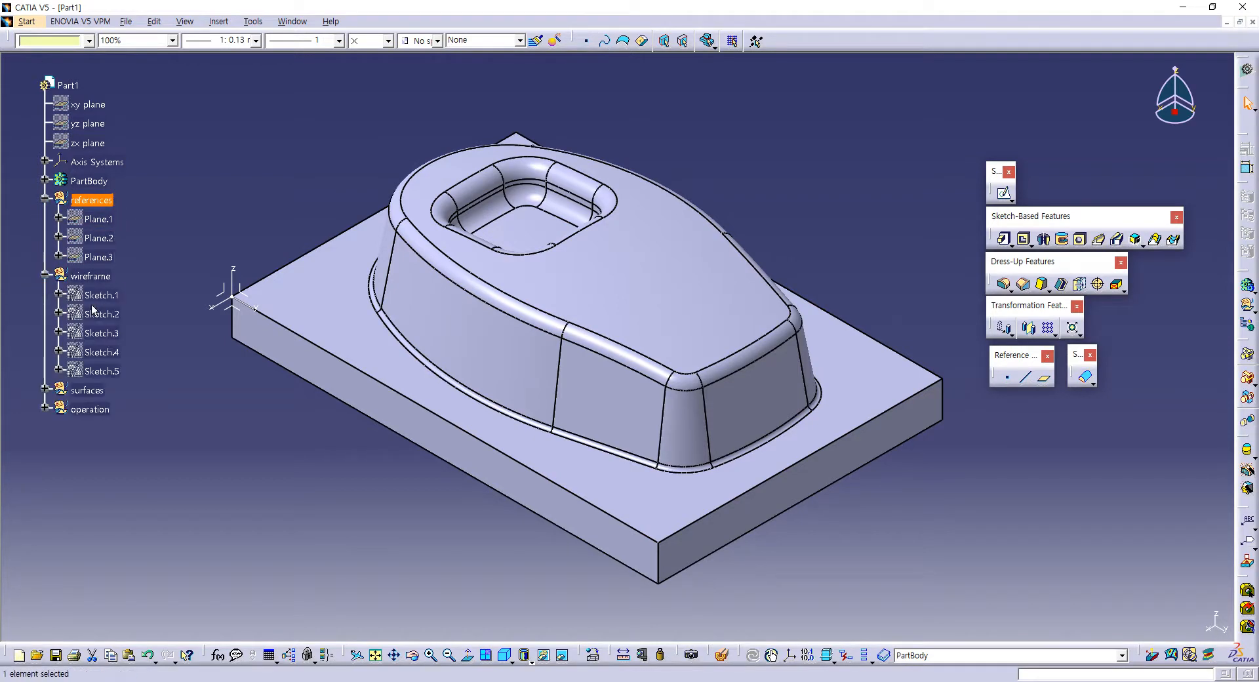
left_click(45, 390)
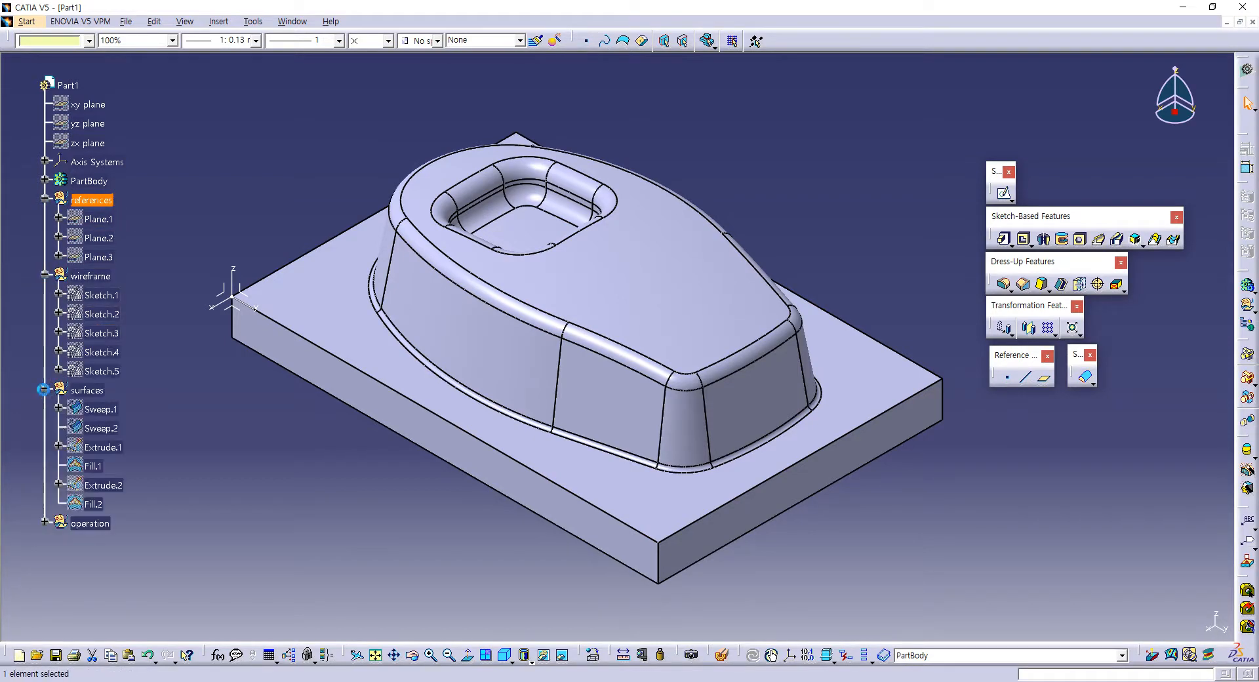
left_click(45, 522)
scroll(157, 357, "up", 1)
scroll(157, 357, "down", 3)
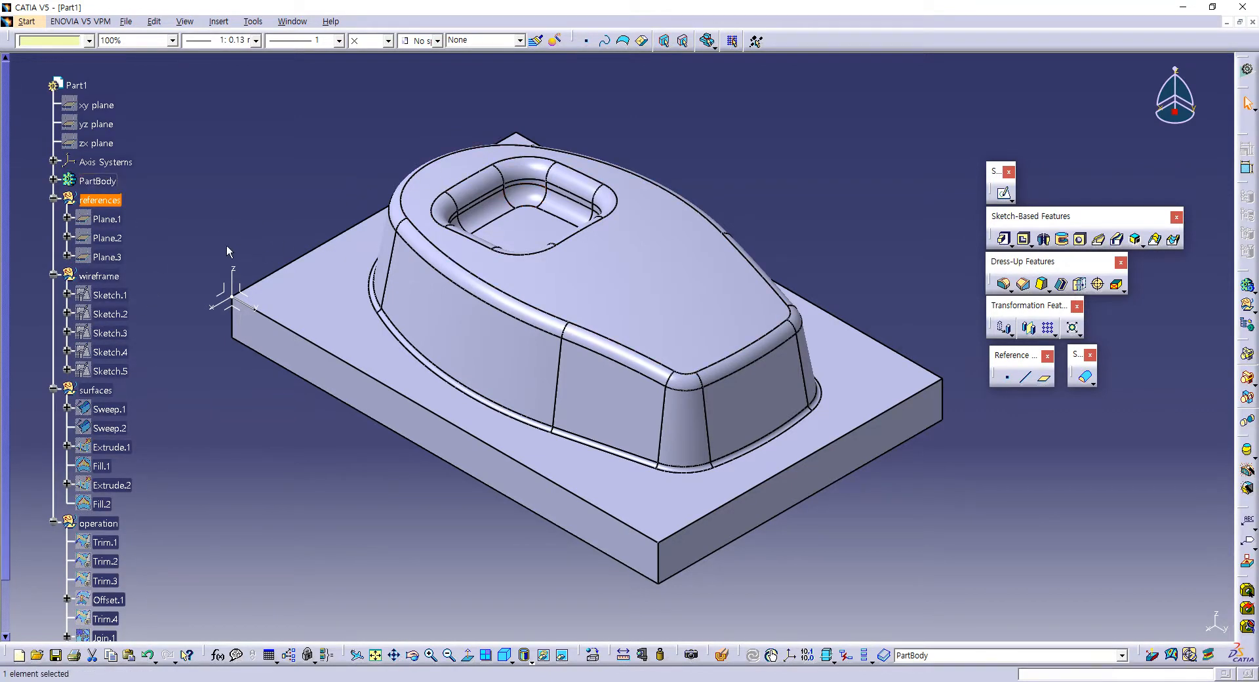
left_click(53, 199)
left_click(53, 219)
left_click(45, 238)
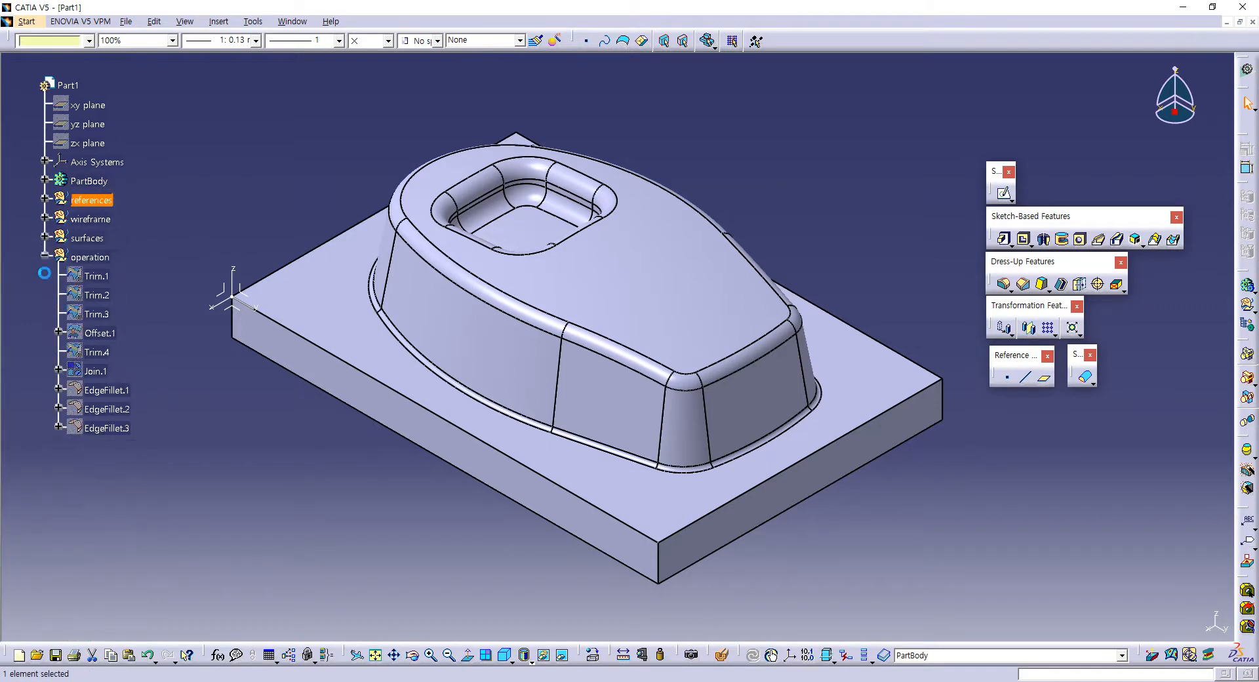
left_click(45, 256)
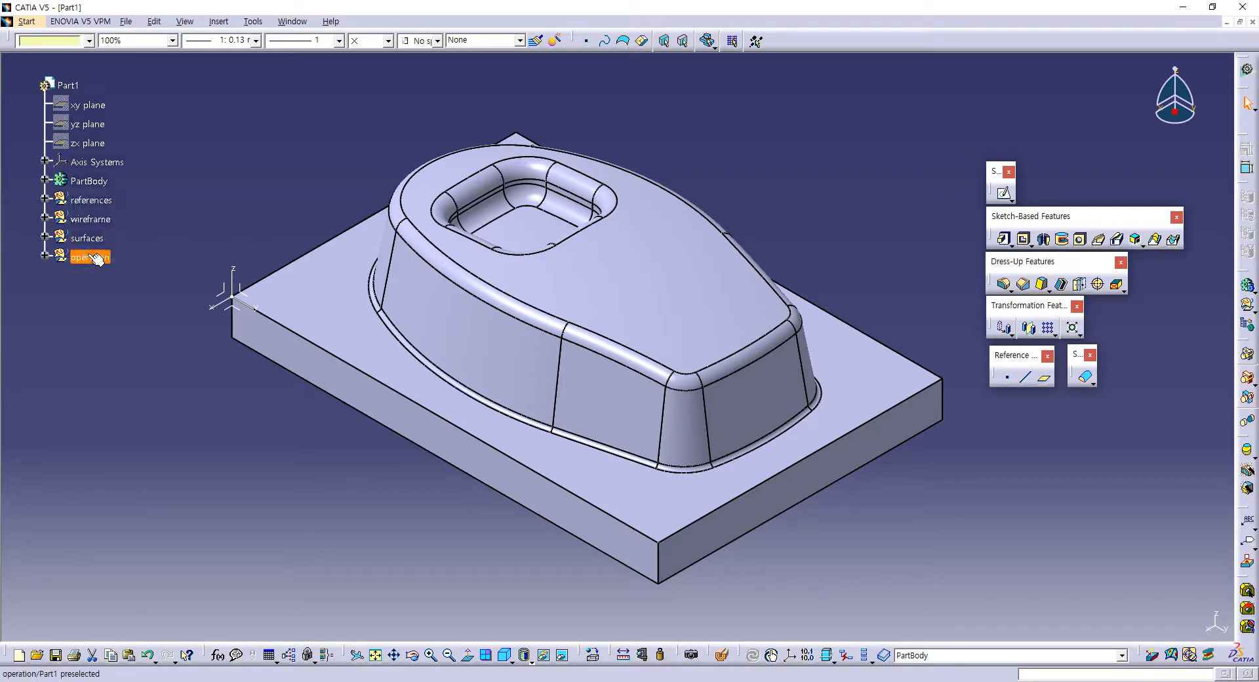
Step: Inspect the planes in references, the sketches in wireframe, and the surfaces and operation sets one at a time, collapsing each after viewing
left_click(102, 220)
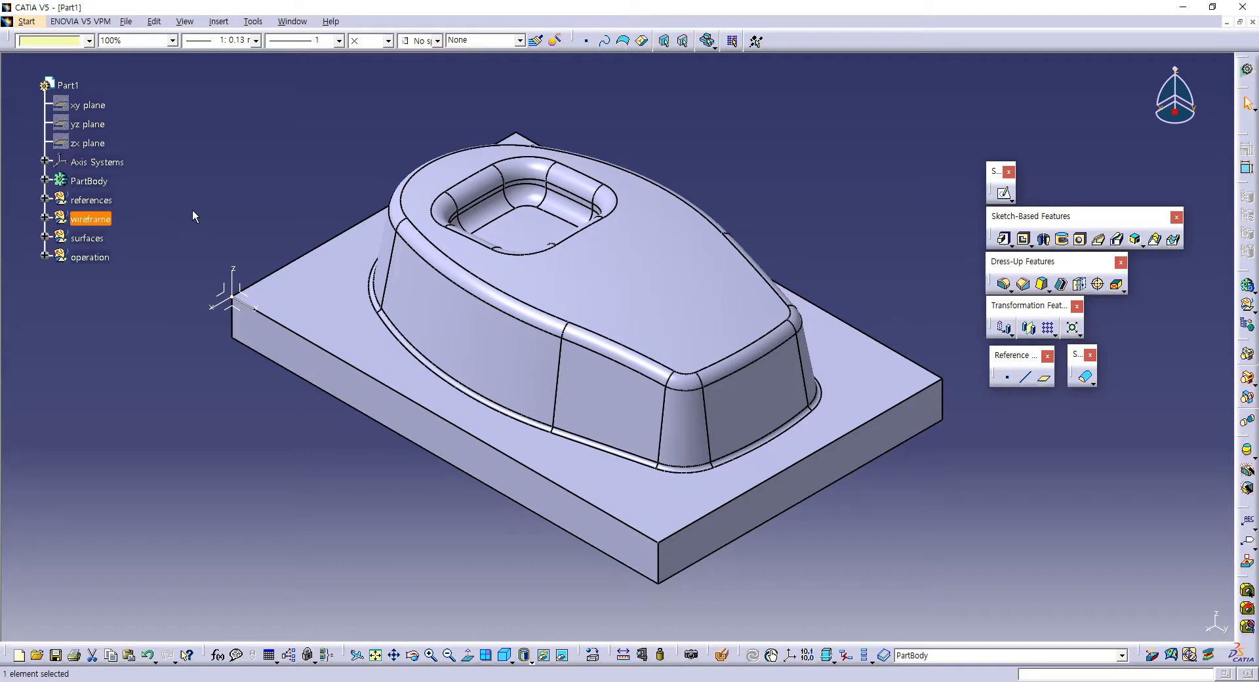
left_click(44, 198)
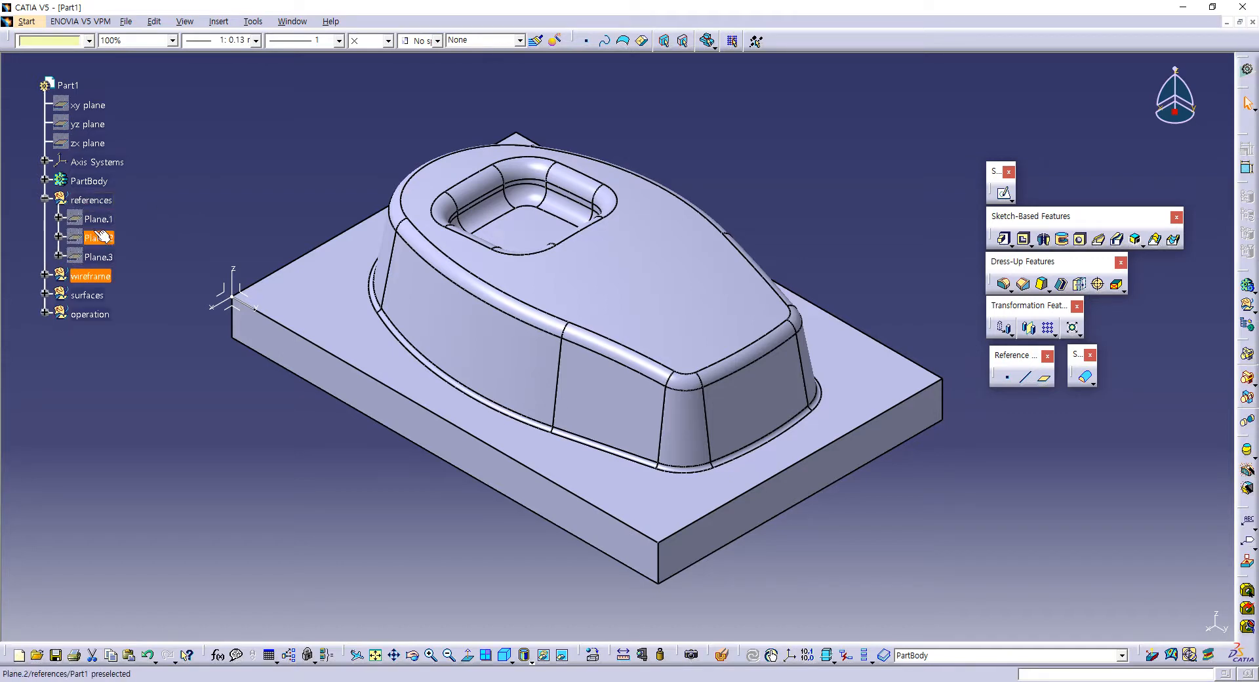
left_click(99, 200)
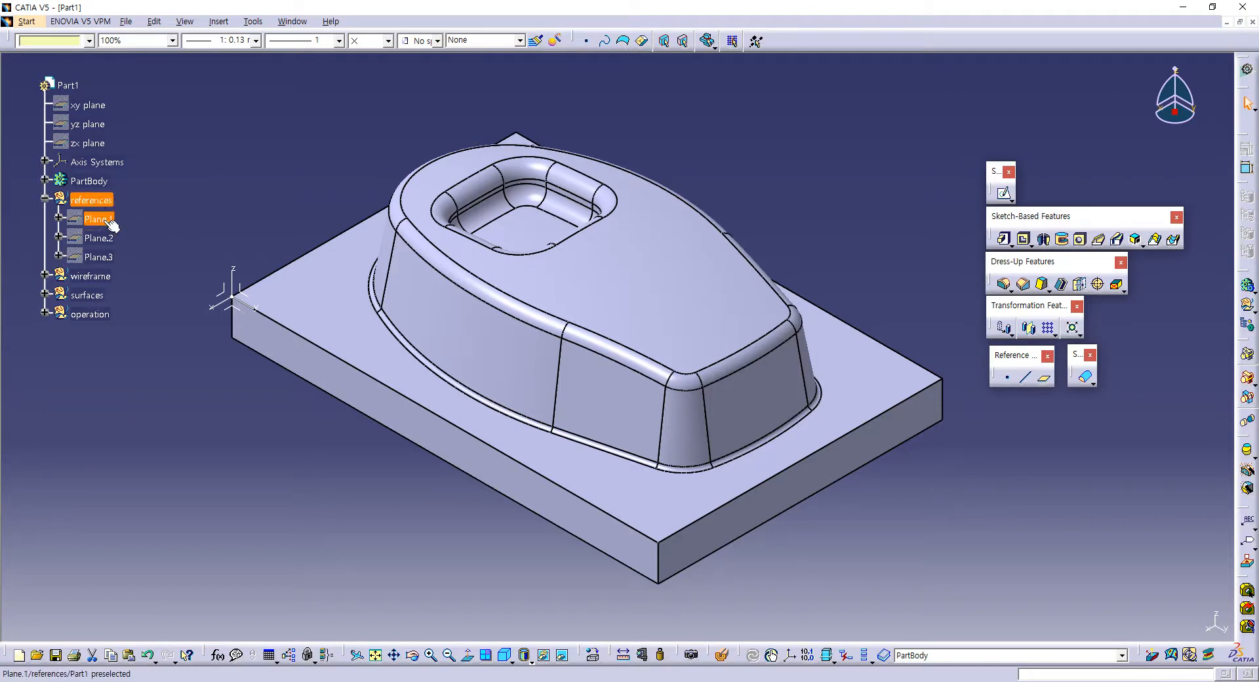
left_click(44, 200)
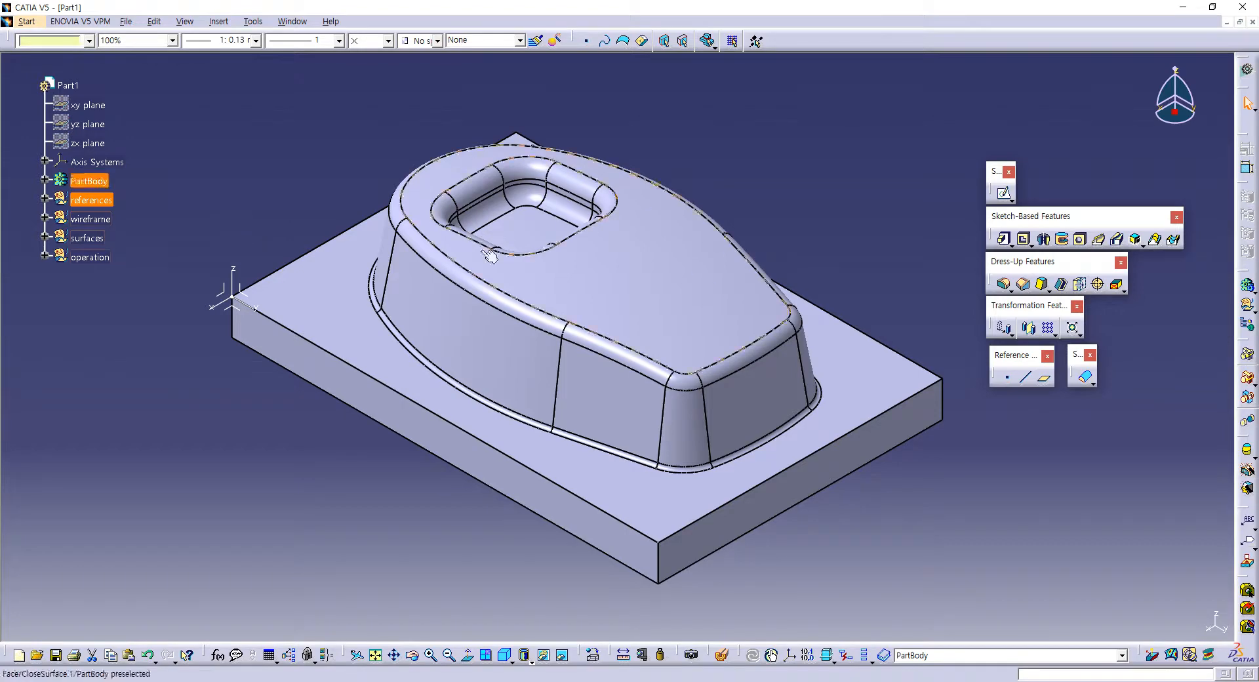
left_click(44, 217)
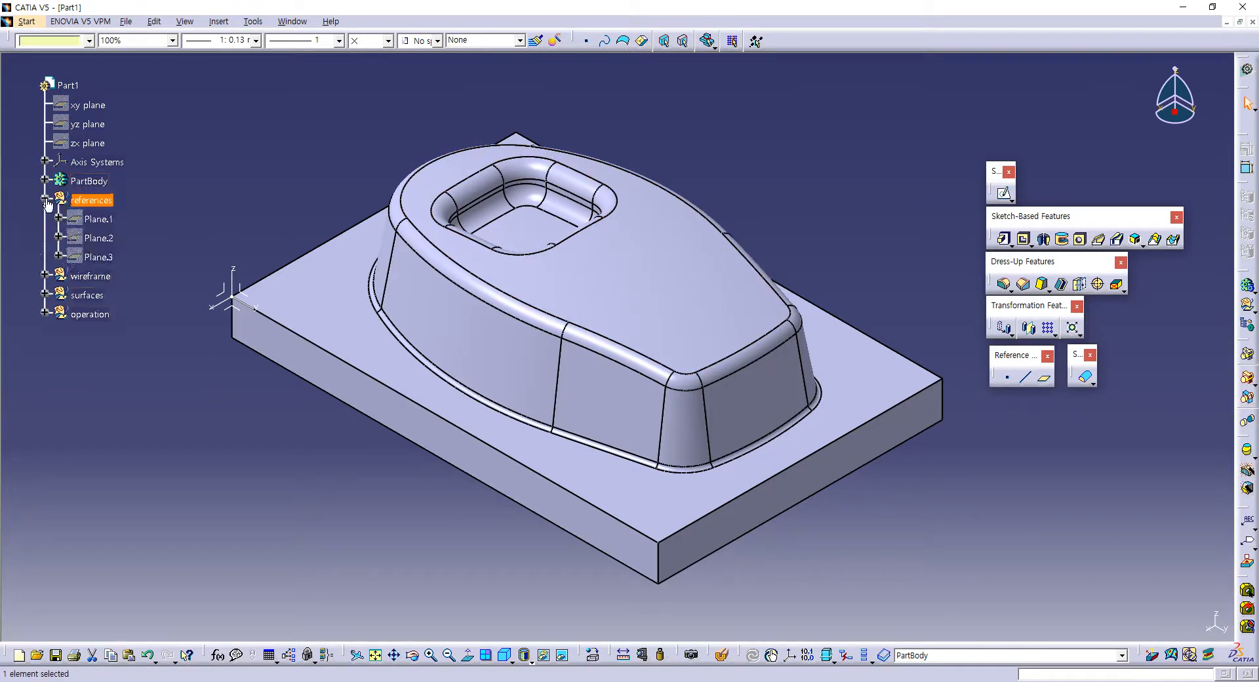
left_click(44, 217)
left_click(44, 218)
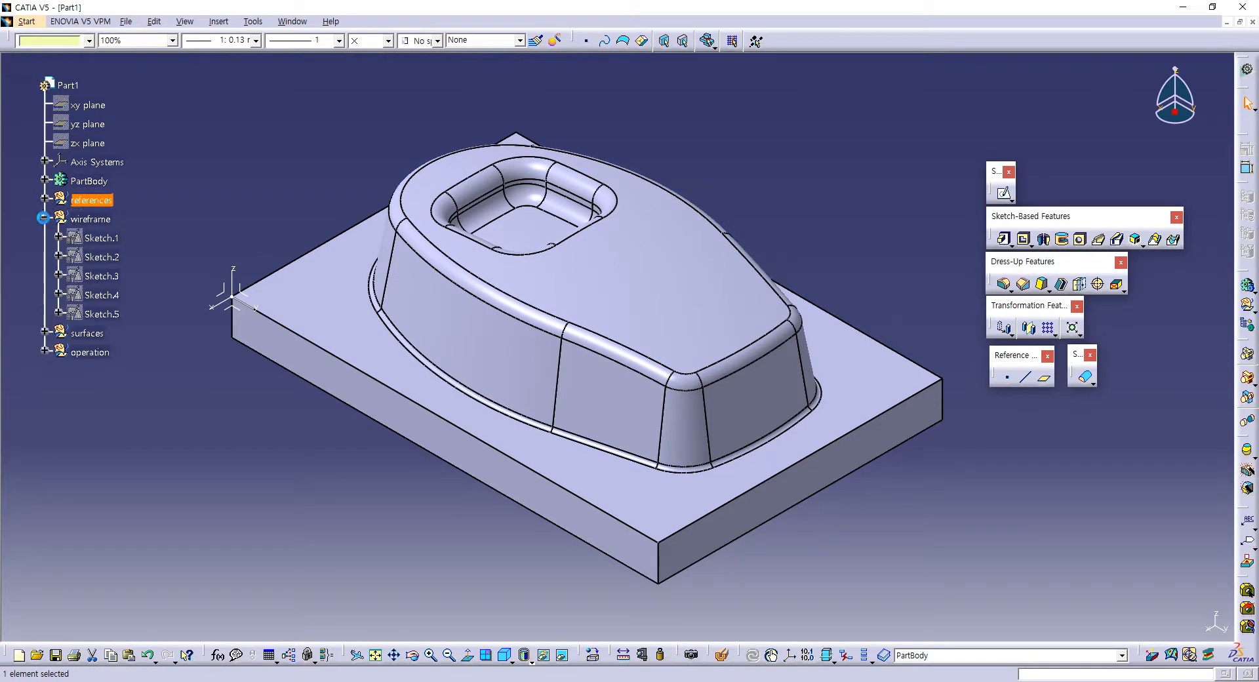
left_click(44, 218)
left_click(44, 237)
left_click(44, 237)
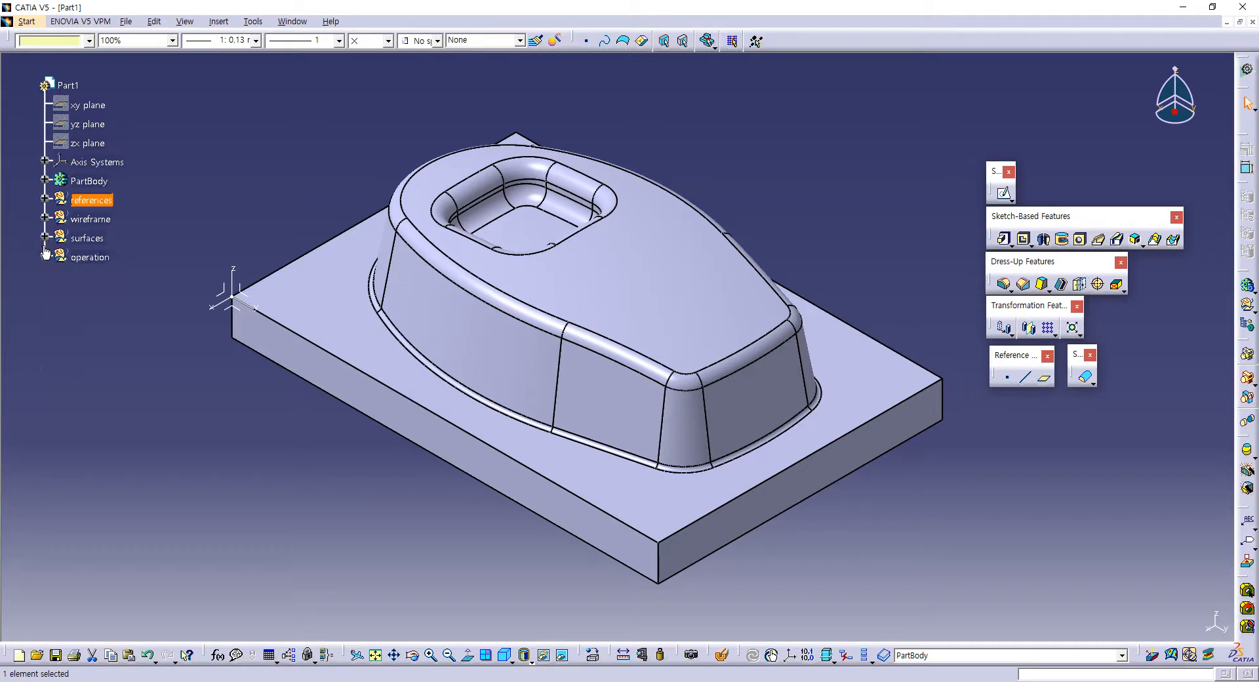
left_click(44, 257)
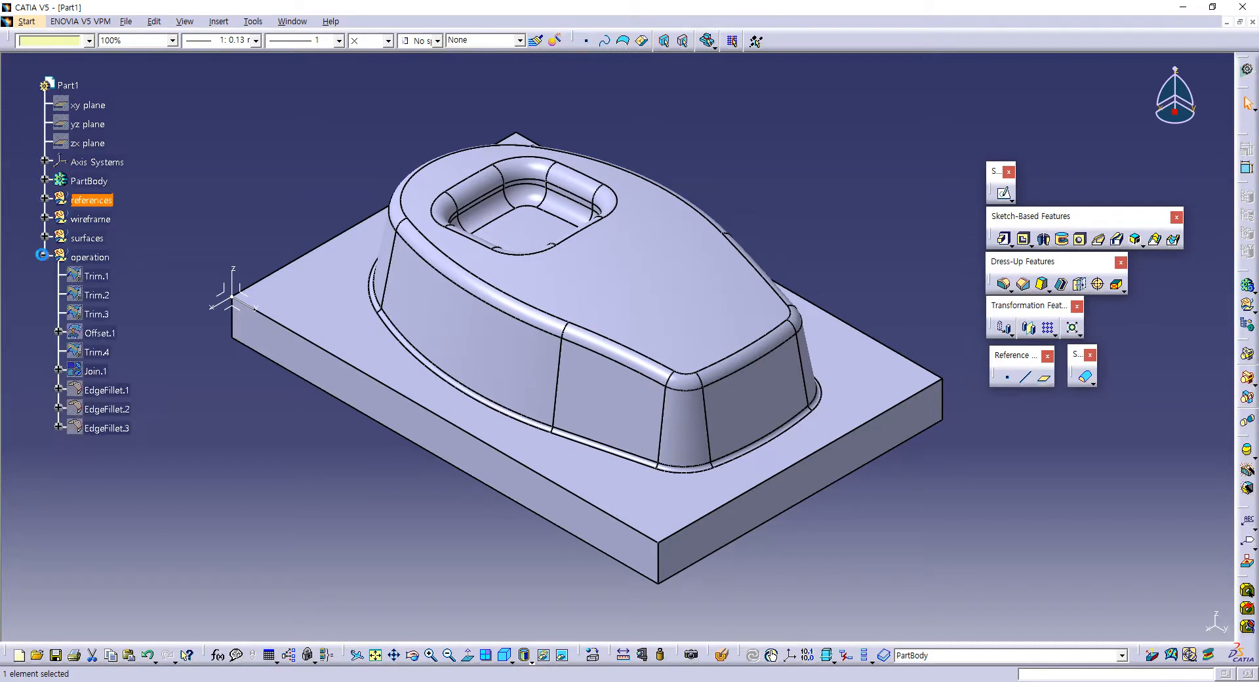
left_click(44, 257)
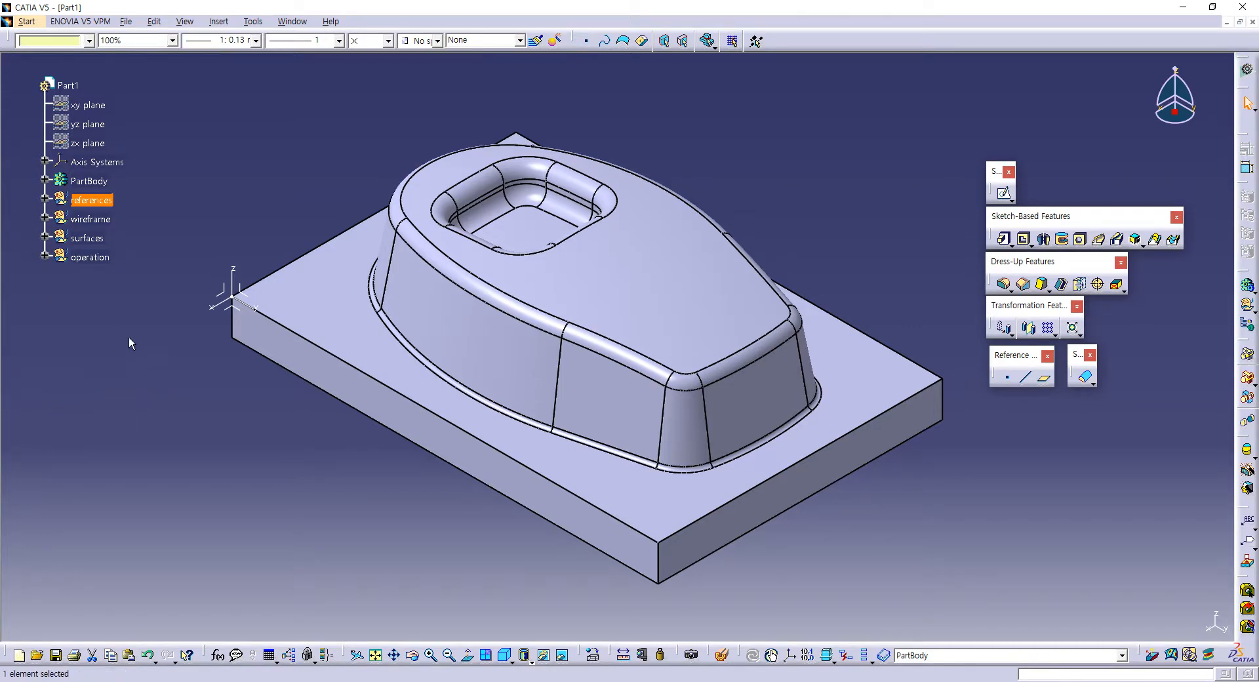
middle_click_drag(188, 376, 168, 379)
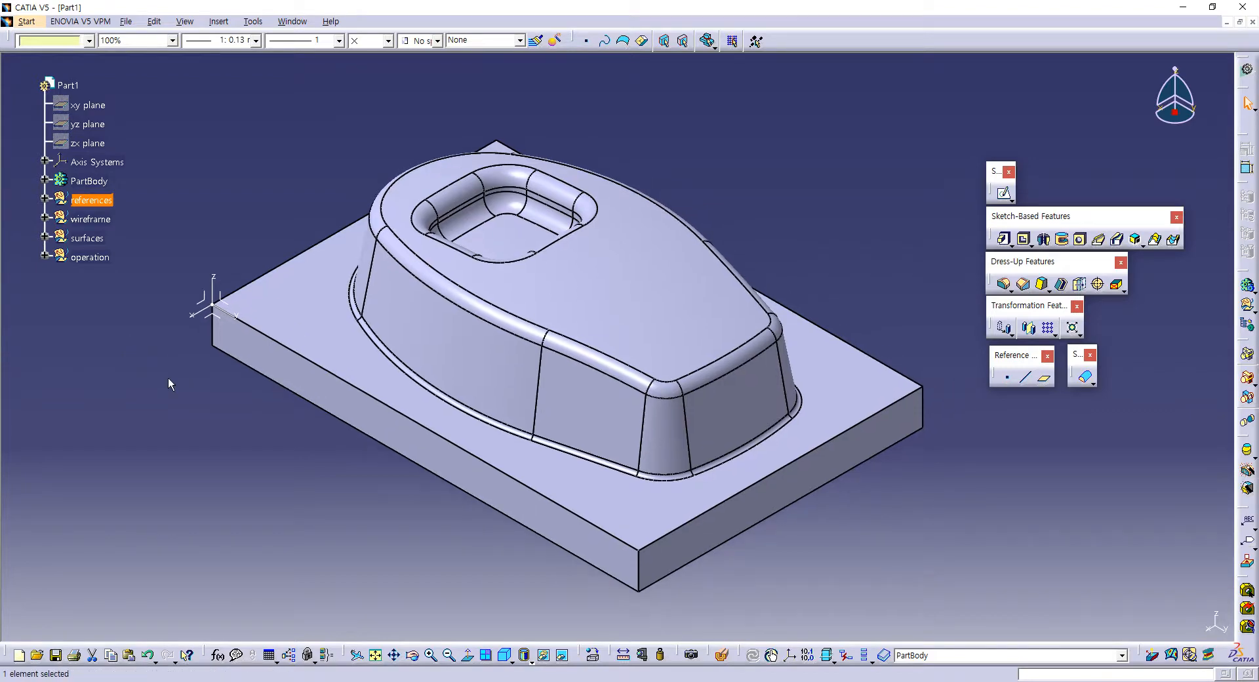